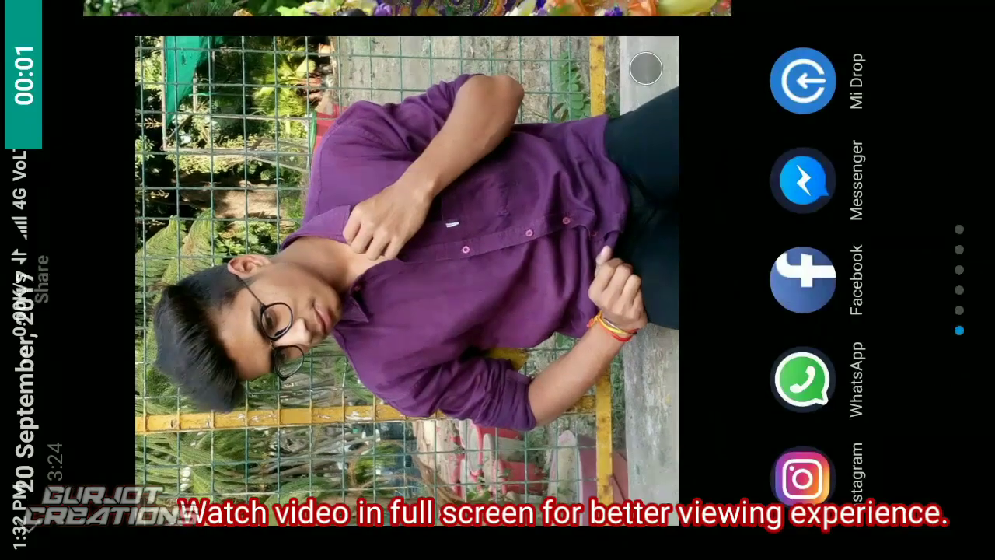
Step: Open the photo of the man in the purple shirt on the SketchBook canvas from the gallery
{"action": "left_click_drag", "start_coordinate": [871, 310], "coordinate": [896, 360]}
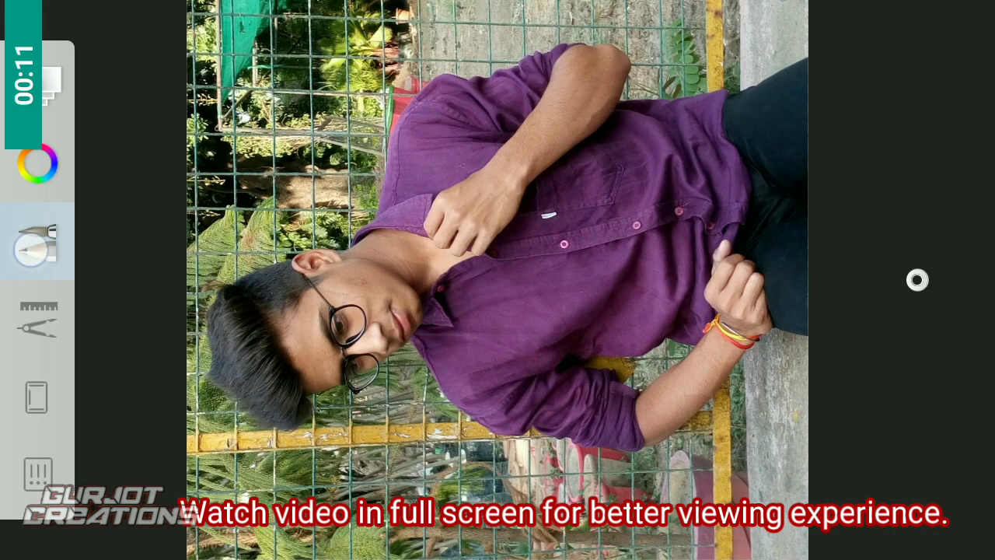
Step: Select the Eraser brush from the Brush Library and check the layer list
{"action": "left_click", "coordinate": [36, 241]}
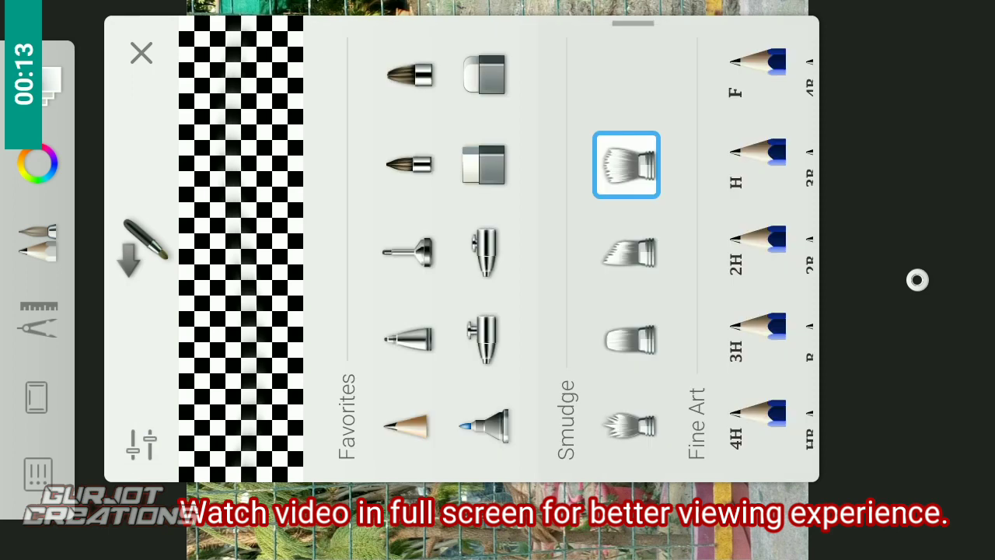
{"action": "left_click", "coordinate": [484, 165]}
{"action": "left_click", "coordinate": [142, 53]}
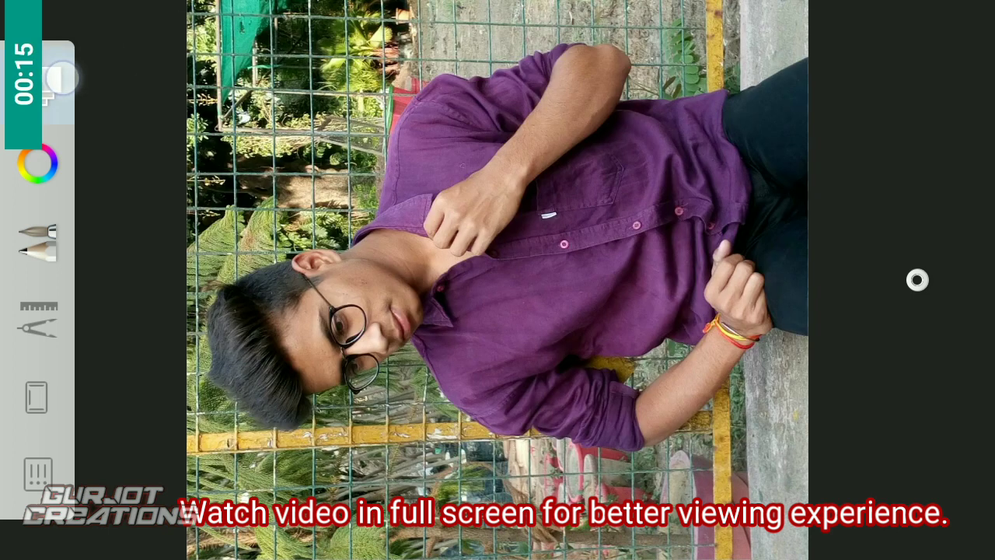
{"action": "left_click", "coordinate": [37, 396]}
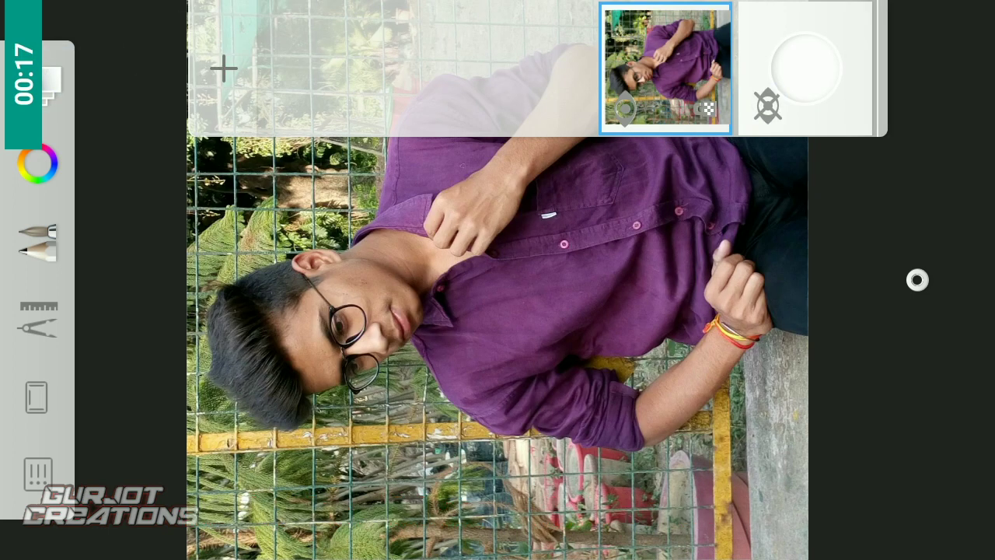
{"action": "left_click", "coordinate": [74, 72]}
Step: Zoom in closely on the edge of the purple shirt
{"action": "scroll", "coordinate": [606, 176], "scroll_direction": "up", "scroll_amount": 2}
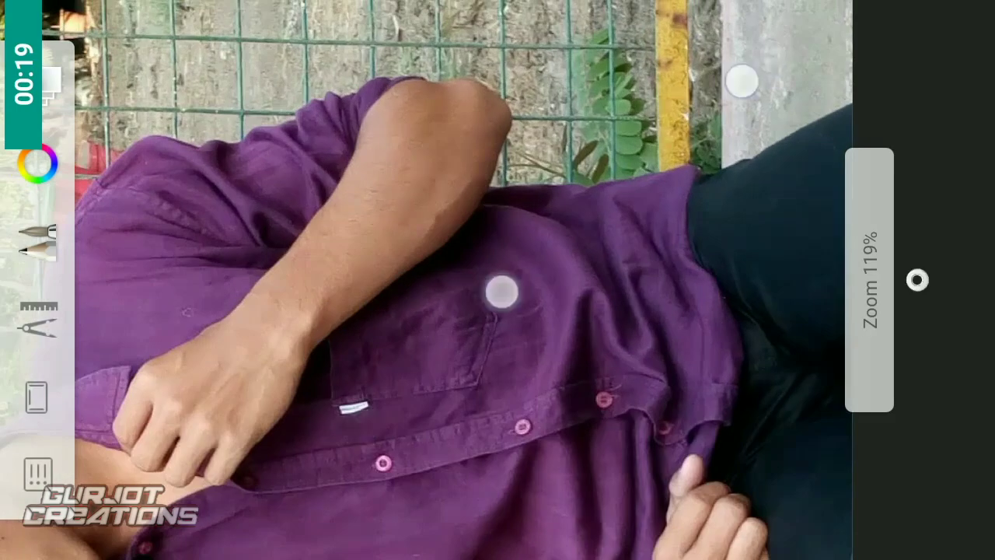
{"action": "scroll", "coordinate": [622, 184], "scroll_direction": "up", "scroll_amount": 5}
{"action": "scroll", "coordinate": [581, 239], "scroll_direction": "up", "scroll_amount": 10}
{"action": "scroll", "coordinate": [556, 311], "scroll_direction": "up", "scroll_amount": 5}
{"action": "scroll", "coordinate": [740, 85], "scroll_direction": "down", "scroll_amount": 1}
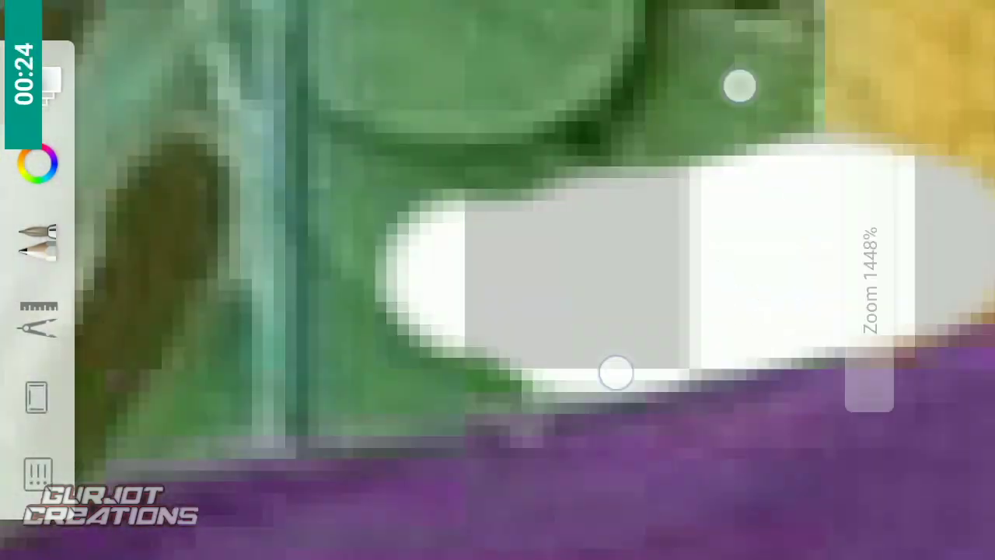
{"action": "scroll", "coordinate": [497, 231], "scroll_direction": "down", "scroll_amount": 1}
{"action": "scroll", "coordinate": [546, 194], "scroll_direction": "down", "scroll_amount": 1}
{"action": "mouse_move", "coordinate": [414, 209]}
{"action": "left_mouse_down"}
{"action": "mouse_move", "coordinate": [528, 278]}
{"action": "mouse_move", "coordinate": [595, 218]}
{"action": "mouse_move", "coordinate": [582, 240]}
{"action": "mouse_move", "coordinate": [708, 171]}
{"action": "left_mouse_up"}
{"action": "scroll", "coordinate": [441, 280], "scroll_direction": "up", "scroll_amount": 3}
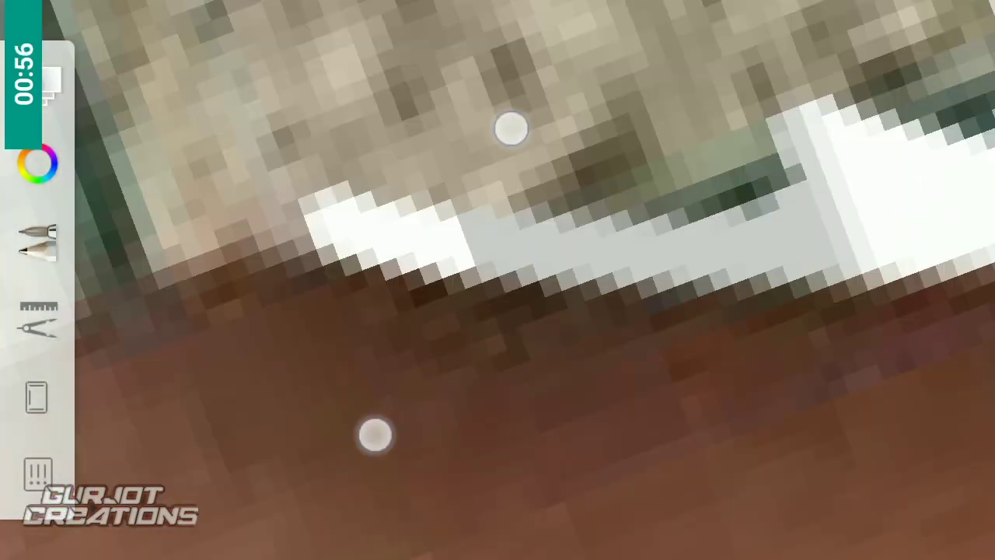
{"action": "scroll", "coordinate": [531, 314], "scroll_direction": "up", "scroll_amount": 2}
{"action": "scroll", "coordinate": [605, 289], "scroll_direction": "up", "scroll_amount": 3}
{"action": "scroll", "coordinate": [542, 290], "scroll_direction": "up", "scroll_amount": 2}
{"action": "scroll", "coordinate": [545, 291], "scroll_direction": "down", "scroll_amount": 3}
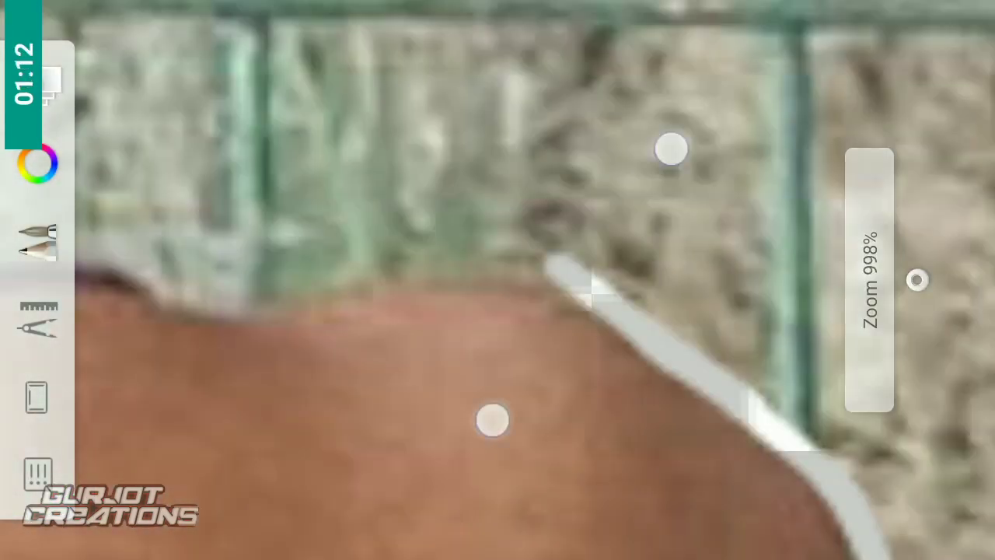
{"action": "scroll", "coordinate": [579, 283], "scroll_direction": "up", "scroll_amount": 2}
{"action": "scroll", "coordinate": [579, 283], "scroll_direction": "up", "scroll_amount": 2}
{"action": "scroll", "coordinate": [595, 277], "scroll_direction": "down", "scroll_amount": 2}
{"action": "scroll", "coordinate": [531, 372], "scroll_direction": "up", "scroll_amount": 3}
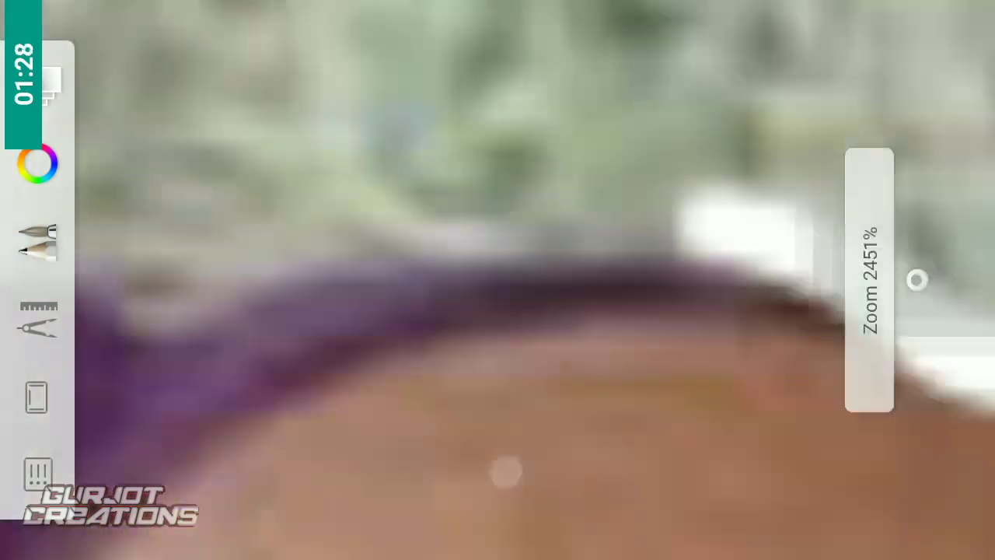
Step: Erase a transparent strip along the shirt and head outline at high magnification
{"action": "left_click_drag", "start_coordinate": [506, 471], "coordinate": [715, 262]}
{"action": "scroll", "coordinate": [715, 262], "scroll_direction": "up", "scroll_amount": 1}
{"action": "scroll", "coordinate": [589, 288], "scroll_direction": "down", "scroll_amount": 2}
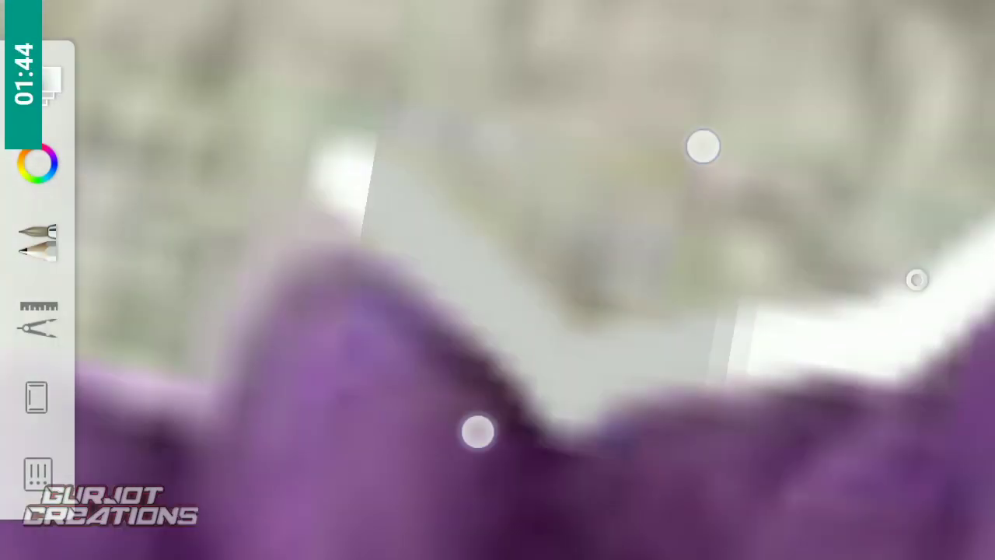
{"action": "scroll", "coordinate": [766, 295], "scroll_direction": "down", "scroll_amount": 2}
{"action": "scroll", "coordinate": [573, 305], "scroll_direction": "down", "scroll_amount": 1}
{"action": "scroll", "coordinate": [591, 304], "scroll_direction": "up", "scroll_amount": 3}
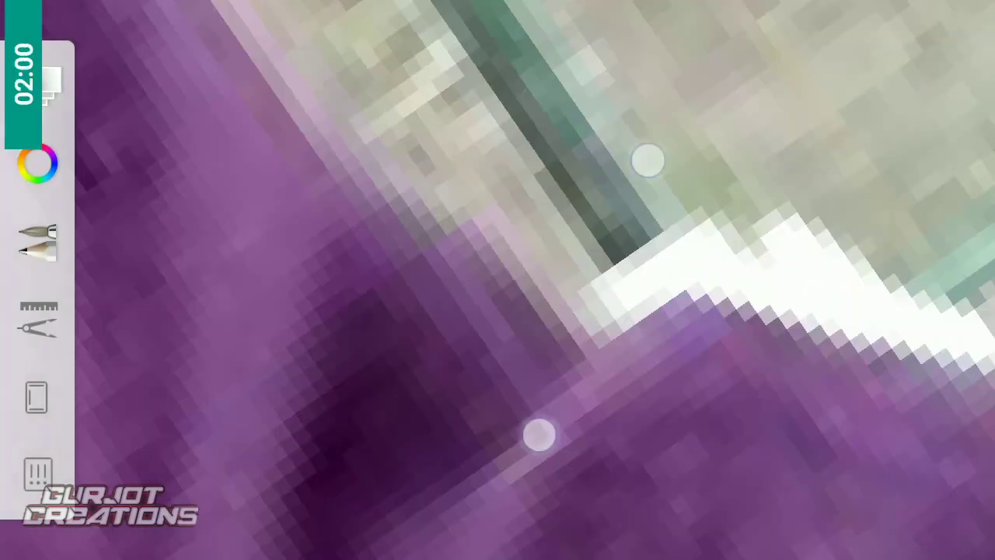
{"action": "scroll", "coordinate": [915, 280], "scroll_direction": "up", "scroll_amount": 2}
{"action": "scroll", "coordinate": [630, 243], "scroll_direction": "up", "scroll_amount": 2}
{"action": "scroll", "coordinate": [399, 295], "scroll_direction": "up", "scroll_amount": 1}
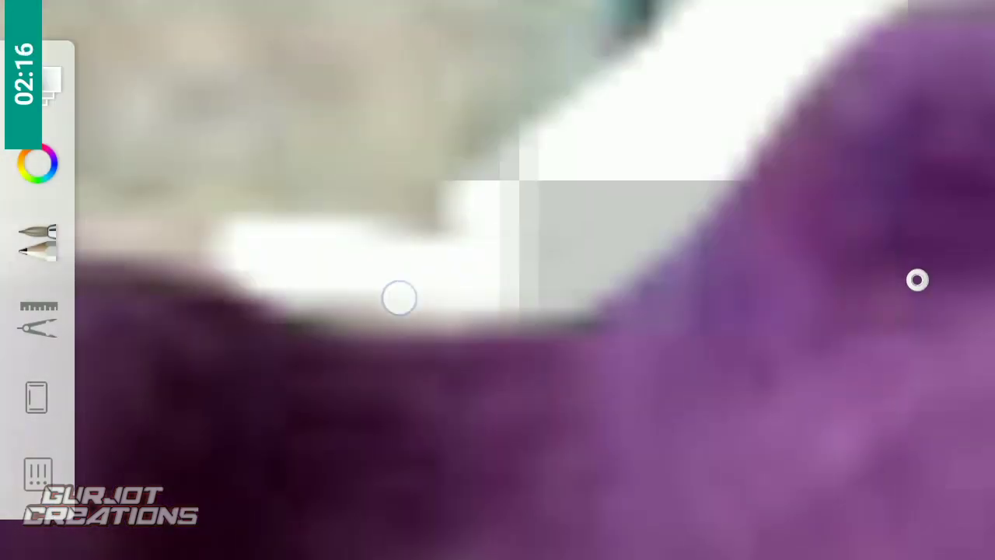
{"action": "scroll", "coordinate": [500, 456], "scroll_direction": "up", "scroll_amount": 2}
{"action": "scroll", "coordinate": [529, 258], "scroll_direction": "down", "scroll_amount": 2}
{"action": "scroll", "coordinate": [754, 296], "scroll_direction": "down", "scroll_amount": 1}
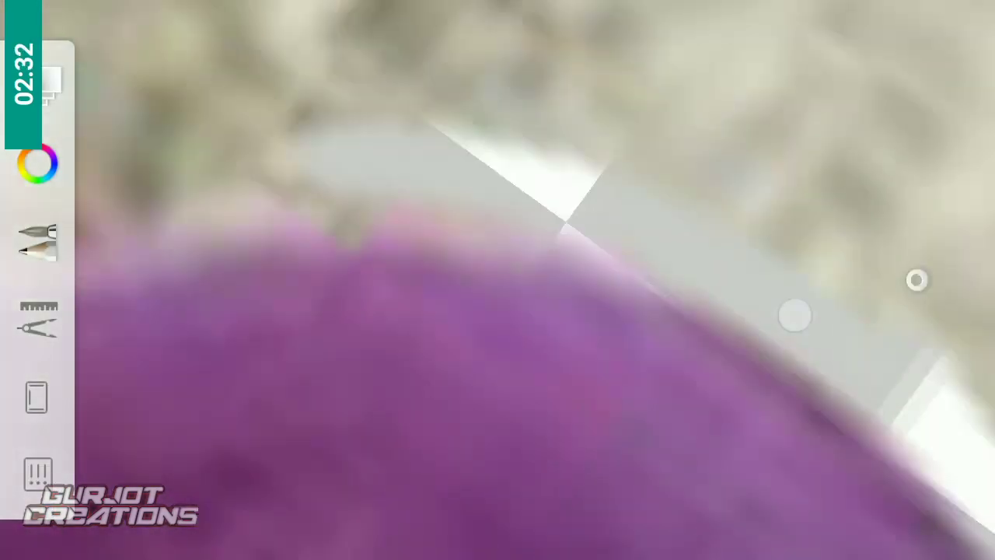
{"action": "scroll", "coordinate": [568, 272], "scroll_direction": "down", "scroll_amount": 2}
{"action": "scroll", "coordinate": [545, 303], "scroll_direction": "up", "scroll_amount": 1}
{"action": "scroll", "coordinate": [653, 292], "scroll_direction": "up", "scroll_amount": 2}
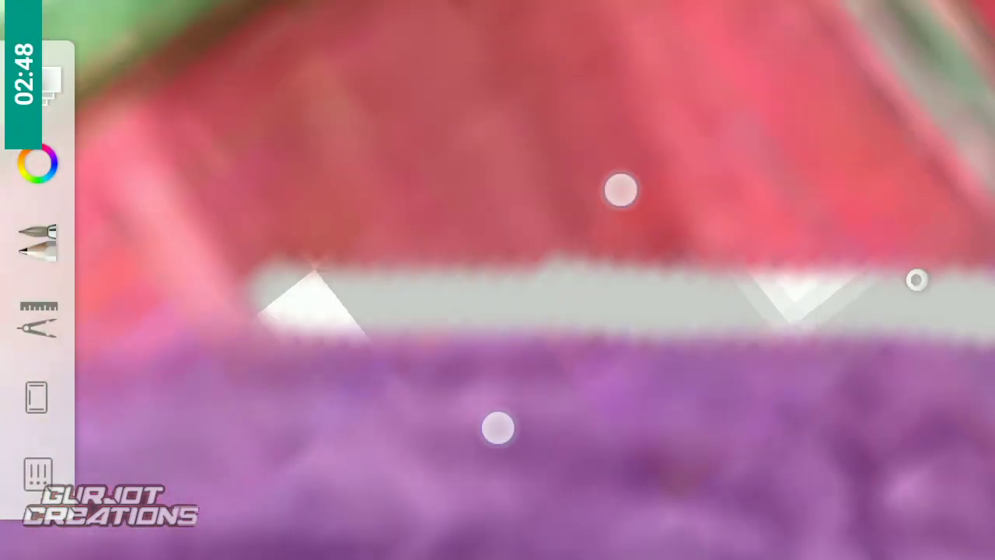
{"action": "scroll", "coordinate": [560, 311], "scroll_direction": "down", "scroll_amount": 2}
{"action": "scroll", "coordinate": [668, 311], "scroll_direction": "up", "scroll_amount": 2}
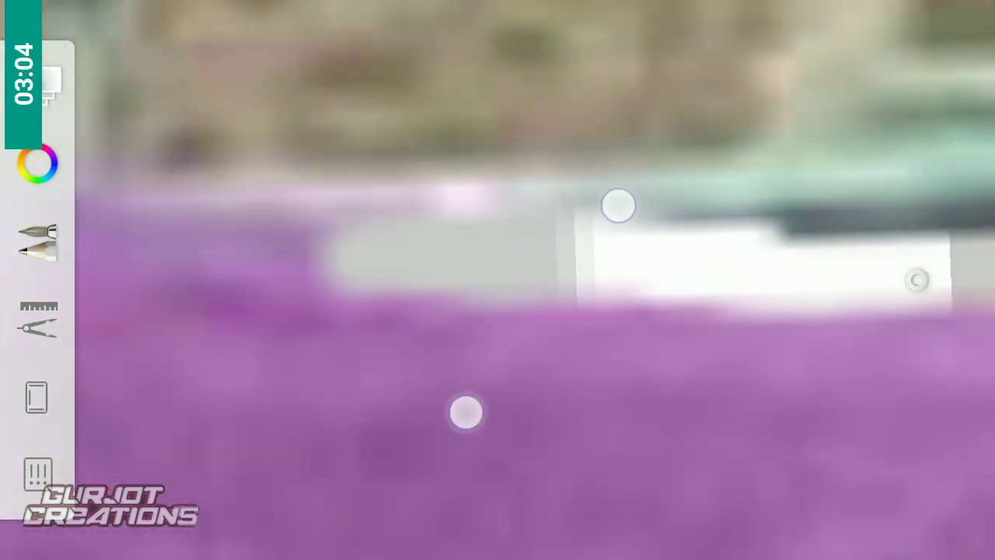
{"action": "scroll", "coordinate": [542, 309], "scroll_direction": "up", "scroll_amount": 2}
{"action": "scroll", "coordinate": [532, 286], "scroll_direction": "down", "scroll_amount": 2}
{"action": "scroll", "coordinate": [567, 286], "scroll_direction": "up", "scroll_amount": 2}
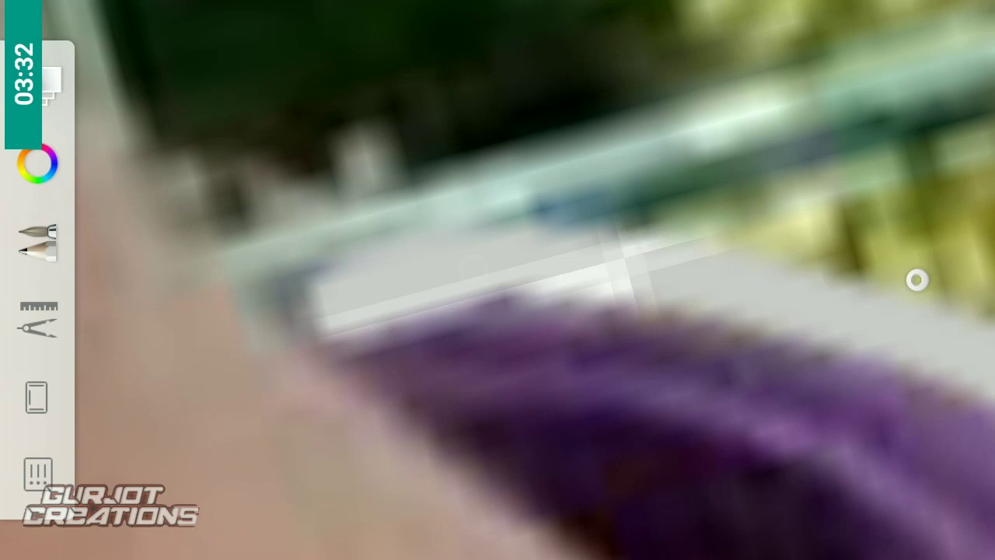
{"action": "mouse_move", "coordinate": [528, 242]}
{"action": "left_mouse_down"}
{"action": "mouse_move", "coordinate": [564, 182]}
{"action": "mouse_move", "coordinate": [714, 111]}
{"action": "left_mouse_up"}
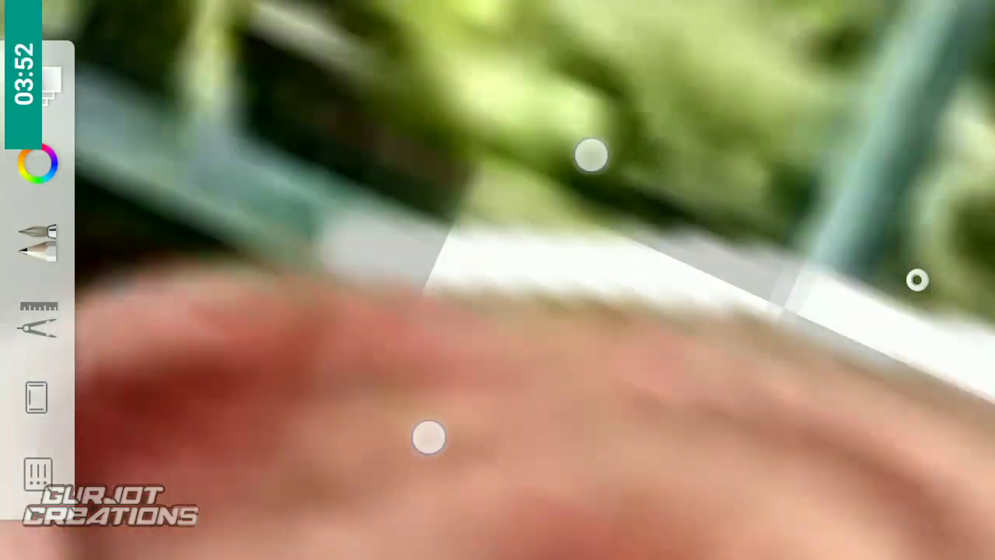
{"action": "scroll", "coordinate": [633, 230], "scroll_direction": "down", "scroll_amount": 2}
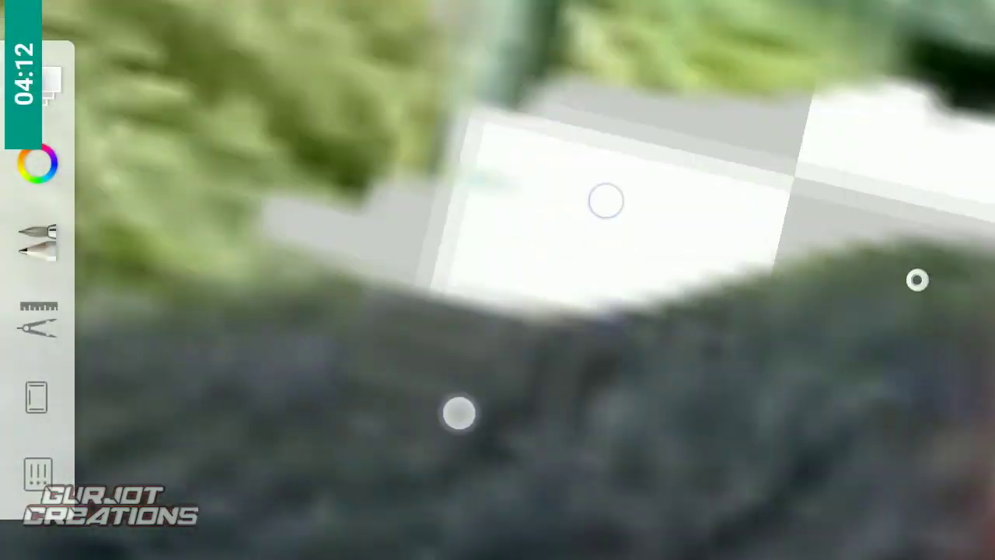
{"action": "mouse_move", "coordinate": [684, 129]}
{"action": "left_mouse_down"}
{"action": "mouse_move", "coordinate": [786, 182]}
{"action": "mouse_move", "coordinate": [533, 363]}
{"action": "left_mouse_up"}
{"action": "scroll", "coordinate": [411, 395], "scroll_direction": "down", "scroll_amount": 3}
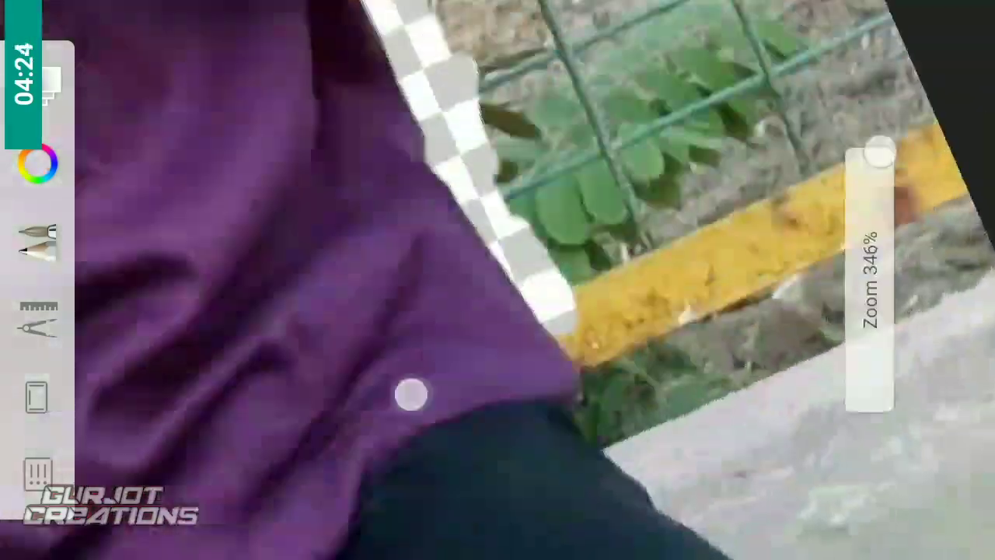
Step: Try the Ruler guide, then erase the background and yellow kerb beside the man's legs
{"action": "left_click", "coordinate": [37, 319]}
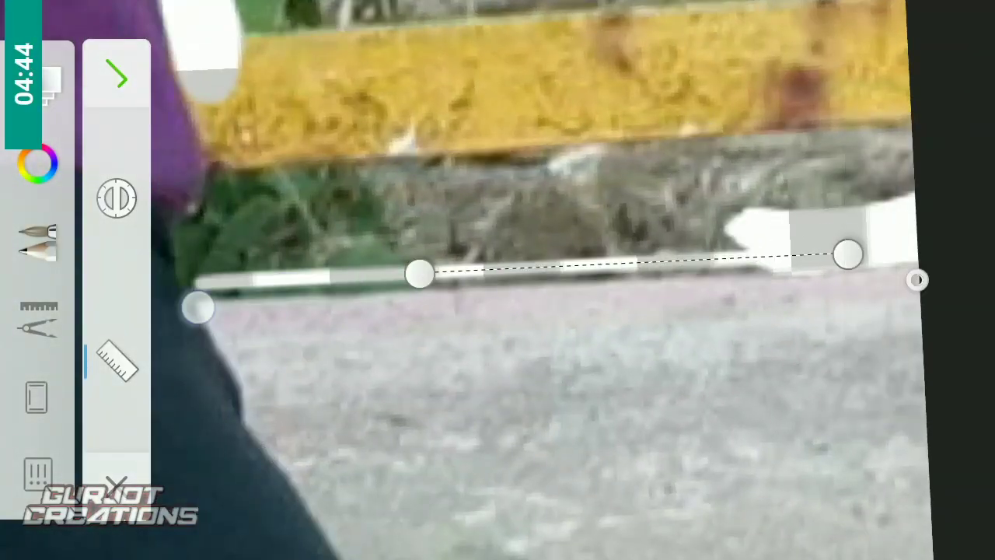
{"action": "left_click_drag", "start_coordinate": [387, 451], "coordinate": [551, 412]}
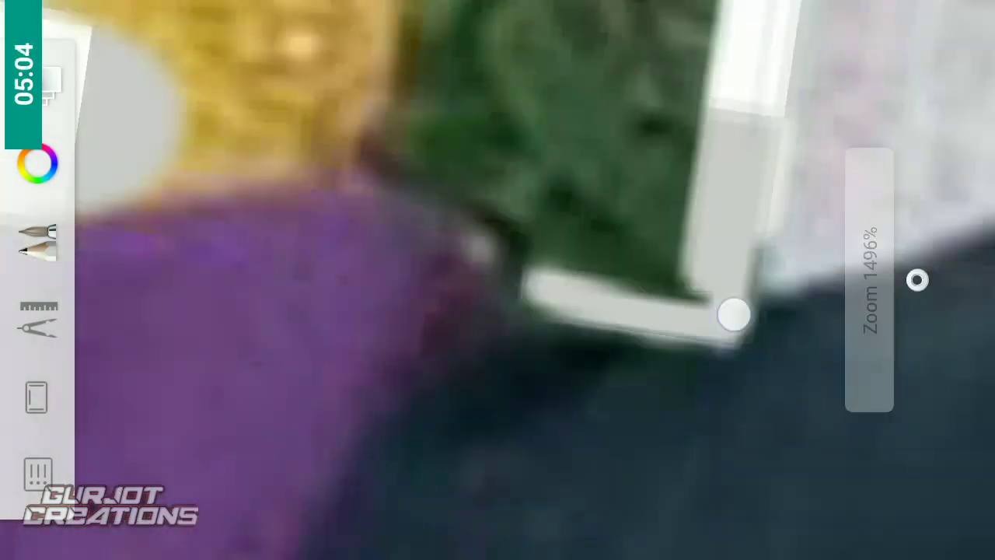
{"action": "left_click_drag", "start_coordinate": [441, 281], "coordinate": [731, 211]}
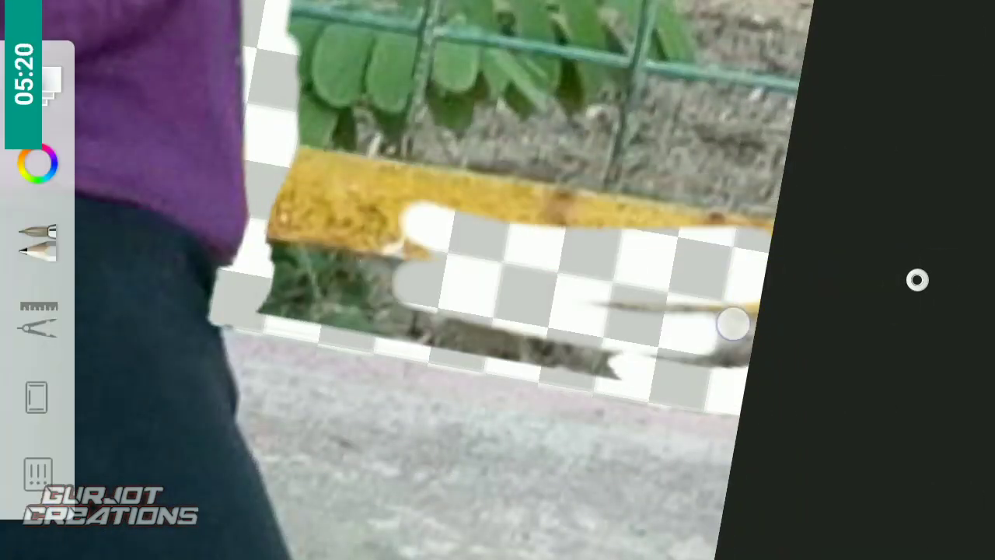
{"action": "left_click_drag", "start_coordinate": [733, 323], "coordinate": [917, 279]}
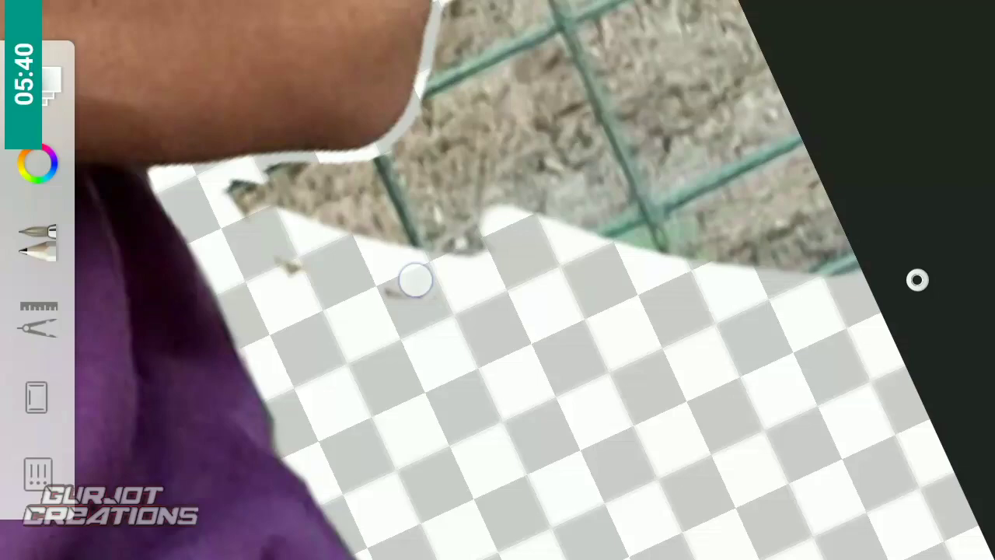
{"action": "mouse_move", "coordinate": [568, 328]}
{"action": "left_mouse_down"}
{"action": "mouse_move", "coordinate": [650, 204]}
{"action": "mouse_move", "coordinate": [358, 244]}
{"action": "mouse_move", "coordinate": [629, 275]}
{"action": "mouse_move", "coordinate": [422, 280]}
{"action": "mouse_move", "coordinate": [505, 344]}
{"action": "mouse_move", "coordinate": [701, 306]}
{"action": "left_mouse_up"}
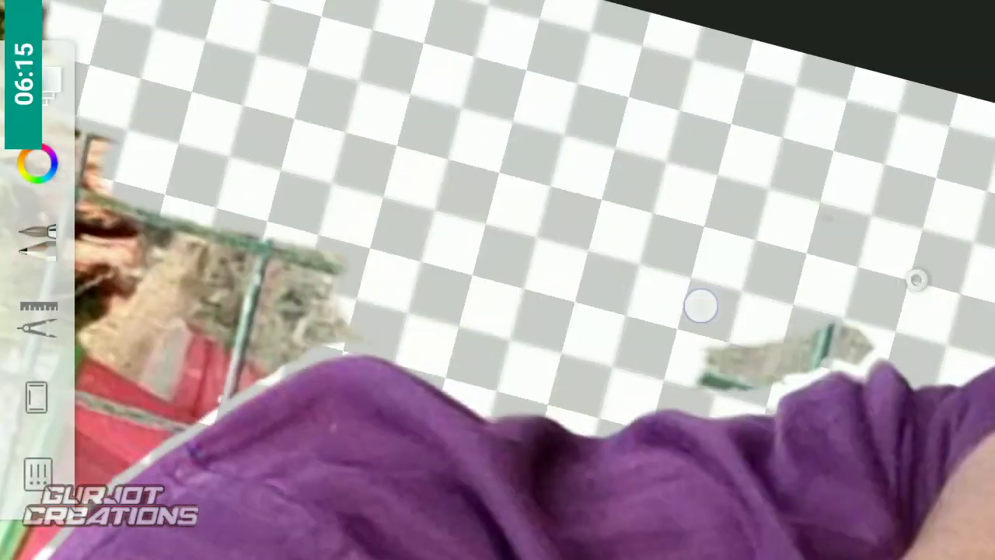
Step: Erase the fence, foliage and background above the shirt and around the head
{"action": "left_click_drag", "start_coordinate": [832, 333], "coordinate": [591, 294]}
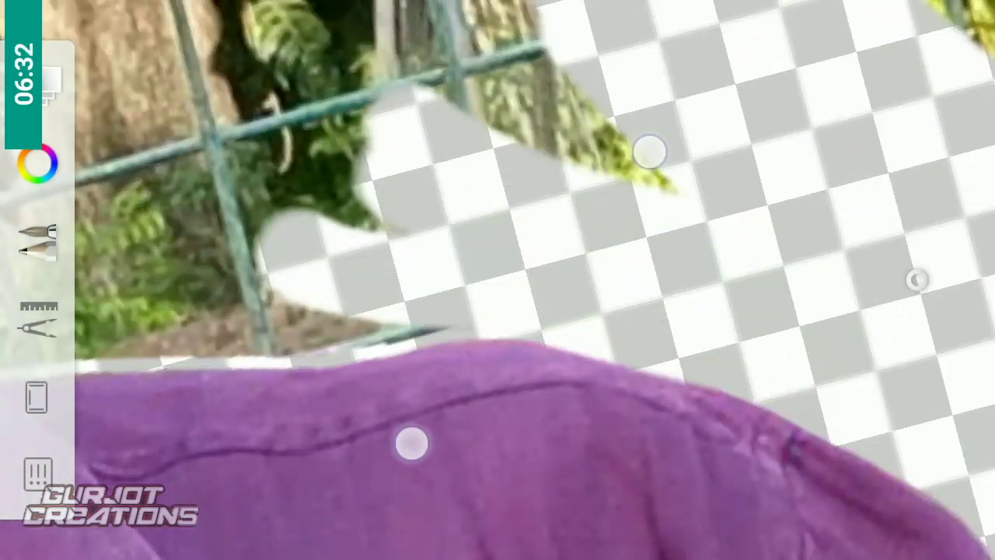
{"action": "mouse_move", "coordinate": [650, 151]}
{"action": "left_mouse_down"}
{"action": "mouse_move", "coordinate": [751, 211]}
{"action": "mouse_move", "coordinate": [440, 314]}
{"action": "left_mouse_up"}
{"action": "mouse_move", "coordinate": [871, 282]}
{"action": "left_mouse_down"}
{"action": "mouse_move", "coordinate": [420, 238]}
{"action": "mouse_move", "coordinate": [538, 135]}
{"action": "mouse_move", "coordinate": [546, 476]}
{"action": "mouse_move", "coordinate": [918, 280]}
{"action": "mouse_move", "coordinate": [432, 263]}
{"action": "left_mouse_up"}
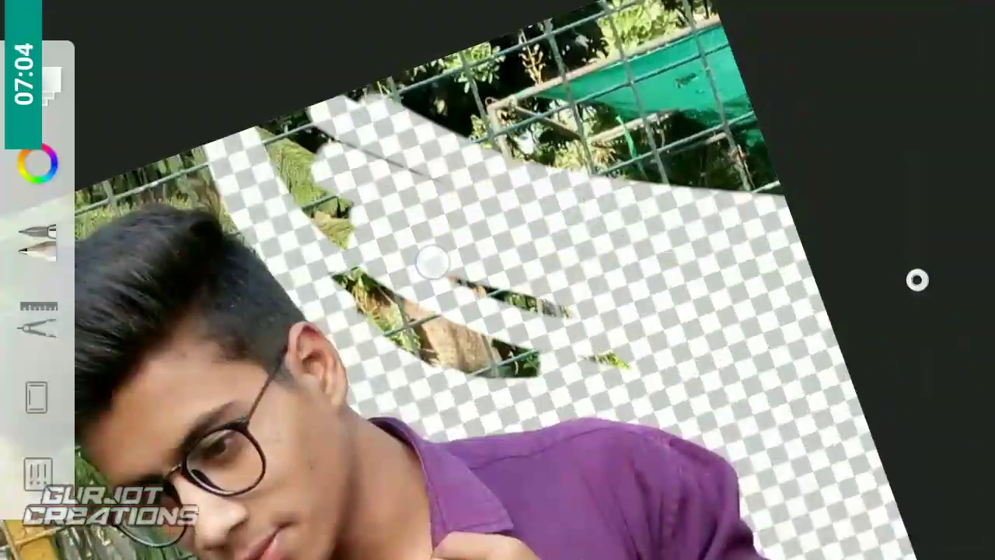
{"action": "mouse_move", "coordinate": [521, 156]}
{"action": "left_mouse_down"}
{"action": "mouse_move", "coordinate": [502, 269]}
{"action": "mouse_move", "coordinate": [638, 98]}
{"action": "mouse_move", "coordinate": [450, 242]}
{"action": "mouse_move", "coordinate": [533, 126]}
{"action": "mouse_move", "coordinate": [438, 135]}
{"action": "mouse_move", "coordinate": [807, 25]}
{"action": "mouse_move", "coordinate": [510, 148]}
{"action": "mouse_move", "coordinate": [447, 193]}
{"action": "left_mouse_up"}
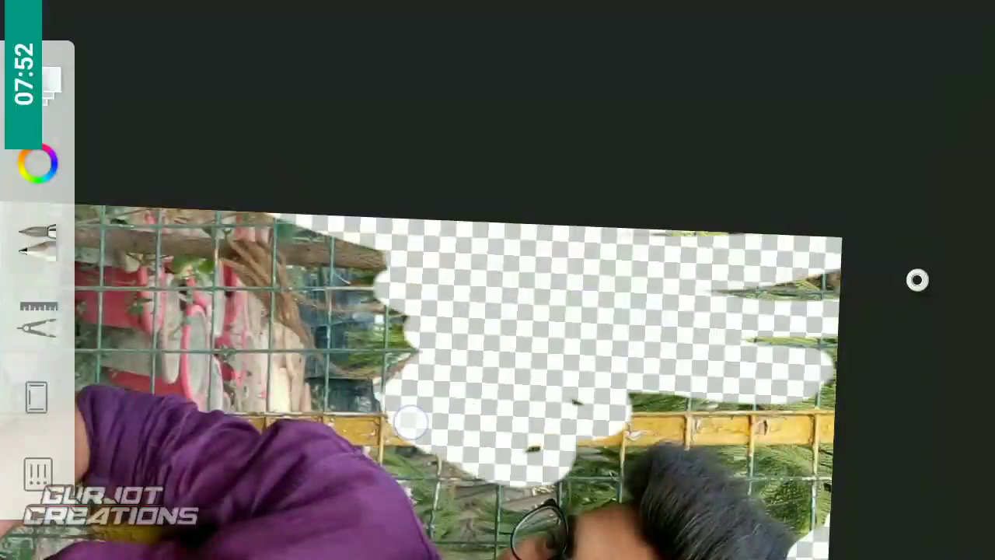
{"action": "mouse_move", "coordinate": [412, 422]}
{"action": "left_mouse_down"}
{"action": "mouse_move", "coordinate": [504, 418]}
{"action": "mouse_move", "coordinate": [459, 210]}
{"action": "mouse_move", "coordinate": [633, 318]}
{"action": "mouse_move", "coordinate": [490, 433]}
{"action": "mouse_move", "coordinate": [589, 471]}
{"action": "mouse_move", "coordinate": [560, 422]}
{"action": "mouse_move", "coordinate": [460, 489]}
{"action": "mouse_move", "coordinate": [473, 349]}
{"action": "mouse_move", "coordinate": [808, 362]}
{"action": "left_mouse_up"}
Step: Zoom into the skin edge and erase along the ground and arm with the straight-line guide
{"action": "left_click_drag", "start_coordinate": [747, 330], "coordinate": [495, 439]}
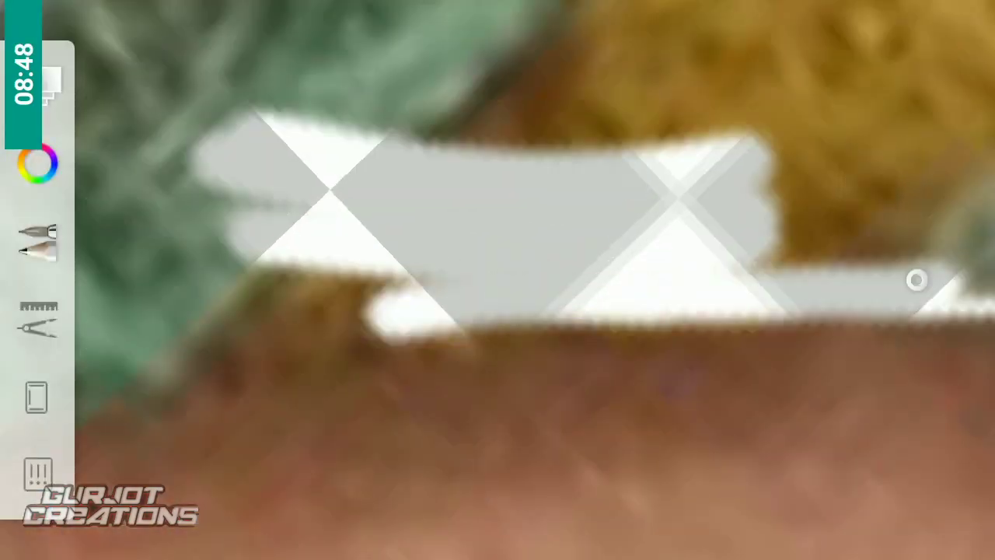
{"action": "left_click_drag", "start_coordinate": [487, 399], "coordinate": [707, 227]}
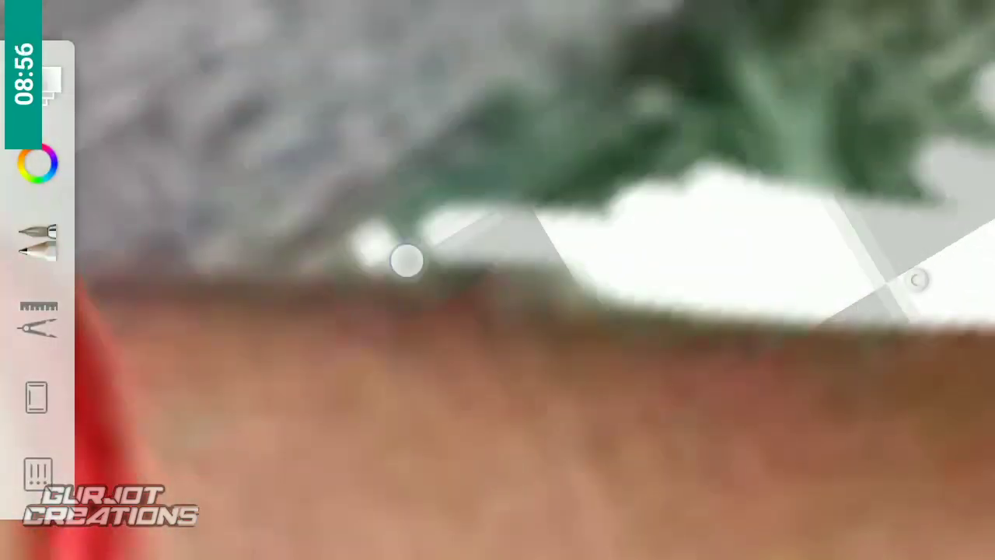
{"action": "left_click_drag", "start_coordinate": [406, 260], "coordinate": [318, 256]}
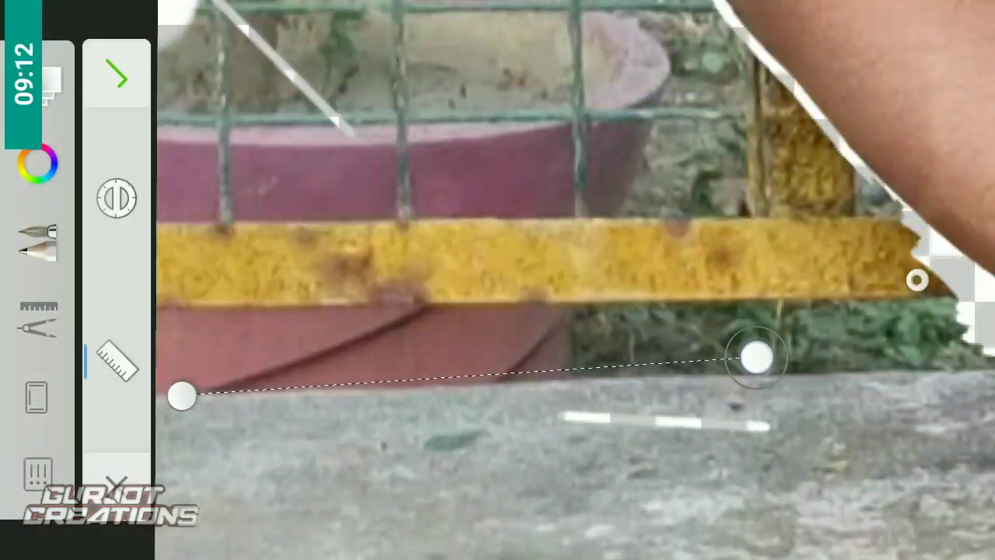
{"action": "left_click_drag", "start_coordinate": [757, 358], "coordinate": [616, 291]}
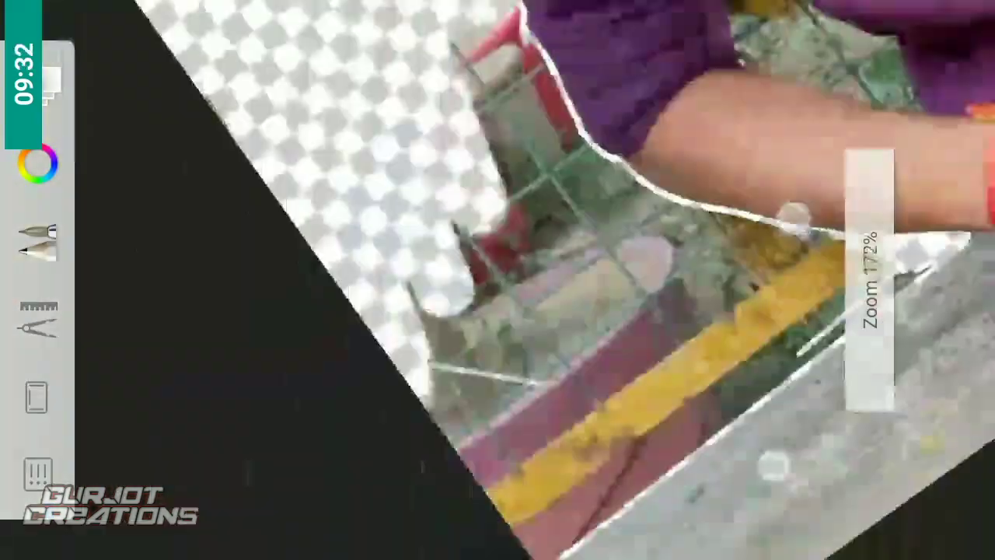
{"action": "left_click_drag", "start_coordinate": [916, 280], "coordinate": [422, 280]}
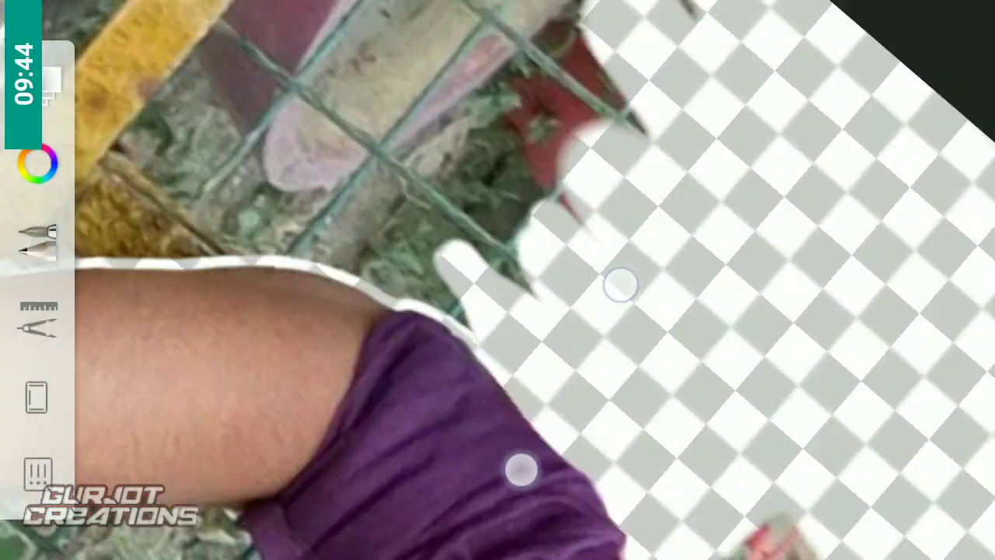
{"action": "left_click_drag", "start_coordinate": [455, 216], "coordinate": [503, 317]}
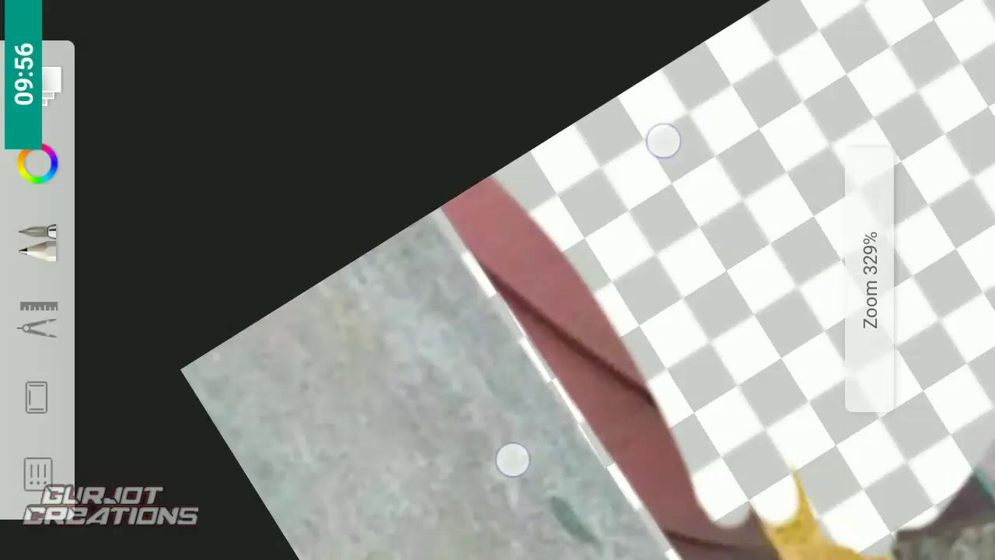
{"action": "left_click_drag", "start_coordinate": [761, 245], "coordinate": [225, 250]}
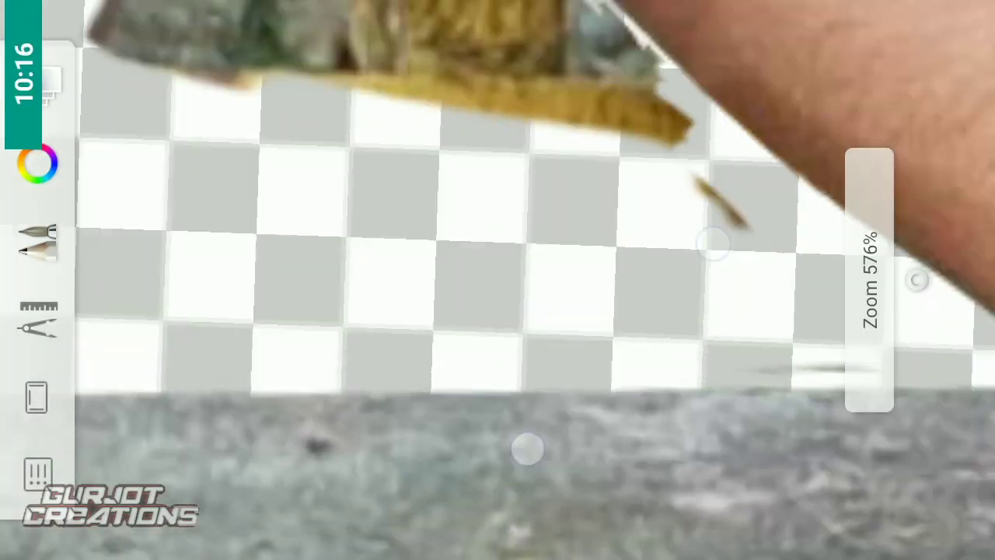
{"action": "mouse_move", "coordinate": [457, 315]}
{"action": "left_mouse_down"}
{"action": "mouse_move", "coordinate": [658, 333]}
{"action": "mouse_move", "coordinate": [710, 362]}
{"action": "mouse_move", "coordinate": [369, 226]}
{"action": "mouse_move", "coordinate": [502, 160]}
{"action": "mouse_move", "coordinate": [558, 99]}
{"action": "mouse_move", "coordinate": [884, 151]}
{"action": "mouse_move", "coordinate": [520, 260]}
{"action": "mouse_move", "coordinate": [791, 102]}
{"action": "mouse_move", "coordinate": [588, 377]}
{"action": "mouse_move", "coordinate": [915, 280]}
{"action": "mouse_move", "coordinate": [677, 303]}
{"action": "mouse_move", "coordinate": [757, 260]}
{"action": "mouse_move", "coordinate": [469, 508]}
{"action": "mouse_move", "coordinate": [915, 280]}
{"action": "mouse_move", "coordinate": [389, 298]}
{"action": "mouse_move", "coordinate": [510, 337]}
{"action": "left_mouse_up"}
Step: Erase more background around the shirt and zoom in on the hair and glasses edge
{"action": "mouse_move", "coordinate": [635, 337]}
{"action": "left_mouse_down"}
{"action": "mouse_move", "coordinate": [599, 257]}
{"action": "mouse_move", "coordinate": [500, 440]}
{"action": "mouse_move", "coordinate": [527, 247]}
{"action": "mouse_move", "coordinate": [338, 373]}
{"action": "left_mouse_up"}
{"action": "mouse_move", "coordinate": [220, 142]}
{"action": "left_mouse_down"}
{"action": "mouse_move", "coordinate": [576, 329]}
{"action": "mouse_move", "coordinate": [509, 301]}
{"action": "mouse_move", "coordinate": [549, 290]}
{"action": "mouse_move", "coordinate": [560, 251]}
{"action": "mouse_move", "coordinate": [448, 314]}
{"action": "mouse_move", "coordinate": [773, 271]}
{"action": "mouse_move", "coordinate": [602, 338]}
{"action": "left_mouse_up"}
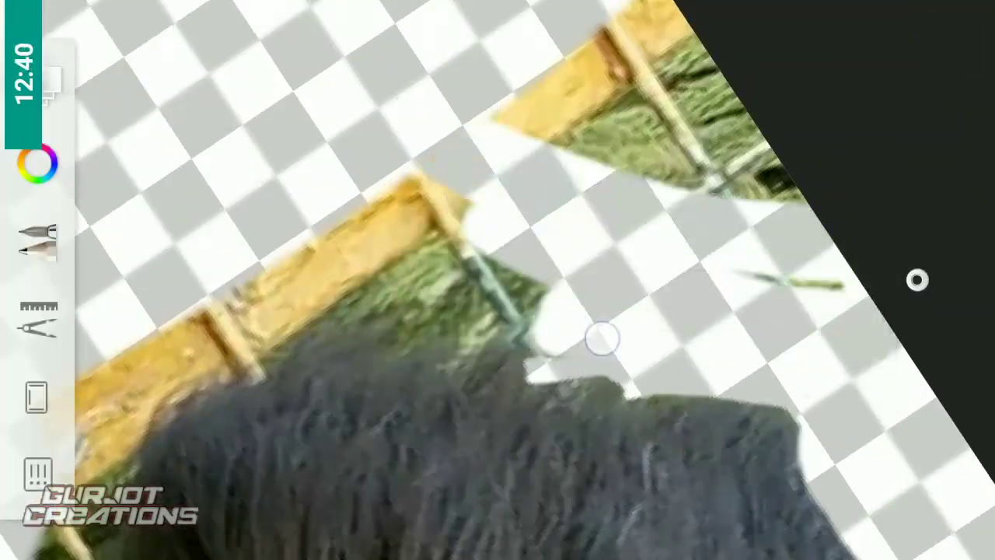
{"action": "left_click_drag", "start_coordinate": [691, 164], "coordinate": [657, 303]}
{"action": "mouse_move", "coordinate": [634, 209]}
{"action": "left_mouse_down"}
{"action": "mouse_move", "coordinate": [674, 251]}
{"action": "mouse_move", "coordinate": [302, 162]}
{"action": "mouse_move", "coordinate": [771, 147]}
{"action": "mouse_move", "coordinate": [683, 197]}
{"action": "mouse_move", "coordinate": [296, 211]}
{"action": "mouse_move", "coordinate": [324, 309]}
{"action": "mouse_move", "coordinate": [478, 269]}
{"action": "mouse_move", "coordinate": [381, 213]}
{"action": "mouse_move", "coordinate": [657, 271]}
{"action": "mouse_move", "coordinate": [451, 402]}
{"action": "mouse_move", "coordinate": [370, 239]}
{"action": "mouse_move", "coordinate": [486, 171]}
{"action": "left_mouse_up"}
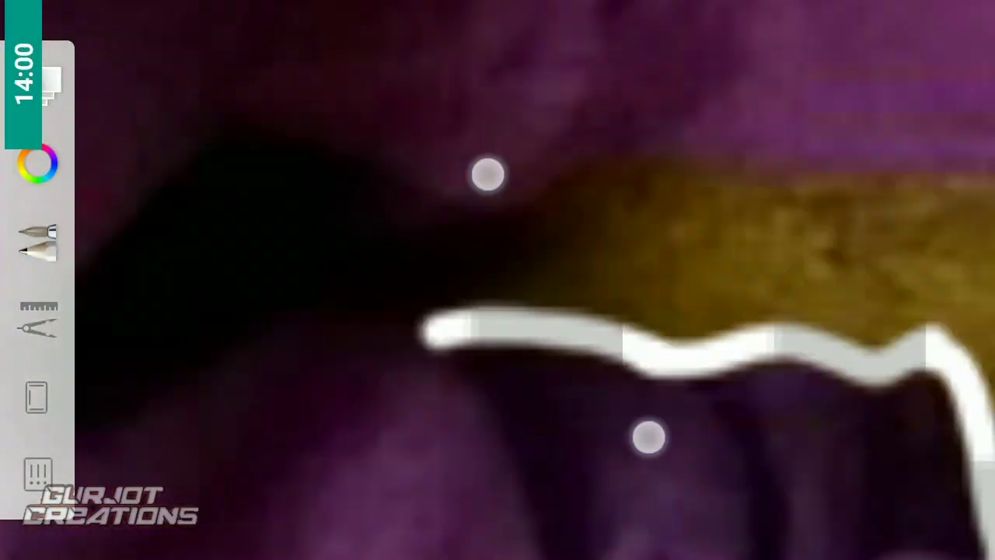
Step: Clean up the shirt edge and the gap near the arm, then zoom out to the whole image
{"action": "mouse_move", "coordinate": [645, 191]}
{"action": "left_mouse_down"}
{"action": "mouse_move", "coordinate": [449, 395]}
{"action": "mouse_move", "coordinate": [446, 388]}
{"action": "mouse_move", "coordinate": [422, 407]}
{"action": "mouse_move", "coordinate": [178, 256]}
{"action": "mouse_move", "coordinate": [569, 407]}
{"action": "left_mouse_up"}
{"action": "mouse_move", "coordinate": [456, 200]}
{"action": "left_mouse_down"}
{"action": "mouse_move", "coordinate": [340, 211]}
{"action": "mouse_move", "coordinate": [489, 206]}
{"action": "left_mouse_up"}
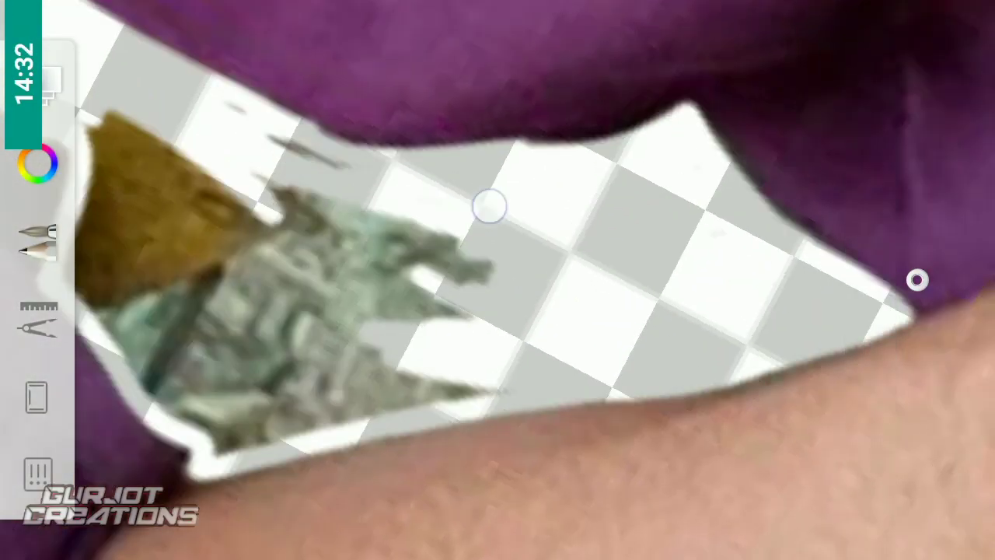
{"action": "left_click_drag", "start_coordinate": [457, 399], "coordinate": [380, 341]}
{"action": "mouse_move", "coordinate": [546, 435]}
{"action": "left_mouse_down"}
{"action": "mouse_move", "coordinate": [466, 433]}
{"action": "mouse_move", "coordinate": [414, 447]}
{"action": "left_mouse_up"}
{"action": "left_click", "coordinate": [38, 241]}
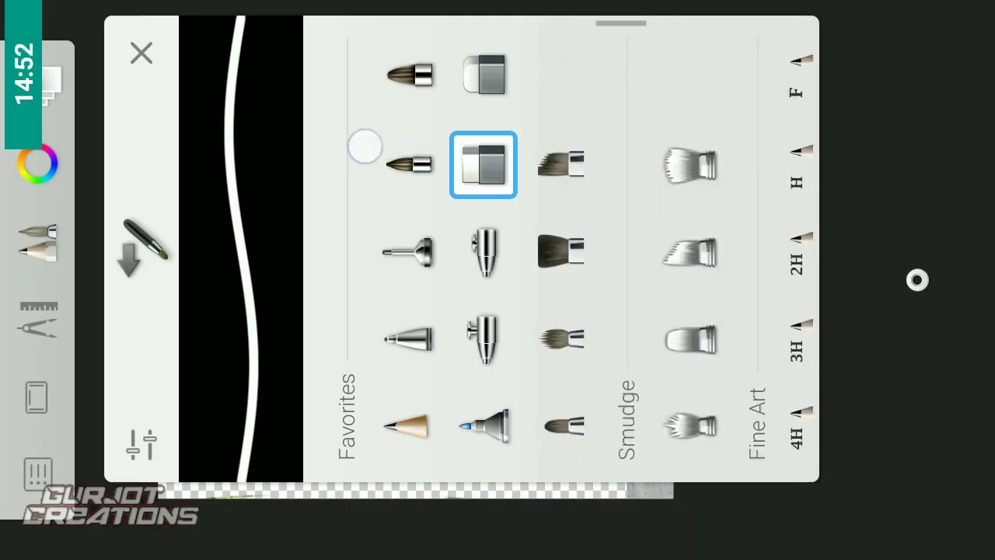
{"action": "left_click", "coordinate": [689, 162]}
{"action": "mouse_move", "coordinate": [466, 233]}
{"action": "left_mouse_down"}
{"action": "mouse_move", "coordinate": [612, 107]}
{"action": "mouse_move", "coordinate": [680, 86]}
{"action": "mouse_move", "coordinate": [917, 279]}
{"action": "left_mouse_up"}
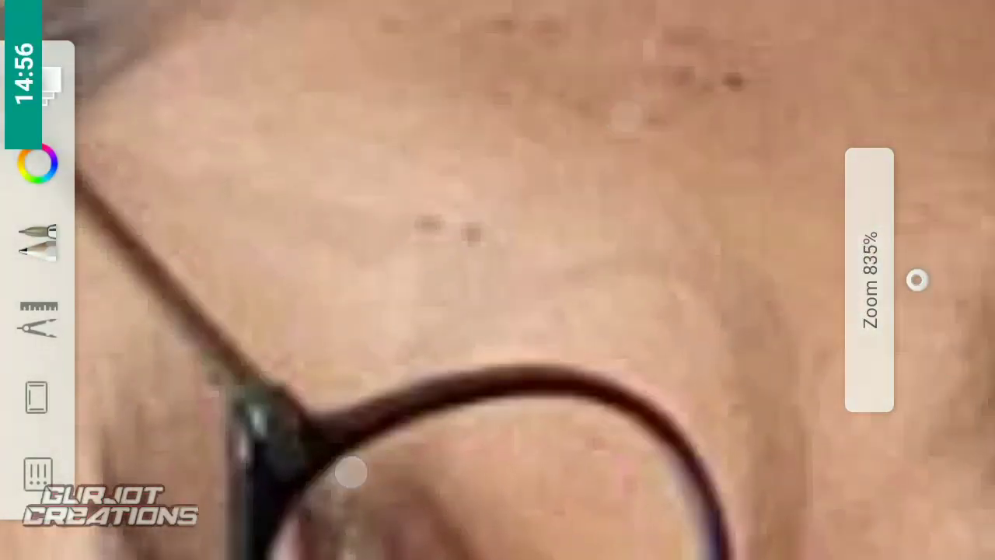
{"action": "left_click_drag", "start_coordinate": [339, 292], "coordinate": [606, 182]}
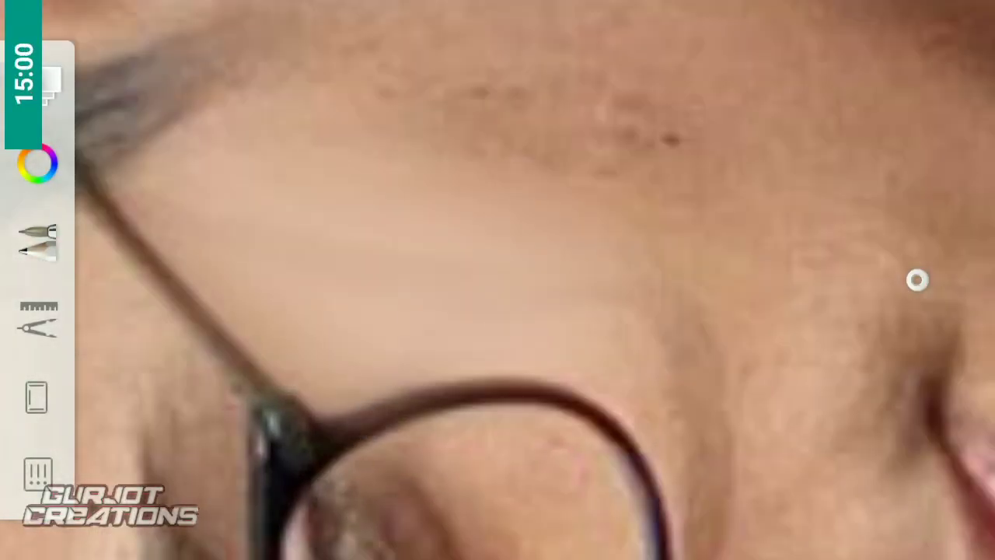
{"action": "mouse_move", "coordinate": [678, 160]}
{"action": "left_mouse_down"}
{"action": "mouse_move", "coordinate": [718, 140]}
{"action": "mouse_move", "coordinate": [735, 279]}
{"action": "left_mouse_up"}
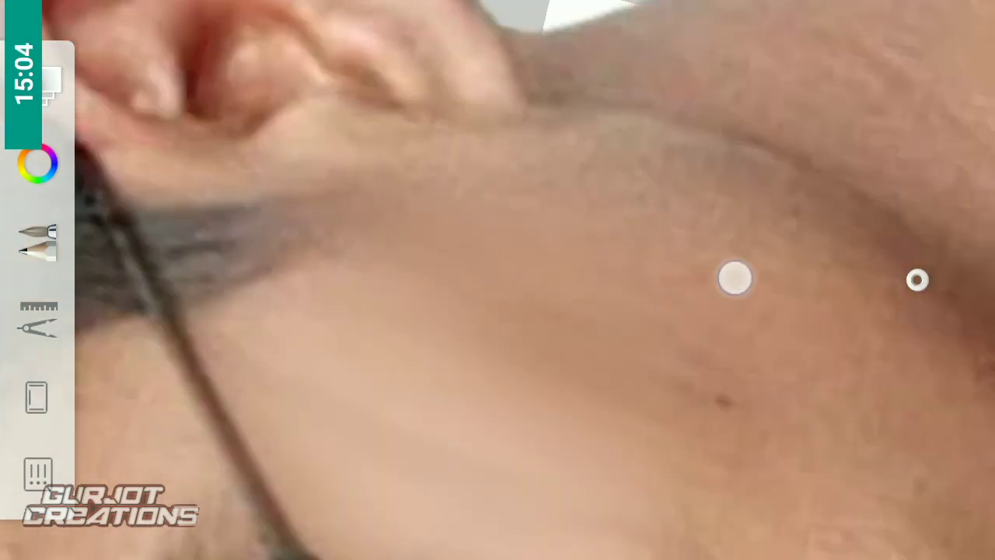
{"action": "mouse_move", "coordinate": [839, 238]}
{"action": "left_mouse_down"}
{"action": "mouse_move", "coordinate": [438, 459]}
{"action": "mouse_move", "coordinate": [353, 443]}
{"action": "mouse_move", "coordinate": [371, 247]}
{"action": "left_mouse_up"}
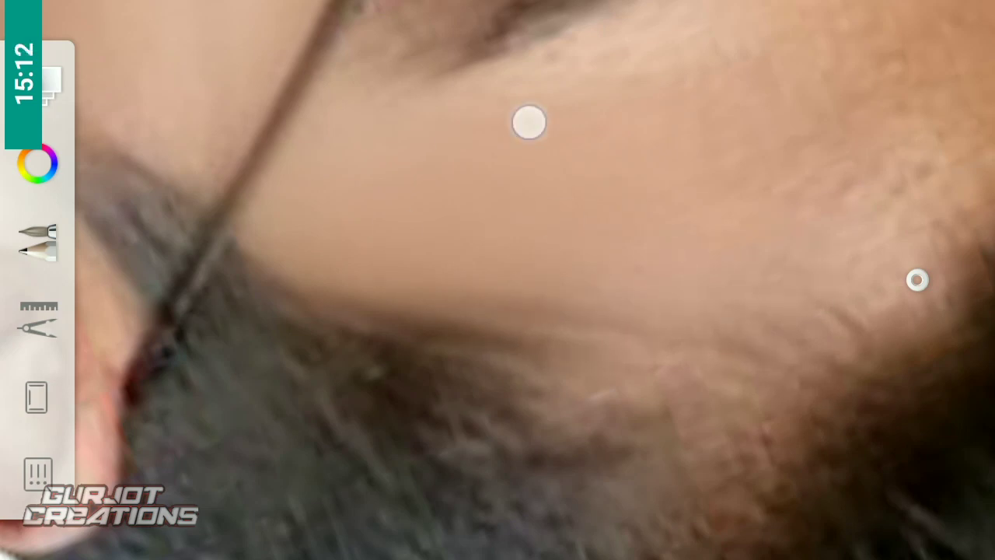
{"action": "left_click_drag", "start_coordinate": [529, 123], "coordinate": [656, 114]}
{"action": "mouse_move", "coordinate": [784, 307]}
{"action": "left_mouse_down"}
{"action": "mouse_move", "coordinate": [529, 152]}
{"action": "mouse_move", "coordinate": [503, 172]}
{"action": "left_mouse_up"}
{"action": "left_click_drag", "start_coordinate": [798, 71], "coordinate": [421, 387]}
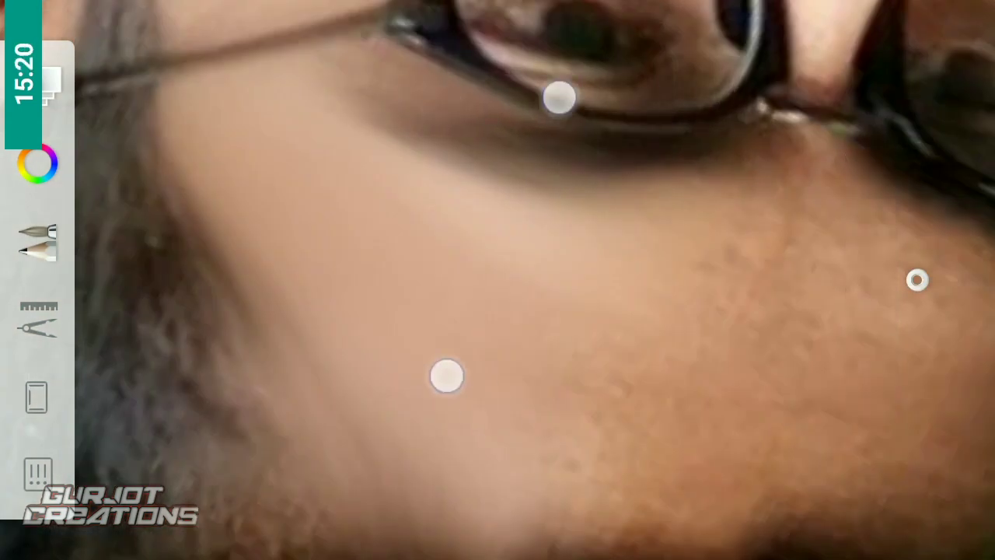
{"action": "left_click_drag", "start_coordinate": [559, 98], "coordinate": [773, 170]}
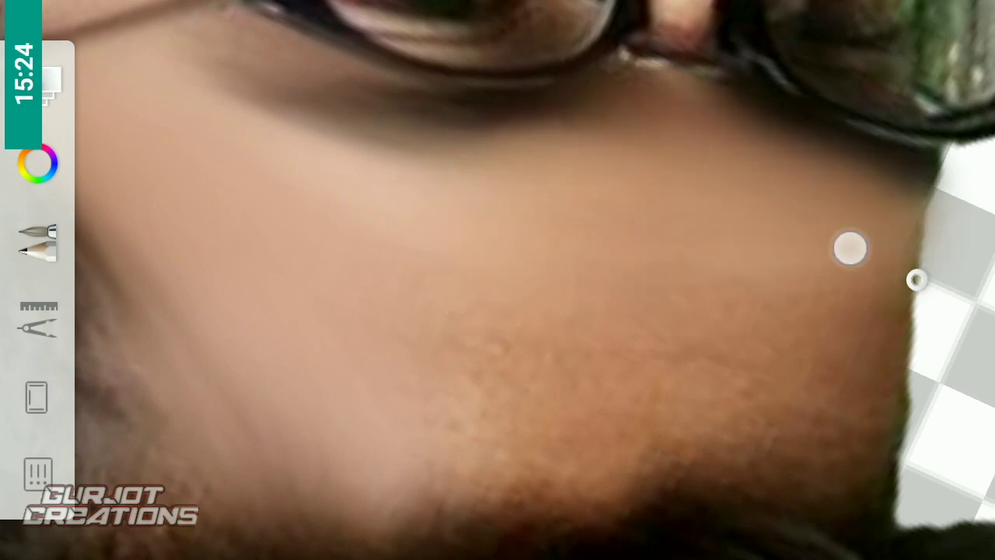
{"action": "left_click_drag", "start_coordinate": [358, 254], "coordinate": [418, 440]}
{"action": "left_click_drag", "start_coordinate": [751, 75], "coordinate": [747, 280]}
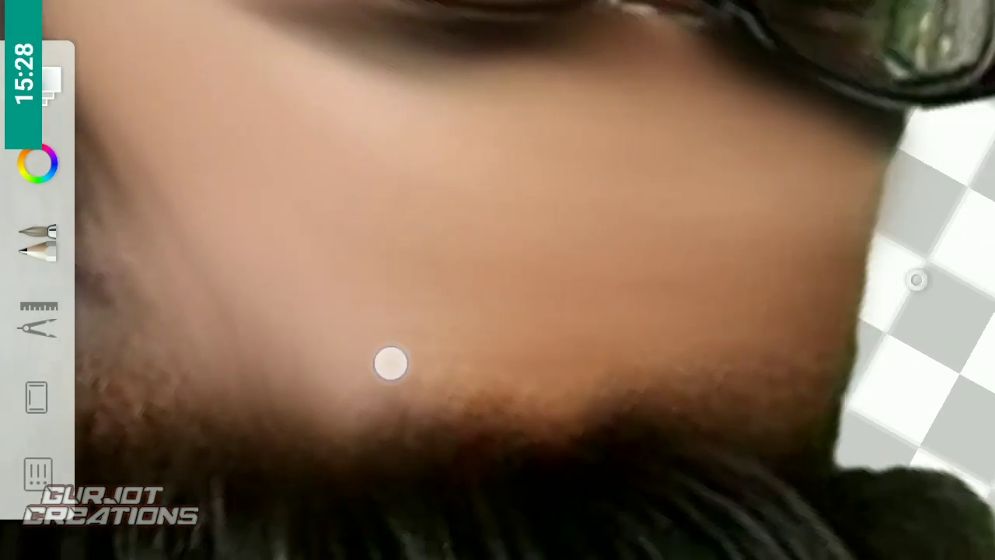
{"action": "left_click_drag", "start_coordinate": [815, 378], "coordinate": [411, 449]}
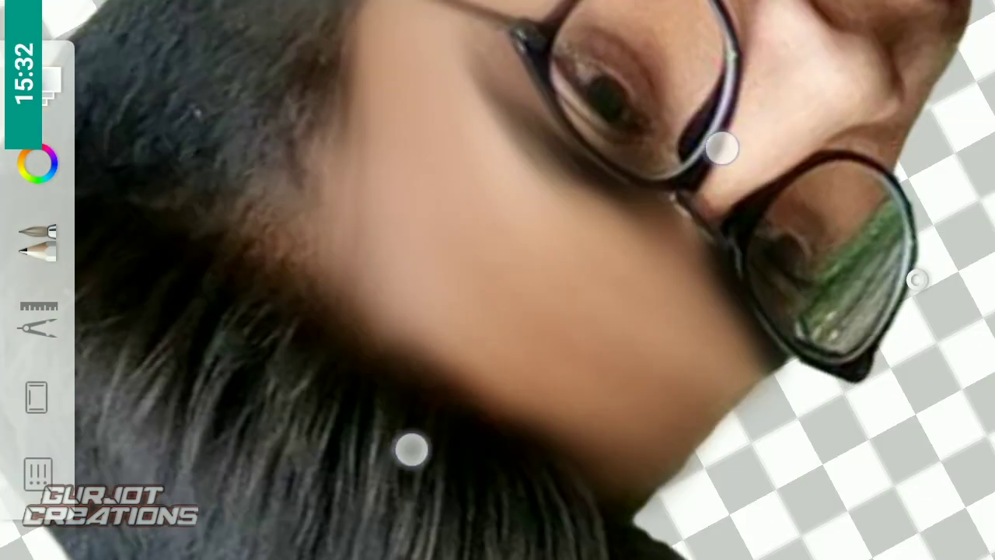
{"action": "mouse_move", "coordinate": [723, 149]}
{"action": "left_mouse_down"}
{"action": "mouse_move", "coordinate": [715, 91]}
{"action": "mouse_move", "coordinate": [702, 176]}
{"action": "left_mouse_up"}
{"action": "left_click_drag", "start_coordinate": [483, 83], "coordinate": [503, 82]}
{"action": "left_click_drag", "start_coordinate": [436, 438], "coordinate": [468, 459]}
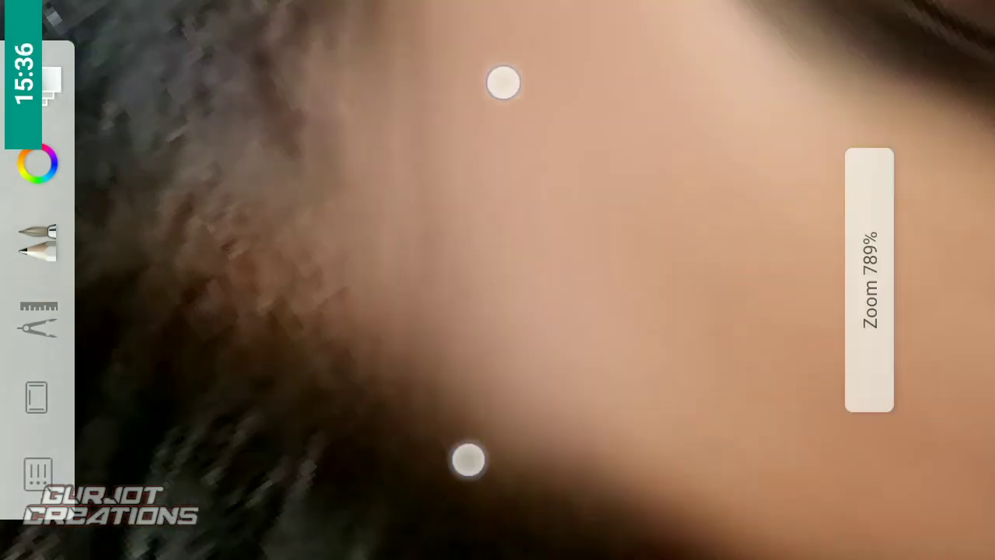
{"action": "left_click_drag", "start_coordinate": [556, 165], "coordinate": [691, 142]}
{"action": "left_click_drag", "start_coordinate": [388, 420], "coordinate": [382, 438]}
{"action": "left_click_drag", "start_coordinate": [691, 142], "coordinate": [575, 341]}
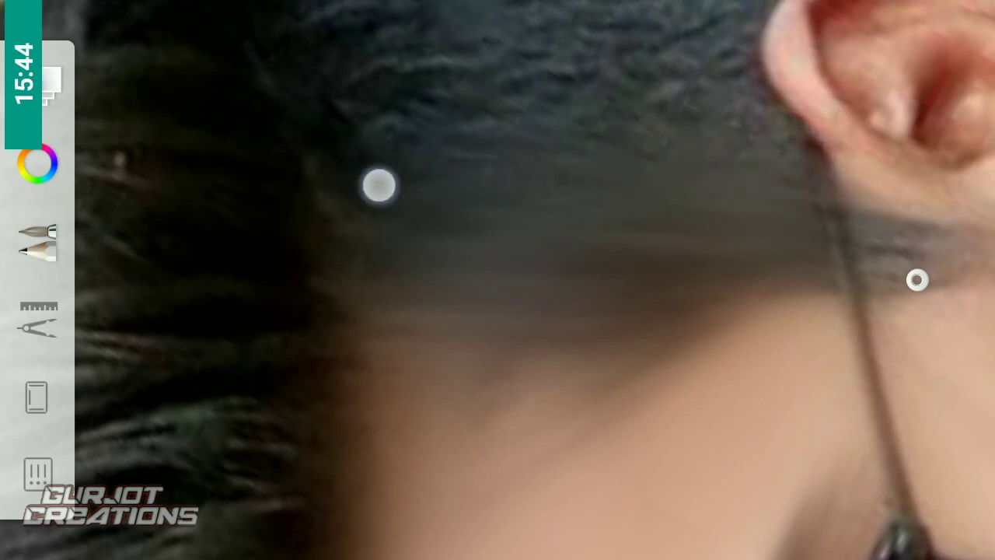
{"action": "left_click_drag", "start_coordinate": [379, 185], "coordinate": [542, 116]}
{"action": "mouse_move", "coordinate": [534, 417]}
{"action": "left_mouse_down"}
{"action": "mouse_move", "coordinate": [382, 438]}
{"action": "mouse_move", "coordinate": [582, 407]}
{"action": "left_mouse_up"}
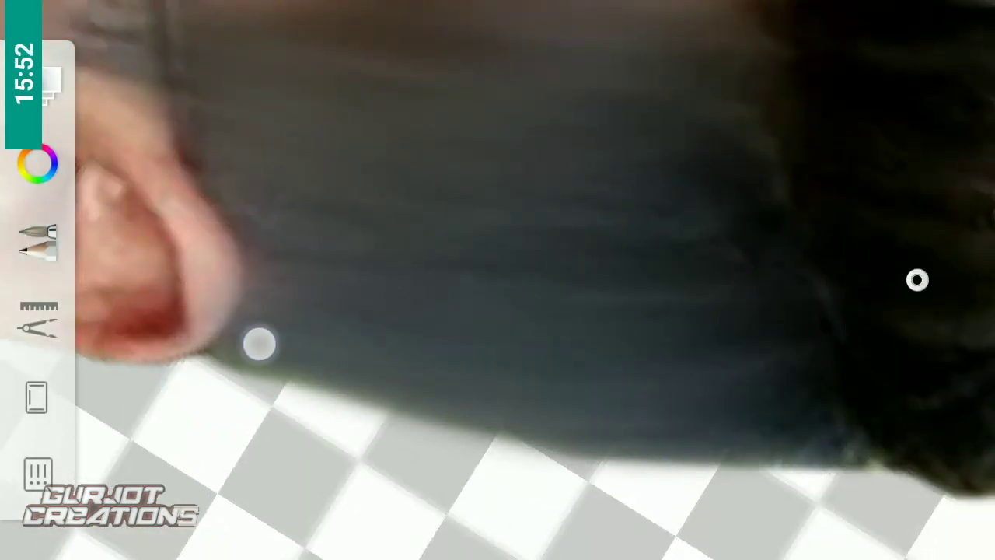
{"action": "left_click_drag", "start_coordinate": [660, 207], "coordinate": [630, 101]}
{"action": "left_click_drag", "start_coordinate": [443, 443], "coordinate": [511, 467]}
{"action": "left_click_drag", "start_coordinate": [631, 101], "coordinate": [918, 280]}
{"action": "left_click_drag", "start_coordinate": [510, 466], "coordinate": [697, 349]}
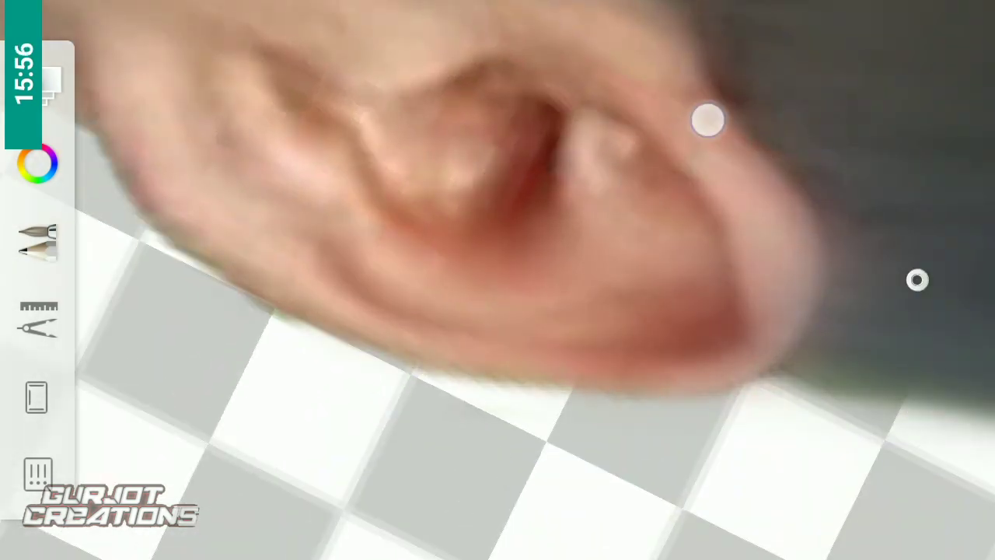
{"action": "left_click_drag", "start_coordinate": [707, 120], "coordinate": [270, 87]}
{"action": "left_click_drag", "start_coordinate": [418, 193], "coordinate": [531, 191]}
{"action": "left_click_drag", "start_coordinate": [918, 280], "coordinate": [542, 399]}
{"action": "left_click_drag", "start_coordinate": [531, 191], "coordinate": [568, 96]}
{"action": "left_click_drag", "start_coordinate": [542, 400], "coordinate": [443, 437]}
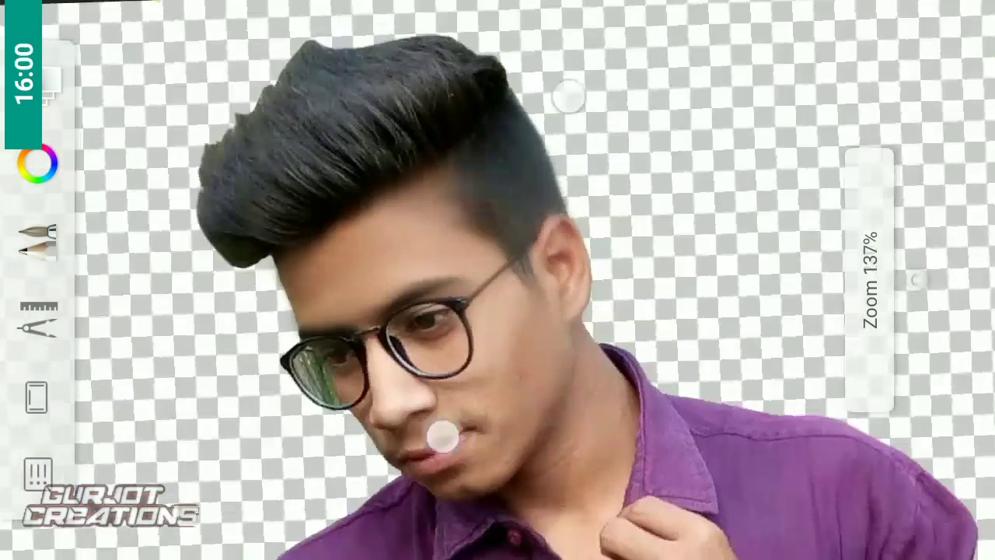
{"action": "left_click_drag", "start_coordinate": [669, 164], "coordinate": [618, 108]}
{"action": "left_click_drag", "start_coordinate": [464, 397], "coordinate": [442, 476]}
{"action": "mouse_move", "coordinate": [524, 254]}
{"action": "left_mouse_down"}
{"action": "mouse_move", "coordinate": [446, 349]}
{"action": "mouse_move", "coordinate": [514, 309]}
{"action": "mouse_move", "coordinate": [542, 248]}
{"action": "left_mouse_up"}
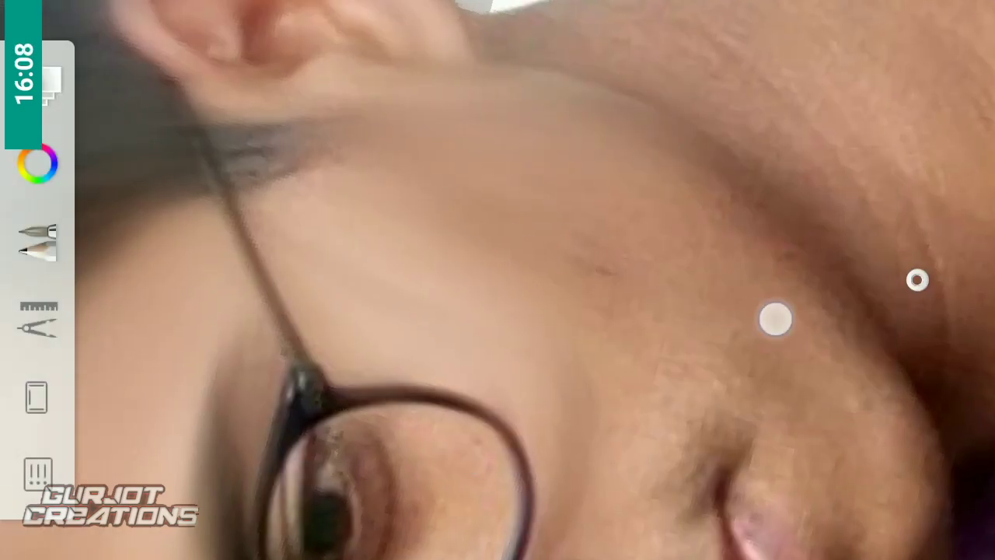
{"action": "left_click_drag", "start_coordinate": [568, 323], "coordinate": [497, 191]}
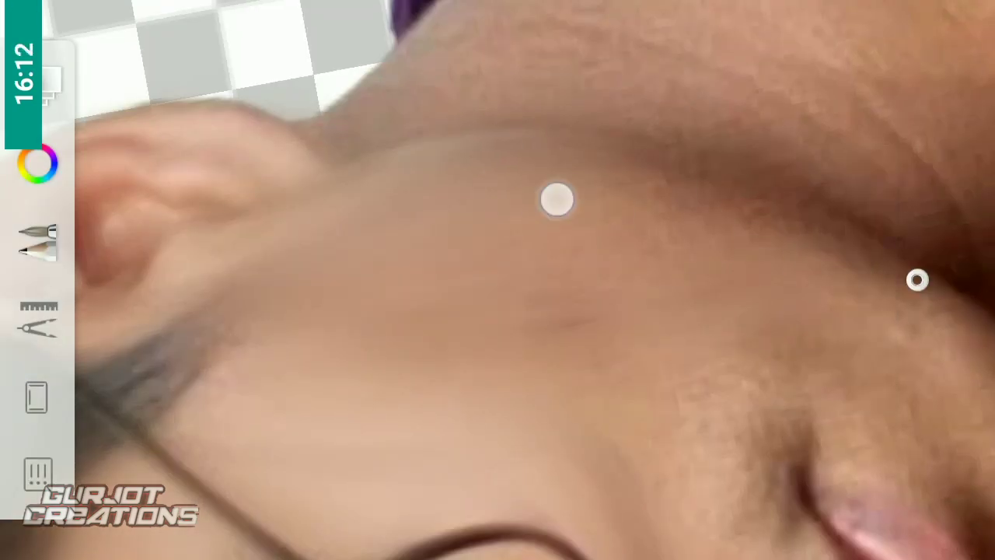
{"action": "mouse_move", "coordinate": [674, 280]}
{"action": "left_mouse_down"}
{"action": "mouse_move", "coordinate": [631, 164]}
{"action": "mouse_move", "coordinate": [488, 194]}
{"action": "left_mouse_up"}
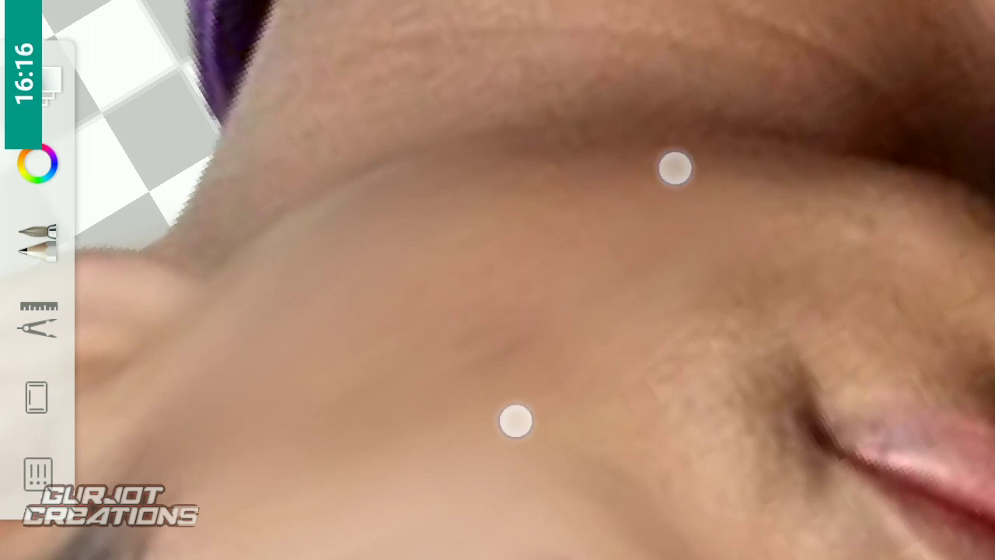
{"action": "left_click_drag", "start_coordinate": [675, 167], "coordinate": [726, 213]}
{"action": "left_click_drag", "start_coordinate": [691, 82], "coordinate": [455, 175]}
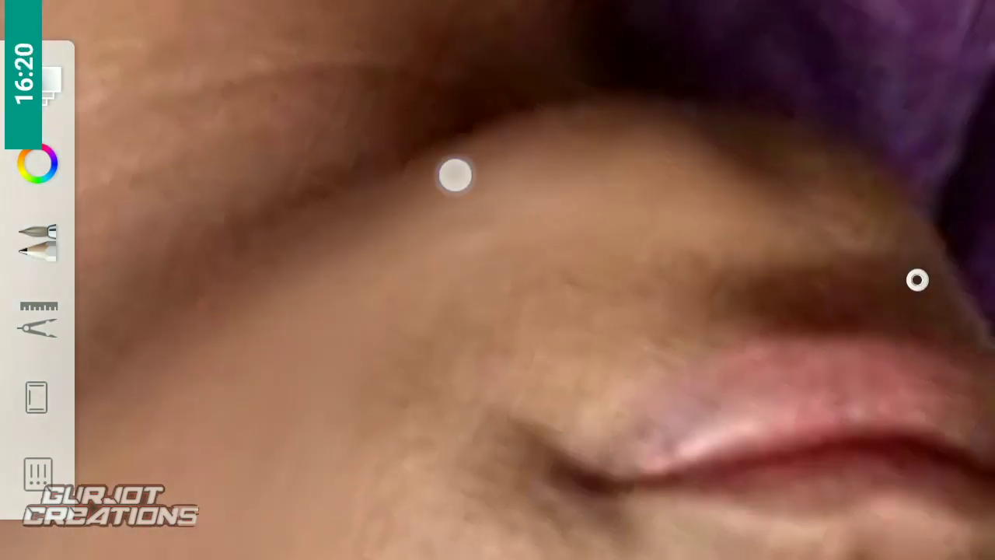
{"action": "left_click_drag", "start_coordinate": [943, 284], "coordinate": [683, 232]}
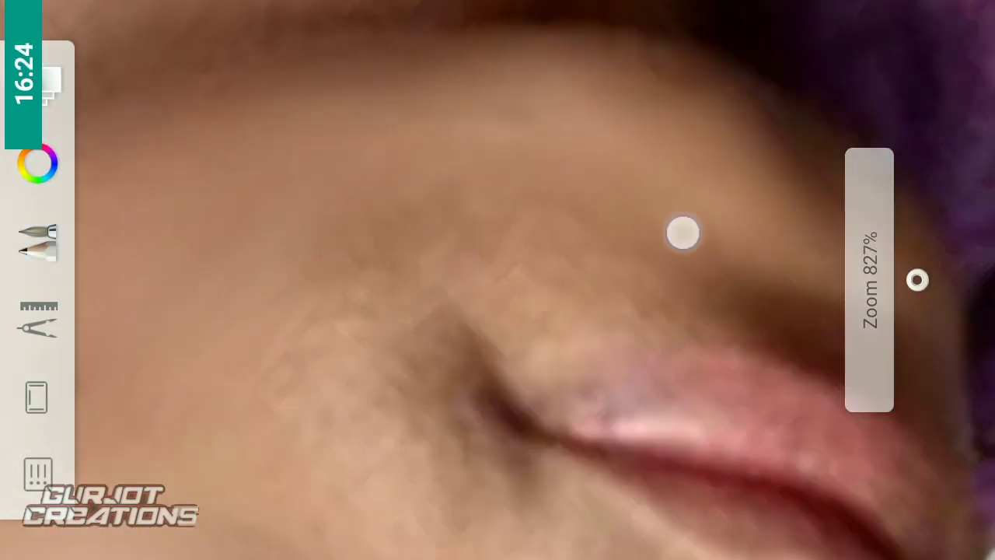
{"action": "left_click_drag", "start_coordinate": [501, 163], "coordinate": [555, 142]}
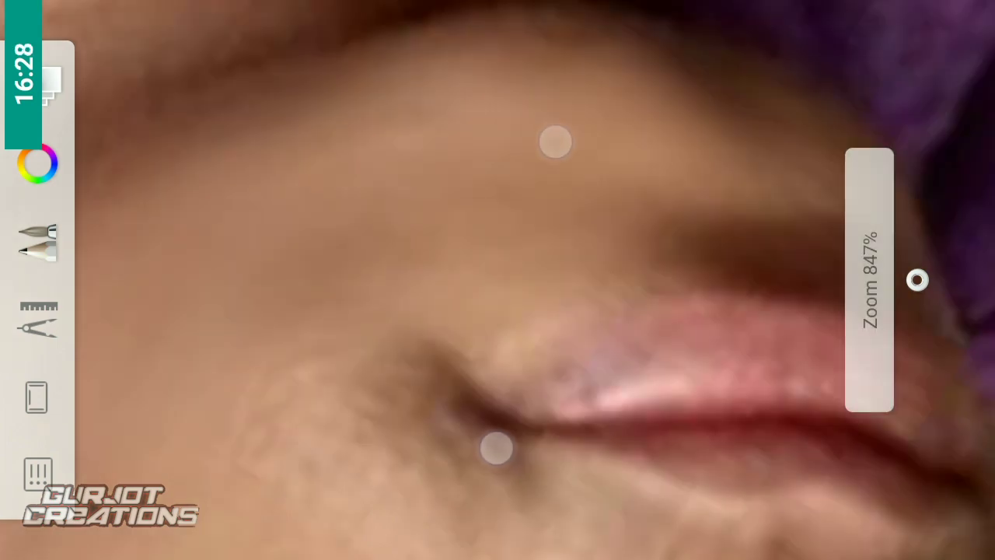
{"action": "mouse_move", "coordinate": [373, 362]}
{"action": "left_mouse_down"}
{"action": "mouse_move", "coordinate": [555, 506]}
{"action": "mouse_move", "coordinate": [520, 478]}
{"action": "left_mouse_up"}
{"action": "left_click_drag", "start_coordinate": [714, 253], "coordinate": [684, 311]}
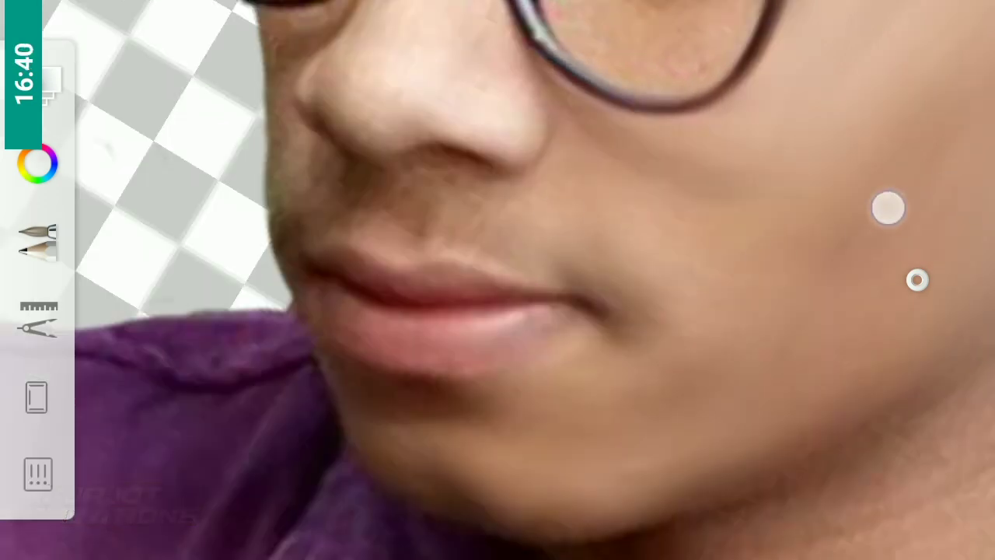
{"action": "left_click_drag", "start_coordinate": [548, 417], "coordinate": [712, 240]}
{"action": "left_click_drag", "start_coordinate": [436, 293], "coordinate": [506, 286]}
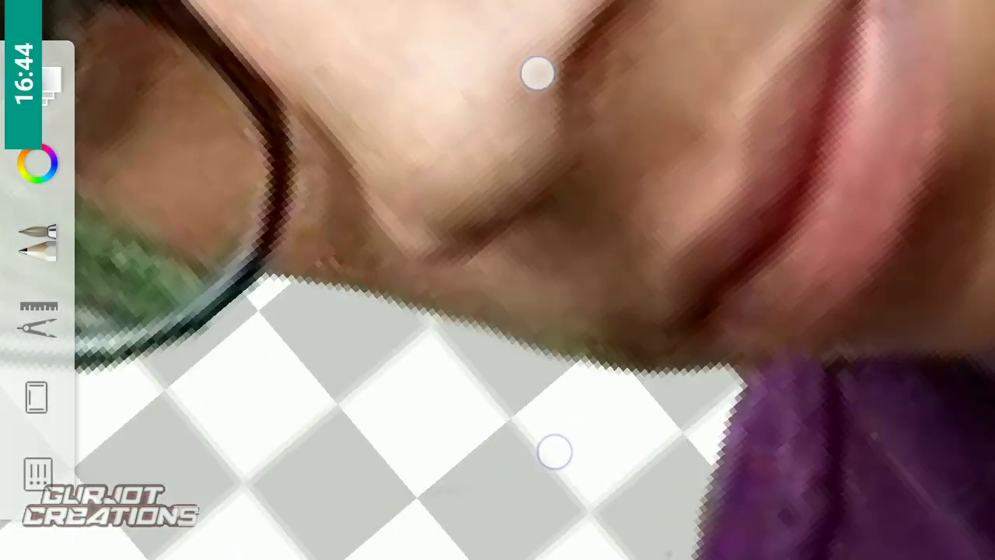
{"action": "left_click_drag", "start_coordinate": [674, 312], "coordinate": [685, 256]}
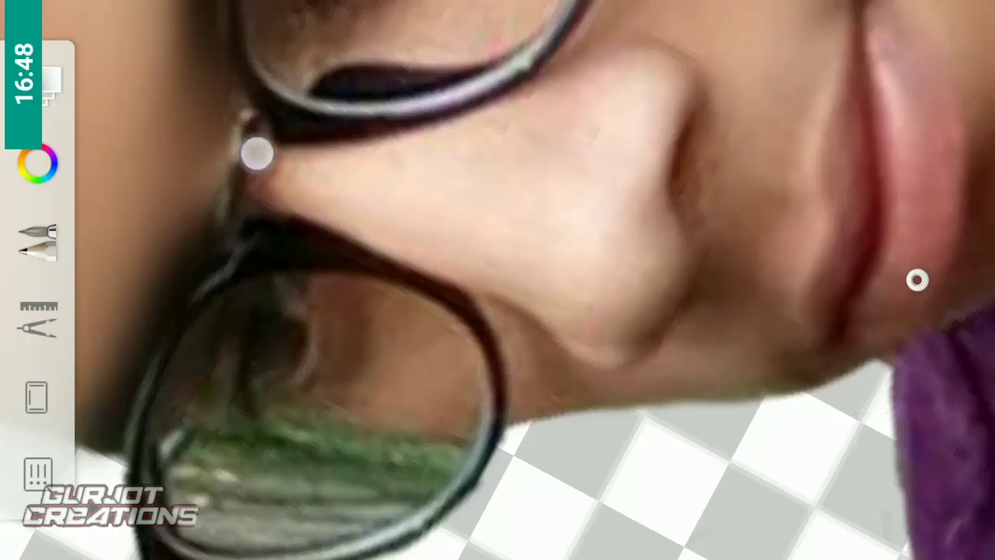
{"action": "left_click_drag", "start_coordinate": [588, 202], "coordinate": [544, 233]}
{"action": "left_click_drag", "start_coordinate": [619, 359], "coordinate": [649, 322]}
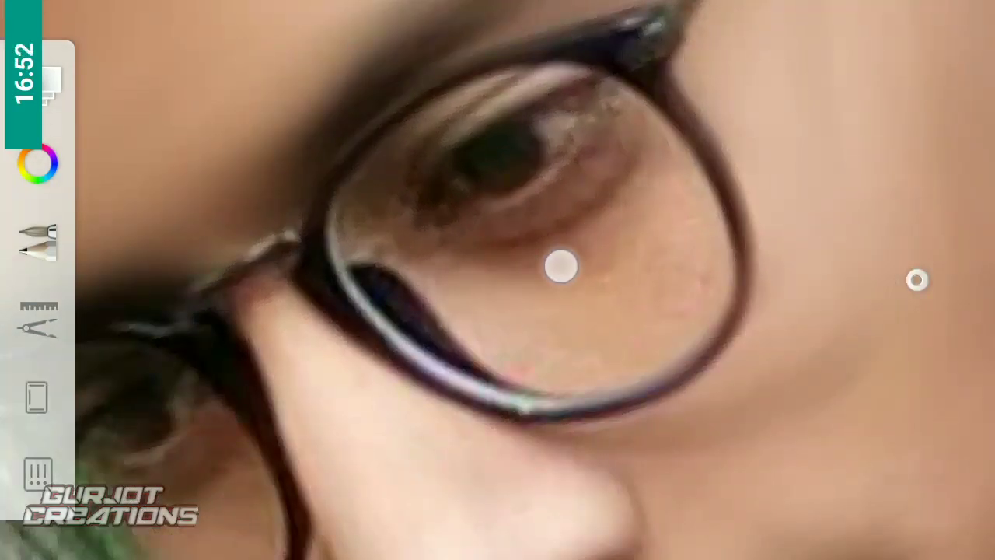
{"action": "left_click_drag", "start_coordinate": [562, 267], "coordinate": [673, 278]}
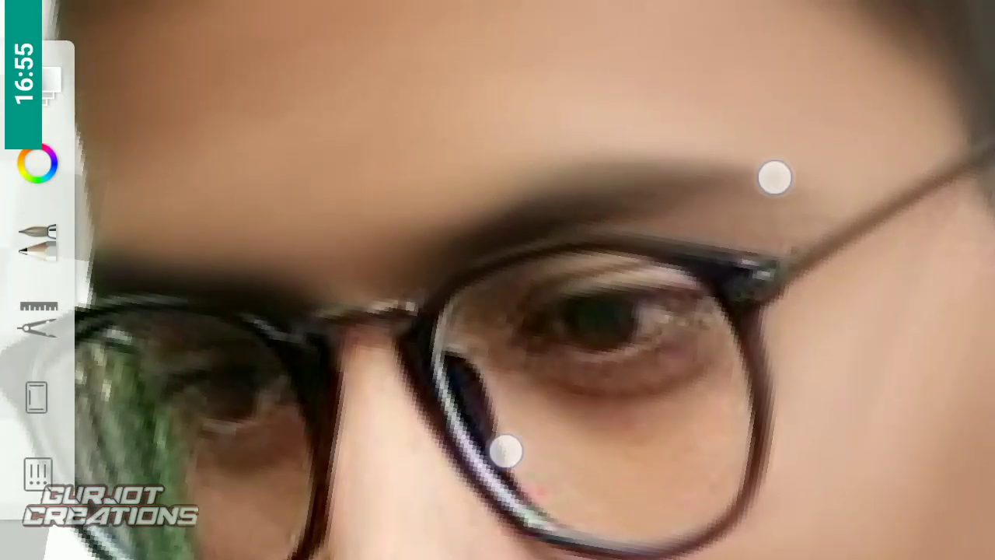
{"action": "mouse_move", "coordinate": [774, 178]}
{"action": "left_mouse_down"}
{"action": "mouse_move", "coordinate": [791, 178]}
{"action": "mouse_move", "coordinate": [704, 293]}
{"action": "mouse_move", "coordinate": [562, 229]}
{"action": "mouse_move", "coordinate": [723, 112]}
{"action": "mouse_move", "coordinate": [860, 135]}
{"action": "mouse_move", "coordinate": [755, 154]}
{"action": "mouse_move", "coordinate": [764, 202]}
{"action": "mouse_move", "coordinate": [753, 197]}
{"action": "mouse_move", "coordinate": [795, 231]}
{"action": "mouse_move", "coordinate": [918, 280]}
{"action": "left_mouse_up"}
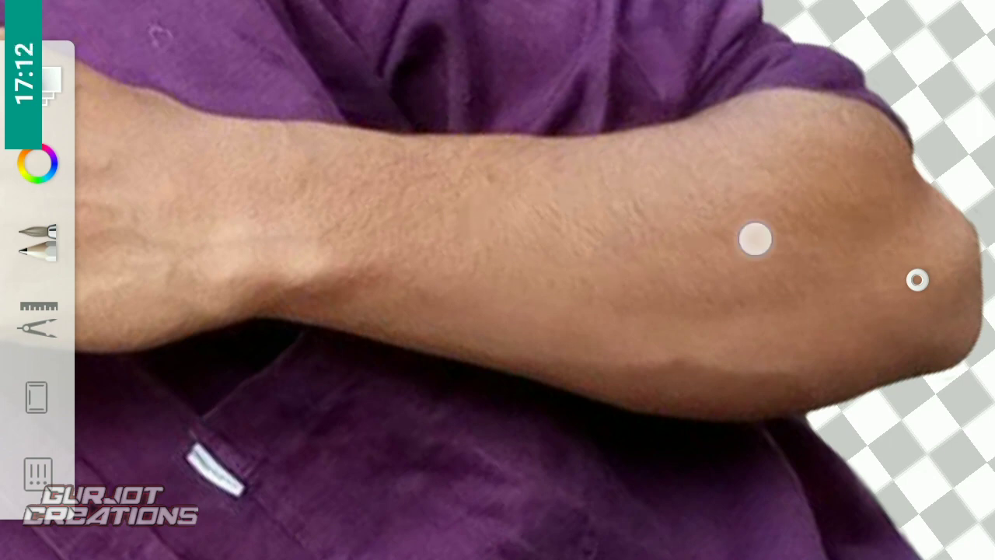
{"action": "mouse_move", "coordinate": [675, 345]}
{"action": "left_mouse_down"}
{"action": "mouse_move", "coordinate": [553, 100]}
{"action": "mouse_move", "coordinate": [384, 159]}
{"action": "left_mouse_up"}
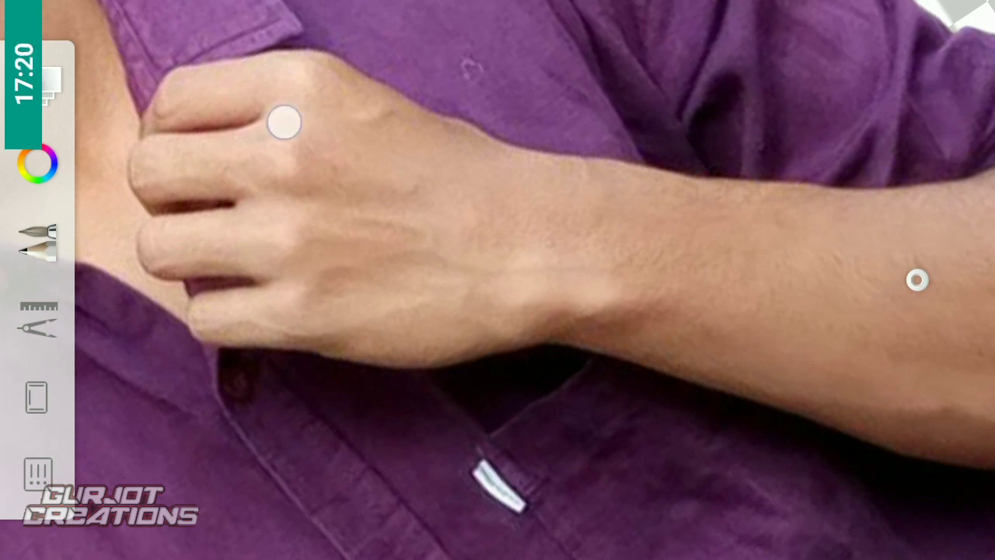
{"action": "mouse_move", "coordinate": [355, 102]}
{"action": "left_mouse_down"}
{"action": "mouse_move", "coordinate": [477, 423]}
{"action": "mouse_move", "coordinate": [349, 332]}
{"action": "left_mouse_up"}
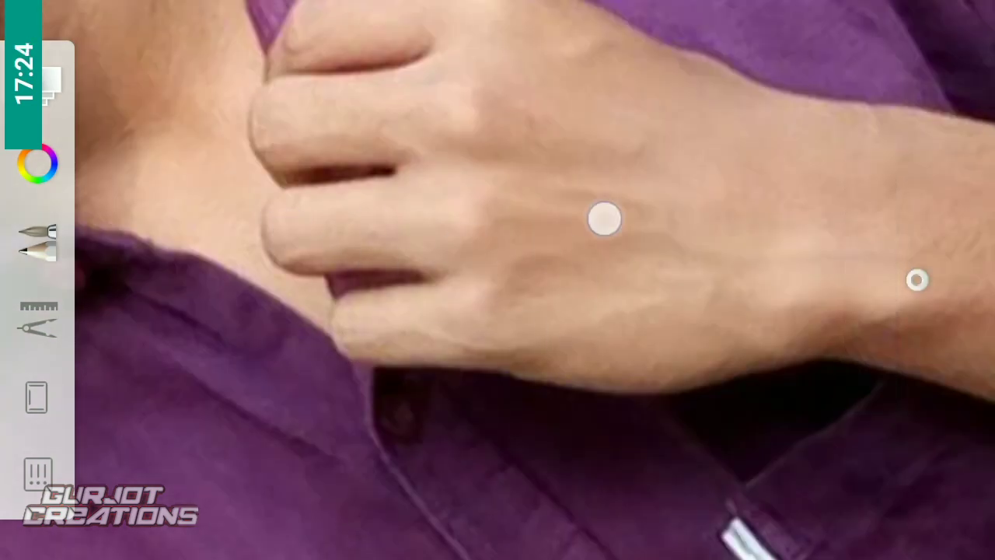
{"action": "left_click_drag", "start_coordinate": [676, 103], "coordinate": [400, 82]}
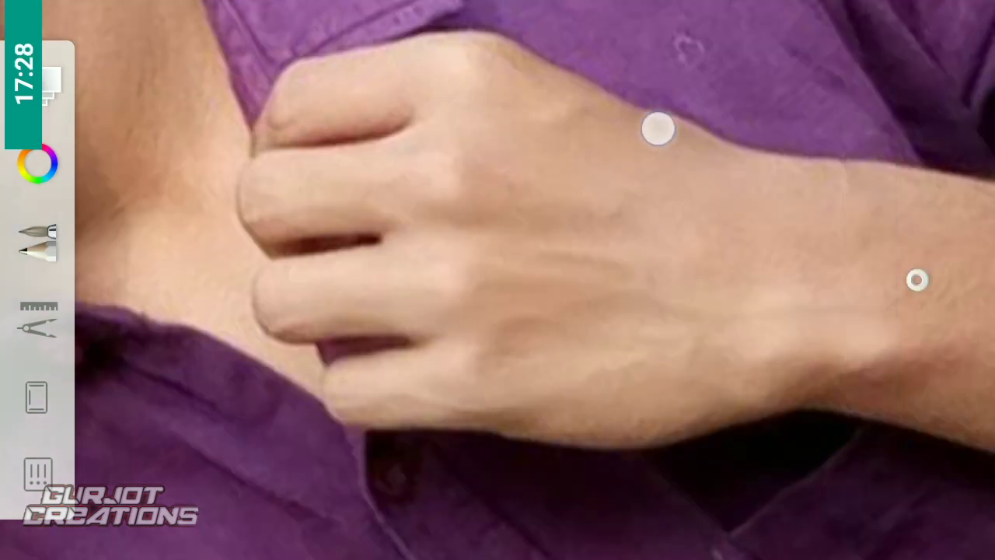
{"action": "mouse_move", "coordinate": [658, 128]}
{"action": "left_mouse_down"}
{"action": "mouse_move", "coordinate": [555, 174]}
{"action": "mouse_move", "coordinate": [666, 73]}
{"action": "mouse_move", "coordinate": [748, 129]}
{"action": "mouse_move", "coordinate": [663, 139]}
{"action": "mouse_move", "coordinate": [622, 122]}
{"action": "mouse_move", "coordinate": [829, 162]}
{"action": "mouse_move", "coordinate": [582, 285]}
{"action": "left_mouse_up"}
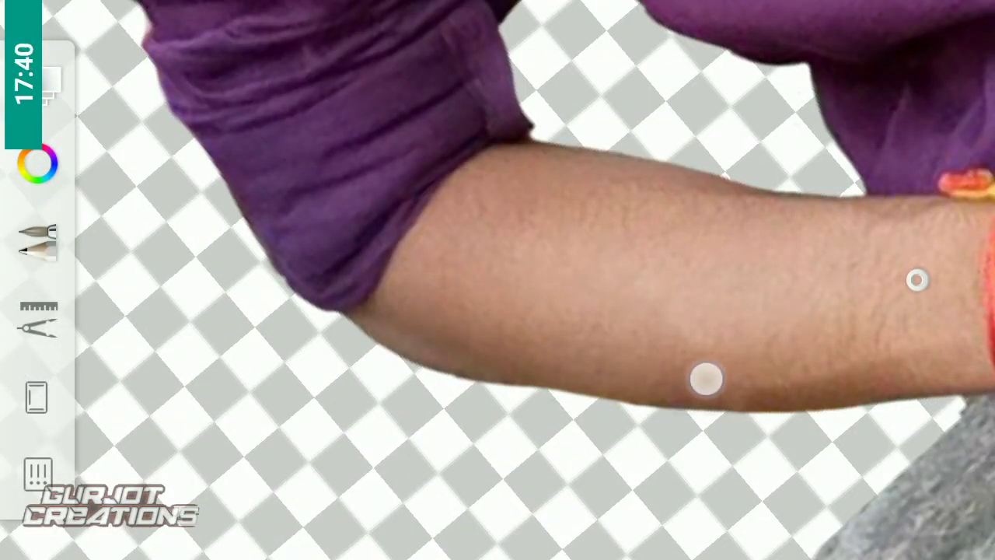
{"action": "mouse_move", "coordinate": [707, 379]}
{"action": "left_mouse_down"}
{"action": "mouse_move", "coordinate": [835, 157]}
{"action": "mouse_move", "coordinate": [422, 287]}
{"action": "mouse_move", "coordinate": [673, 350]}
{"action": "left_mouse_up"}
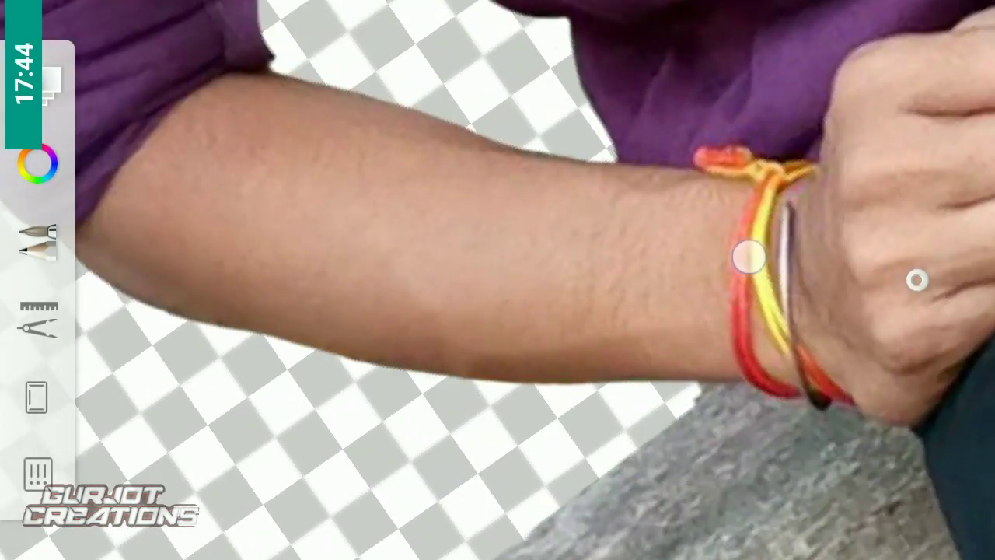
{"action": "mouse_move", "coordinate": [749, 257]}
{"action": "left_mouse_down"}
{"action": "mouse_move", "coordinate": [560, 444]}
{"action": "mouse_move", "coordinate": [583, 290]}
{"action": "left_mouse_up"}
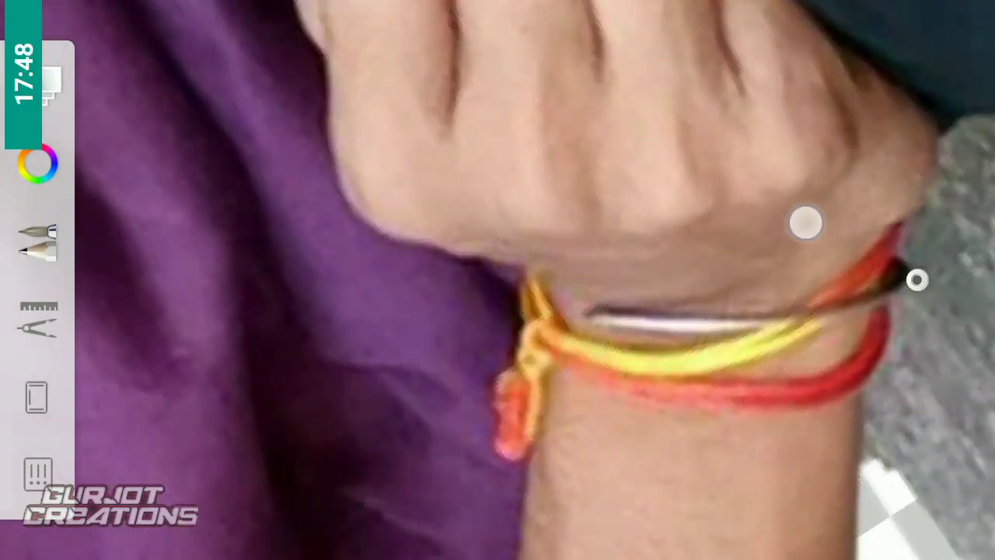
{"action": "left_click_drag", "start_coordinate": [827, 215], "coordinate": [650, 334]}
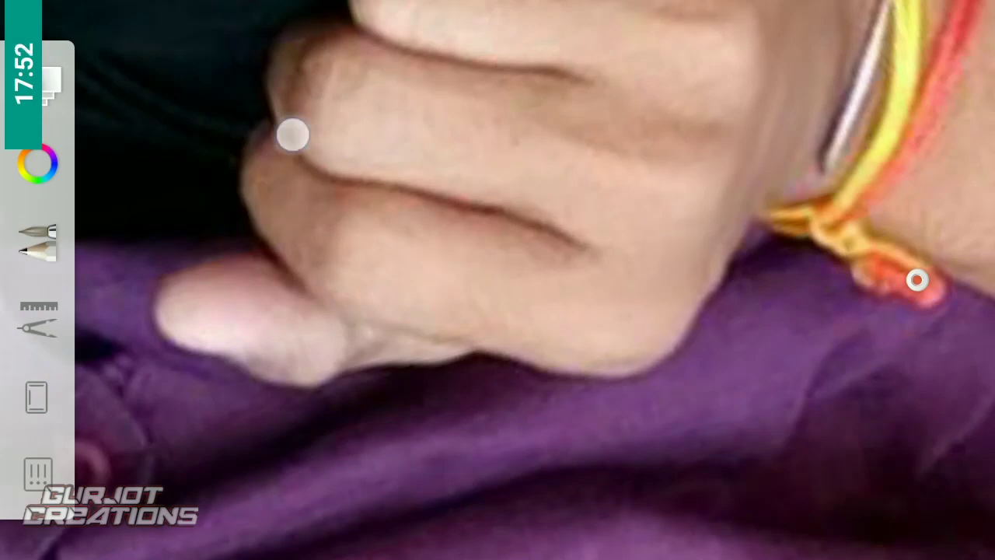
{"action": "left_click_drag", "start_coordinate": [292, 135], "coordinate": [334, 167]}
{"action": "mouse_move", "coordinate": [497, 66]}
{"action": "left_mouse_down"}
{"action": "mouse_move", "coordinate": [731, 307]}
{"action": "mouse_move", "coordinate": [713, 249]}
{"action": "mouse_move", "coordinate": [711, 148]}
{"action": "left_mouse_up"}
Step: Select the Smudge brush with Size 12.2, Opacity 0.64 and Strength 0.08
{"action": "left_click", "coordinate": [37, 241]}
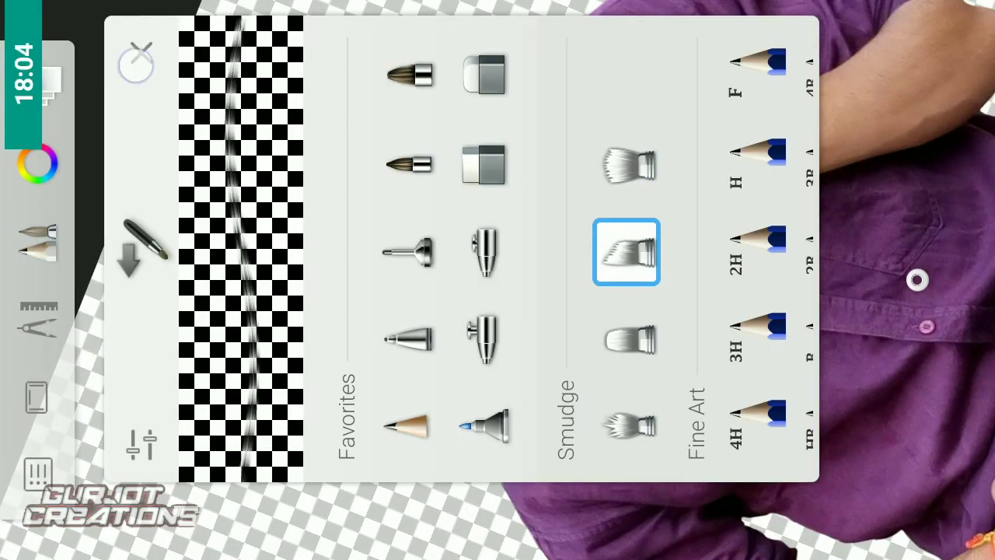
{"action": "left_click", "coordinate": [917, 280]}
{"action": "mouse_move", "coordinate": [537, 102]}
{"action": "left_mouse_down"}
{"action": "mouse_move", "coordinate": [505, 276]}
{"action": "mouse_move", "coordinate": [575, 160]}
{"action": "mouse_move", "coordinate": [414, 358]}
{"action": "left_mouse_up"}
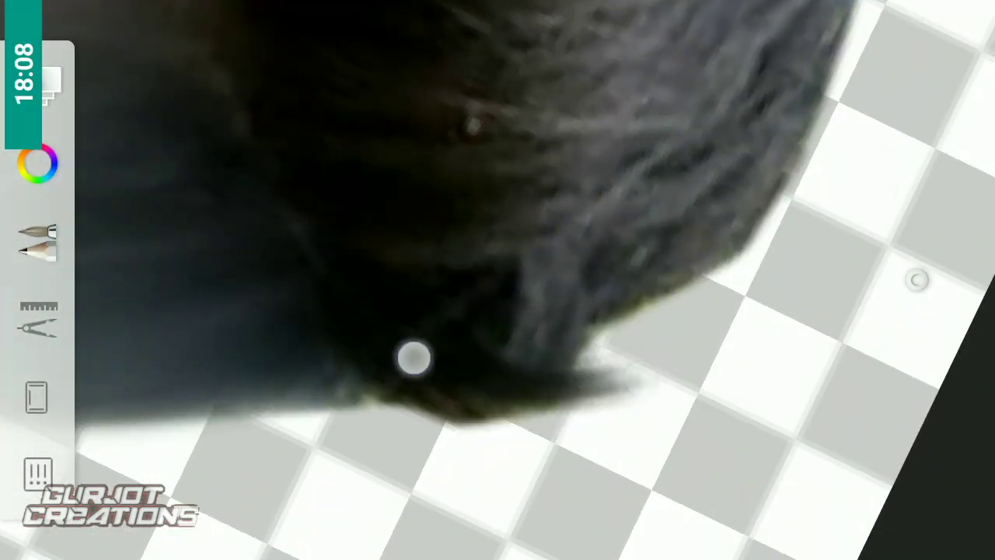
{"action": "left_click", "coordinate": [37, 241]}
{"action": "left_click", "coordinate": [627, 251]}
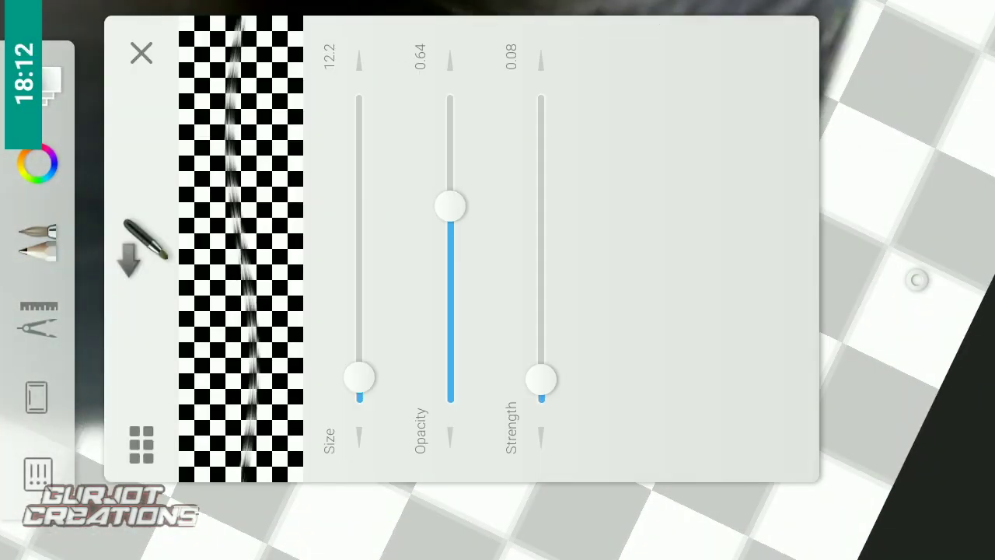
{"action": "left_click", "coordinate": [918, 280]}
Step: Zoom in on the hair and smudge its edge into soft streaks
{"action": "left_click_drag", "start_coordinate": [762, 256], "coordinate": [789, 237]}
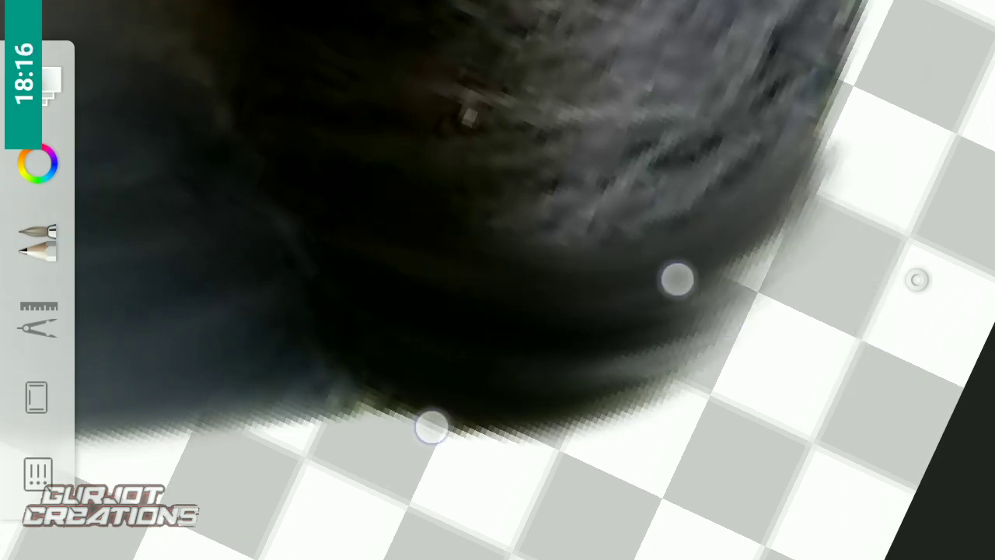
{"action": "left_click_drag", "start_coordinate": [678, 279], "coordinate": [791, 253]}
{"action": "left_click_drag", "start_coordinate": [699, 354], "coordinate": [855, 290]}
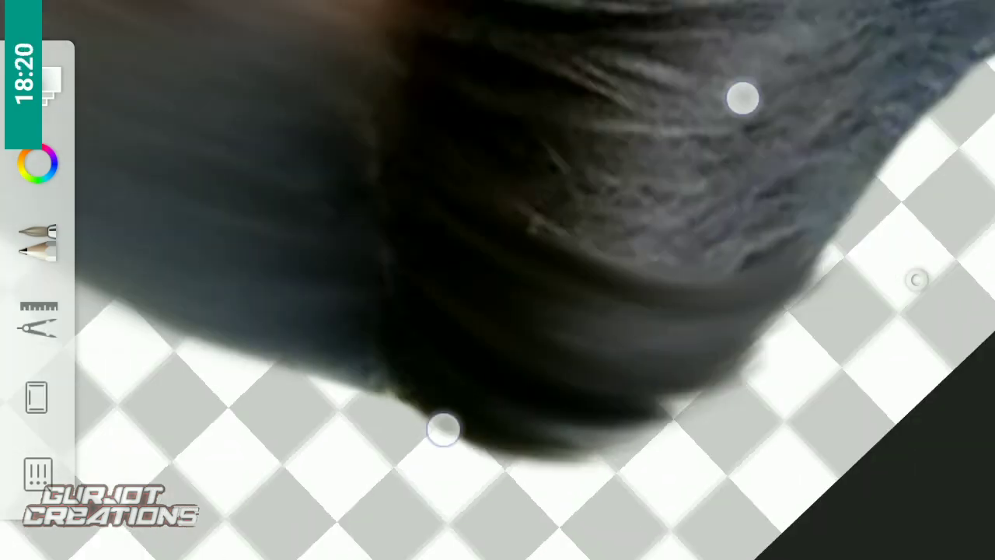
{"action": "left_click_drag", "start_coordinate": [476, 408], "coordinate": [544, 358]}
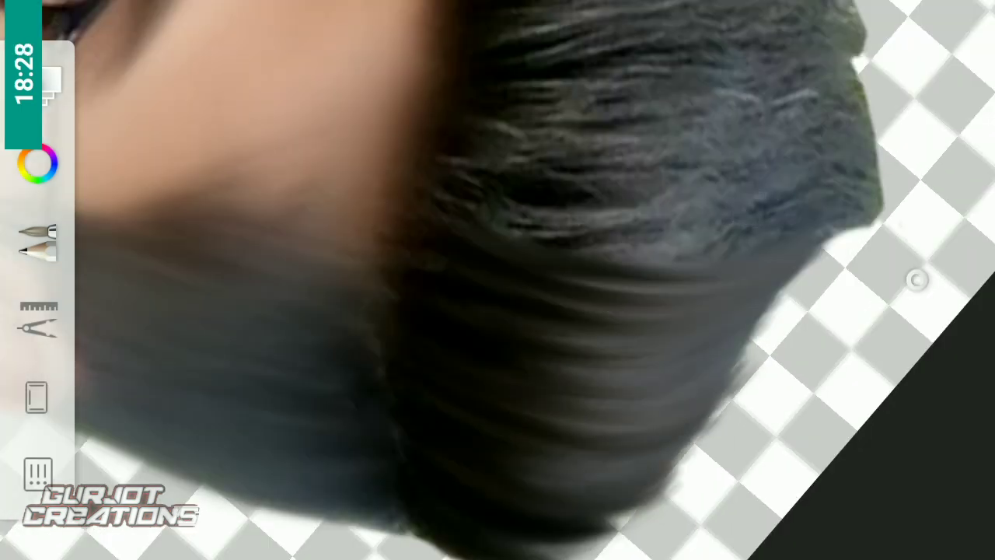
{"action": "mouse_move", "coordinate": [730, 230]}
{"action": "left_mouse_down"}
{"action": "mouse_move", "coordinate": [527, 275]}
{"action": "mouse_move", "coordinate": [911, 222]}
{"action": "left_mouse_up"}
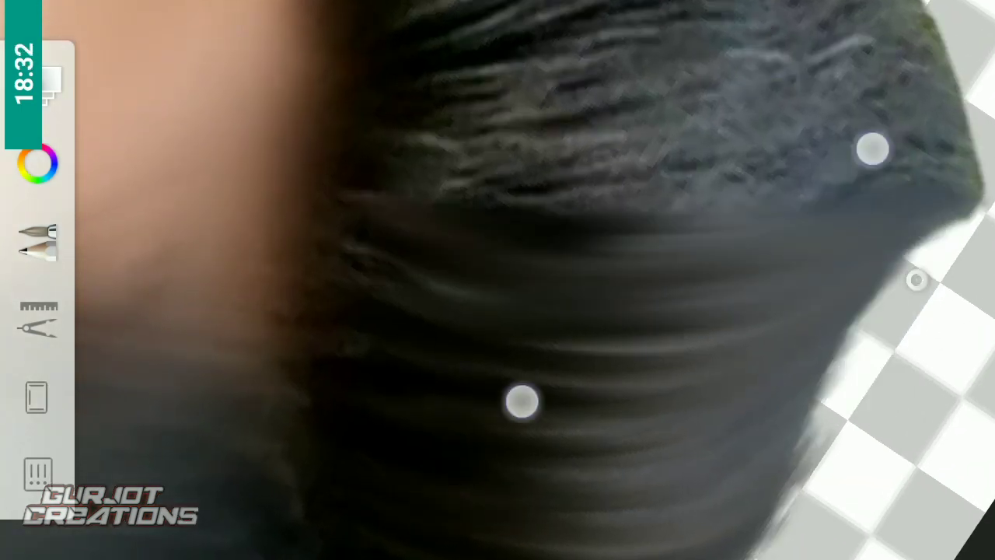
{"action": "left_click_drag", "start_coordinate": [522, 401], "coordinate": [628, 290]}
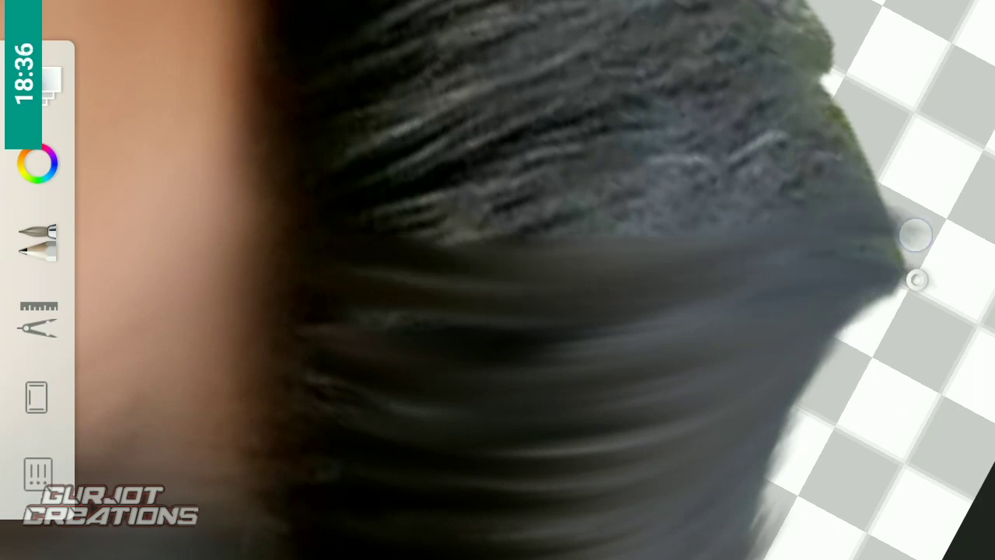
{"action": "mouse_move", "coordinate": [519, 451]}
{"action": "left_mouse_down"}
{"action": "mouse_move", "coordinate": [727, 347]}
{"action": "mouse_move", "coordinate": [491, 347]}
{"action": "mouse_move", "coordinate": [824, 271]}
{"action": "mouse_move", "coordinate": [789, 301]}
{"action": "mouse_move", "coordinate": [917, 280]}
{"action": "left_mouse_up"}
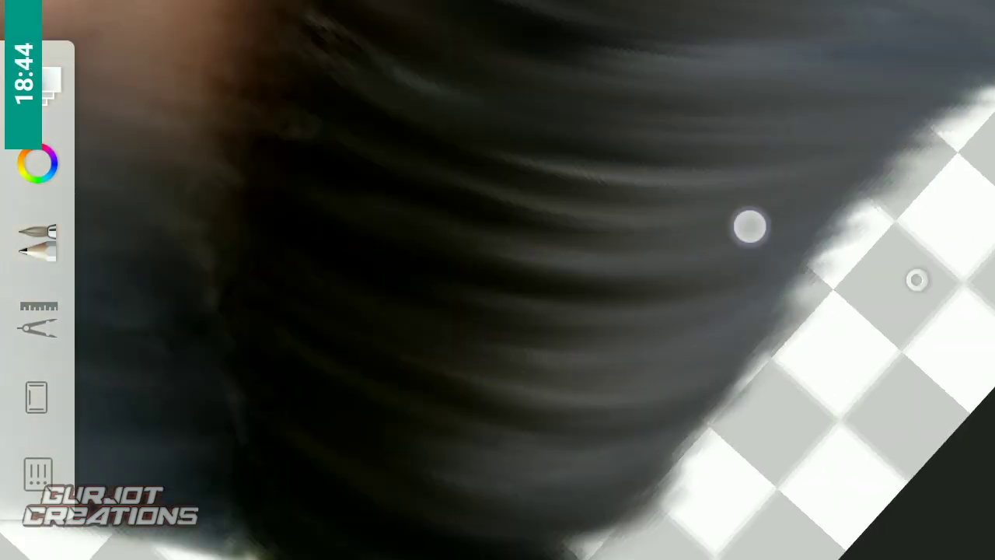
{"action": "left_click_drag", "start_coordinate": [728, 158], "coordinate": [718, 272]}
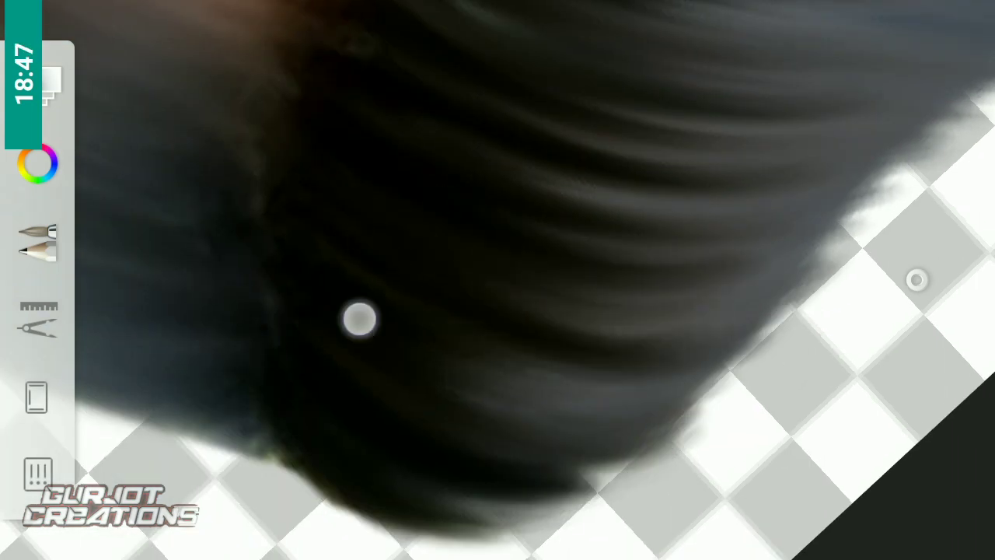
Step: Zoom out, then zoom back in closely on the hair edge
{"action": "left_click_drag", "start_coordinate": [785, 290], "coordinate": [650, 137]}
{"action": "mouse_move", "coordinate": [433, 433]}
{"action": "left_mouse_down"}
{"action": "mouse_move", "coordinate": [491, 345]}
{"action": "mouse_move", "coordinate": [475, 411]}
{"action": "left_mouse_up"}
{"action": "mouse_move", "coordinate": [722, 235]}
{"action": "left_mouse_down"}
{"action": "mouse_move", "coordinate": [717, 109]}
{"action": "mouse_move", "coordinate": [746, 109]}
{"action": "left_mouse_up"}
{"action": "mouse_move", "coordinate": [480, 403]}
{"action": "left_mouse_down"}
{"action": "mouse_move", "coordinate": [412, 493]}
{"action": "mouse_move", "coordinate": [617, 390]}
{"action": "left_mouse_up"}
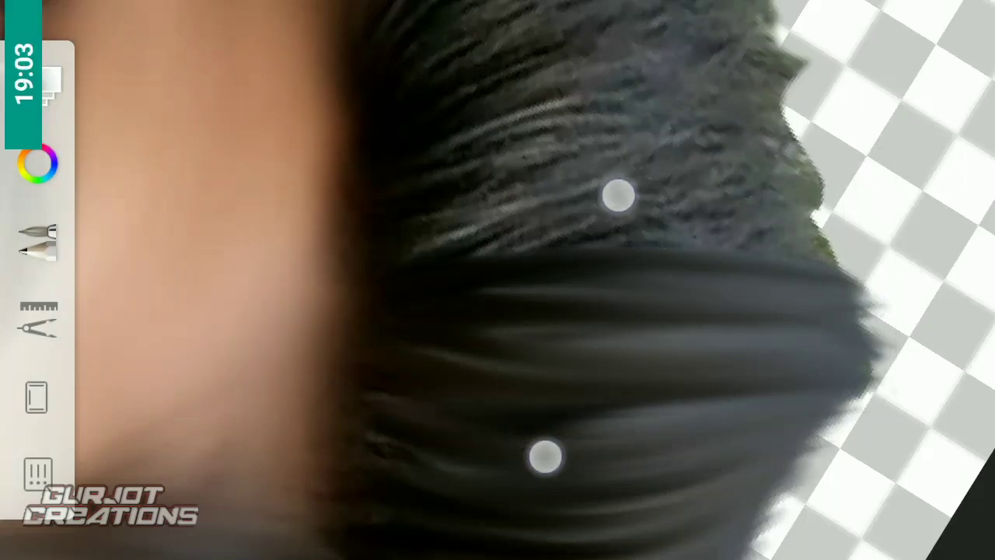
{"action": "left_click_drag", "start_coordinate": [618, 195], "coordinate": [677, 129]}
{"action": "left_click_drag", "start_coordinate": [545, 457], "coordinate": [496, 456]}
{"action": "left_click_drag", "start_coordinate": [677, 129], "coordinate": [493, 49]}
{"action": "left_click_drag", "start_coordinate": [495, 456], "coordinate": [917, 280]}
{"action": "mouse_move", "coordinate": [493, 49]}
{"action": "left_mouse_down"}
{"action": "mouse_move", "coordinate": [822, 241]}
{"action": "mouse_move", "coordinate": [576, 188]}
{"action": "left_mouse_up"}
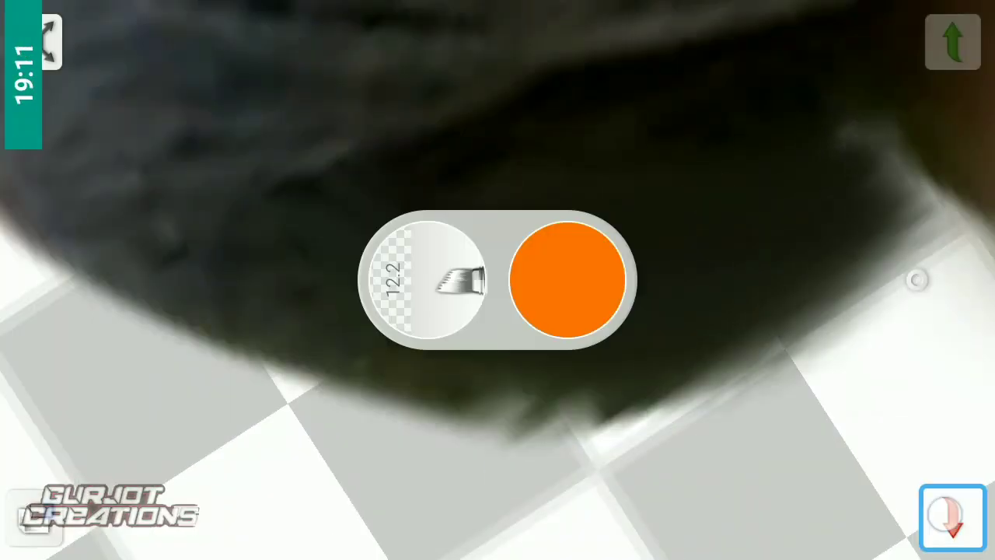
Step: Reselect a Smudge brush from the Brush Library
{"action": "left_click", "coordinate": [38, 241]}
{"action": "left_click", "coordinate": [140, 444]}
{"action": "left_click", "coordinate": [162, 53]}
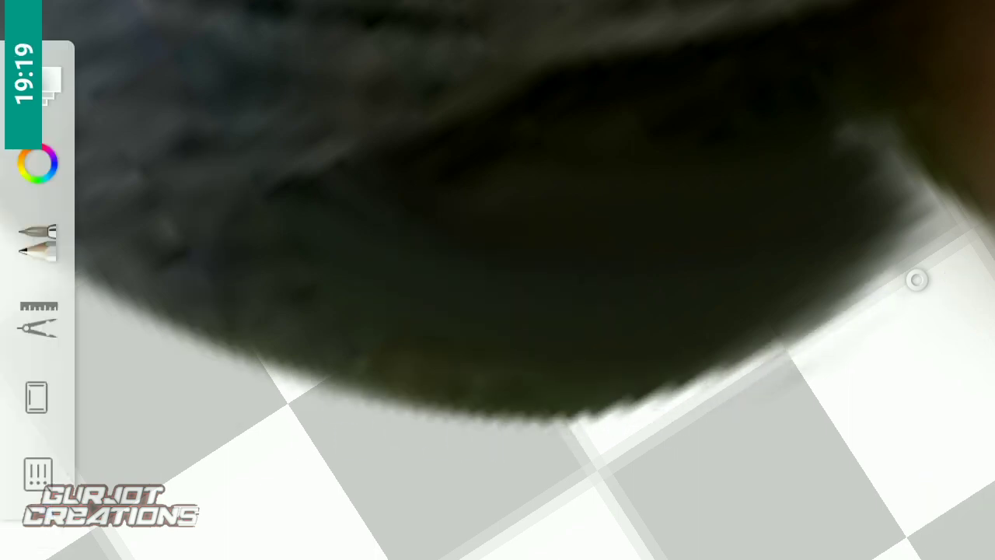
{"action": "left_click", "coordinate": [37, 241]}
{"action": "left_click_drag", "start_coordinate": [739, 311], "coordinate": [505, 311]}
{"action": "left_click", "coordinate": [707, 256]}
{"action": "left_click", "coordinate": [140, 49]}
Step: Smudge the top of the hair edge into fine strands, panning along the outline
{"action": "left_click_drag", "start_coordinate": [418, 400], "coordinate": [684, 174]}
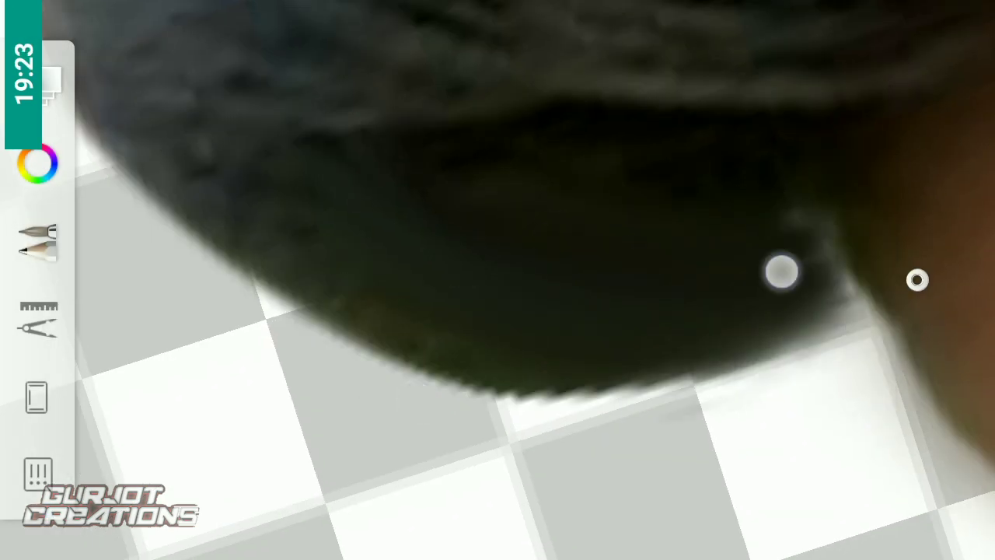
{"action": "mouse_move", "coordinate": [782, 271]}
{"action": "left_mouse_down"}
{"action": "mouse_move", "coordinate": [524, 223]}
{"action": "mouse_move", "coordinate": [498, 73]}
{"action": "mouse_move", "coordinate": [686, 256]}
{"action": "left_mouse_up"}
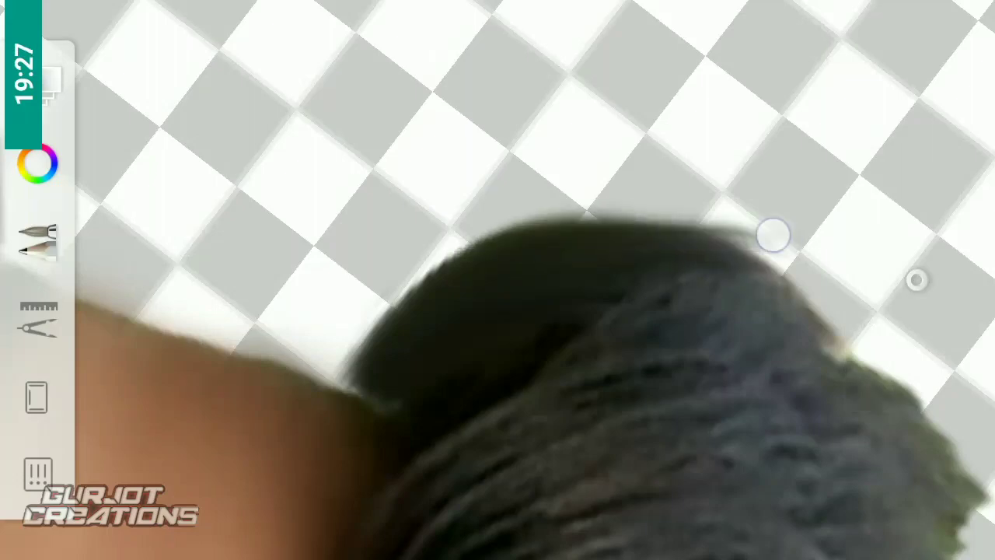
{"action": "mouse_move", "coordinate": [785, 227]}
{"action": "left_mouse_down"}
{"action": "mouse_move", "coordinate": [565, 96]}
{"action": "mouse_move", "coordinate": [599, 238]}
{"action": "mouse_move", "coordinate": [469, 295]}
{"action": "mouse_move", "coordinate": [575, 313]}
{"action": "mouse_move", "coordinate": [691, 129]}
{"action": "mouse_move", "coordinate": [674, 138]}
{"action": "mouse_move", "coordinate": [712, 206]}
{"action": "left_mouse_up"}
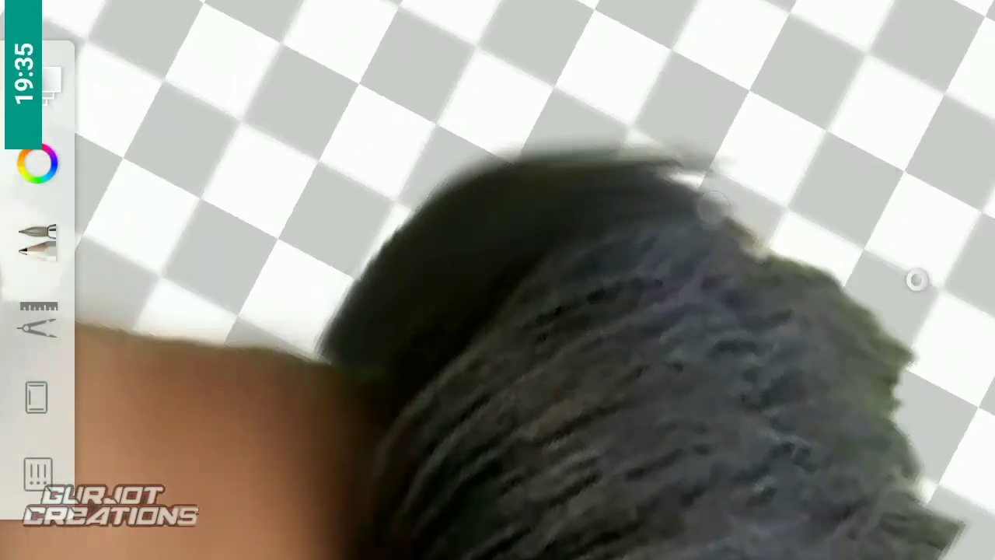
{"action": "left_click_drag", "start_coordinate": [731, 167], "coordinate": [731, 117]}
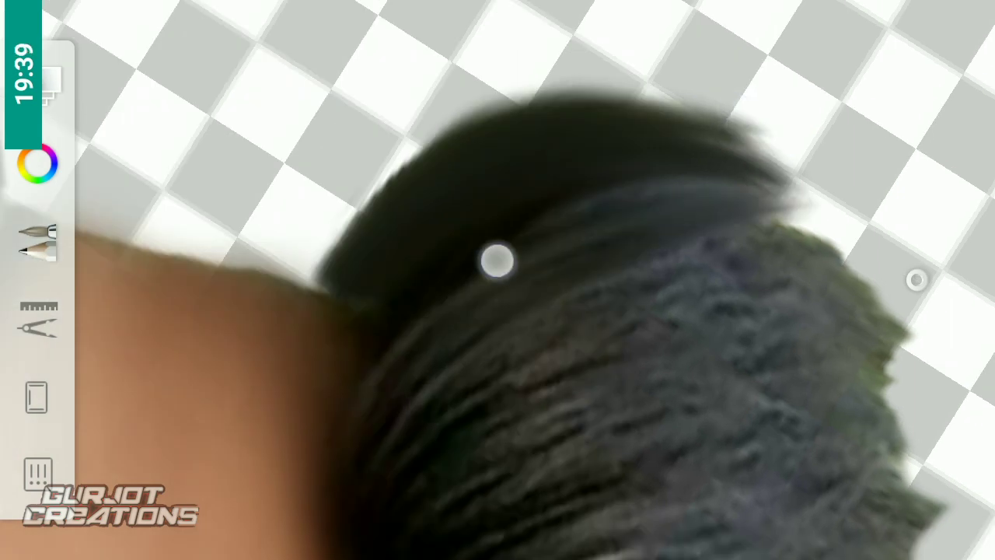
{"action": "left_click_drag", "start_coordinate": [809, 253], "coordinate": [801, 207]}
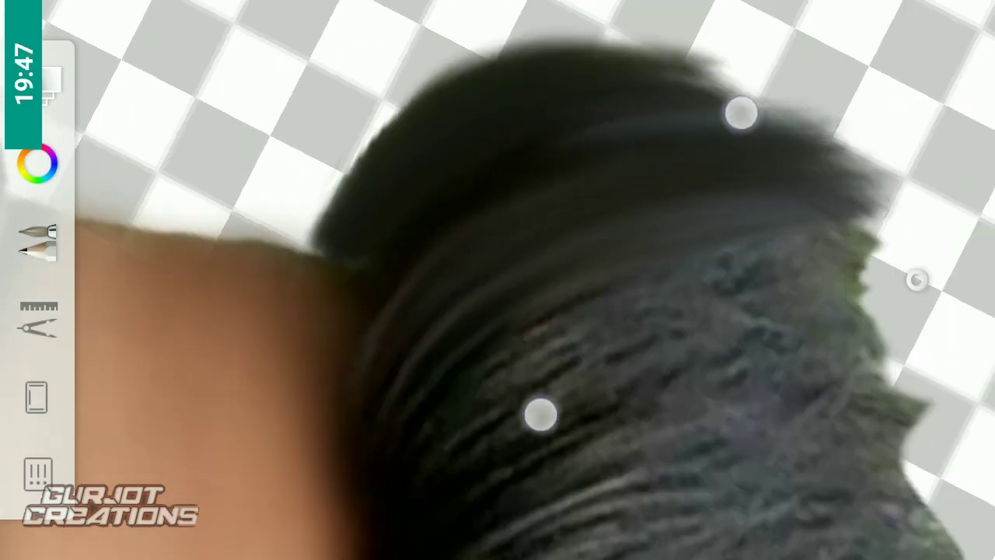
{"action": "mouse_move", "coordinate": [741, 113]}
{"action": "left_mouse_down"}
{"action": "mouse_move", "coordinate": [817, 127]}
{"action": "mouse_move", "coordinate": [819, 241]}
{"action": "mouse_move", "coordinate": [824, 133]}
{"action": "mouse_move", "coordinate": [541, 280]}
{"action": "left_mouse_up"}
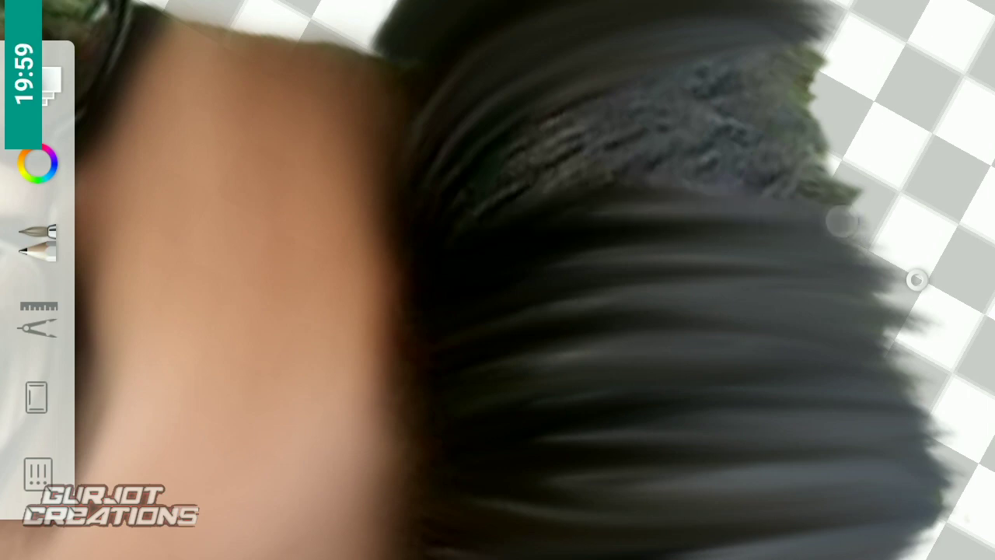
{"action": "left_click_drag", "start_coordinate": [531, 197], "coordinate": [563, 236]}
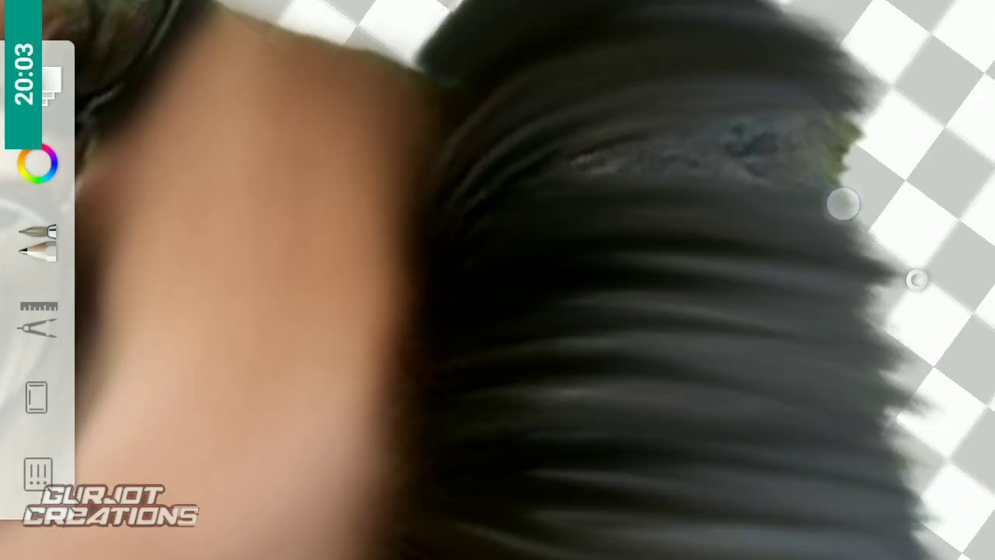
{"action": "mouse_move", "coordinate": [863, 130]}
{"action": "left_mouse_down"}
{"action": "mouse_move", "coordinate": [666, 158]}
{"action": "mouse_move", "coordinate": [721, 91]}
{"action": "mouse_move", "coordinate": [611, 69]}
{"action": "mouse_move", "coordinate": [745, 109]}
{"action": "mouse_move", "coordinate": [915, 278]}
{"action": "mouse_move", "coordinate": [733, 111]}
{"action": "mouse_move", "coordinate": [670, 70]}
{"action": "mouse_move", "coordinate": [778, 88]}
{"action": "mouse_move", "coordinate": [917, 280]}
{"action": "left_mouse_up"}
Step: Resize the brush, refine the remaining hair edges, and zoom out to view the whole figure
{"action": "mouse_move", "coordinate": [612, 273]}
{"action": "left_mouse_down"}
{"action": "mouse_move", "coordinate": [497, 291]}
{"action": "mouse_move", "coordinate": [517, 260]}
{"action": "left_mouse_up"}
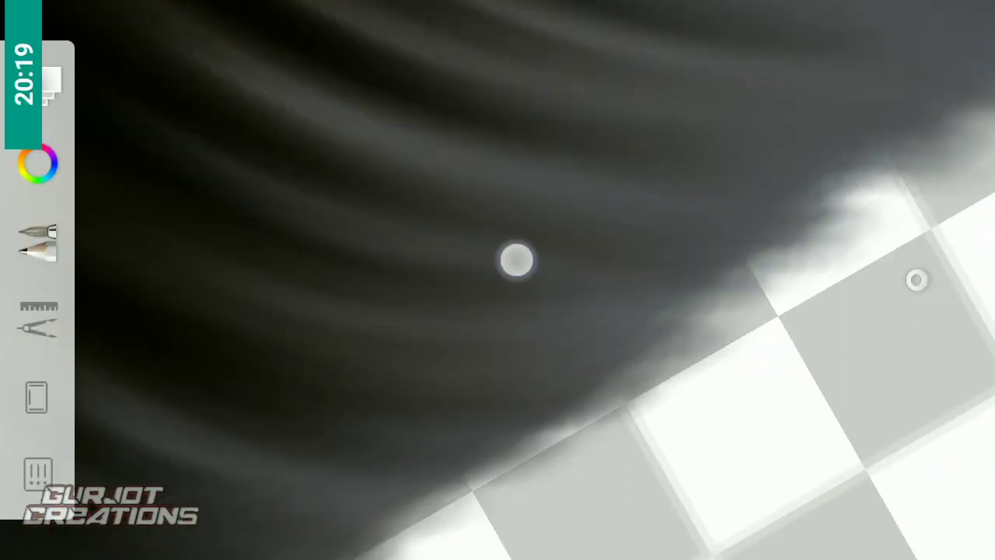
{"action": "mouse_move", "coordinate": [446, 441]}
{"action": "left_mouse_down"}
{"action": "mouse_move", "coordinate": [451, 296]}
{"action": "mouse_move", "coordinate": [545, 233]}
{"action": "left_mouse_up"}
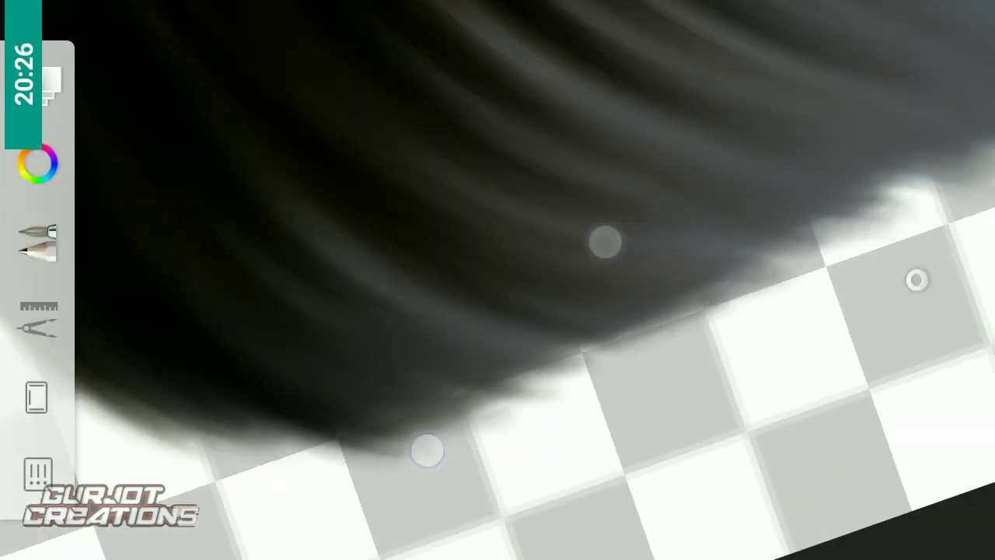
{"action": "mouse_move", "coordinate": [604, 238]}
{"action": "left_mouse_down"}
{"action": "mouse_move", "coordinate": [611, 129]}
{"action": "mouse_move", "coordinate": [917, 279]}
{"action": "left_mouse_up"}
{"action": "mouse_move", "coordinate": [685, 280]}
{"action": "left_mouse_down"}
{"action": "mouse_move", "coordinate": [544, 391]}
{"action": "mouse_move", "coordinate": [593, 458]}
{"action": "mouse_move", "coordinate": [494, 464]}
{"action": "left_mouse_up"}
{"action": "left_click_drag", "start_coordinate": [439, 418], "coordinate": [725, 280]}
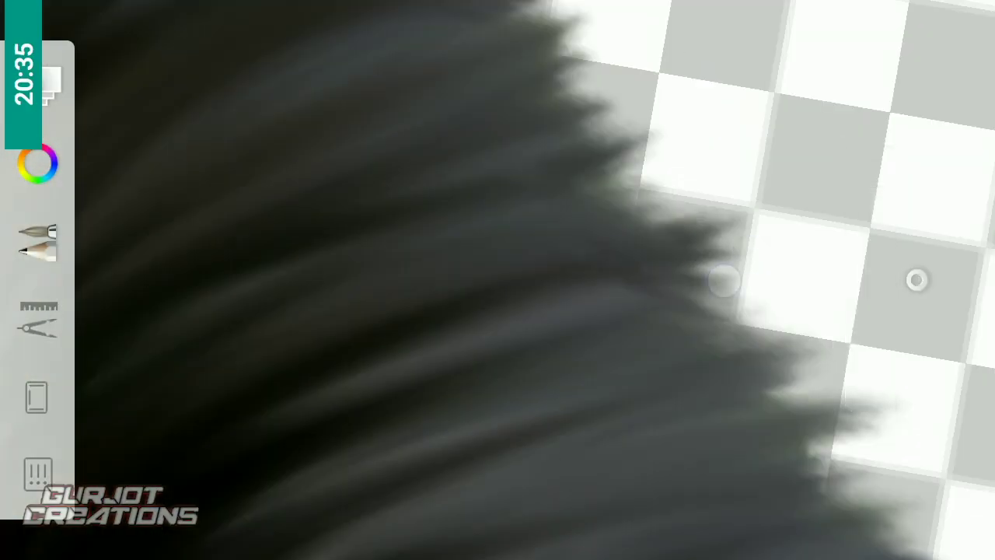
{"action": "mouse_move", "coordinate": [683, 223]}
{"action": "left_mouse_down"}
{"action": "mouse_move", "coordinate": [493, 422]}
{"action": "mouse_move", "coordinate": [473, 246]}
{"action": "left_mouse_up"}
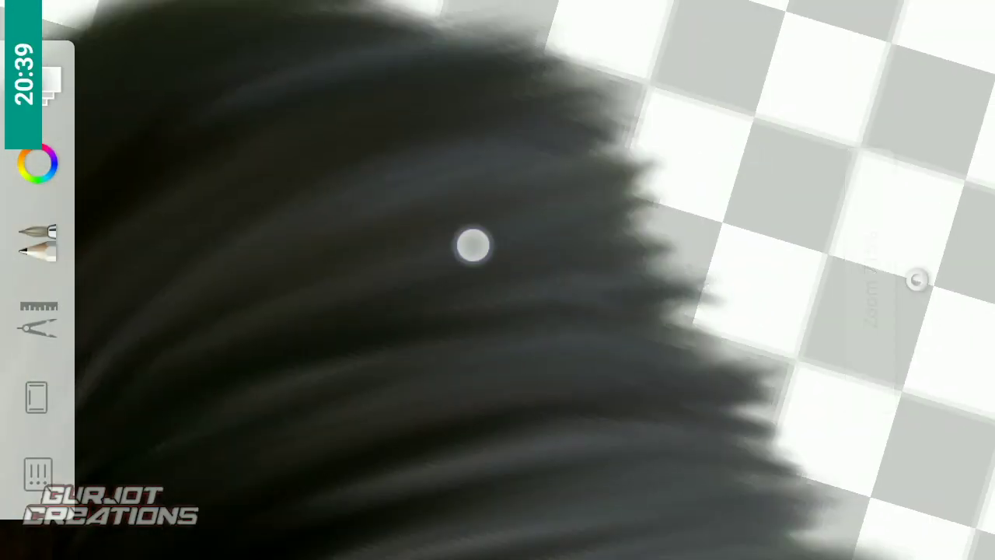
{"action": "mouse_move", "coordinate": [529, 368]}
{"action": "left_mouse_down"}
{"action": "mouse_move", "coordinate": [443, 433]}
{"action": "mouse_move", "coordinate": [627, 311]}
{"action": "mouse_move", "coordinate": [489, 444]}
{"action": "mouse_move", "coordinate": [413, 482]}
{"action": "left_mouse_up"}
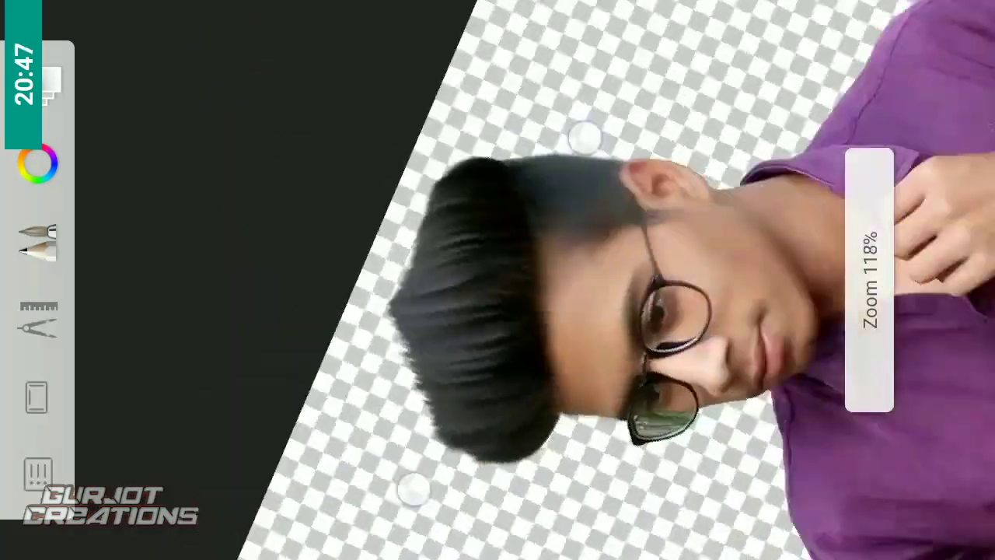
{"action": "mouse_move", "coordinate": [380, 441]}
{"action": "left_mouse_down"}
{"action": "mouse_move", "coordinate": [461, 389]}
{"action": "mouse_move", "coordinate": [529, 218]}
{"action": "mouse_move", "coordinate": [700, 108]}
{"action": "mouse_move", "coordinate": [780, 149]}
{"action": "mouse_move", "coordinate": [758, 114]}
{"action": "mouse_move", "coordinate": [917, 280]}
{"action": "left_mouse_up"}
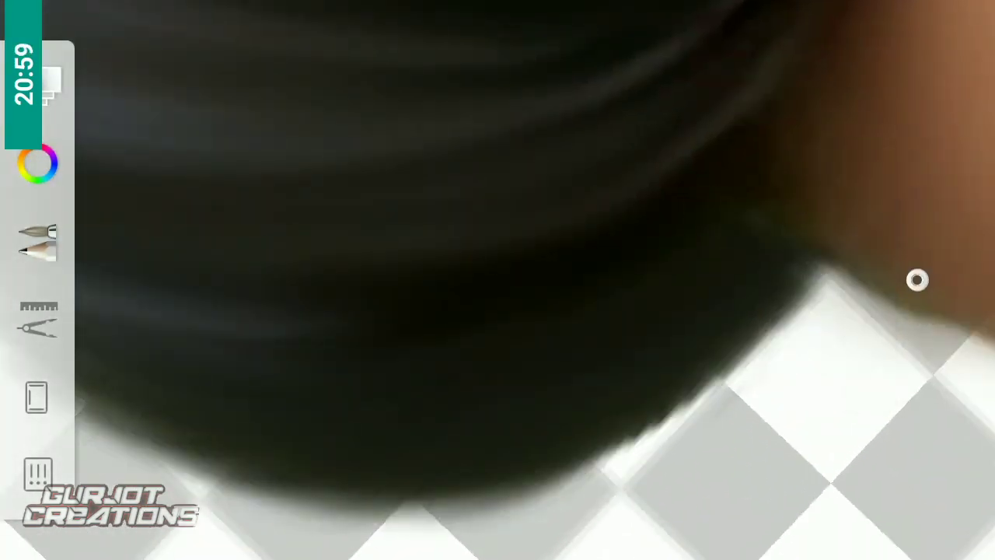
{"action": "mouse_move", "coordinate": [713, 194]}
{"action": "left_mouse_down"}
{"action": "mouse_move", "coordinate": [689, 211]}
{"action": "mouse_move", "coordinate": [736, 107]}
{"action": "mouse_move", "coordinate": [596, 155]}
{"action": "mouse_move", "coordinate": [917, 279]}
{"action": "left_mouse_up"}
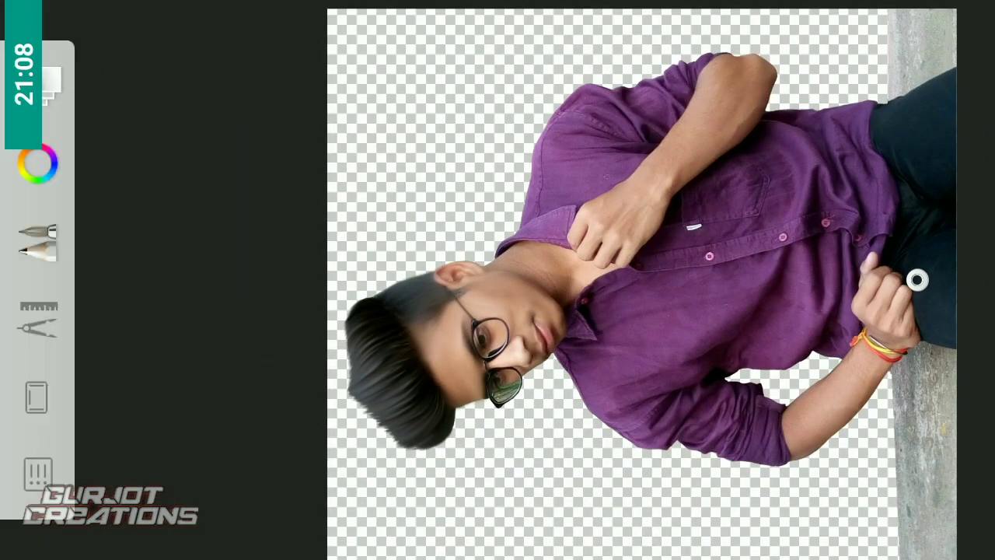
Step: Add a new layer for the lens tint, with orange paint and a hard-edged brush
{"action": "left_click", "coordinate": [51, 82]}
{"action": "left_click", "coordinate": [223, 68]}
{"action": "left_click", "coordinate": [37, 163]}
{"action": "left_click", "coordinate": [141, 49]}
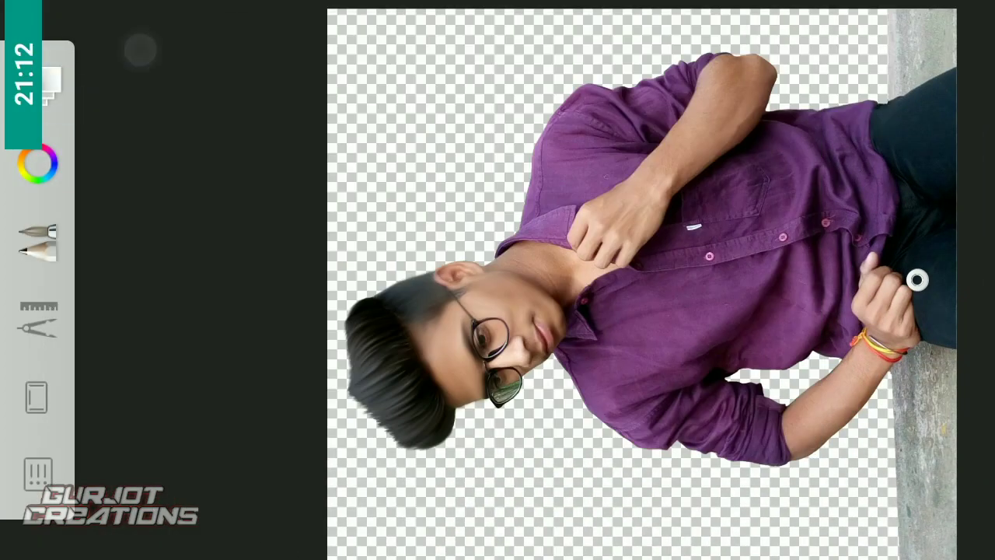
{"action": "left_click", "coordinate": [38, 241]}
{"action": "left_click", "coordinate": [483, 163]}
{"action": "left_click", "coordinate": [141, 53]}
Step: Paint orange over the first lens and set the tint layer to Overlay blending
{"action": "mouse_move", "coordinate": [671, 228]}
{"action": "left_mouse_down"}
{"action": "mouse_move", "coordinate": [751, 216]}
{"action": "mouse_move", "coordinate": [514, 338]}
{"action": "mouse_move", "coordinate": [689, 415]}
{"action": "mouse_move", "coordinate": [786, 355]}
{"action": "mouse_move", "coordinate": [498, 492]}
{"action": "mouse_move", "coordinate": [407, 200]}
{"action": "mouse_move", "coordinate": [595, 356]}
{"action": "left_mouse_up"}
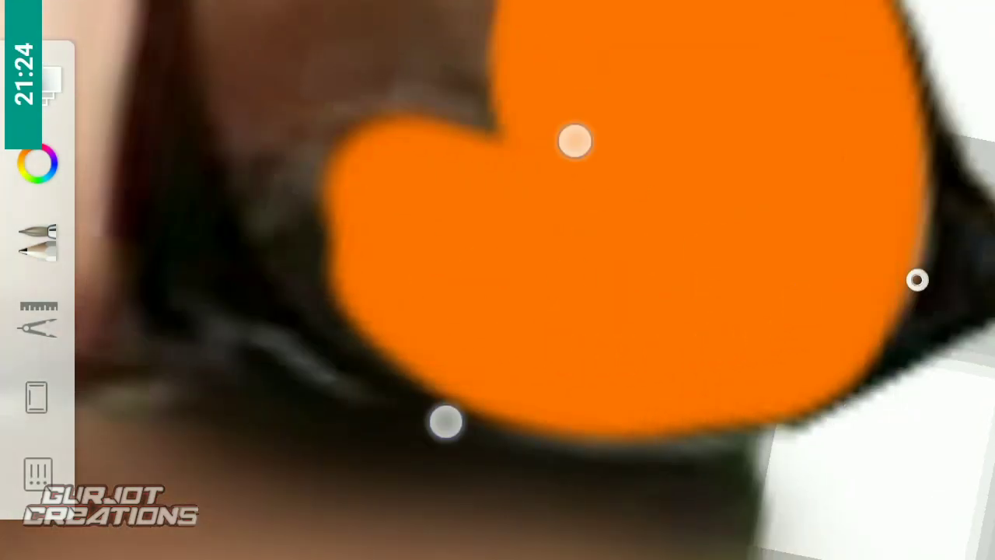
{"action": "mouse_move", "coordinate": [444, 420]}
{"action": "left_mouse_down"}
{"action": "mouse_move", "coordinate": [493, 445]}
{"action": "mouse_move", "coordinate": [413, 293]}
{"action": "left_mouse_up"}
{"action": "left_click", "coordinate": [37, 475]}
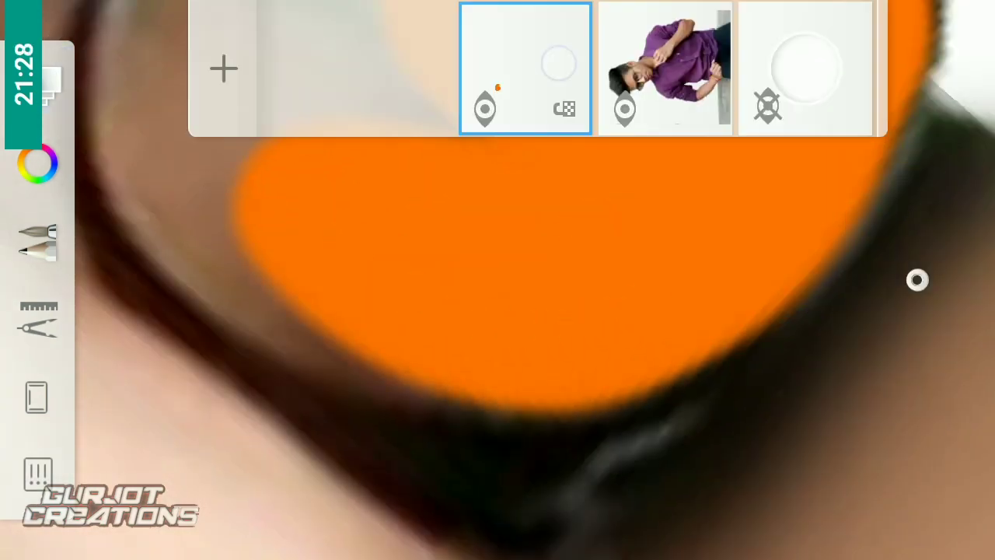
{"action": "left_click", "coordinate": [525, 39]}
{"action": "left_click", "coordinate": [705, 116]}
{"action": "left_click_drag", "start_coordinate": [700, 350], "coordinate": [233, 350]}
{"action": "left_click", "coordinate": [455, 467]}
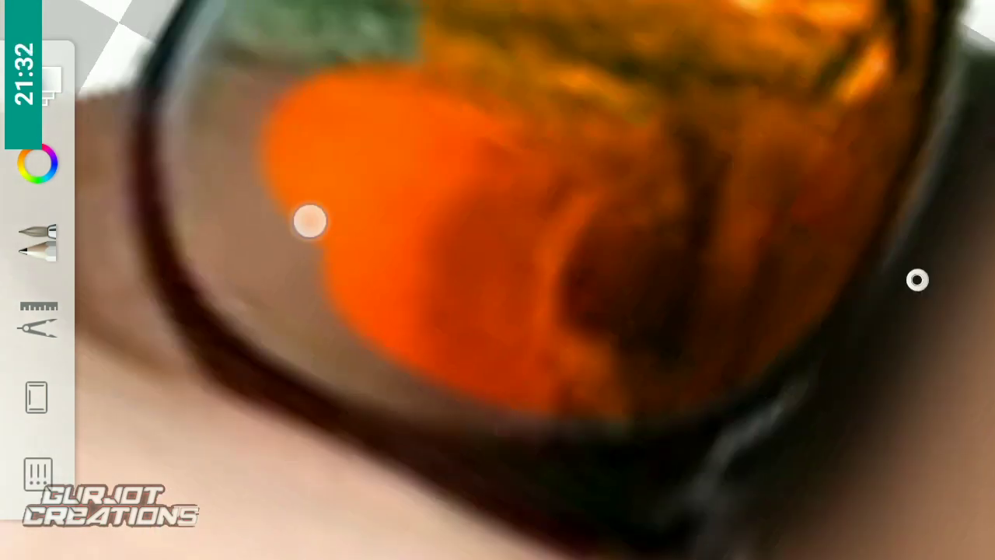
Step: Paint orange over the second lens, then inspect it up close and zoom back out
{"action": "mouse_move", "coordinate": [311, 220]}
{"action": "left_mouse_down"}
{"action": "mouse_move", "coordinate": [590, 336]}
{"action": "mouse_move", "coordinate": [514, 456]}
{"action": "mouse_move", "coordinate": [368, 466]}
{"action": "left_mouse_up"}
{"action": "mouse_move", "coordinate": [660, 216]}
{"action": "left_mouse_down"}
{"action": "mouse_move", "coordinate": [558, 211]}
{"action": "mouse_move", "coordinate": [723, 292]}
{"action": "left_mouse_up"}
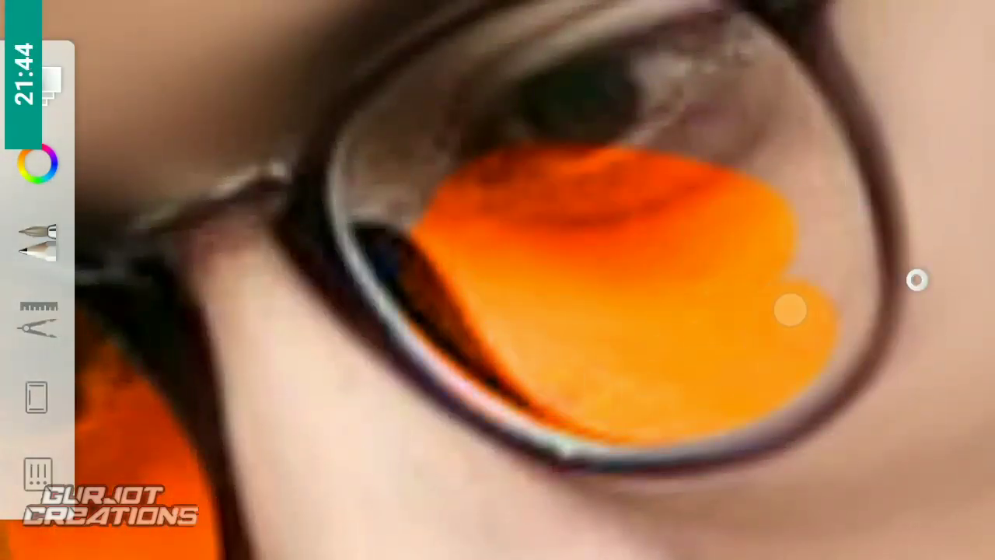
{"action": "mouse_move", "coordinate": [464, 384]}
{"action": "left_mouse_down"}
{"action": "mouse_move", "coordinate": [427, 407]}
{"action": "mouse_move", "coordinate": [384, 272]}
{"action": "mouse_move", "coordinate": [521, 430]}
{"action": "left_mouse_up"}
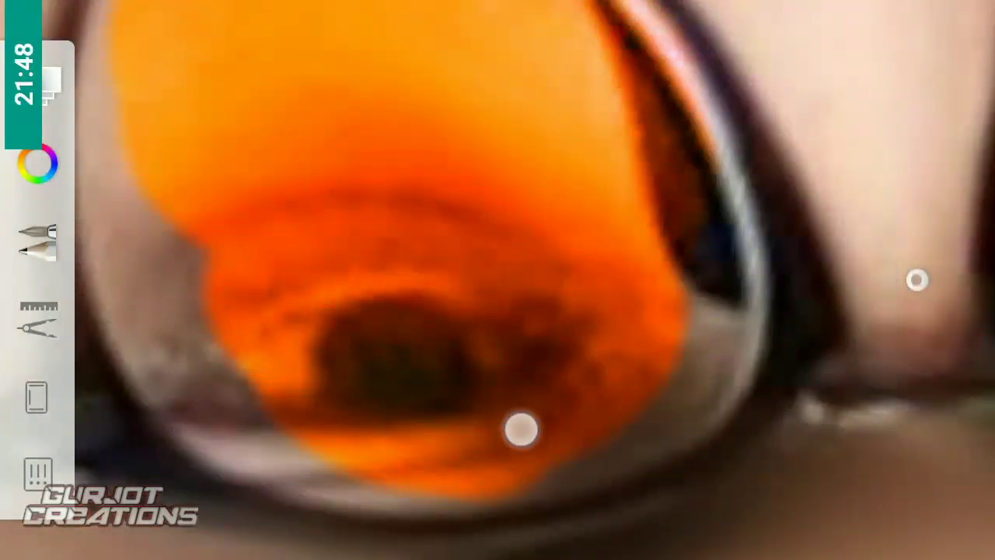
{"action": "left_click_drag", "start_coordinate": [516, 174], "coordinate": [421, 179]}
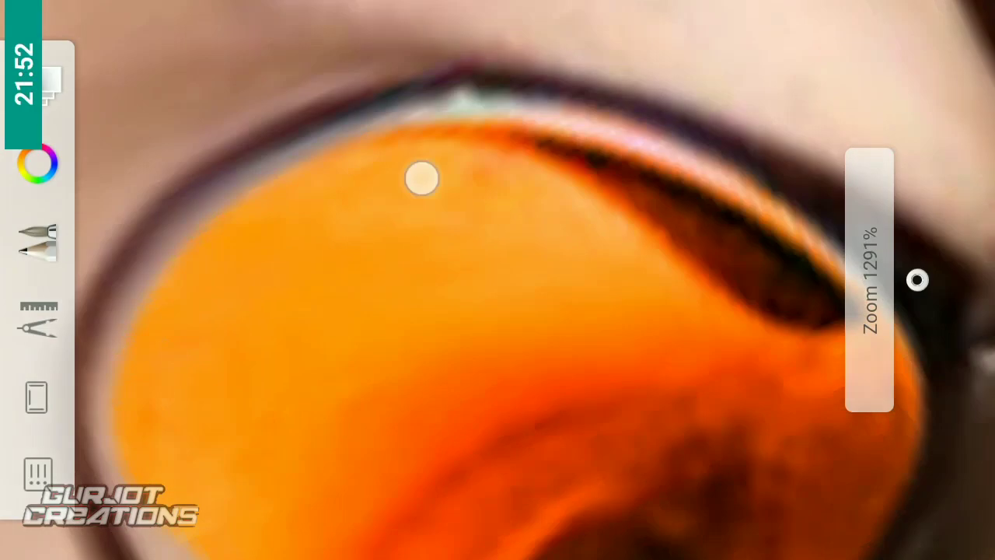
{"action": "left_click_drag", "start_coordinate": [918, 280], "coordinate": [615, 241]}
{"action": "left_click_drag", "start_coordinate": [436, 412], "coordinate": [502, 402]}
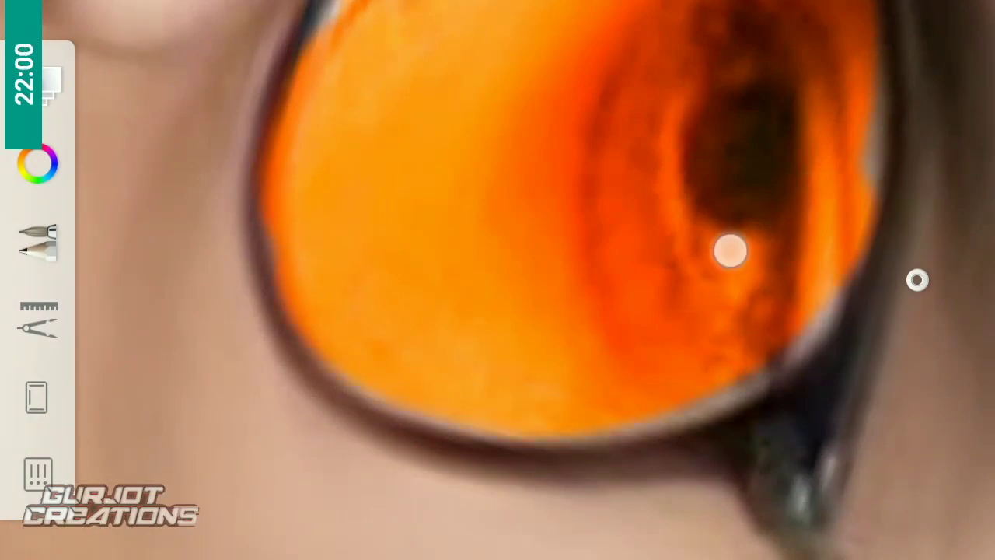
{"action": "mouse_move", "coordinate": [918, 280]}
{"action": "left_mouse_down"}
{"action": "mouse_move", "coordinate": [384, 150]}
{"action": "mouse_move", "coordinate": [412, 187]}
{"action": "left_mouse_up"}
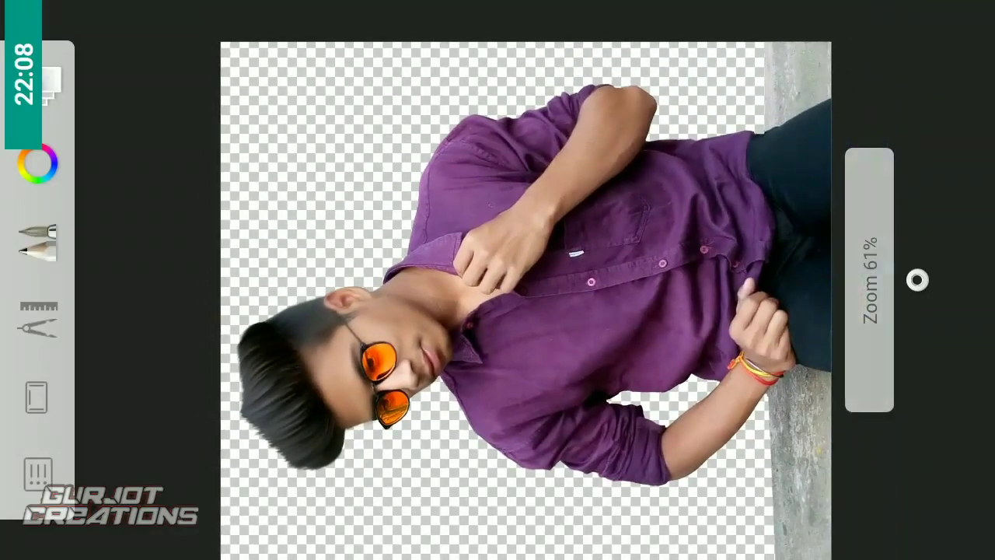
Step: Start Add Image from the tools list and browse the phone's photo albums
{"action": "left_click", "coordinate": [37, 240]}
{"action": "left_click", "coordinate": [280, 289]}
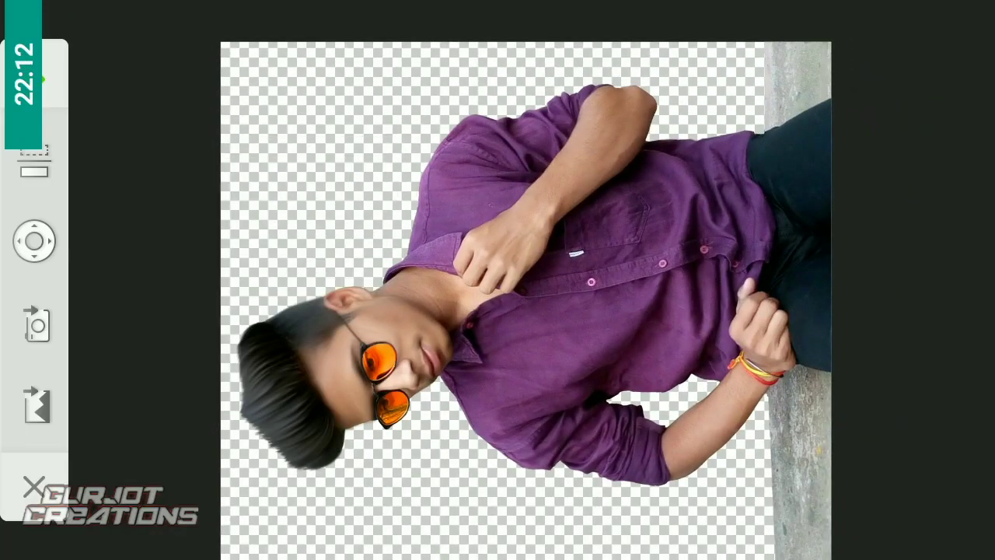
{"action": "left_click", "coordinate": [37, 325]}
{"action": "left_click", "coordinate": [755, 338]}
{"action": "left_click", "coordinate": [132, 223]}
Step: Scroll through the gallery and import the city skyline photo
{"action": "mouse_move", "coordinate": [855, 229]}
{"action": "left_mouse_down"}
{"action": "mouse_move", "coordinate": [559, 228]}
{"action": "mouse_move", "coordinate": [856, 229]}
{"action": "left_mouse_up"}
{"action": "left_click_drag", "start_coordinate": [558, 222], "coordinate": [856, 223]}
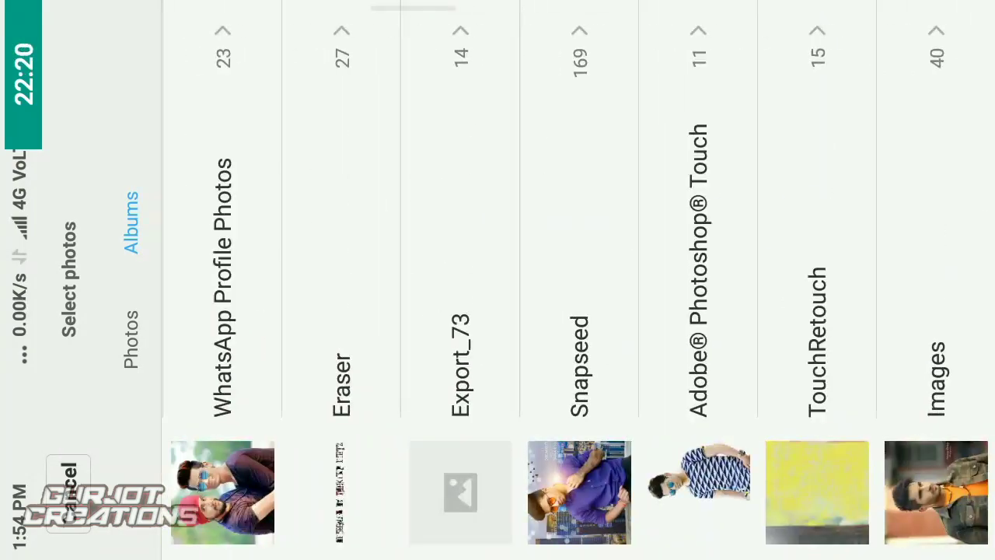
{"action": "left_click_drag", "start_coordinate": [427, 122], "coordinate": [233, 122]}
{"action": "mouse_move", "coordinate": [687, 215]}
{"action": "left_mouse_down"}
{"action": "mouse_move", "coordinate": [567, 215]}
{"action": "mouse_move", "coordinate": [822, 202]}
{"action": "left_mouse_up"}
{"action": "left_click_drag", "start_coordinate": [544, 202], "coordinate": [815, 202]}
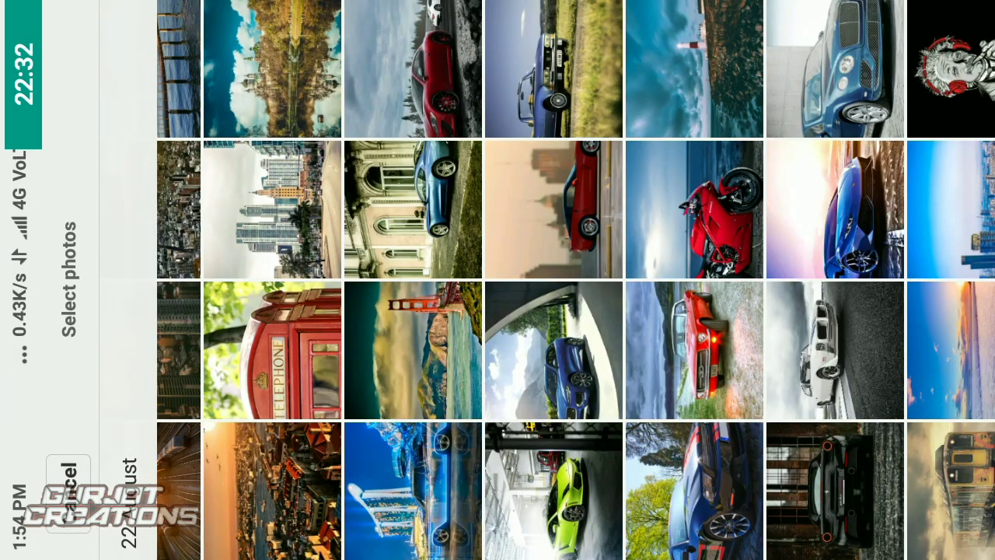
{"action": "left_click_drag", "start_coordinate": [700, 280], "coordinate": [467, 280]}
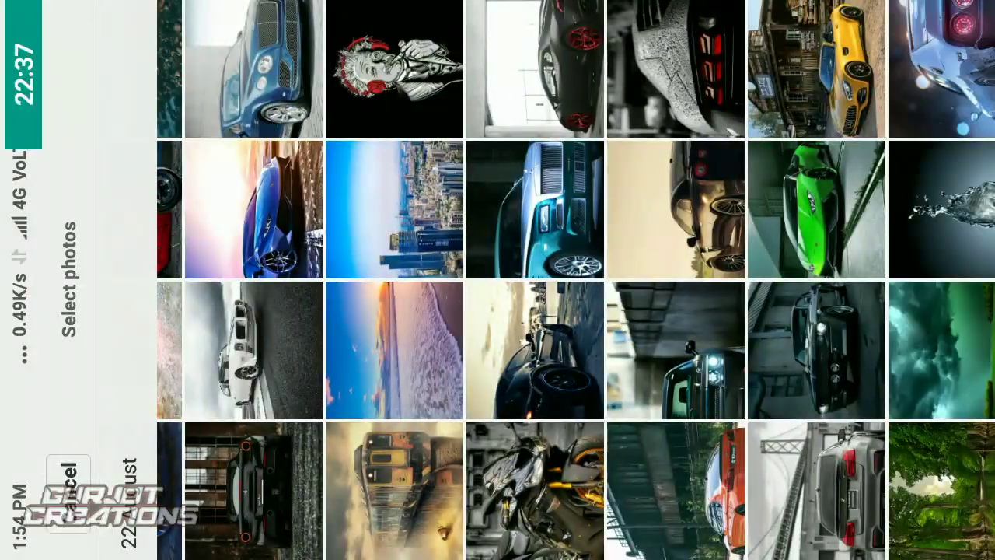
{"action": "left_click", "coordinate": [393, 208]}
{"action": "left_click", "coordinate": [69, 62]}
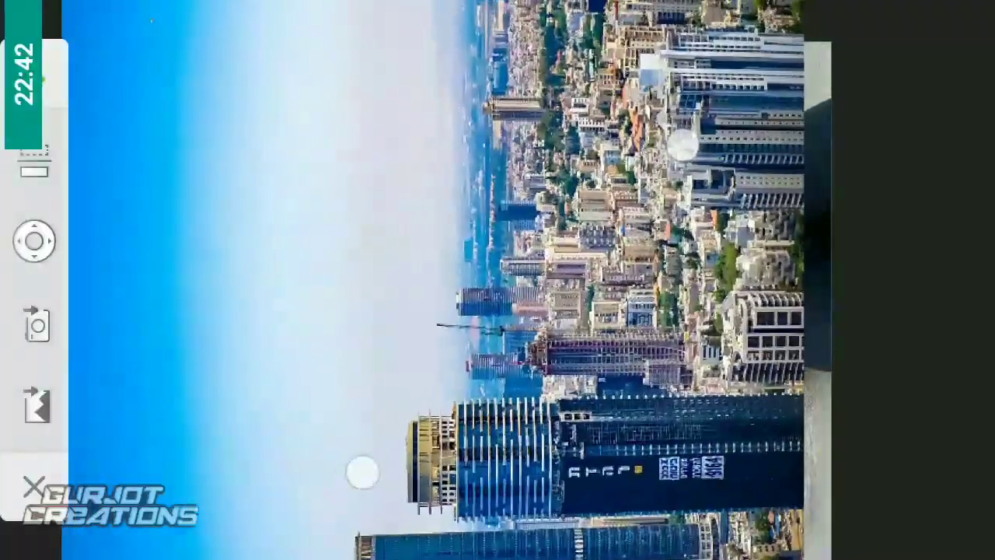
Step: Scale the city photo, then use Transform to nudge it slightly left and down
{"action": "left_click_drag", "start_coordinate": [381, 430], "coordinate": [334, 486]}
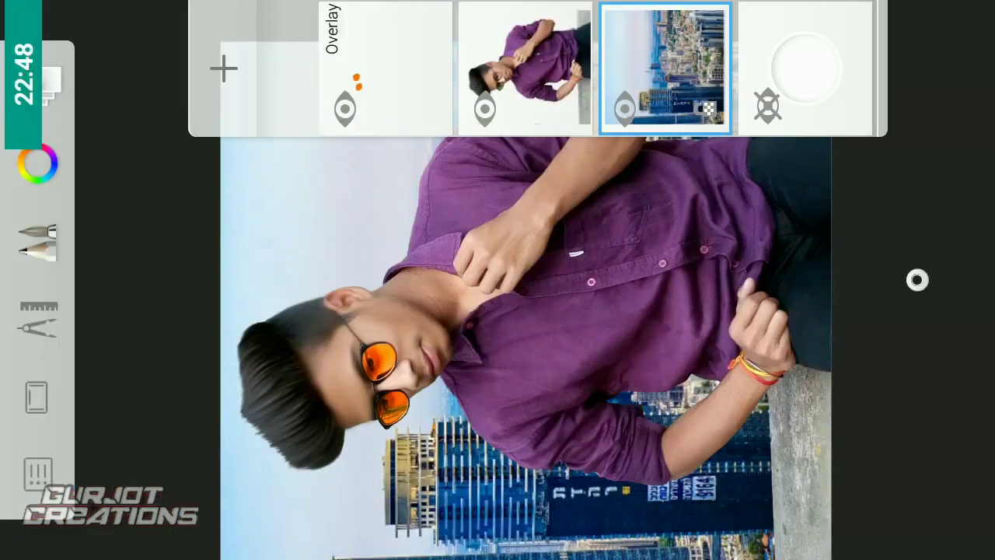
{"action": "left_click", "coordinate": [37, 319]}
{"action": "left_click", "coordinate": [329, 283]}
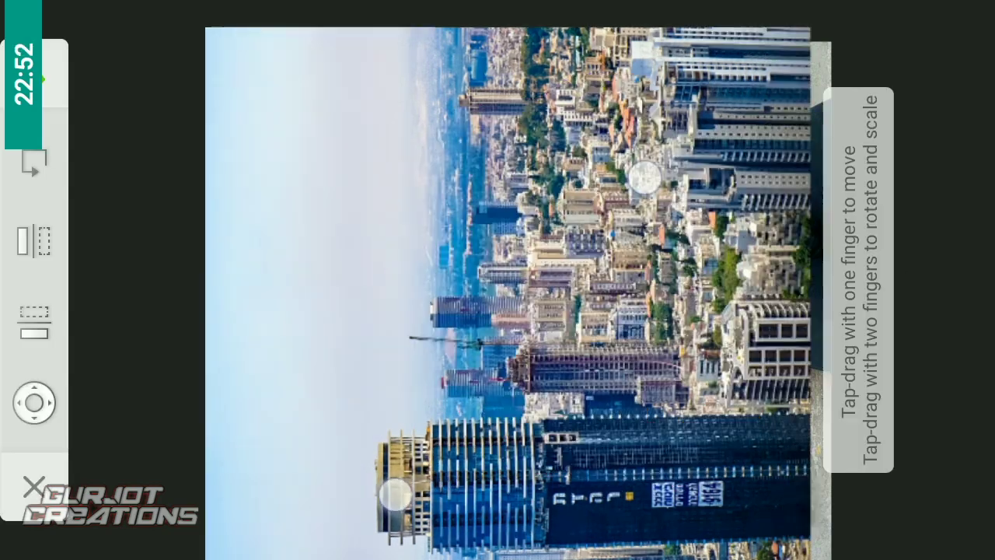
{"action": "left_click_drag", "start_coordinate": [648, 148], "coordinate": [642, 152]}
{"action": "left_click", "coordinate": [68, 74]}
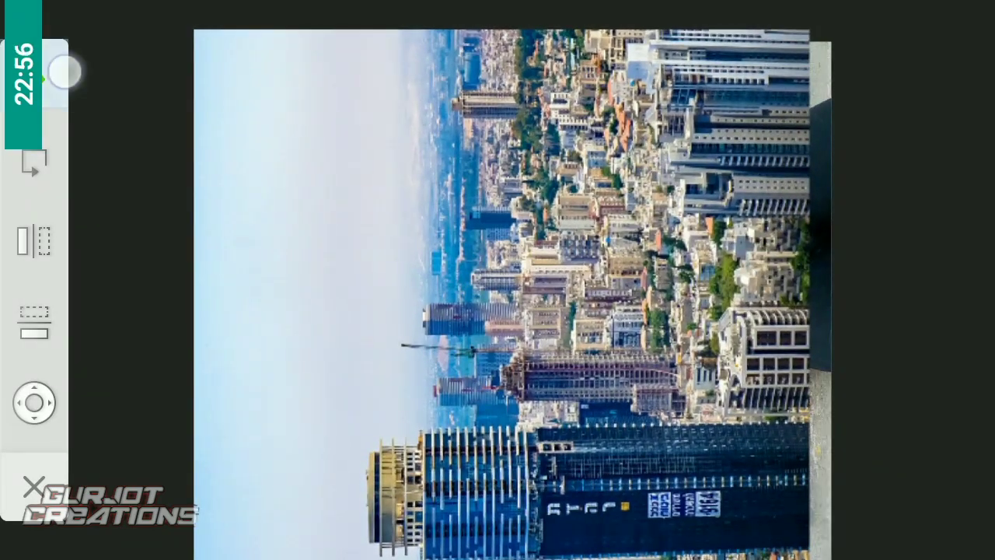
{"action": "scroll", "coordinate": [918, 280], "scroll_direction": "down", "scroll_amount": 2}
Step: Add a new layer and paint a first blue stroke over the purple shirt
{"action": "scroll", "coordinate": [918, 280], "scroll_direction": "up", "scroll_amount": 1}
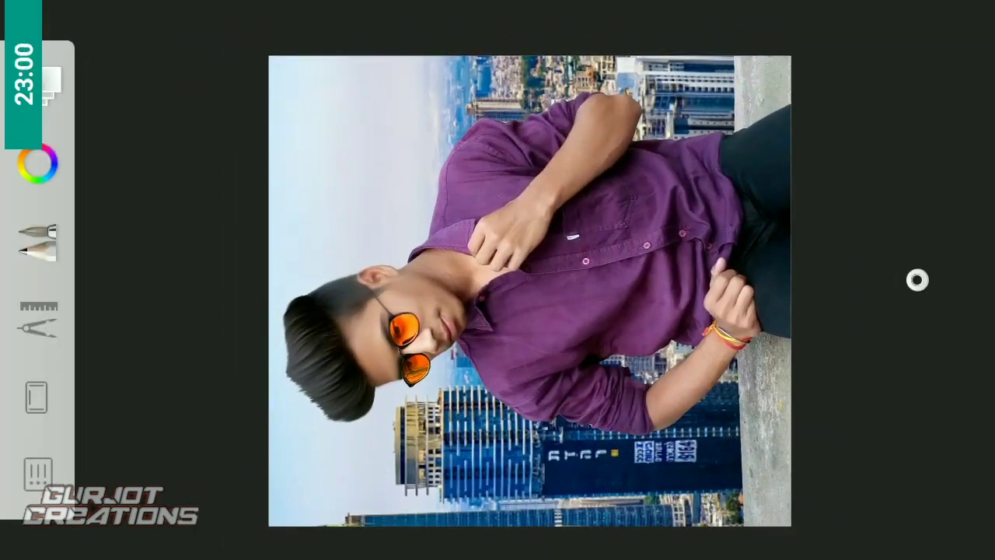
{"action": "left_click", "coordinate": [86, 65]}
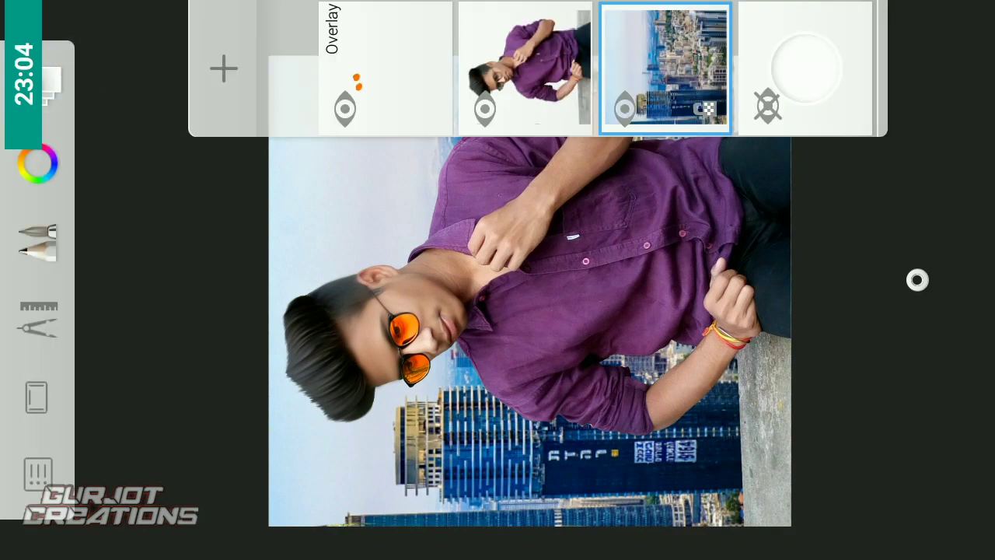
{"action": "left_click", "coordinate": [224, 69]}
{"action": "left_click", "coordinate": [37, 241]}
{"action": "left_click", "coordinate": [407, 163]}
{"action": "left_click", "coordinate": [37, 164]}
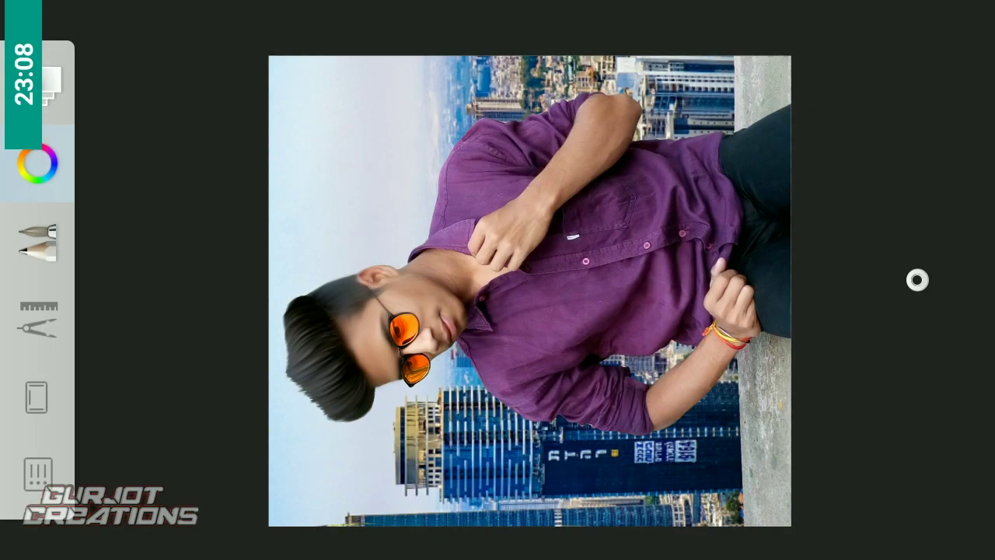
{"action": "left_click", "coordinate": [582, 251]}
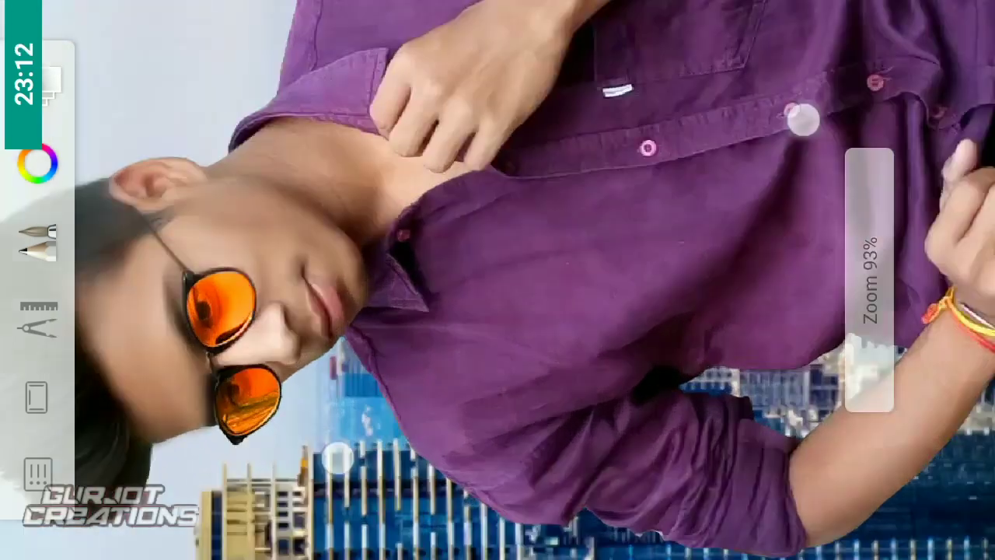
{"action": "left_click_drag", "start_coordinate": [538, 289], "coordinate": [694, 280]}
Step: Lower the blue layer's opacity and set its blending mode to Overlay
{"action": "scroll", "coordinate": [580, 321], "scroll_direction": "up", "scroll_amount": 3}
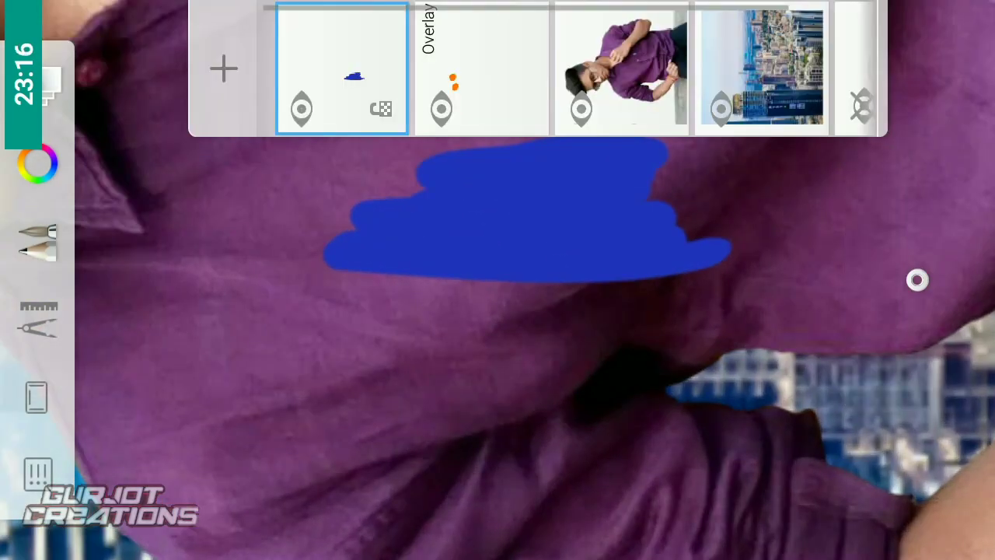
{"action": "left_click", "coordinate": [345, 44]}
{"action": "left_click_drag", "start_coordinate": [588, 156], "coordinate": [589, 349]}
{"action": "left_click", "coordinate": [68, 71]}
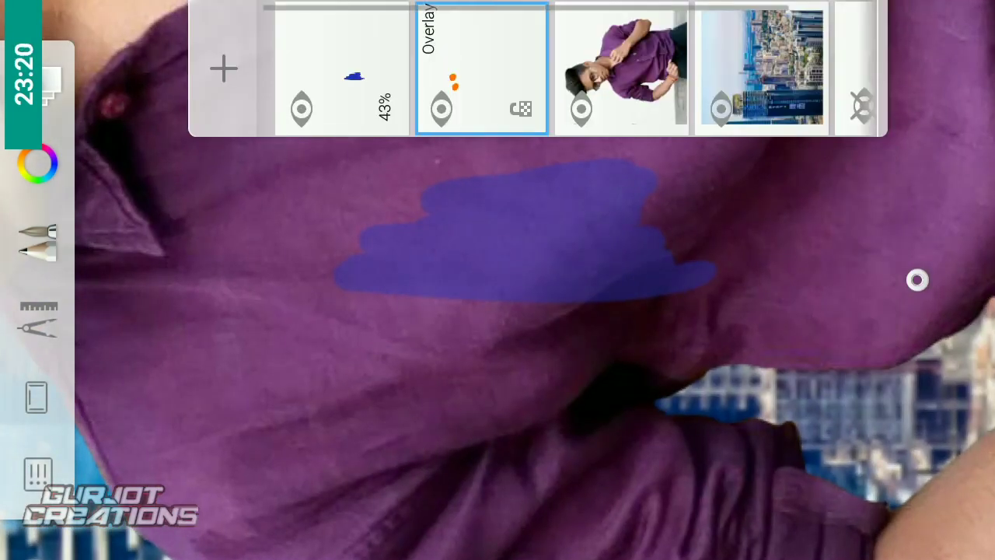
{"action": "double_click", "coordinate": [342, 46]}
{"action": "left_click", "coordinate": [714, 270]}
{"action": "left_click_drag", "start_coordinate": [622, 389], "coordinate": [443, 389]}
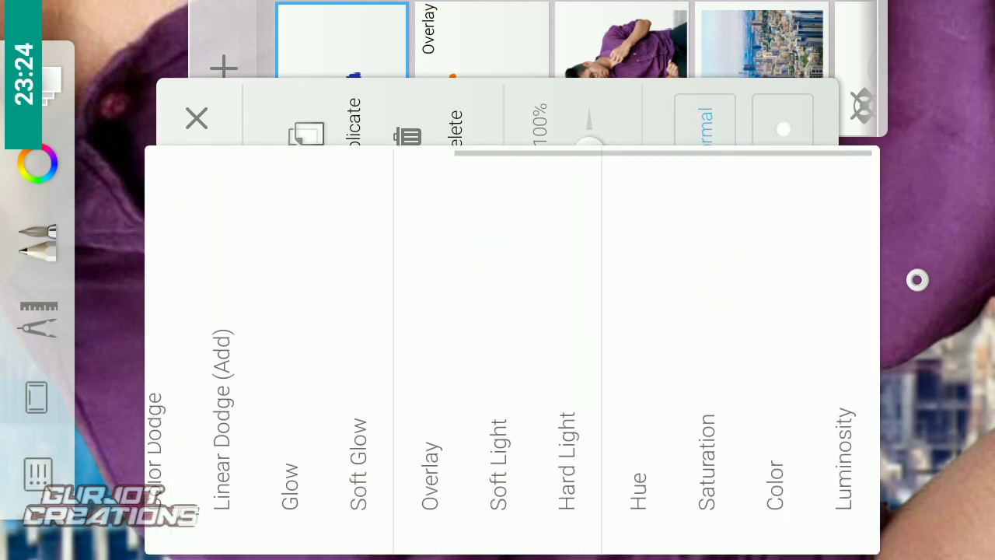
{"action": "left_click", "coordinate": [429, 478]}
{"action": "scroll", "coordinate": [611, 287], "scroll_direction": "up", "scroll_amount": 3}
Step: Zoom in and paint broad blue strokes across the shirt's purple front
{"action": "scroll", "coordinate": [473, 392], "scroll_direction": "up", "scroll_amount": 3}
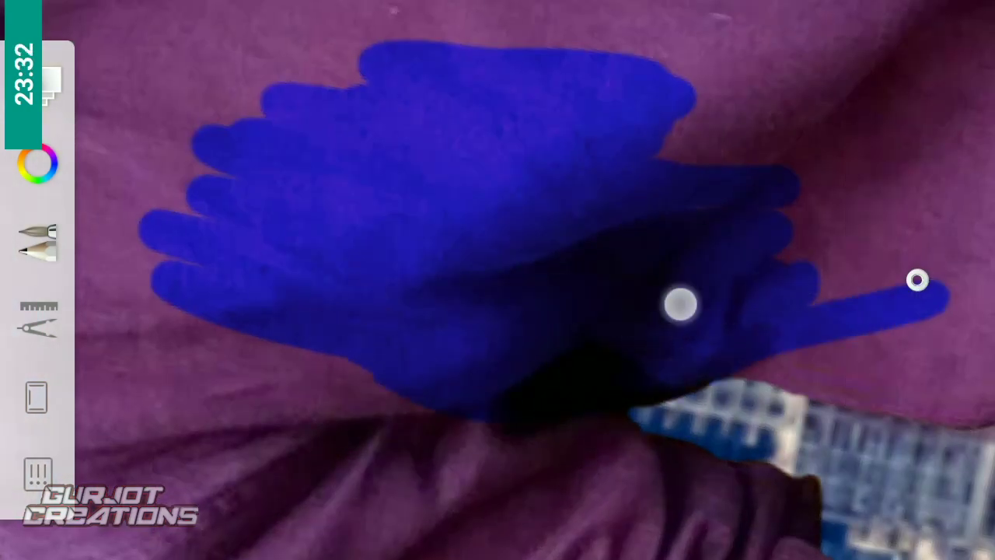
{"action": "scroll", "coordinate": [830, 113], "scroll_direction": "down", "scroll_amount": 3}
{"action": "scroll", "coordinate": [654, 283], "scroll_direction": "up", "scroll_amount": 2}
{"action": "scroll", "coordinate": [719, 233], "scroll_direction": "up", "scroll_amount": 3}
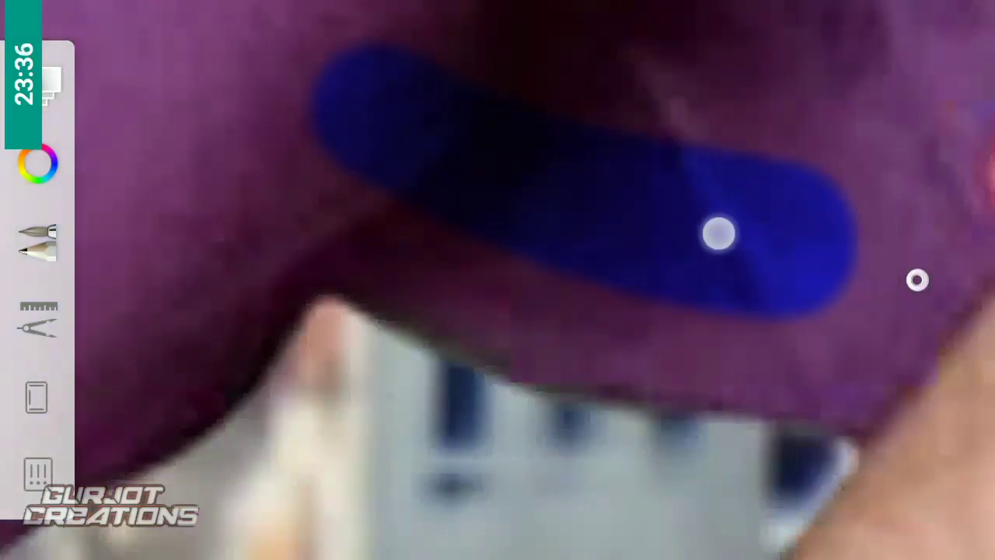
{"action": "left_click_drag", "start_coordinate": [207, 109], "coordinate": [191, 155]}
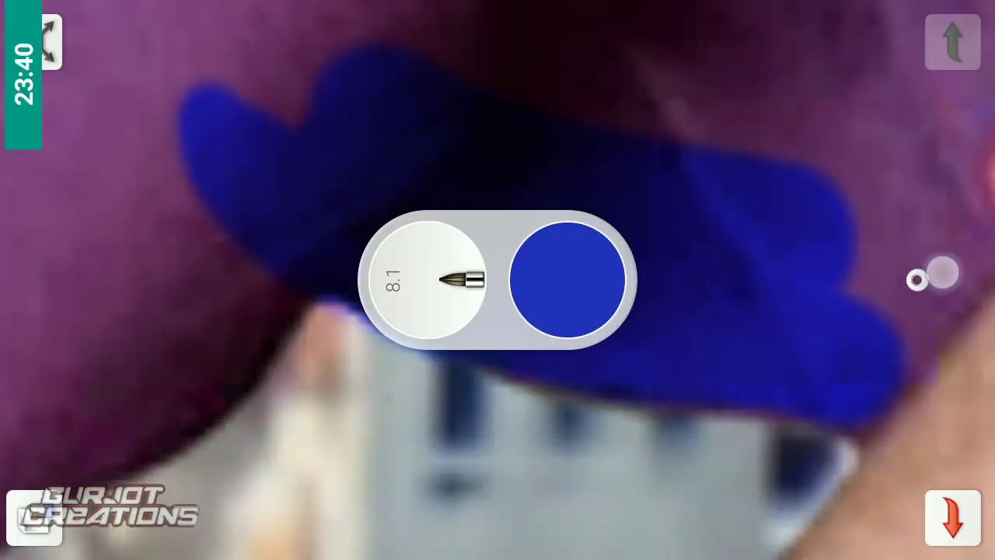
{"action": "mouse_move", "coordinate": [212, 27]}
{"action": "left_mouse_down"}
{"action": "mouse_move", "coordinate": [449, 210]}
{"action": "mouse_move", "coordinate": [611, 136]}
{"action": "mouse_move", "coordinate": [486, 102]}
{"action": "left_mouse_up"}
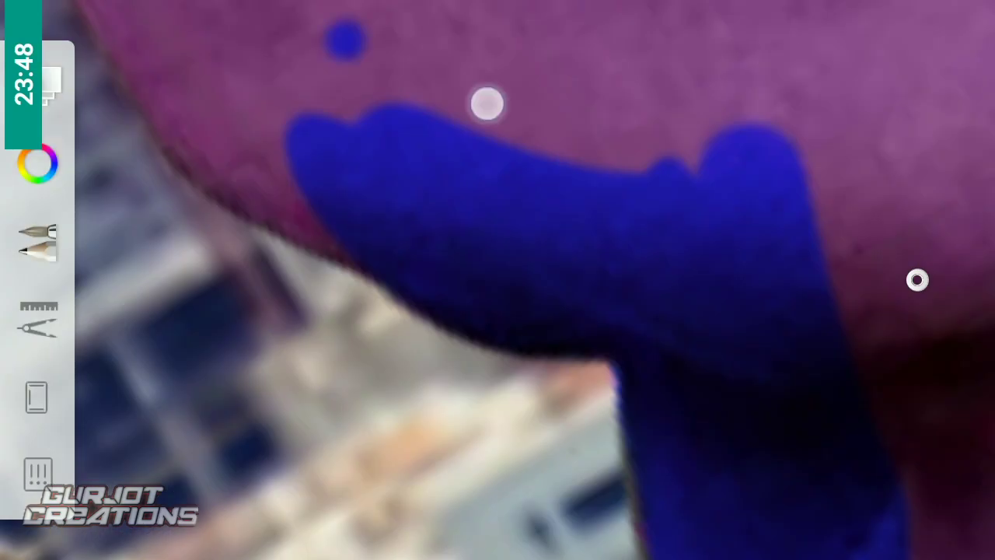
{"action": "scroll", "coordinate": [544, 249], "scroll_direction": "up", "scroll_amount": 3}
{"action": "left_click_drag", "start_coordinate": [257, 47], "coordinate": [416, 225]}
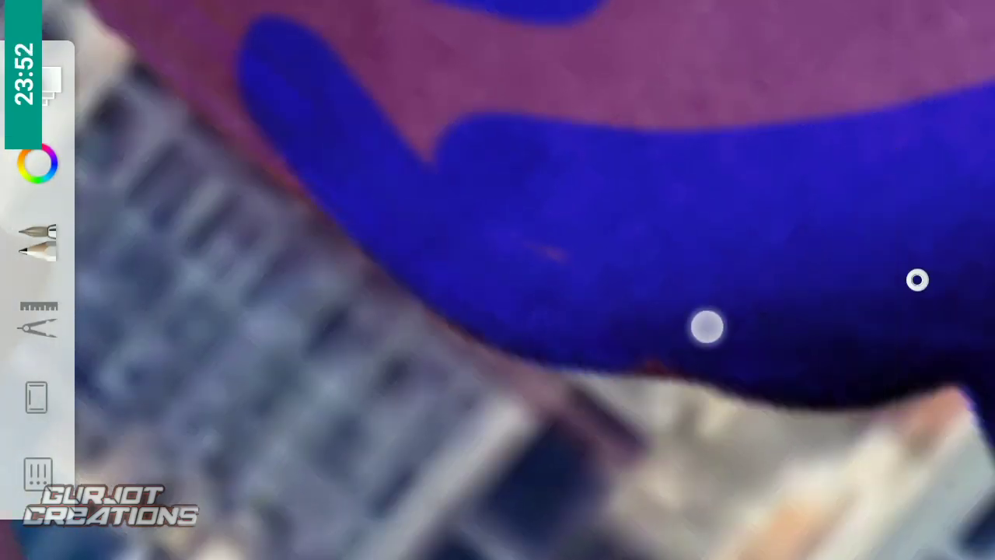
{"action": "mouse_move", "coordinate": [706, 327]}
{"action": "left_mouse_down"}
{"action": "mouse_move", "coordinate": [635, 204]}
{"action": "mouse_move", "coordinate": [295, 52]}
{"action": "mouse_move", "coordinate": [682, 111]}
{"action": "mouse_move", "coordinate": [686, 249]}
{"action": "left_mouse_up"}
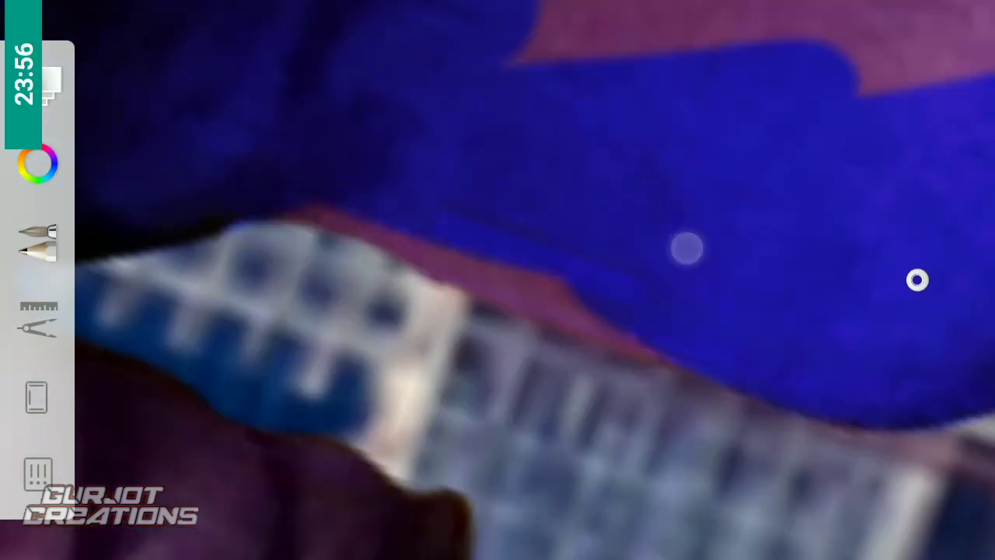
{"action": "mouse_move", "coordinate": [775, 330]}
{"action": "left_mouse_down"}
{"action": "mouse_move", "coordinate": [816, 155]}
{"action": "mouse_move", "coordinate": [677, 167]}
{"action": "mouse_move", "coordinate": [617, 127]}
{"action": "mouse_move", "coordinate": [739, 85]}
{"action": "mouse_move", "coordinate": [833, 164]}
{"action": "mouse_move", "coordinate": [833, 297]}
{"action": "mouse_move", "coordinate": [673, 266]}
{"action": "mouse_move", "coordinate": [603, 74]}
{"action": "left_mouse_up"}
Step: Shrink the brush and trace blue carefully along the shirt's edges
{"action": "mouse_move", "coordinate": [542, 150]}
{"action": "left_mouse_down"}
{"action": "mouse_move", "coordinate": [598, 118]}
{"action": "mouse_move", "coordinate": [555, 167]}
{"action": "left_mouse_up"}
{"action": "mouse_move", "coordinate": [591, 264]}
{"action": "left_mouse_down"}
{"action": "mouse_move", "coordinate": [503, 303]}
{"action": "mouse_move", "coordinate": [747, 180]}
{"action": "left_mouse_up"}
{"action": "left_click_drag", "start_coordinate": [482, 290], "coordinate": [762, 289]}
{"action": "left_click_drag", "start_coordinate": [444, 249], "coordinate": [465, 230]}
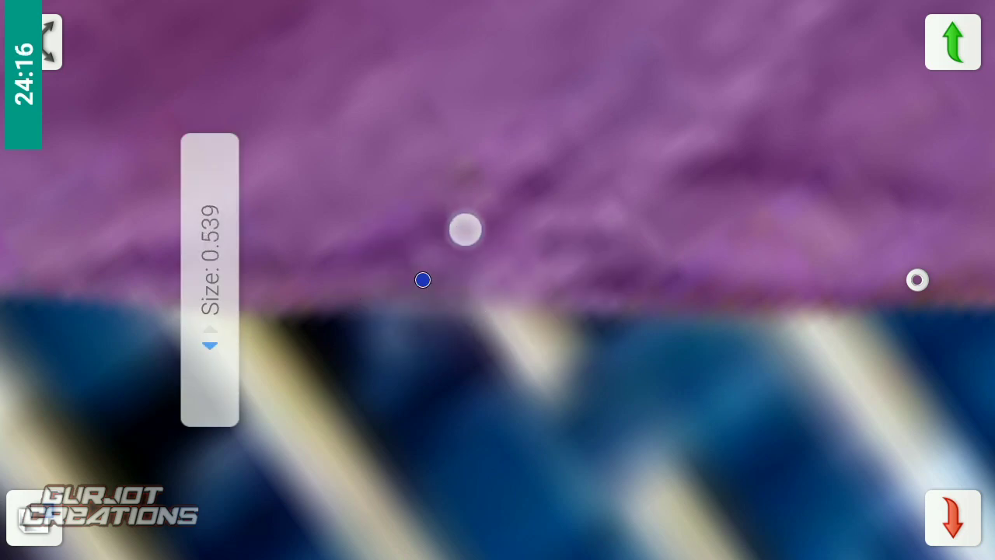
{"action": "left_click_drag", "start_coordinate": [725, 216], "coordinate": [310, 217]}
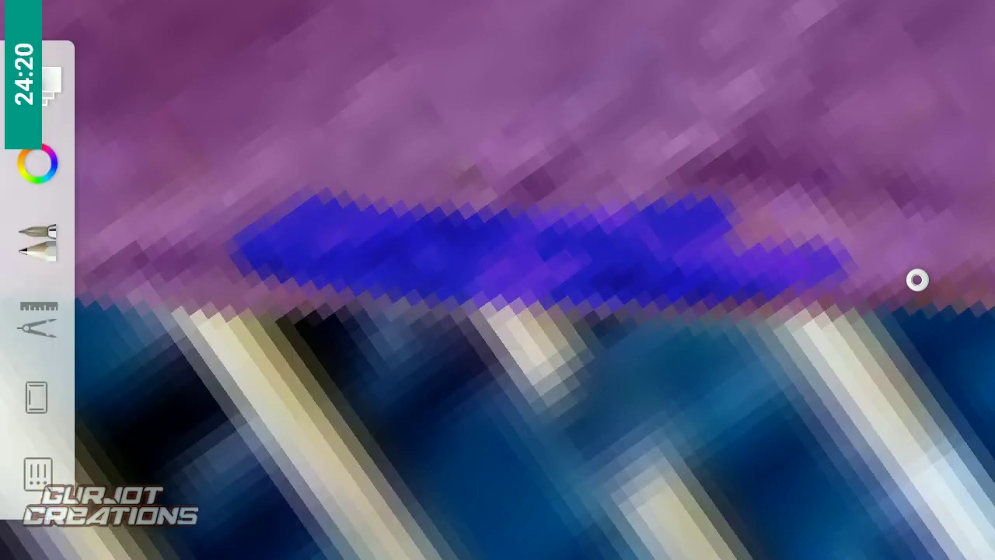
{"action": "scroll", "coordinate": [498, 264], "scroll_direction": "down", "scroll_amount": 3}
{"action": "scroll", "coordinate": [560, 280], "scroll_direction": "down", "scroll_amount": 2}
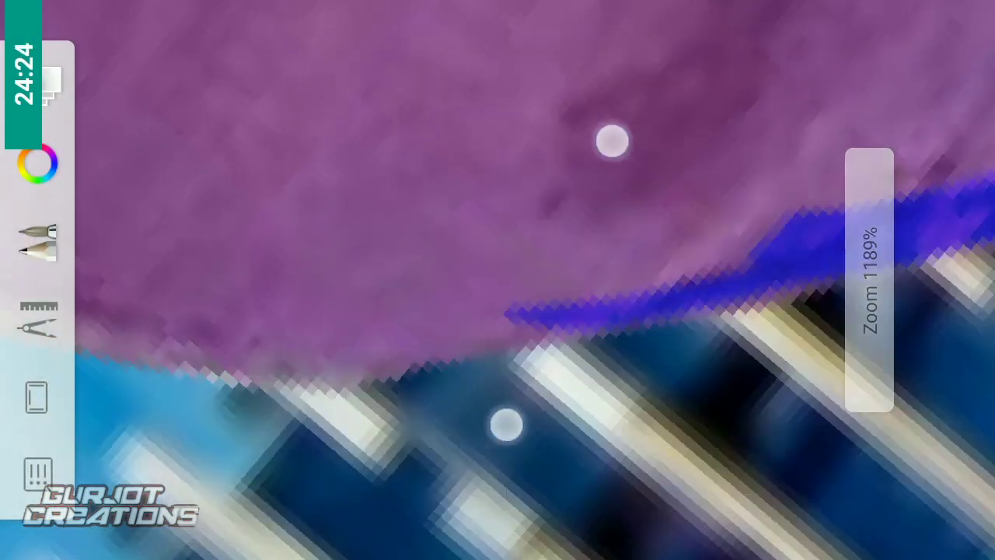
{"action": "left_click_drag", "start_coordinate": [280, 320], "coordinate": [498, 323]}
Step: Zoom around the shirt and fill a large remaining purple area with blue
{"action": "scroll", "coordinate": [479, 297], "scroll_direction": "up", "scroll_amount": 2}
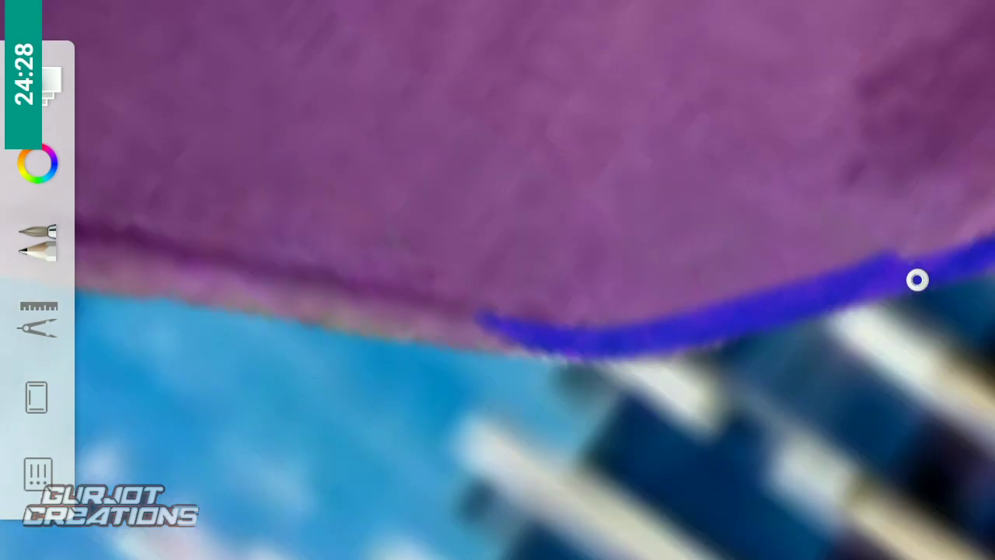
{"action": "scroll", "coordinate": [498, 304], "scroll_direction": "up", "scroll_amount": 2}
{"action": "scroll", "coordinate": [539, 329], "scroll_direction": "up", "scroll_amount": 2}
{"action": "scroll", "coordinate": [533, 310], "scroll_direction": "up", "scroll_amount": 1}
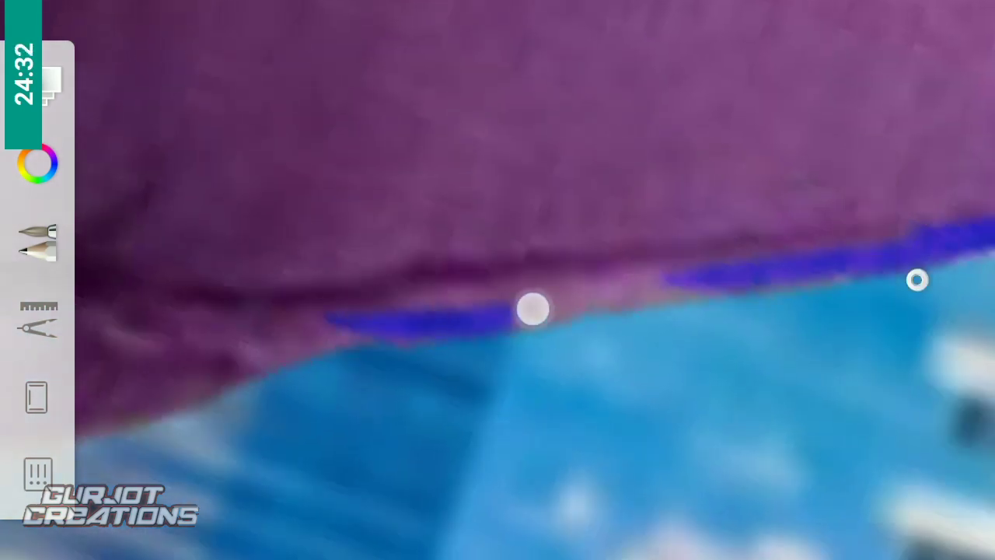
{"action": "scroll", "coordinate": [566, 307], "scroll_direction": "up", "scroll_amount": 1}
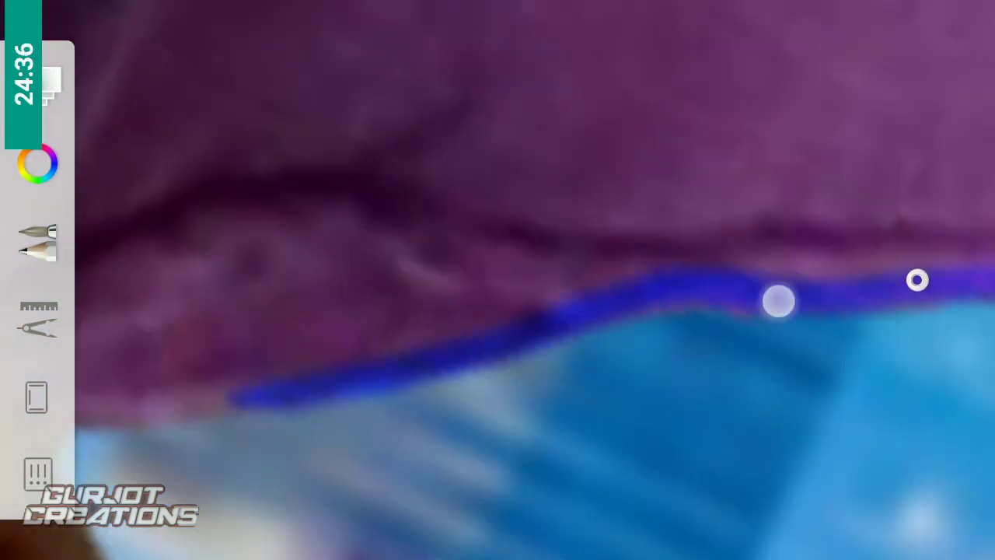
{"action": "scroll", "coordinate": [587, 299], "scroll_direction": "up", "scroll_amount": 2}
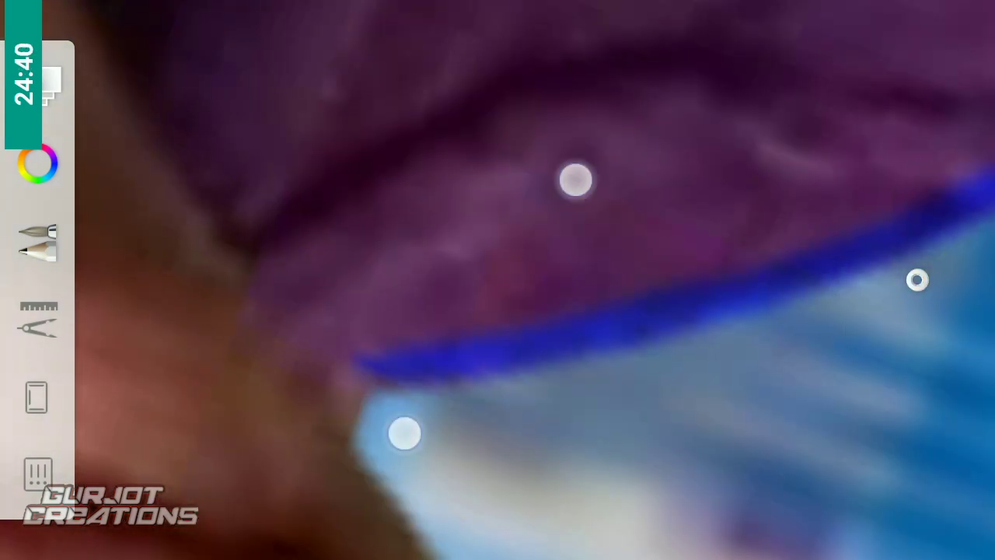
{"action": "scroll", "coordinate": [490, 308], "scroll_direction": "up", "scroll_amount": 2}
{"action": "scroll", "coordinate": [591, 273], "scroll_direction": "down", "scroll_amount": 2}
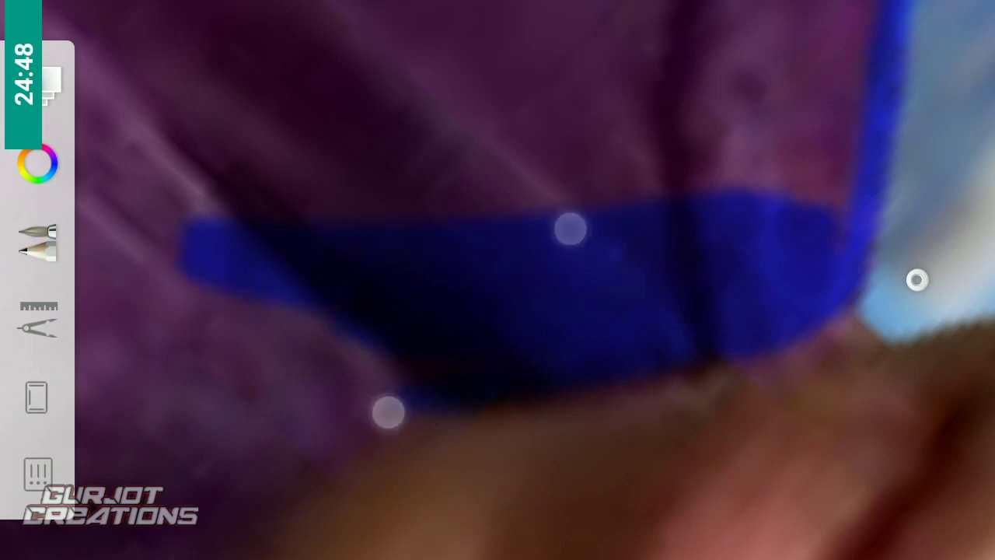
{"action": "scroll", "coordinate": [479, 321], "scroll_direction": "up", "scroll_amount": 2}
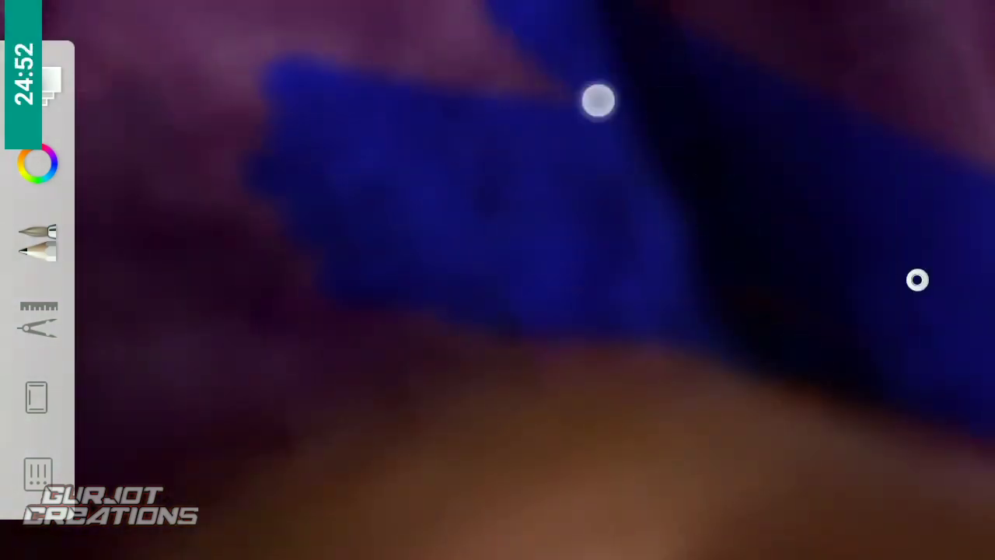
{"action": "scroll", "coordinate": [550, 291], "scroll_direction": "down", "scroll_amount": 2}
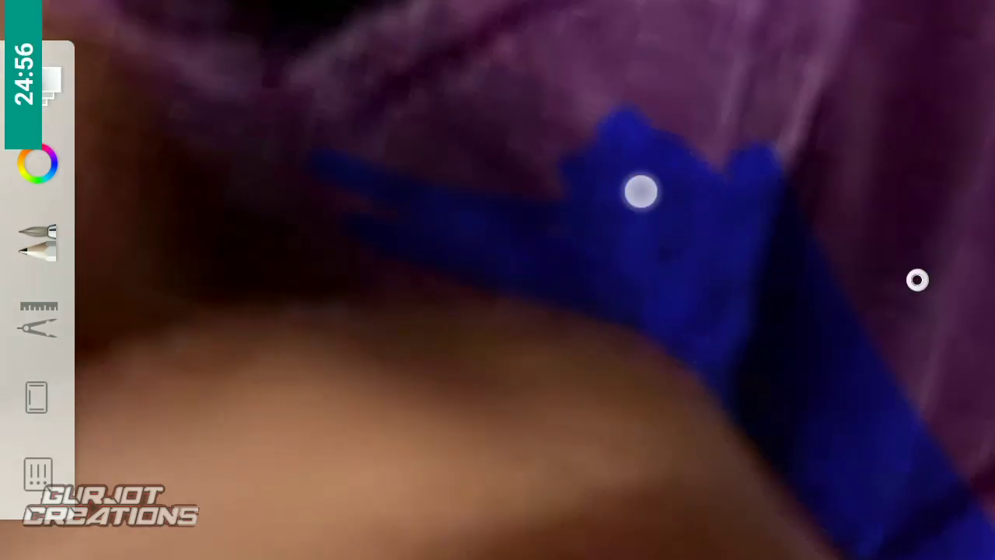
{"action": "scroll", "coordinate": [451, 292], "scroll_direction": "up", "scroll_amount": 2}
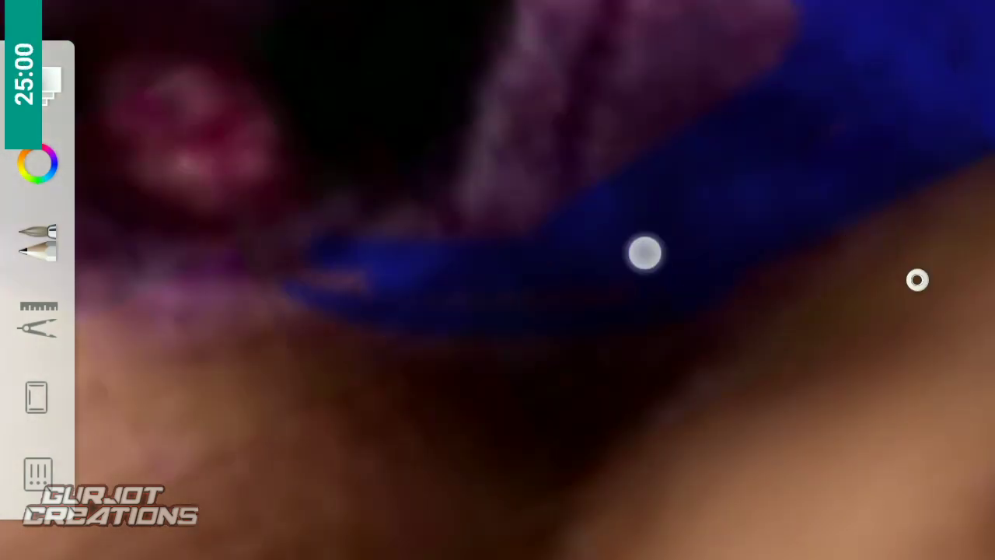
{"action": "scroll", "coordinate": [524, 287], "scroll_direction": "down", "scroll_amount": 2}
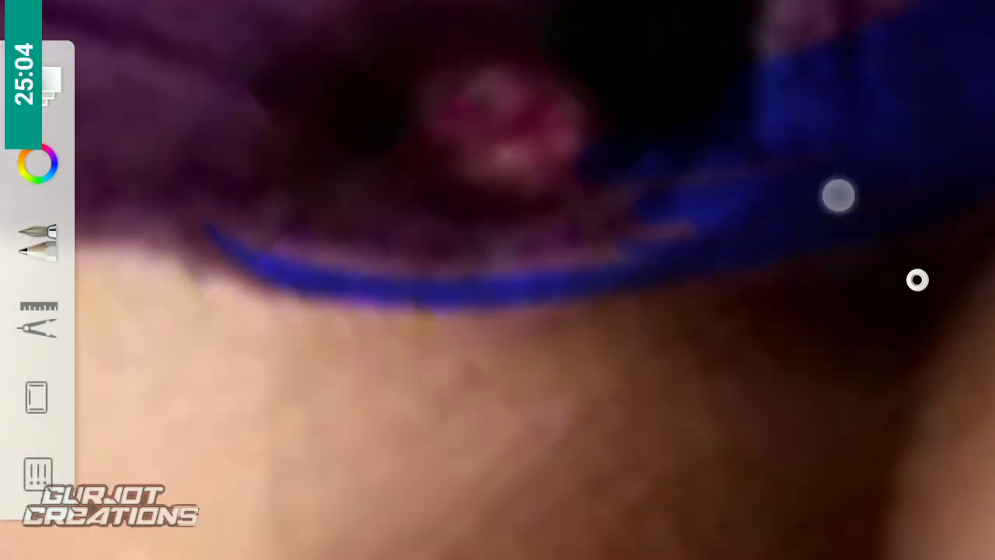
{"action": "scroll", "coordinate": [550, 280], "scroll_direction": "up", "scroll_amount": 1}
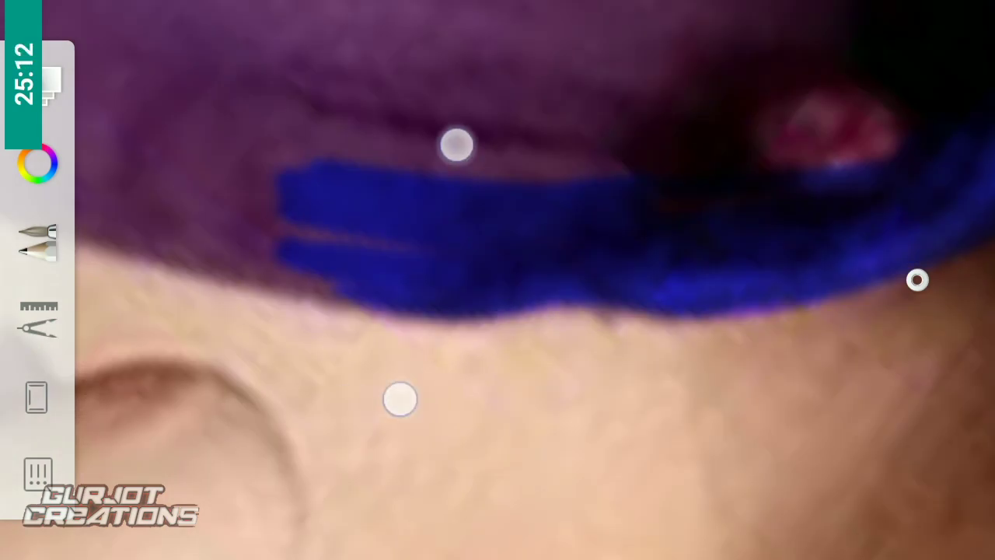
{"action": "scroll", "coordinate": [490, 264], "scroll_direction": "down", "scroll_amount": 2}
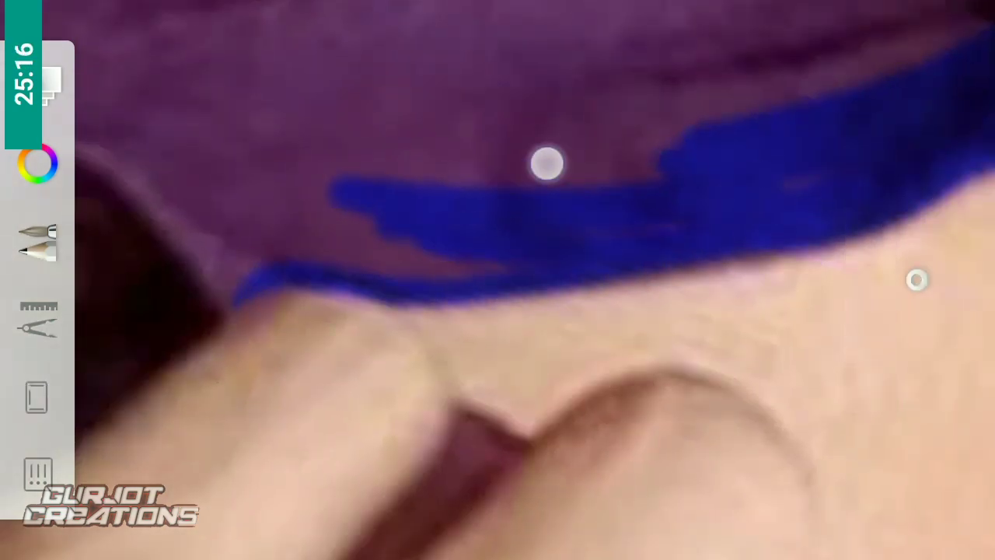
{"action": "scroll", "coordinate": [498, 296], "scroll_direction": "up", "scroll_amount": 2}
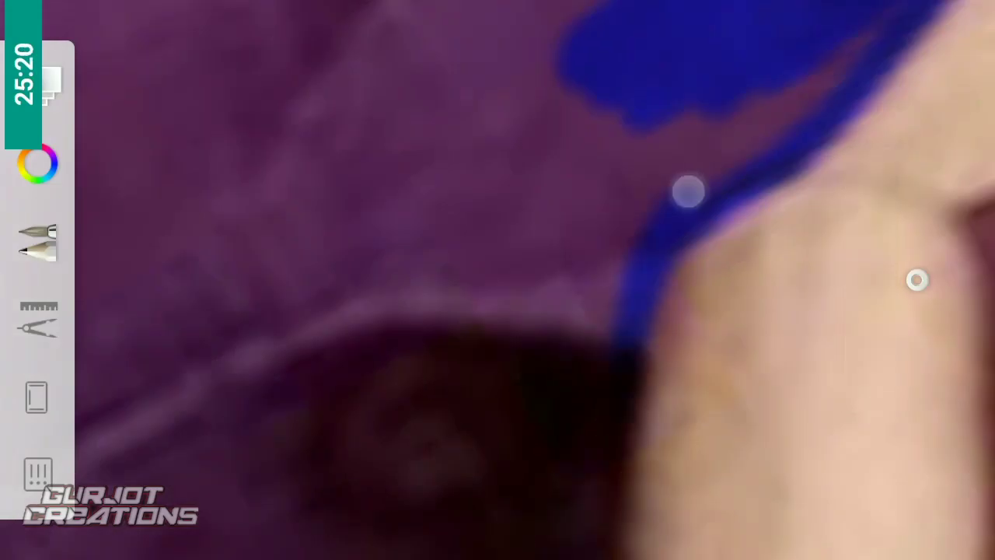
{"action": "scroll", "coordinate": [518, 254], "scroll_direction": "down", "scroll_amount": 3}
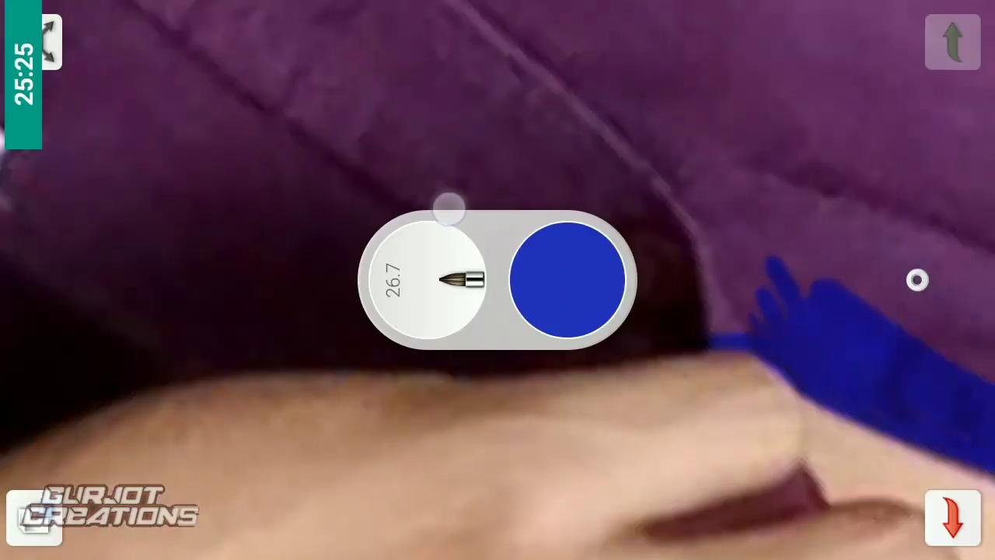
{"action": "left_click_drag", "start_coordinate": [449, 208], "coordinate": [262, 142]}
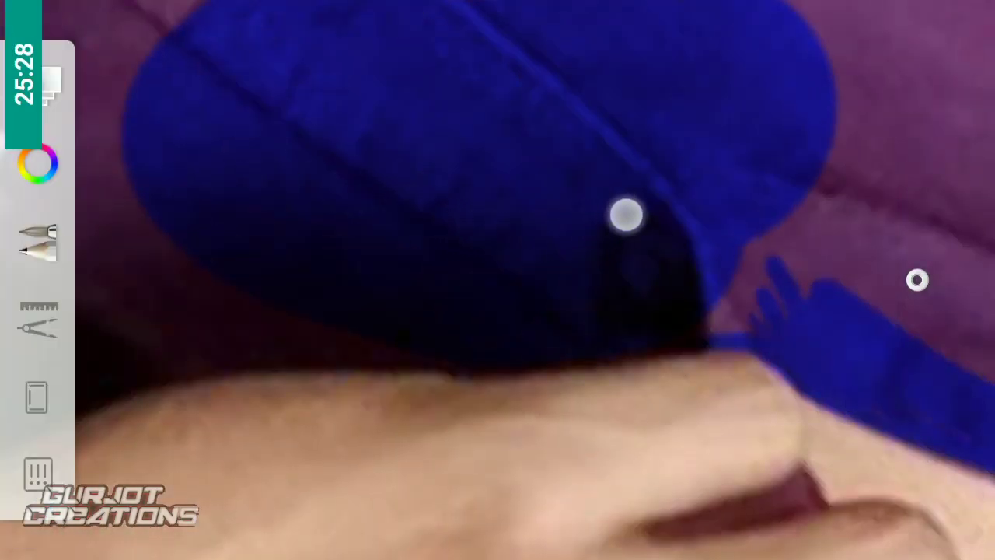
{"action": "scroll", "coordinate": [754, 208], "scroll_direction": "down", "scroll_amount": 5}
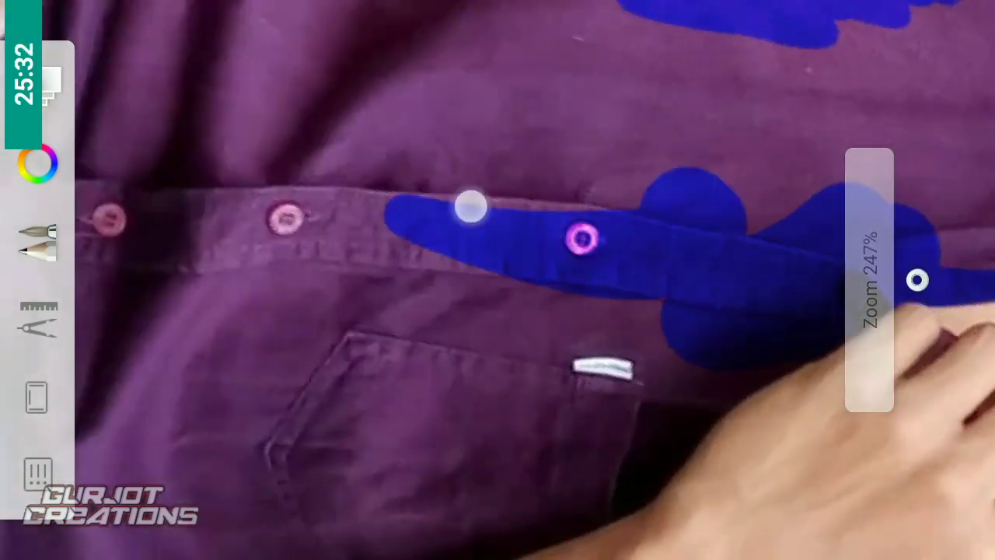
{"action": "scroll", "coordinate": [352, 235], "scroll_direction": "up", "scroll_amount": 3}
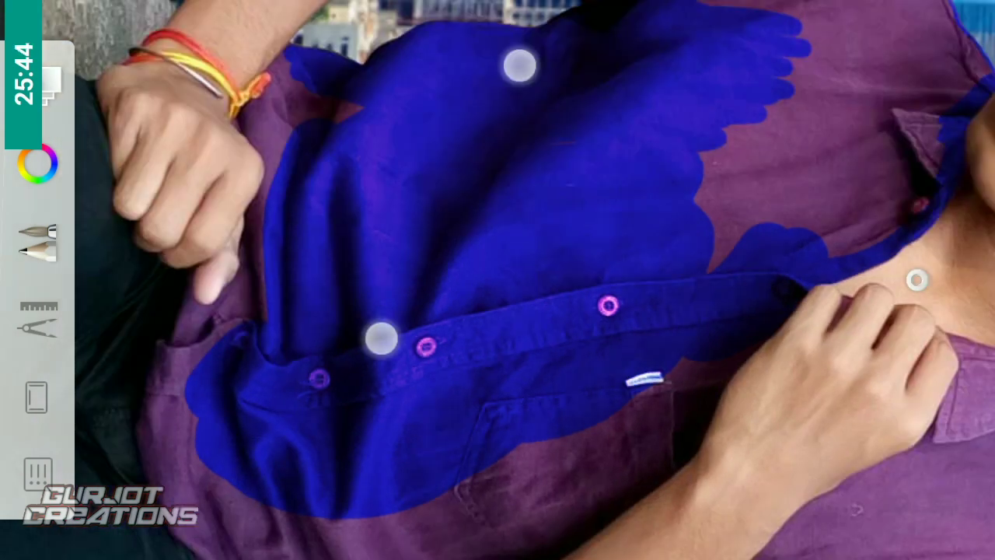
{"action": "scroll", "coordinate": [301, 195], "scroll_direction": "up", "scroll_amount": 3}
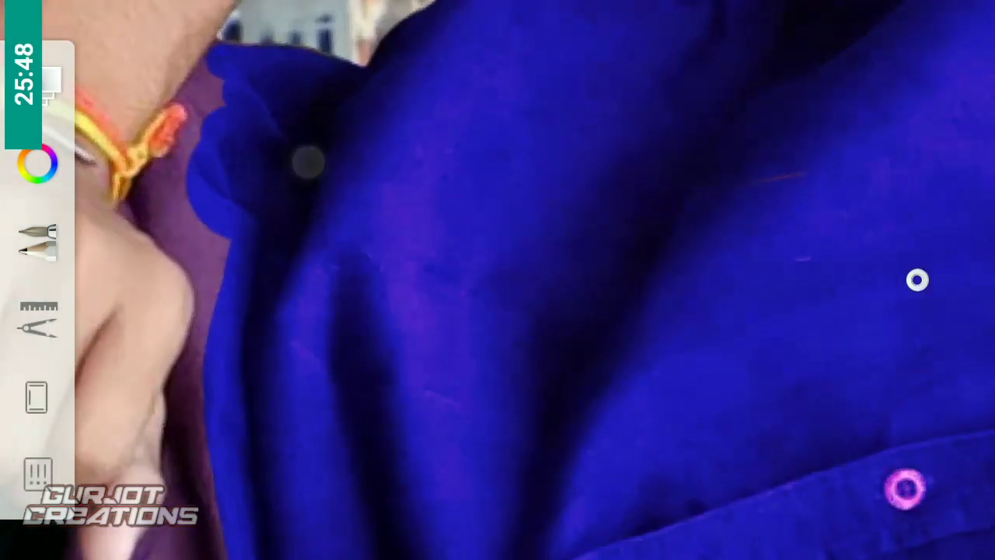
{"action": "scroll", "coordinate": [514, 288], "scroll_direction": "down", "scroll_amount": 3}
{"action": "scroll", "coordinate": [514, 287], "scroll_direction": "down", "scroll_amount": 3}
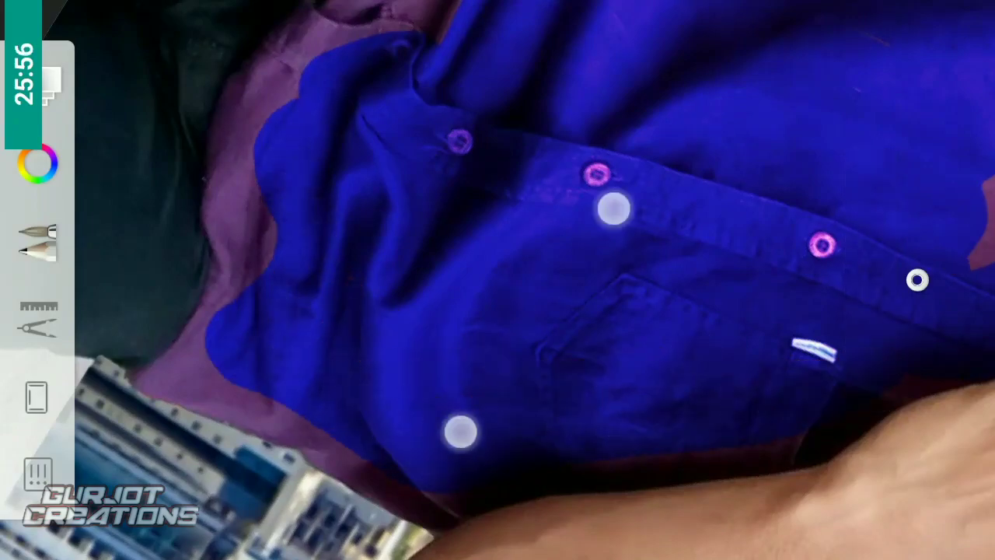
Step: Paint blue over the purple shirt near the collar and the lower-left area
{"action": "scroll", "coordinate": [537, 319], "scroll_direction": "down", "scroll_amount": 3}
{"action": "scroll", "coordinate": [538, 319], "scroll_direction": "down", "scroll_amount": 2}
{"action": "scroll", "coordinate": [498, 280], "scroll_direction": "up", "scroll_amount": 3}
{"action": "scroll", "coordinate": [397, 246], "scroll_direction": "up", "scroll_amount": 3}
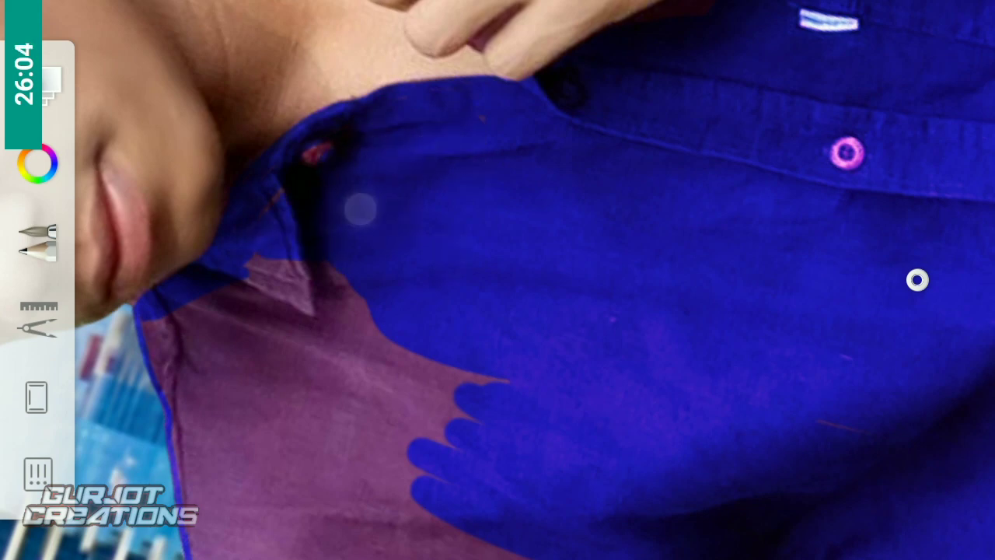
{"action": "left_click_drag", "start_coordinate": [266, 358], "coordinate": [388, 482]}
{"action": "scroll", "coordinate": [572, 299], "scroll_direction": "up", "scroll_amount": 3}
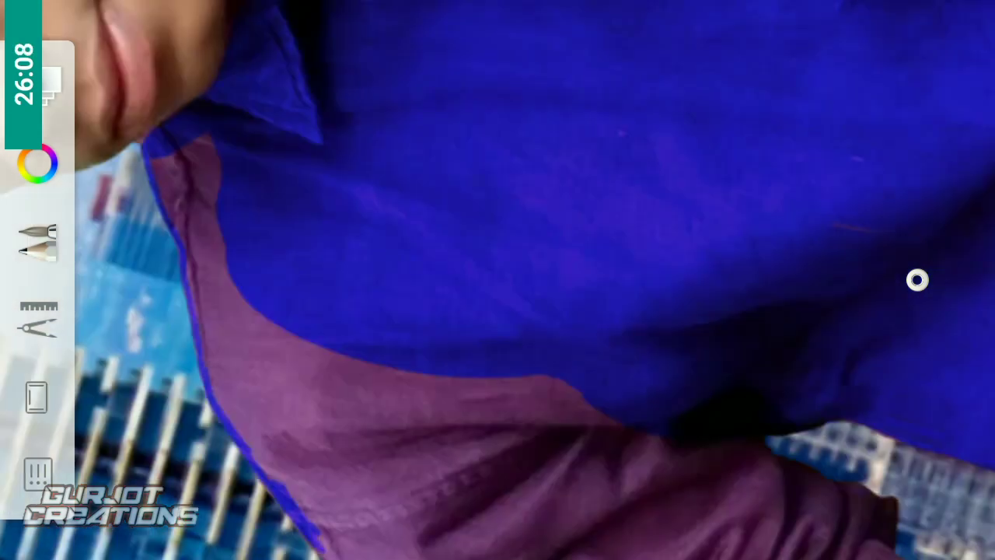
{"action": "scroll", "coordinate": [498, 280], "scroll_direction": "up", "scroll_amount": 2}
{"action": "left_click_drag", "start_coordinate": [223, 221], "coordinate": [435, 459]}
Step: Adjust brush opacity and size, then extend blue along the shirt edge and hem
{"action": "mouse_move", "coordinate": [498, 280]}
{"action": "left_mouse_down"}
{"action": "mouse_move", "coordinate": [544, 318]}
{"action": "mouse_move", "coordinate": [458, 245]}
{"action": "mouse_move", "coordinate": [654, 298]}
{"action": "left_mouse_up"}
{"action": "scroll", "coordinate": [537, 236], "scroll_direction": "up", "scroll_amount": 3}
{"action": "left_click_drag", "start_coordinate": [449, 262], "coordinate": [521, 351]}
{"action": "scroll", "coordinate": [498, 311], "scroll_direction": "up", "scroll_amount": 2}
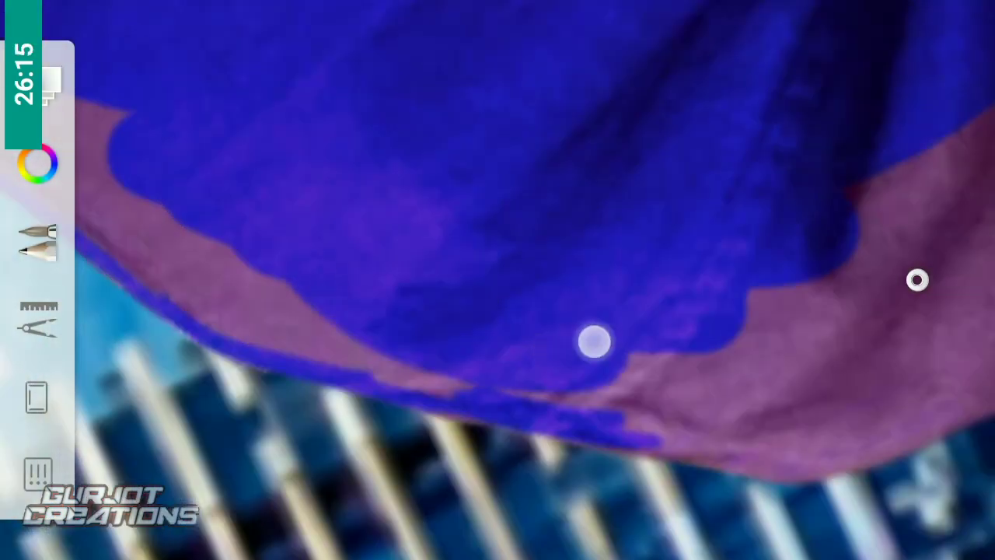
{"action": "left_click_drag", "start_coordinate": [593, 340], "coordinate": [626, 360]}
{"action": "scroll", "coordinate": [498, 280], "scroll_direction": "up", "scroll_amount": 3}
{"action": "mouse_move", "coordinate": [513, 293]}
{"action": "left_mouse_down"}
{"action": "mouse_move", "coordinate": [653, 323]}
{"action": "mouse_move", "coordinate": [444, 292]}
{"action": "left_mouse_up"}
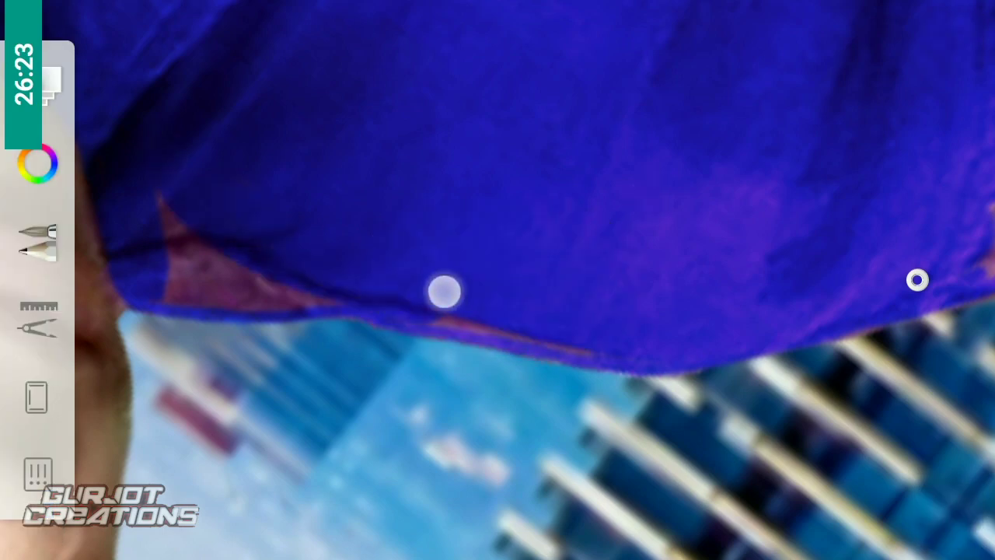
Step: Shrink and then enlarge the brush while zooming and panning around the shirt near the wrist
{"action": "scroll", "coordinate": [508, 285], "scroll_direction": "up", "scroll_amount": 2}
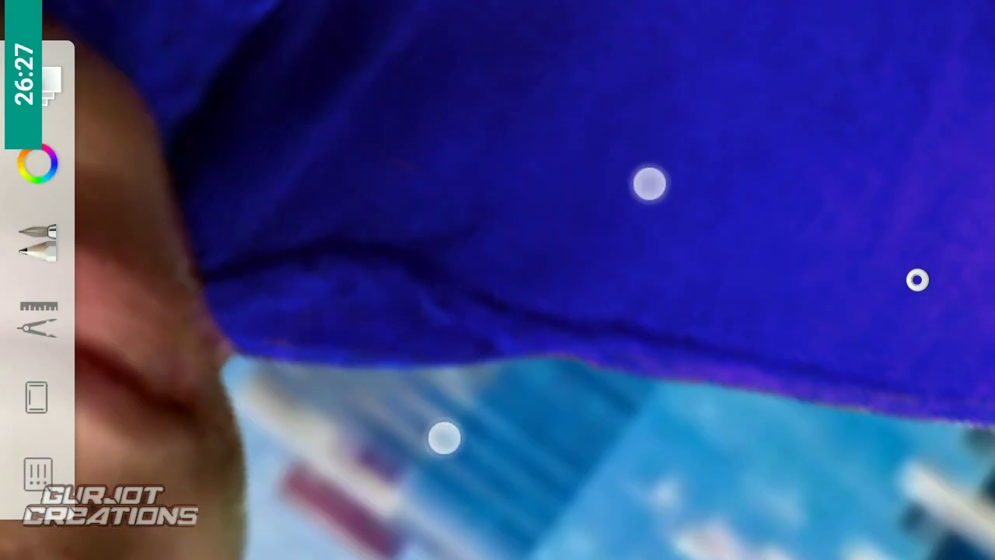
{"action": "scroll", "coordinate": [546, 311], "scroll_direction": "down", "scroll_amount": 3}
{"action": "scroll", "coordinate": [546, 311], "scroll_direction": "down", "scroll_amount": 2}
{"action": "scroll", "coordinate": [547, 311], "scroll_direction": "up", "scroll_amount": 3}
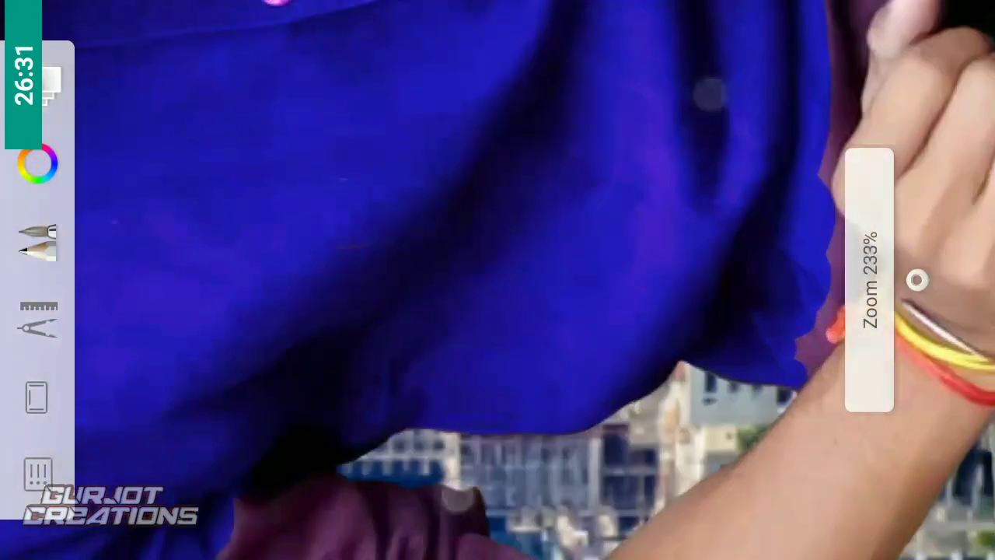
{"action": "scroll", "coordinate": [545, 311], "scroll_direction": "up", "scroll_amount": 3}
{"action": "scroll", "coordinate": [544, 311], "scroll_direction": "up", "scroll_amount": 4}
{"action": "left_click_drag", "start_coordinate": [482, 280], "coordinate": [516, 319]}
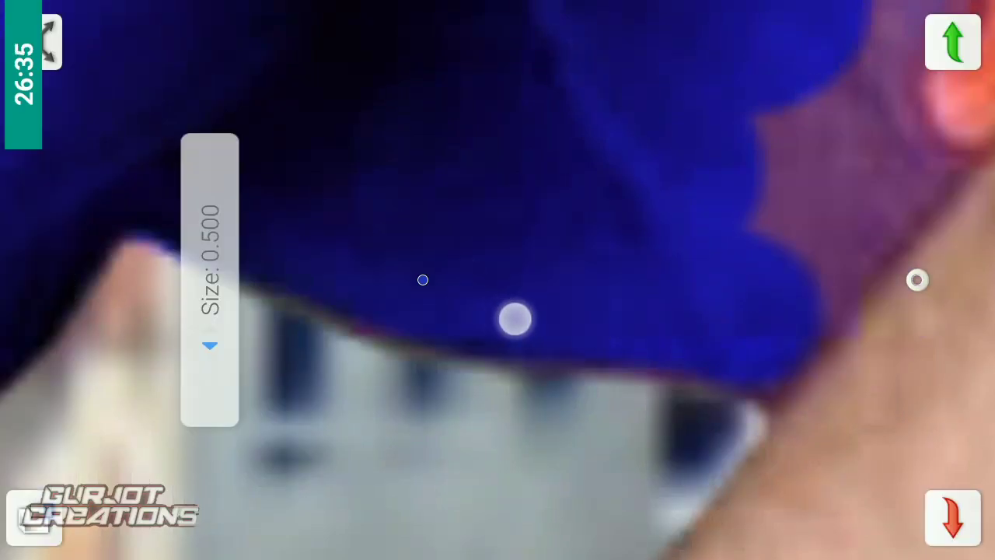
{"action": "scroll", "coordinate": [653, 358], "scroll_direction": "down", "scroll_amount": 2}
{"action": "scroll", "coordinate": [700, 311], "scroll_direction": "up", "scroll_amount": 3}
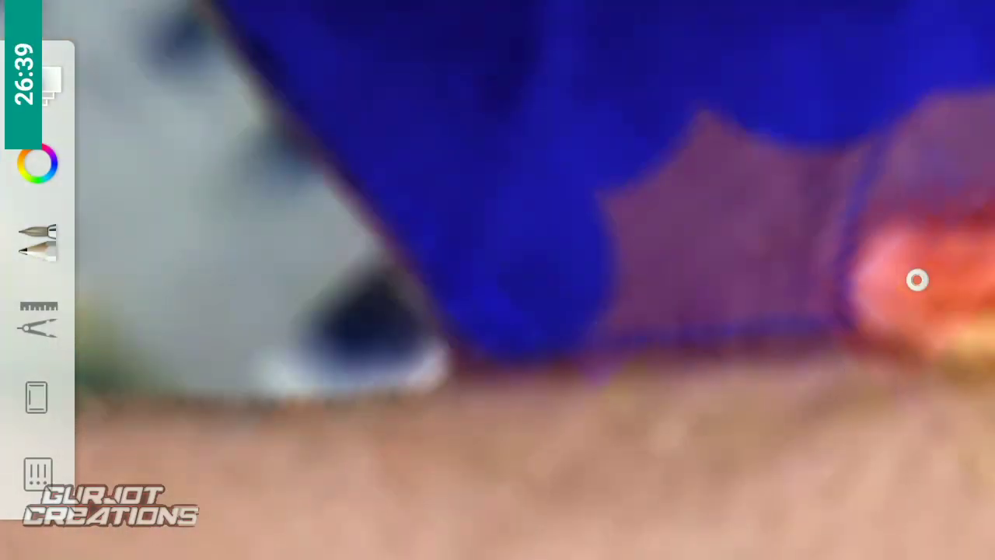
{"action": "left_click_drag", "start_coordinate": [917, 280], "coordinate": [744, 141]}
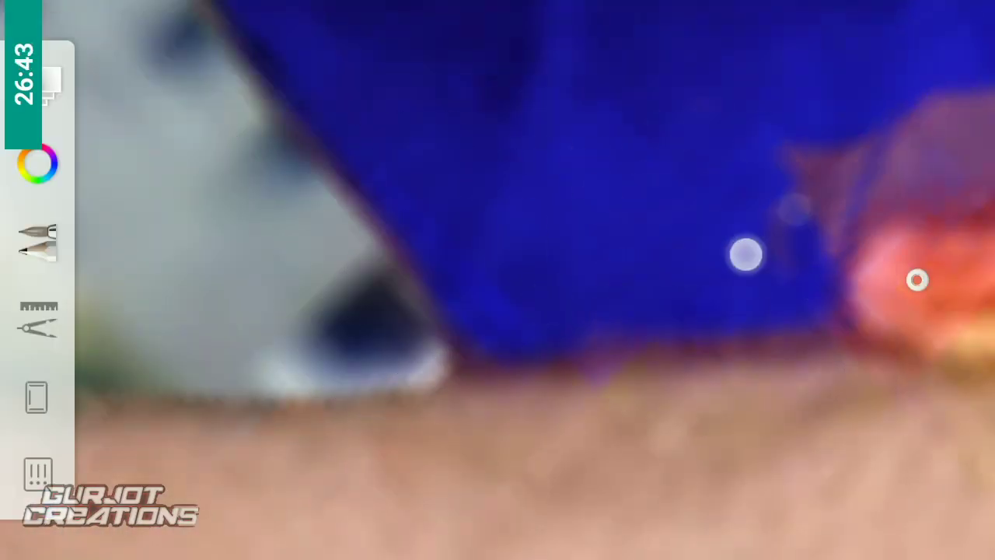
{"action": "scroll", "coordinate": [622, 256], "scroll_direction": "right", "scroll_amount": 5}
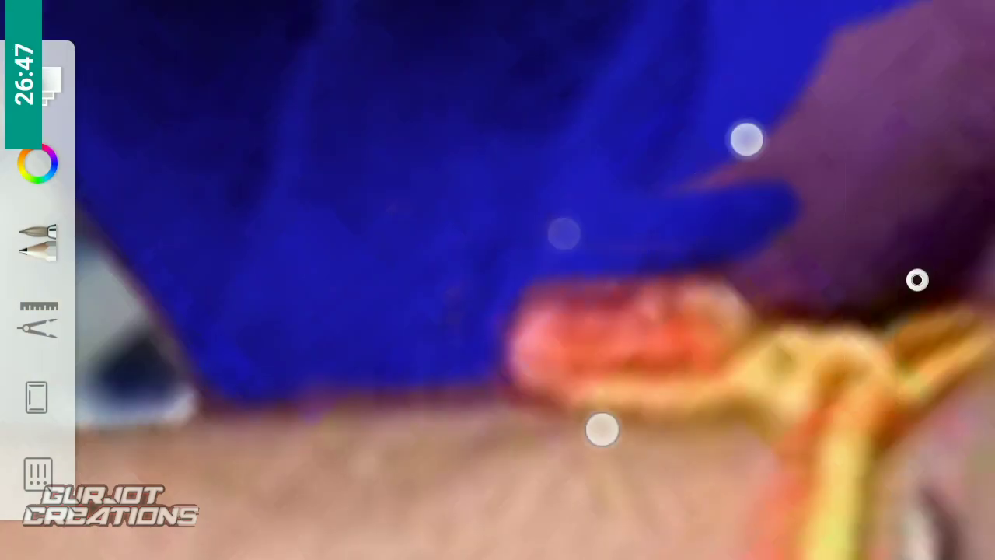
{"action": "scroll", "coordinate": [622, 326], "scroll_direction": "right", "scroll_amount": 3}
{"action": "scroll", "coordinate": [628, 325], "scroll_direction": "up", "scroll_amount": 3}
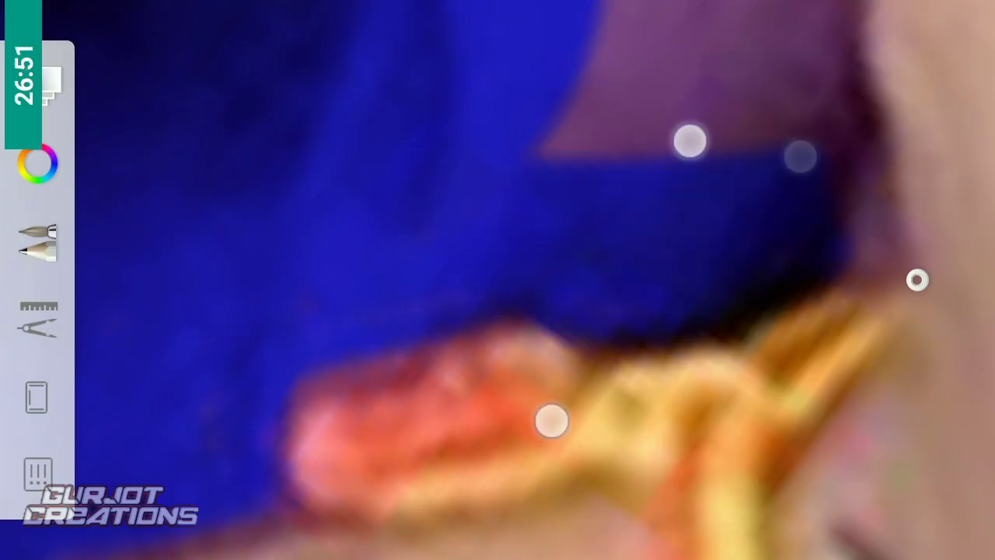
{"action": "scroll", "coordinate": [622, 280], "scroll_direction": "down", "scroll_amount": 5}
{"action": "scroll", "coordinate": [542, 379], "scroll_direction": "up", "scroll_amount": 5}
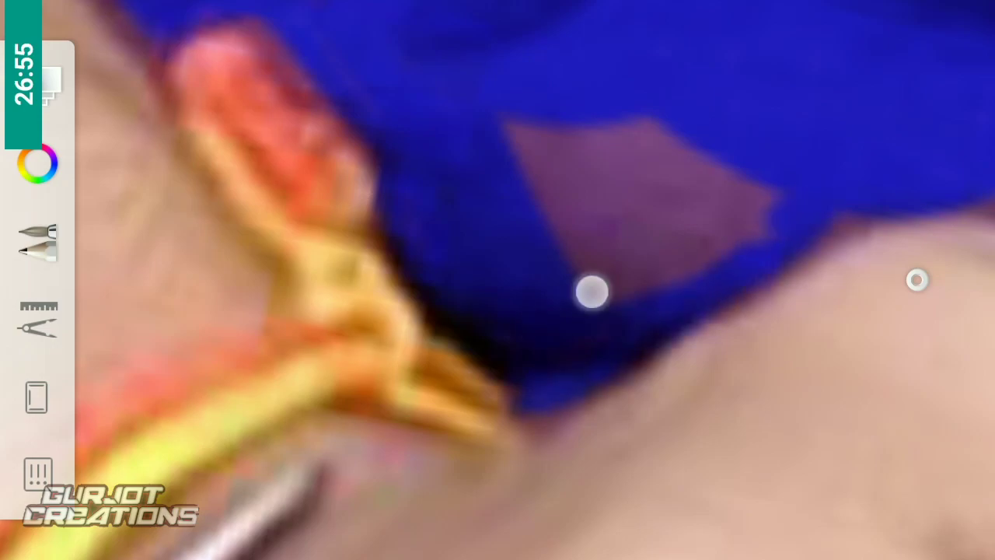
{"action": "scroll", "coordinate": [622, 280], "scroll_direction": "down", "scroll_amount": 2}
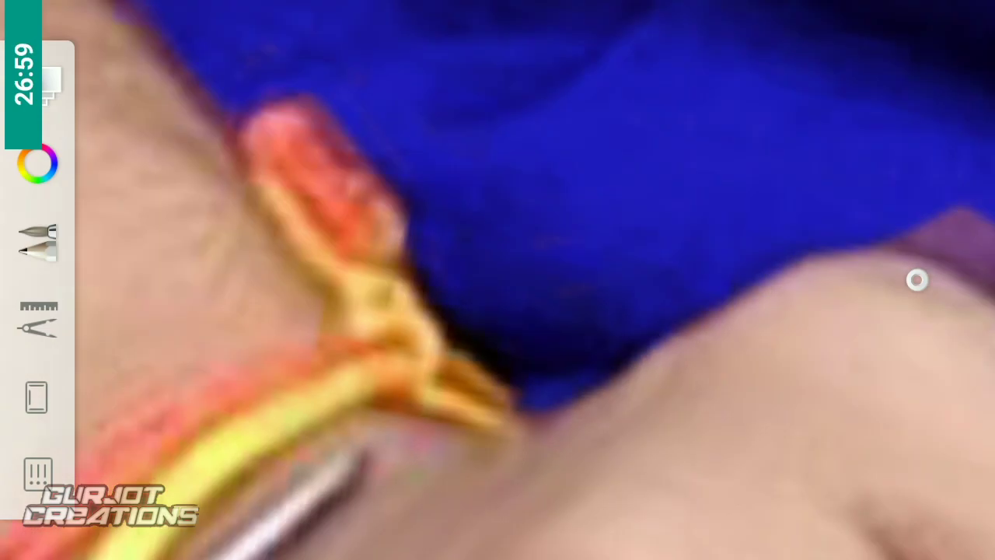
{"action": "scroll", "coordinate": [622, 280], "scroll_direction": "down", "scroll_amount": 3}
{"action": "scroll", "coordinate": [591, 287], "scroll_direction": "down", "scroll_amount": 3}
{"action": "scroll", "coordinate": [482, 322], "scroll_direction": "up", "scroll_amount": 3}
Step: Zoom in on the shirt and paint blue strokes along its purple edge and wavy hem
{"action": "scroll", "coordinate": [482, 323], "scroll_direction": "up", "scroll_amount": 3}
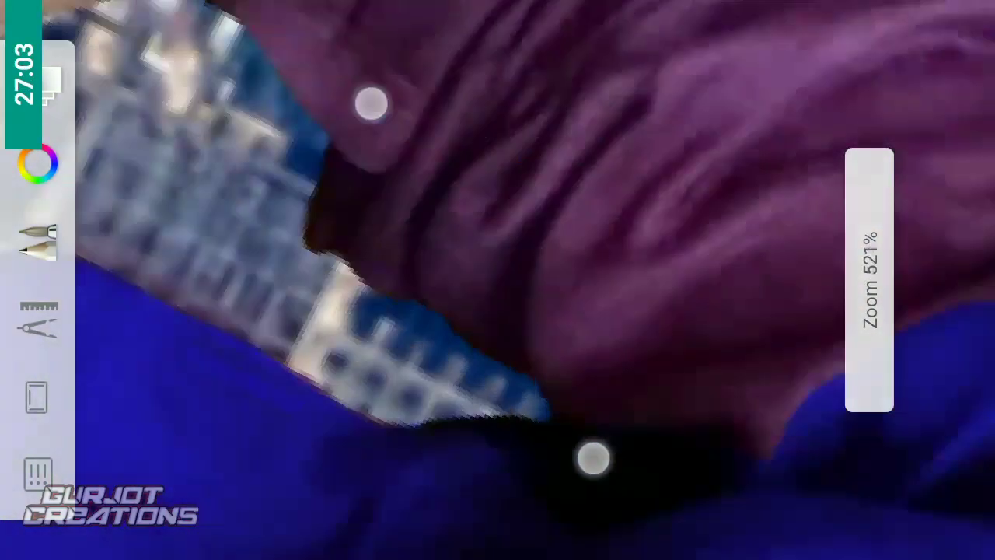
{"action": "scroll", "coordinate": [471, 274], "scroll_direction": "up", "scroll_amount": 3}
{"action": "scroll", "coordinate": [437, 249], "scroll_direction": "up", "scroll_amount": 1}
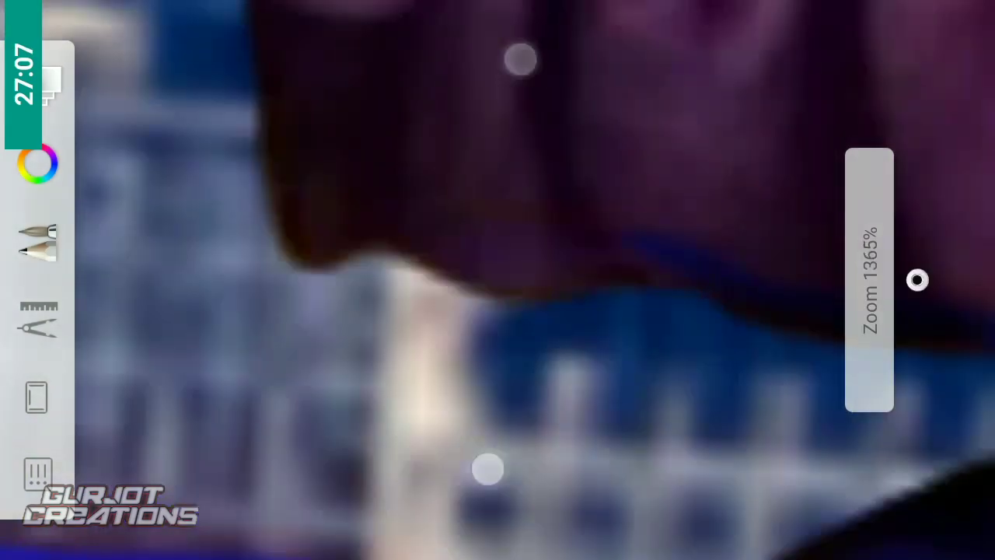
{"action": "scroll", "coordinate": [554, 304], "scroll_direction": "up", "scroll_amount": 2}
{"action": "scroll", "coordinate": [554, 303], "scroll_direction": "up", "scroll_amount": 2}
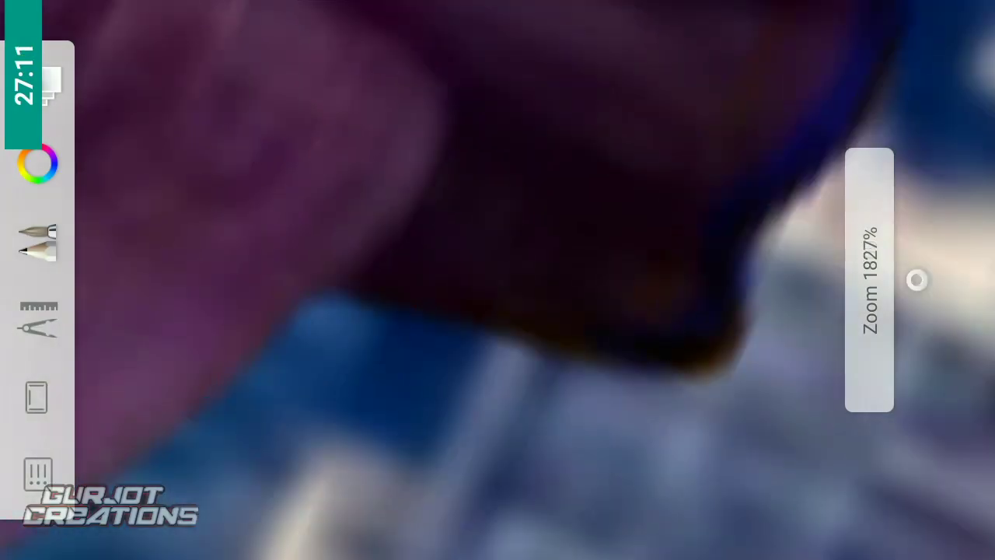
{"action": "scroll", "coordinate": [558, 308], "scroll_direction": "down", "scroll_amount": 2}
{"action": "scroll", "coordinate": [466, 311], "scroll_direction": "down", "scroll_amount": 1}
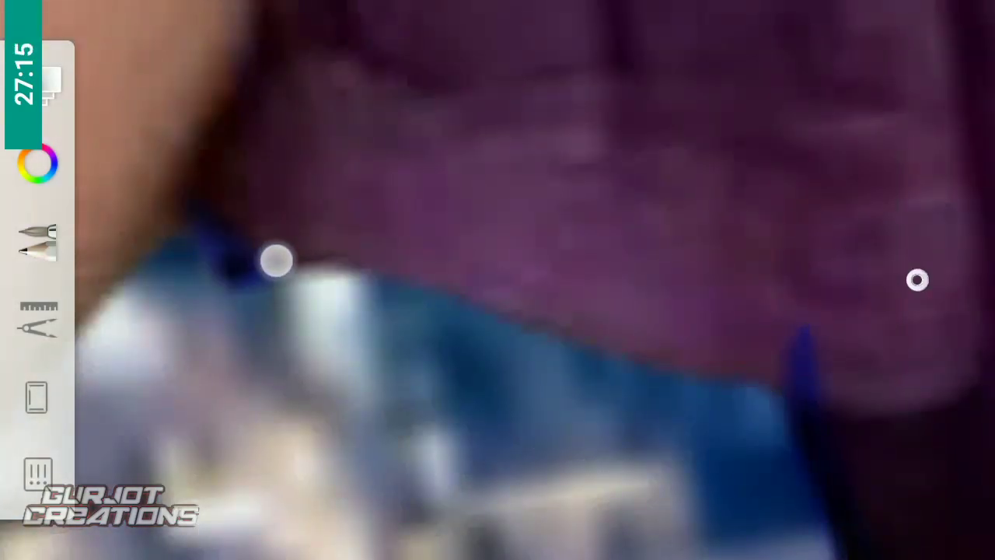
{"action": "scroll", "coordinate": [553, 330], "scroll_direction": "down", "scroll_amount": 1}
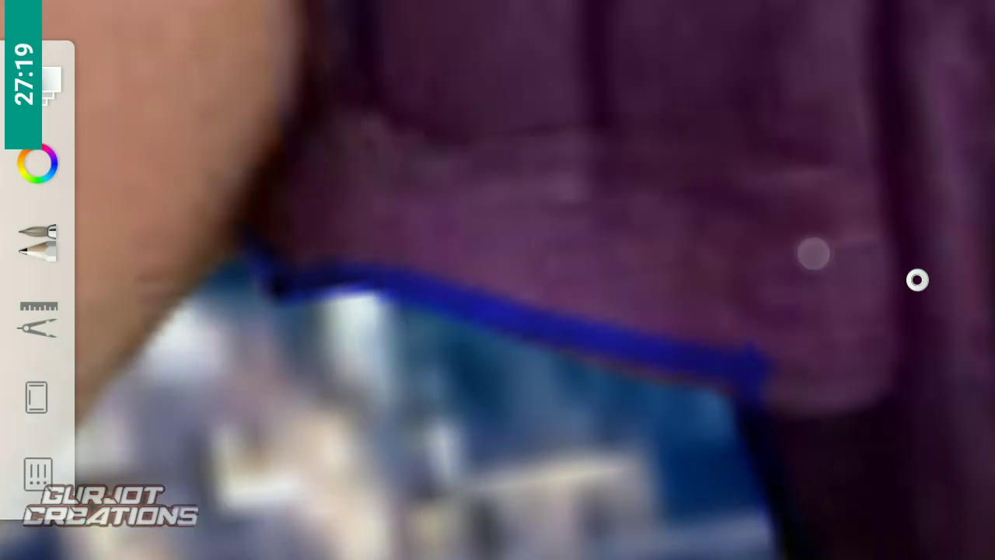
{"action": "scroll", "coordinate": [482, 311], "scroll_direction": "up", "scroll_amount": 2}
{"action": "scroll", "coordinate": [591, 330], "scroll_direction": "up", "scroll_amount": 1}
{"action": "scroll", "coordinate": [591, 331], "scroll_direction": "up", "scroll_amount": 1}
{"action": "scroll", "coordinate": [567, 296], "scroll_direction": "up", "scroll_amount": 2}
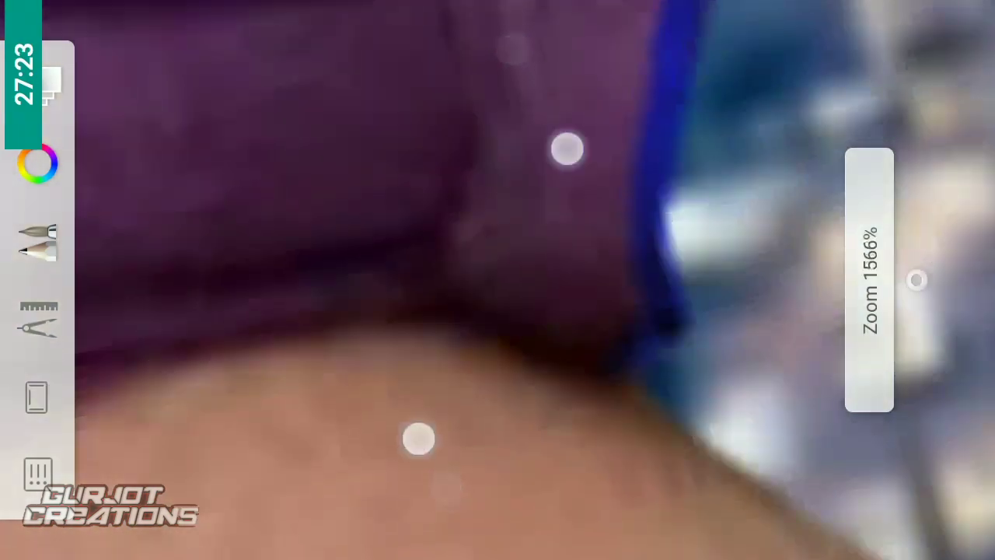
{"action": "scroll", "coordinate": [467, 296], "scroll_direction": "up", "scroll_amount": 2}
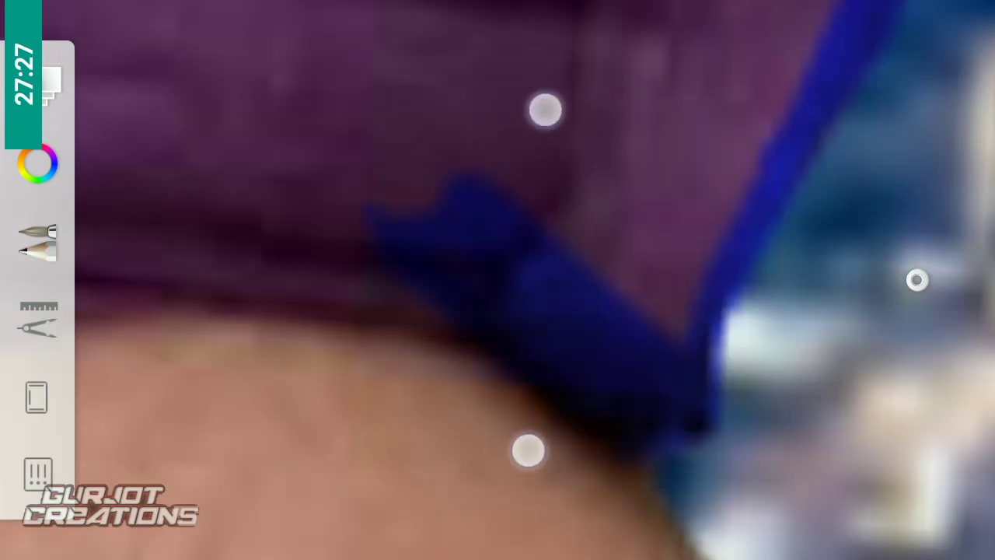
{"action": "scroll", "coordinate": [576, 280], "scroll_direction": "up", "scroll_amount": 1}
{"action": "scroll", "coordinate": [550, 360], "scroll_direction": "down", "scroll_amount": 2}
{"action": "scroll", "coordinate": [604, 257], "scroll_direction": "down", "scroll_amount": 1}
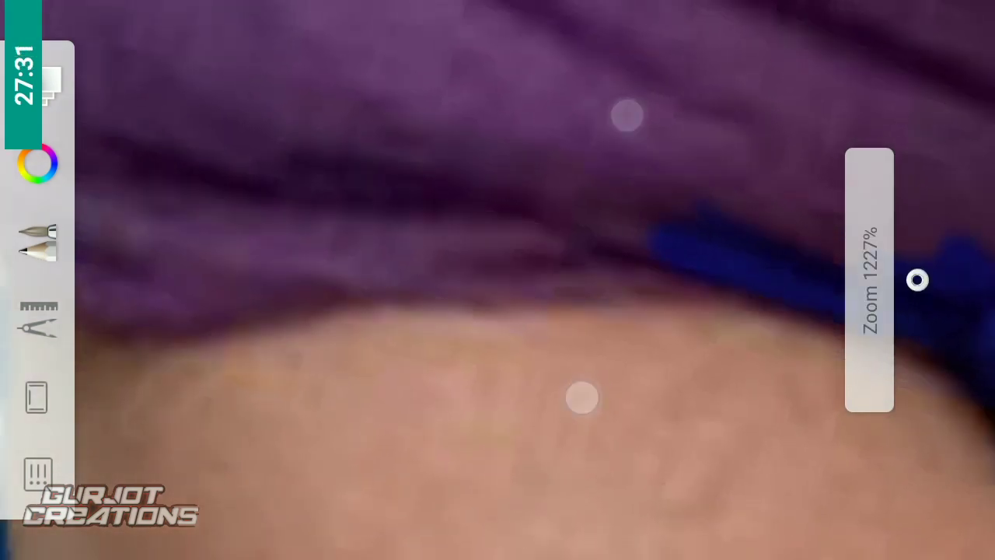
{"action": "scroll", "coordinate": [495, 257], "scroll_direction": "up", "scroll_amount": 2}
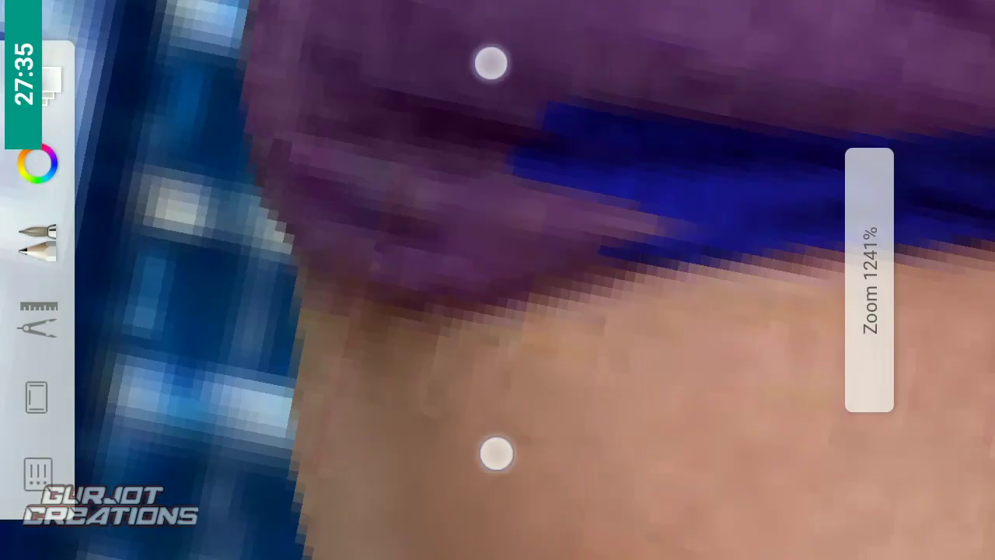
{"action": "scroll", "coordinate": [547, 289], "scroll_direction": "up", "scroll_amount": 1}
{"action": "scroll", "coordinate": [482, 241], "scroll_direction": "down", "scroll_amount": 1}
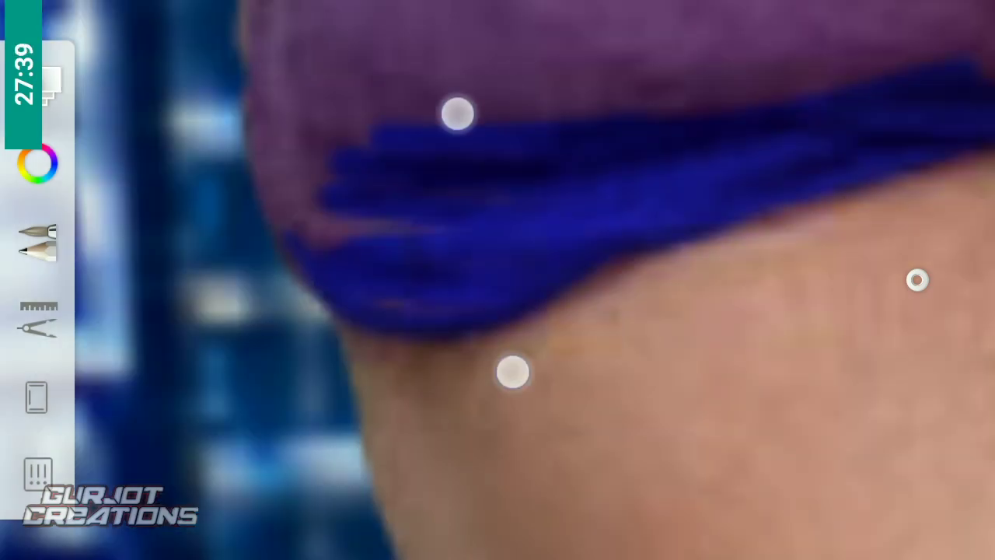
{"action": "scroll", "coordinate": [431, 291], "scroll_direction": "down", "scroll_amount": 2}
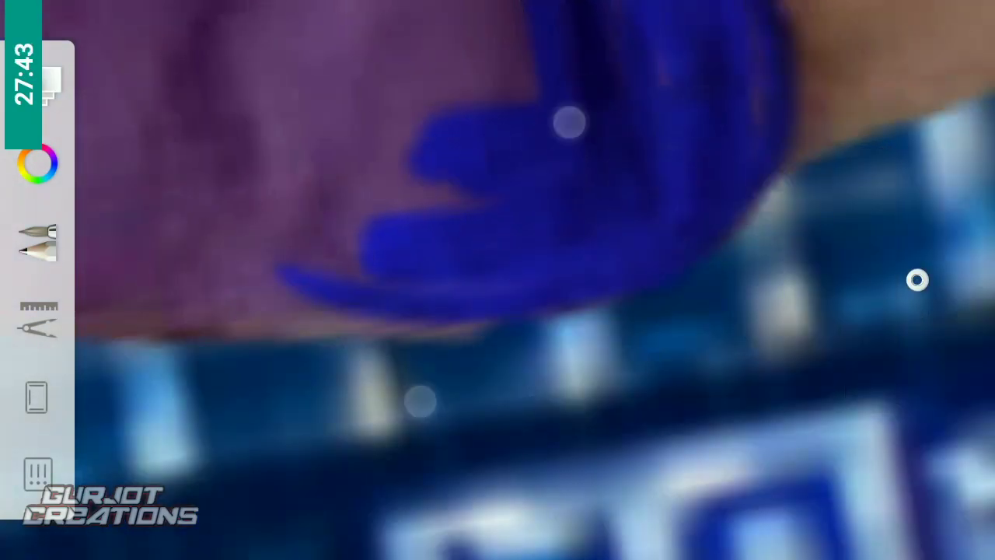
{"action": "scroll", "coordinate": [495, 261], "scroll_direction": "up", "scroll_amount": 2}
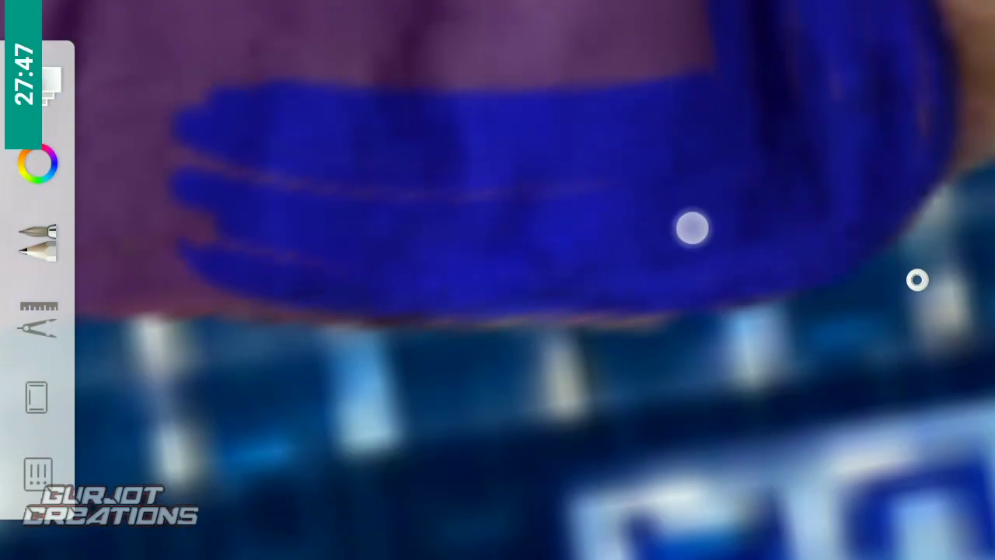
{"action": "scroll", "coordinate": [532, 292], "scroll_direction": "down", "scroll_amount": 1}
{"action": "scroll", "coordinate": [693, 251], "scroll_direction": "up", "scroll_amount": 1}
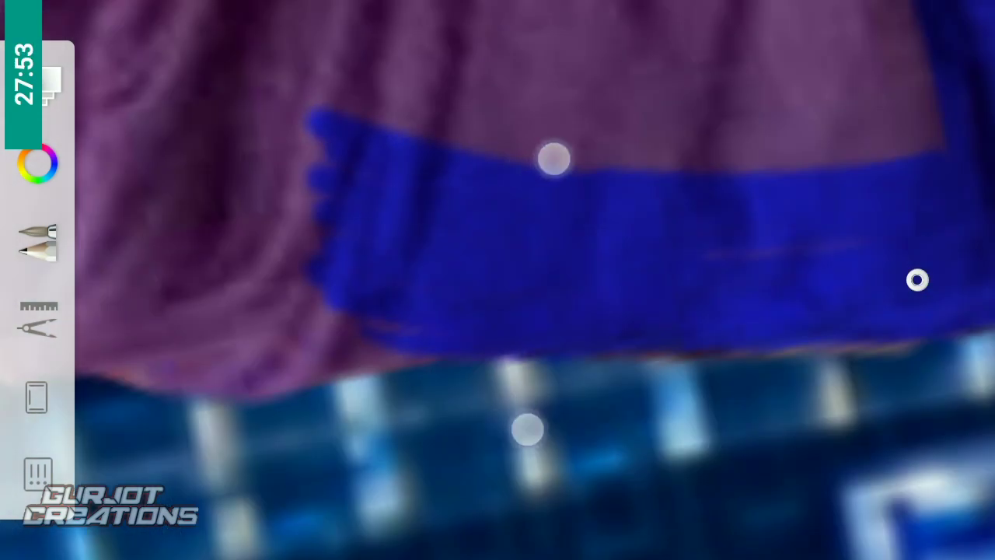
{"action": "scroll", "coordinate": [528, 265], "scroll_direction": "up", "scroll_amount": 1}
{"action": "left_click_drag", "start_coordinate": [133, 299], "coordinate": [379, 336]}
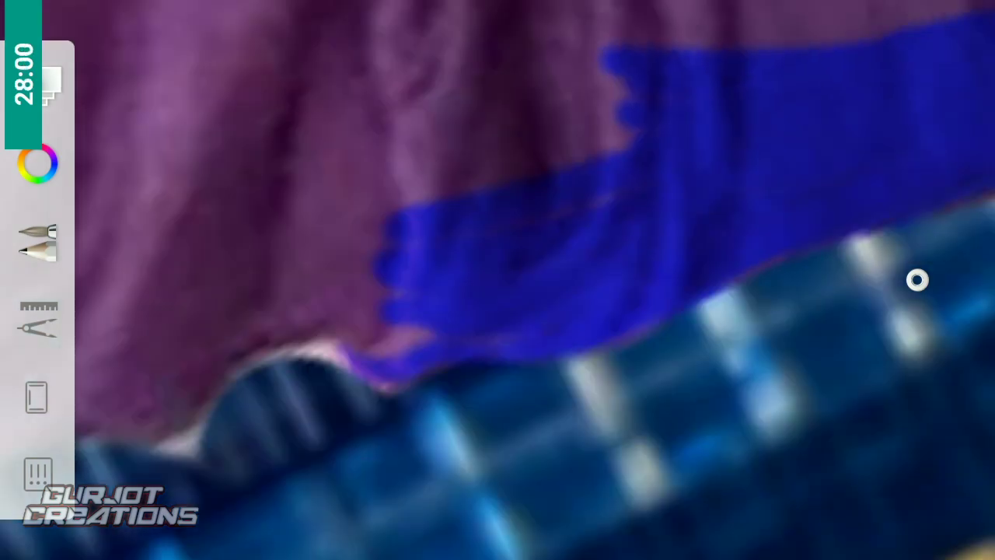
{"action": "scroll", "coordinate": [560, 280], "scroll_direction": "up", "scroll_amount": 2}
{"action": "left_click_drag", "start_coordinate": [311, 248], "coordinate": [565, 262]}
{"action": "mouse_move", "coordinate": [256, 140]}
{"action": "left_mouse_down"}
{"action": "mouse_move", "coordinate": [592, 171]}
{"action": "mouse_move", "coordinate": [466, 147]}
{"action": "left_mouse_up"}
{"action": "left_click_drag", "start_coordinate": [303, 275], "coordinate": [766, 181]}
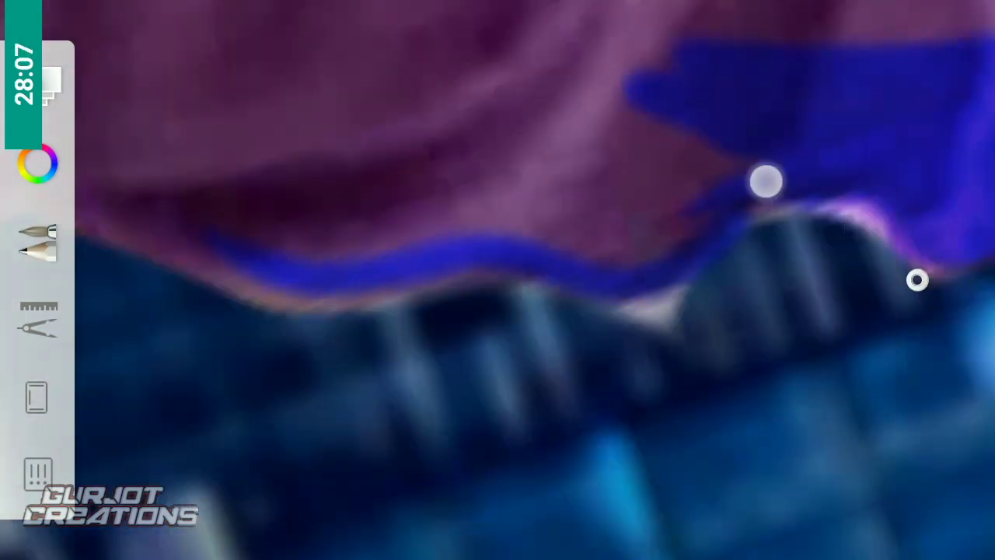
Step: Cover the remaining purple along the hem and the lower-left patch with blue strokes
{"action": "scroll", "coordinate": [567, 236], "scroll_direction": "down", "scroll_amount": 2}
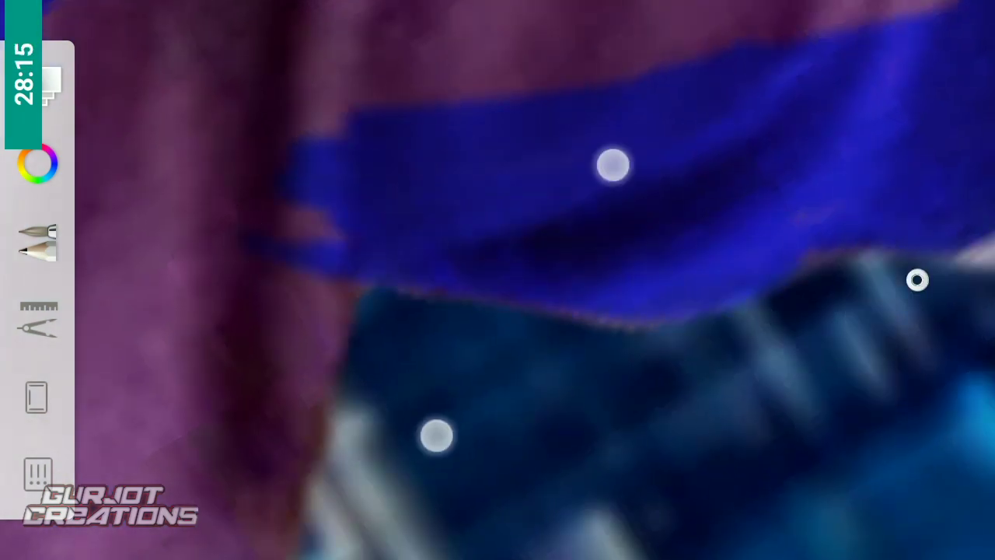
{"action": "scroll", "coordinate": [525, 300], "scroll_direction": "up", "scroll_amount": 2}
{"action": "left_click_drag", "start_coordinate": [249, 363], "coordinate": [593, 352]}
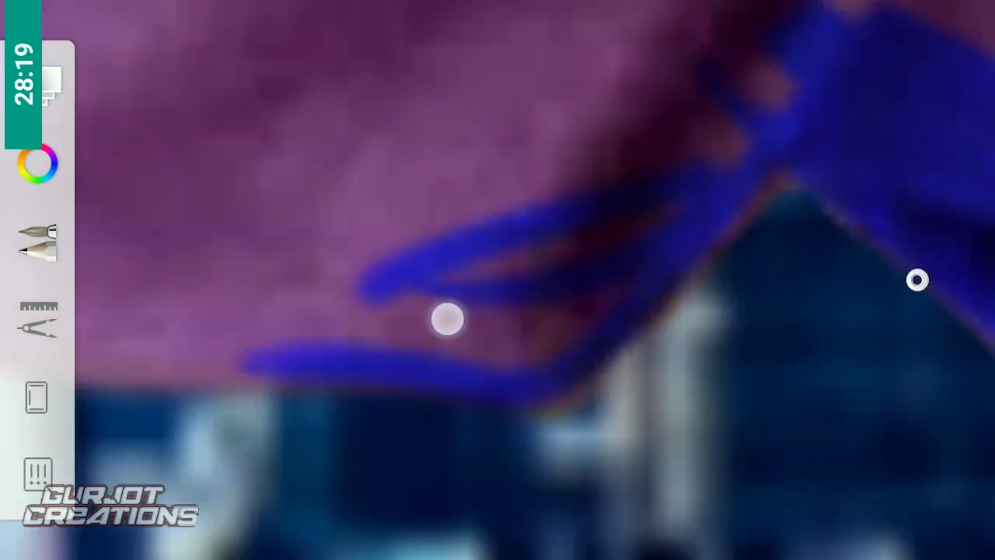
{"action": "scroll", "coordinate": [529, 260], "scroll_direction": "down", "scroll_amount": 2}
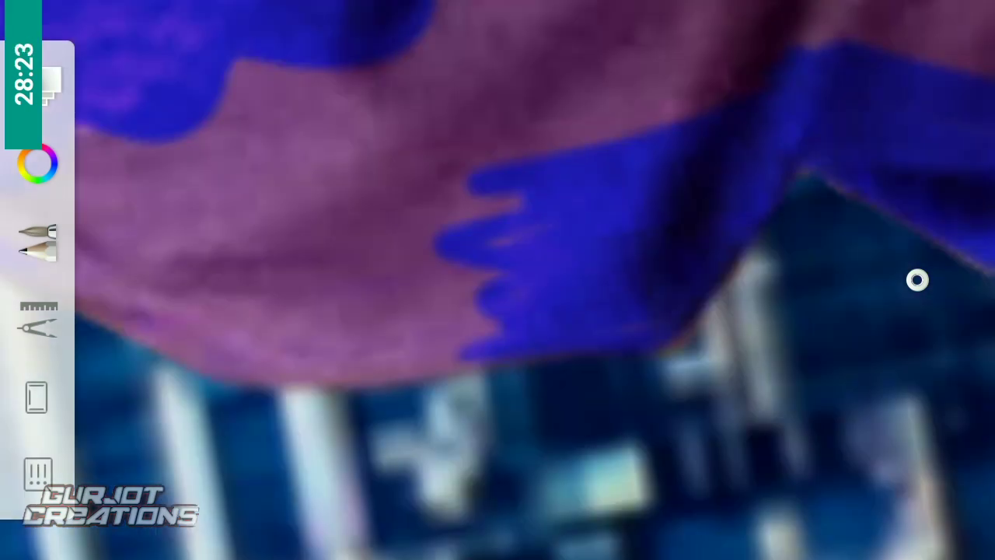
{"action": "left_click_drag", "start_coordinate": [297, 329], "coordinate": [384, 282]}
{"action": "left_click_drag", "start_coordinate": [621, 270], "coordinate": [210, 129]}
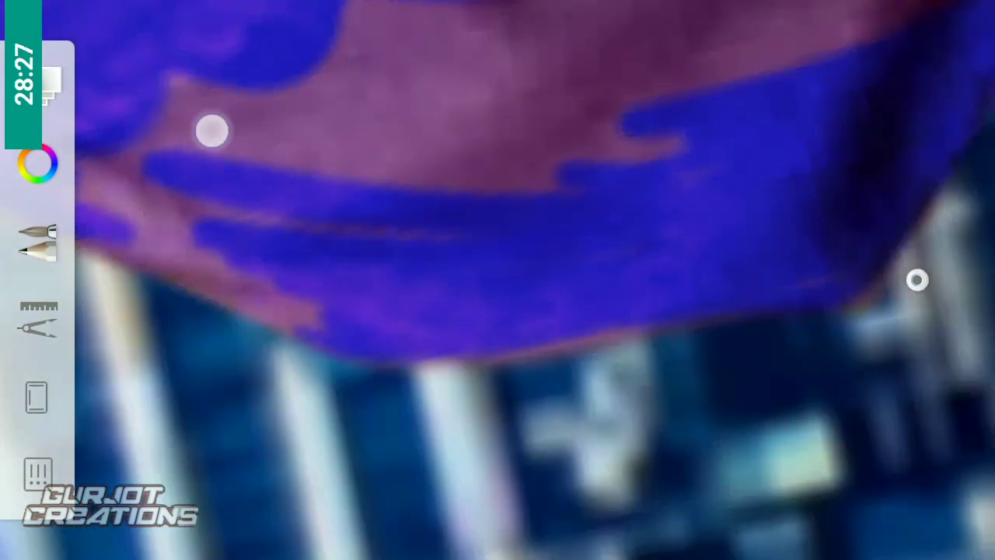
{"action": "left_click_drag", "start_coordinate": [498, 140], "coordinate": [272, 179]}
{"action": "scroll", "coordinate": [564, 236], "scroll_direction": "up", "scroll_amount": 2}
{"action": "left_click_drag", "start_coordinate": [564, 236], "coordinate": [254, 315]}
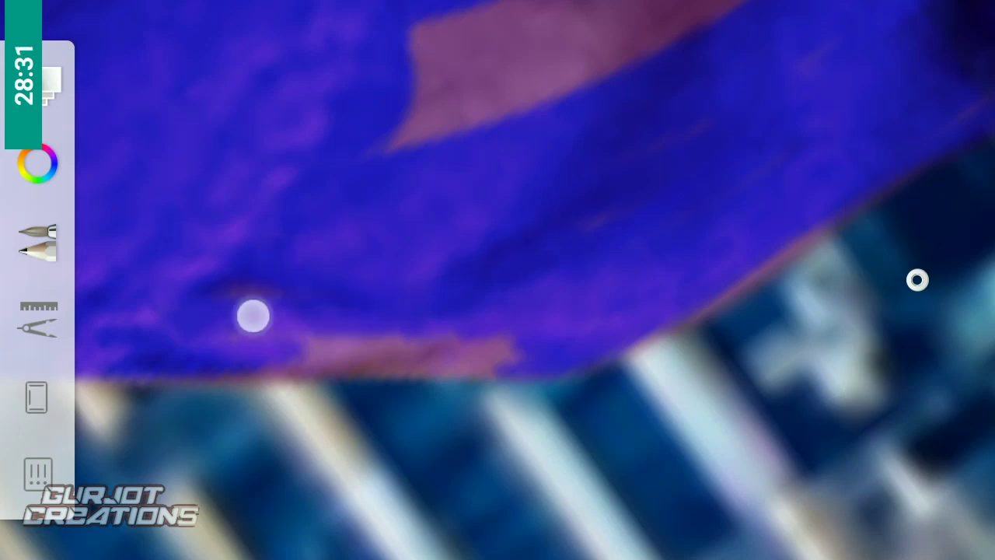
{"action": "left_click_drag", "start_coordinate": [631, 115], "coordinate": [878, 215]}
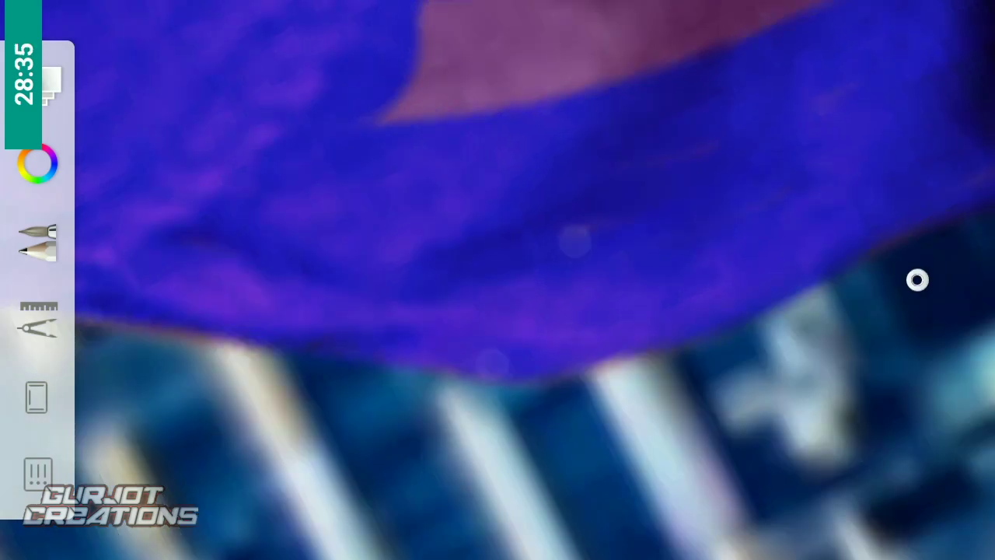
{"action": "scroll", "coordinate": [607, 249], "scroll_direction": "down", "scroll_amount": 5}
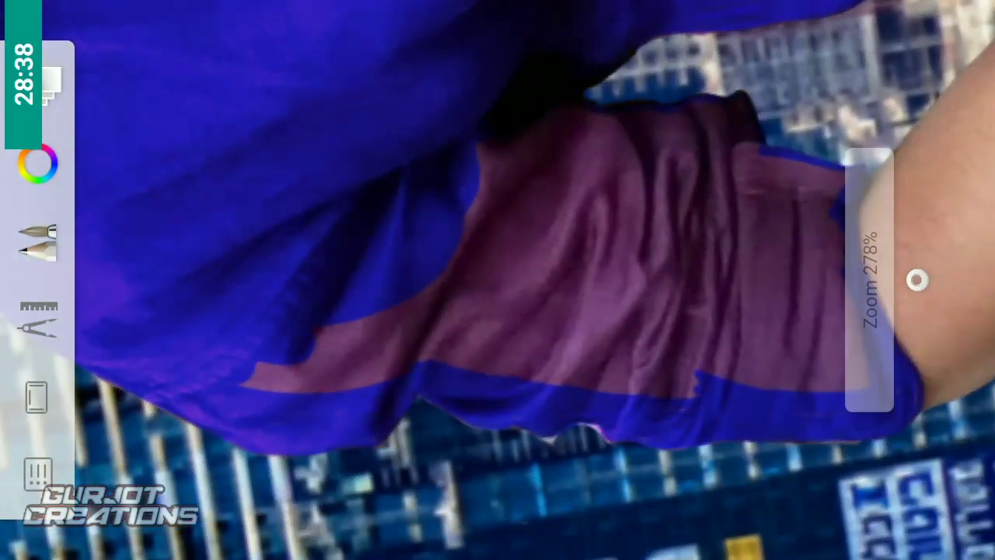
Step: Flood the purple rolled sleeve solid blue with the Fill tool and zoom out to check
{"action": "left_click", "coordinate": [38, 319]}
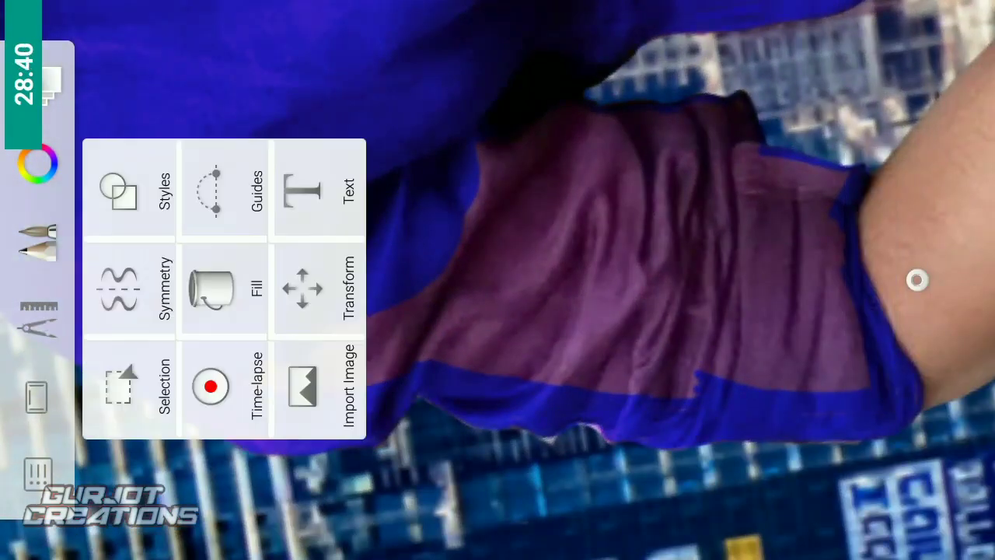
{"action": "left_click", "coordinate": [210, 288]}
{"action": "left_click_drag", "start_coordinate": [614, 259], "coordinate": [589, 94]}
{"action": "left_click", "coordinate": [918, 280]}
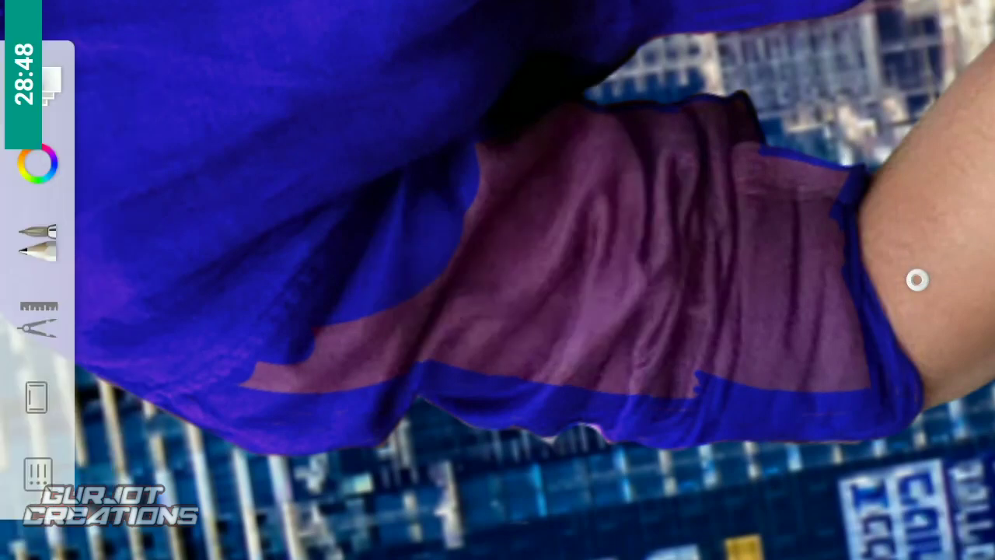
{"action": "left_click", "coordinate": [38, 318]}
{"action": "left_click", "coordinate": [241, 288]}
{"action": "left_click", "coordinate": [622, 256]}
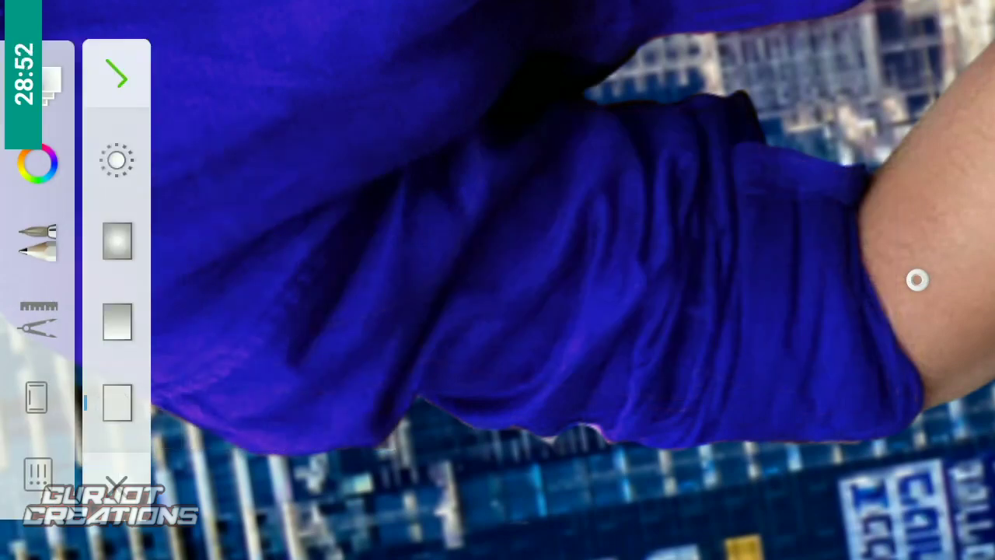
{"action": "scroll", "coordinate": [553, 249], "scroll_direction": "down", "scroll_amount": 3}
{"action": "scroll", "coordinate": [554, 311], "scroll_direction": "down", "scroll_amount": 3}
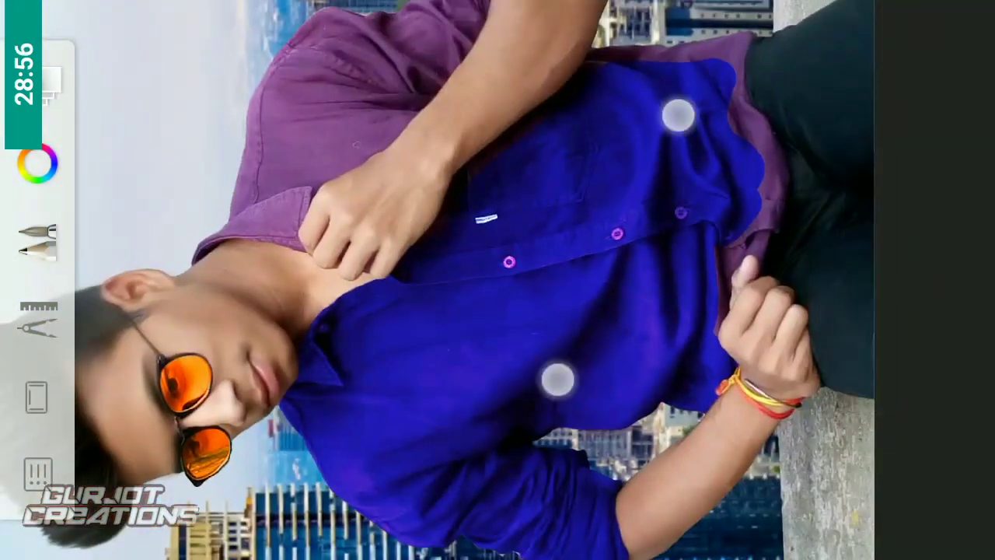
{"action": "scroll", "coordinate": [614, 249], "scroll_direction": "up", "scroll_amount": 5}
{"action": "scroll", "coordinate": [550, 246], "scroll_direction": "up", "scroll_amount": 5}
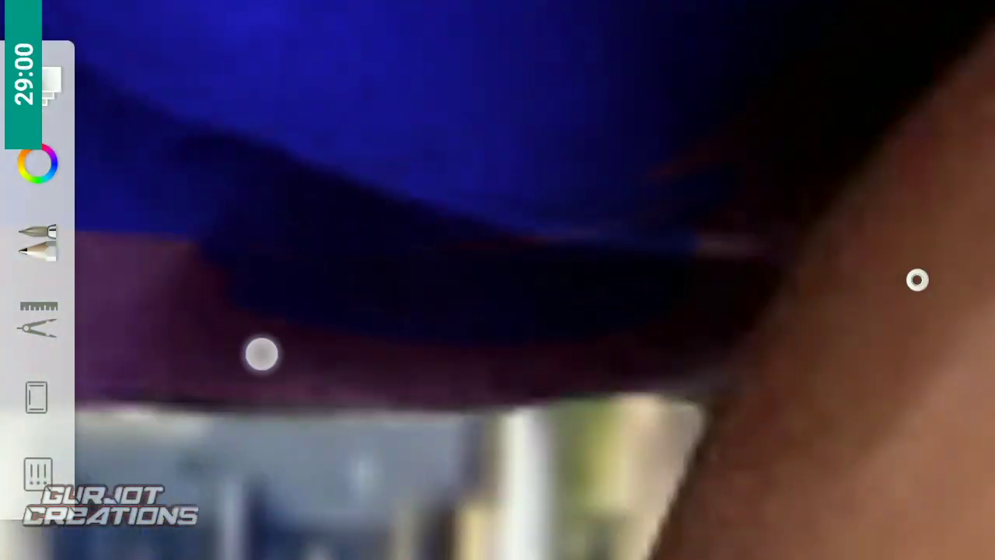
{"action": "left_click_drag", "start_coordinate": [544, 248], "coordinate": [528, 304]}
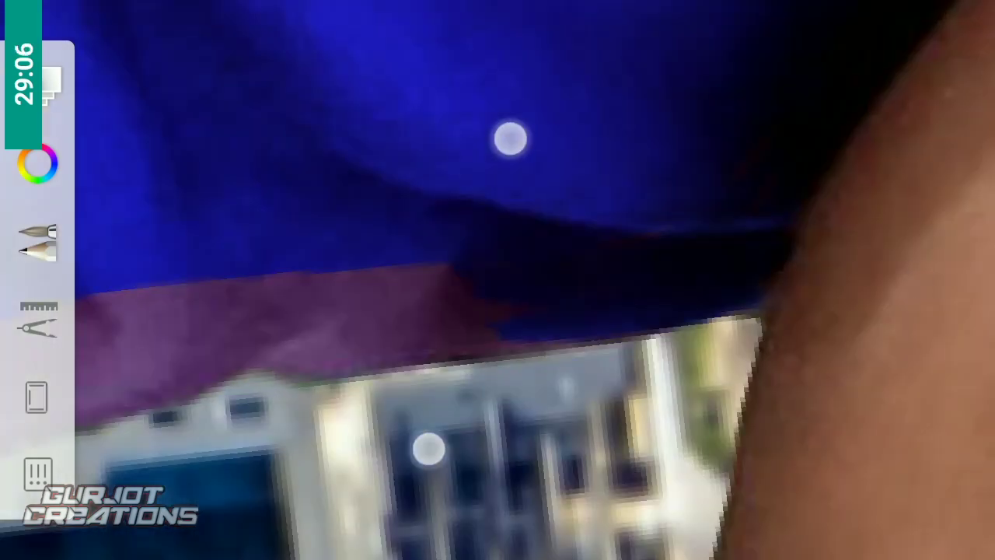
{"action": "left_click_drag", "start_coordinate": [508, 138], "coordinate": [558, 316]}
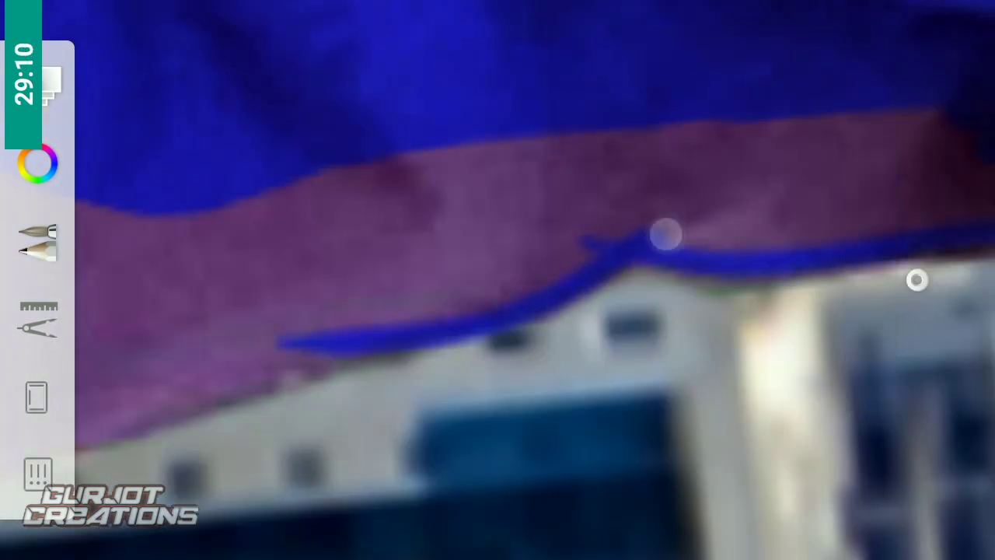
{"action": "left_click_drag", "start_coordinate": [666, 231], "coordinate": [401, 343]}
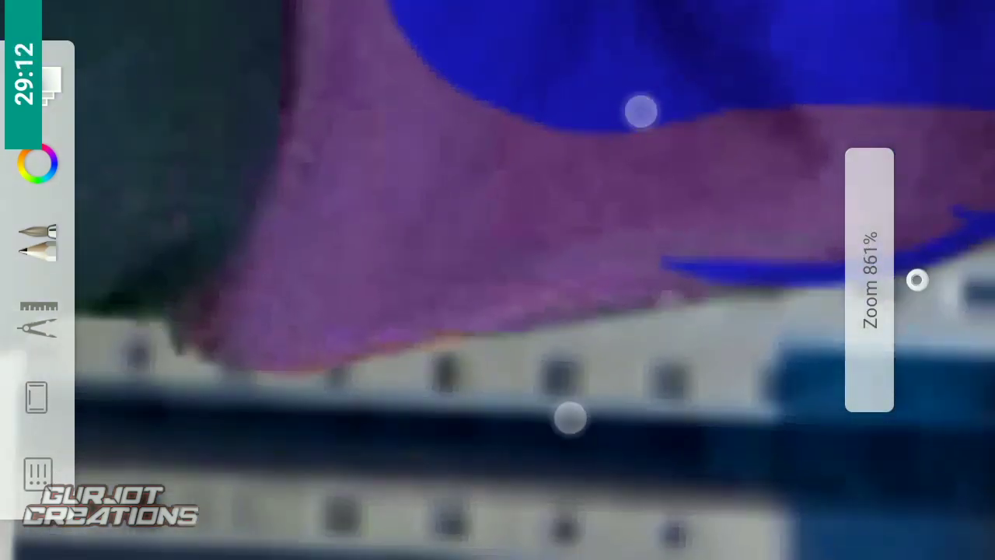
{"action": "mouse_move", "coordinate": [759, 276]}
{"action": "left_mouse_down"}
{"action": "mouse_move", "coordinate": [728, 233]}
{"action": "mouse_move", "coordinate": [564, 166]}
{"action": "left_mouse_up"}
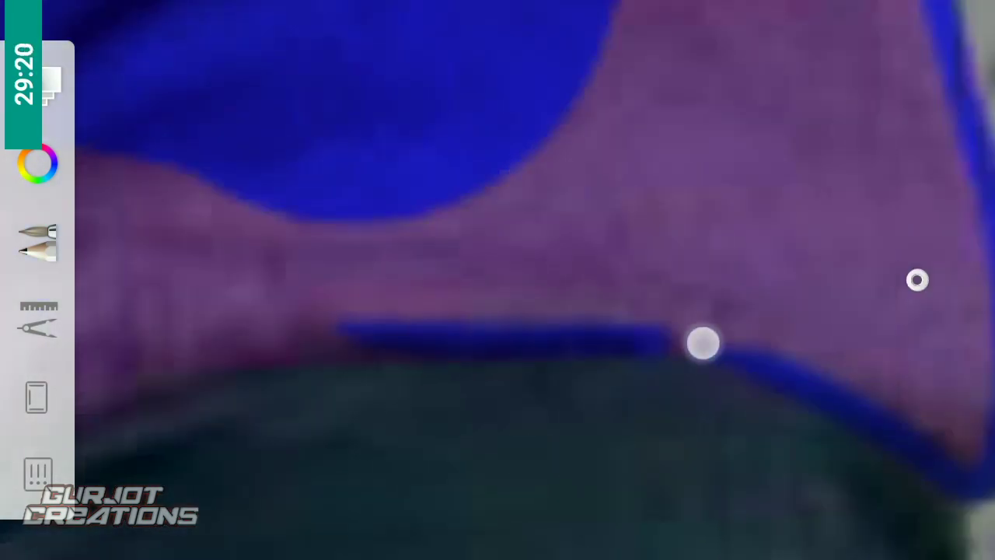
{"action": "mouse_move", "coordinate": [702, 342]}
{"action": "left_mouse_down"}
{"action": "mouse_move", "coordinate": [536, 176]}
{"action": "mouse_move", "coordinate": [547, 116]}
{"action": "mouse_move", "coordinate": [529, 306]}
{"action": "left_mouse_up"}
{"action": "mouse_move", "coordinate": [601, 182]}
{"action": "left_mouse_down"}
{"action": "mouse_move", "coordinate": [584, 135]}
{"action": "mouse_move", "coordinate": [286, 340]}
{"action": "left_mouse_up"}
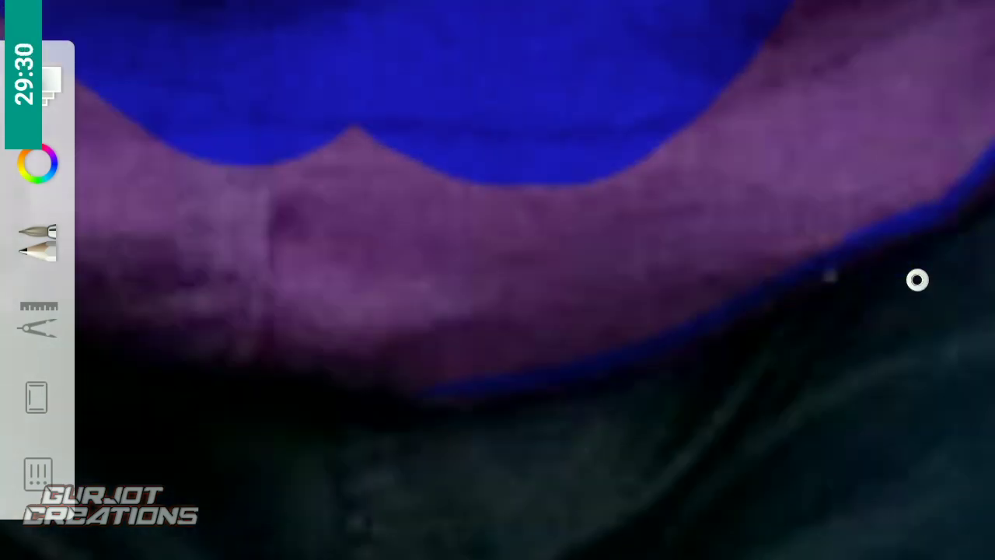
{"action": "left_click_drag", "start_coordinate": [640, 209], "coordinate": [658, 117]}
{"action": "left_click_drag", "start_coordinate": [464, 438], "coordinate": [515, 451]}
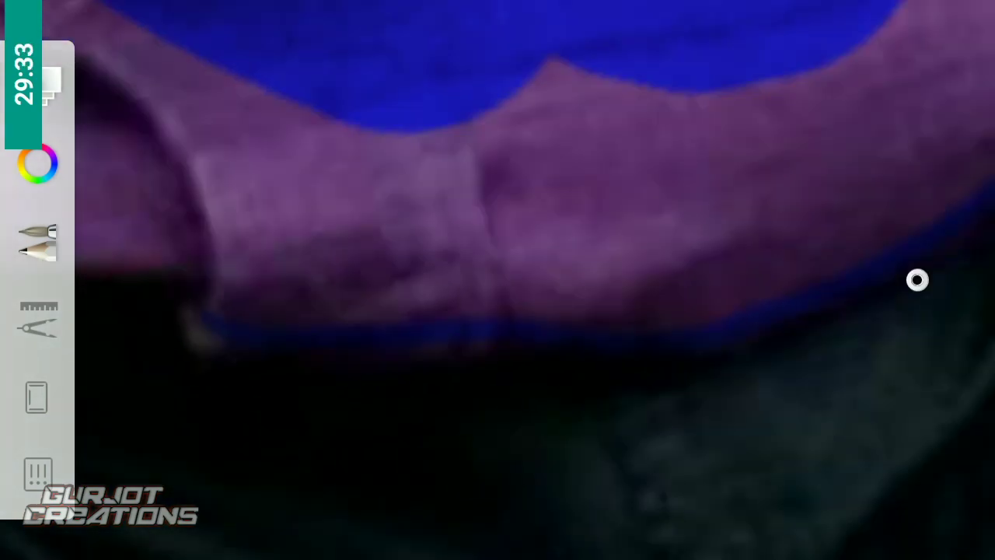
{"action": "left_click_drag", "start_coordinate": [630, 228], "coordinate": [766, 273]}
{"action": "mouse_move", "coordinate": [529, 434]}
{"action": "left_mouse_down"}
{"action": "mouse_move", "coordinate": [443, 459]}
{"action": "mouse_move", "coordinate": [425, 269]}
{"action": "left_mouse_up"}
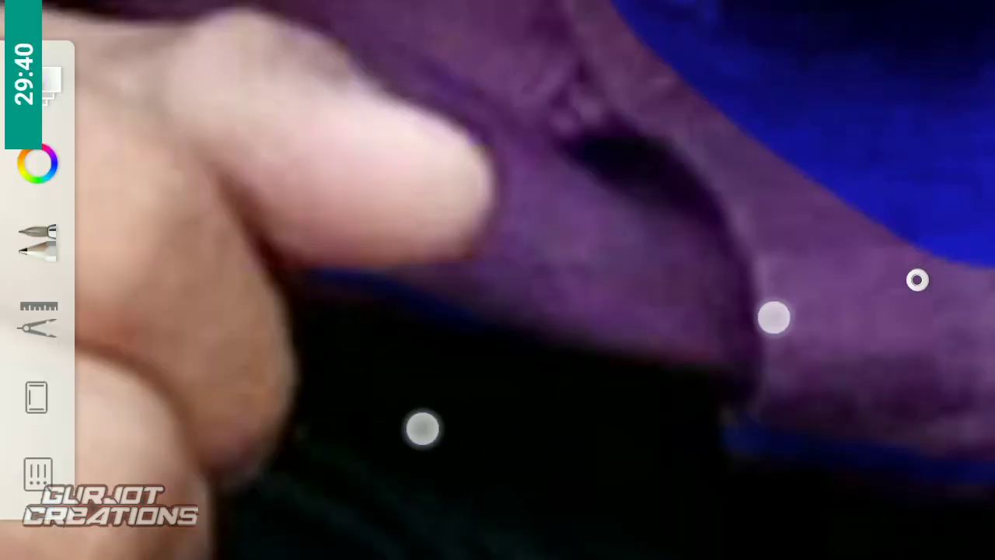
{"action": "left_click_drag", "start_coordinate": [422, 427], "coordinate": [573, 324]}
{"action": "left_click_drag", "start_coordinate": [640, 103], "coordinate": [599, 83]}
{"action": "left_click_drag", "start_coordinate": [537, 449], "coordinate": [491, 378]}
{"action": "left_click_drag", "start_coordinate": [599, 82], "coordinate": [435, 187]}
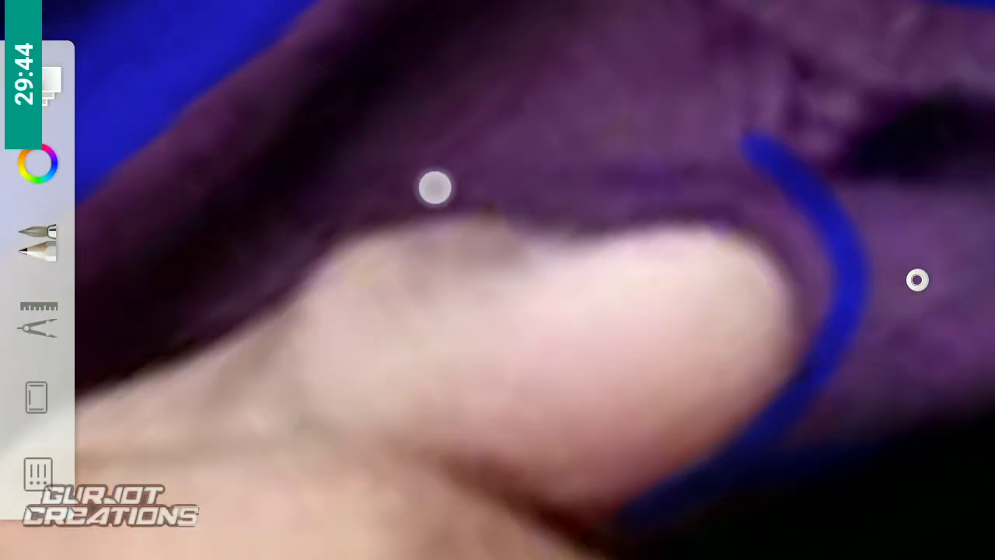
{"action": "left_click_drag", "start_coordinate": [629, 162], "coordinate": [533, 65]}
{"action": "left_click_drag", "start_coordinate": [472, 399], "coordinate": [438, 384]}
{"action": "left_click_drag", "start_coordinate": [534, 64], "coordinate": [658, 82]}
{"action": "left_click_drag", "start_coordinate": [438, 384], "coordinate": [558, 415]}
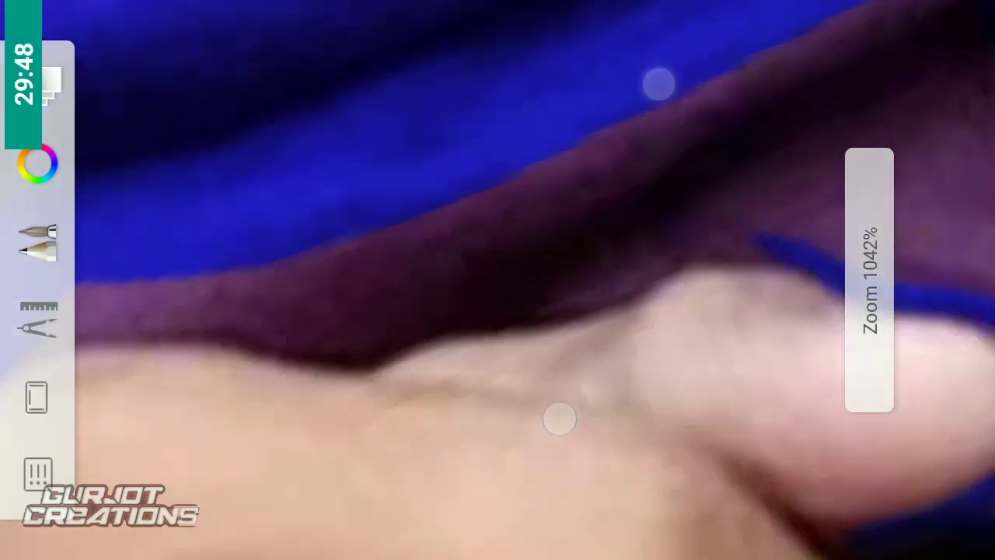
{"action": "left_click_drag", "start_coordinate": [202, 314], "coordinate": [394, 342]}
{"action": "scroll", "coordinate": [513, 311], "scroll_direction": "up", "scroll_amount": 3}
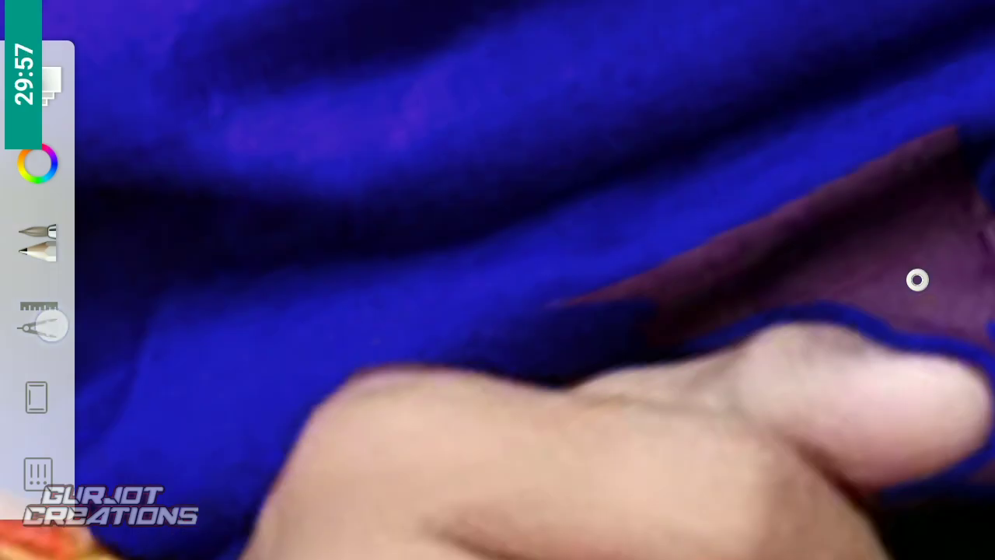
Step: Fill the brownish shirt strip and the purple sleeve around the stroke with blue
{"action": "left_click", "coordinate": [38, 318]}
{"action": "left_click", "coordinate": [133, 283]}
{"action": "left_click", "coordinate": [751, 280]}
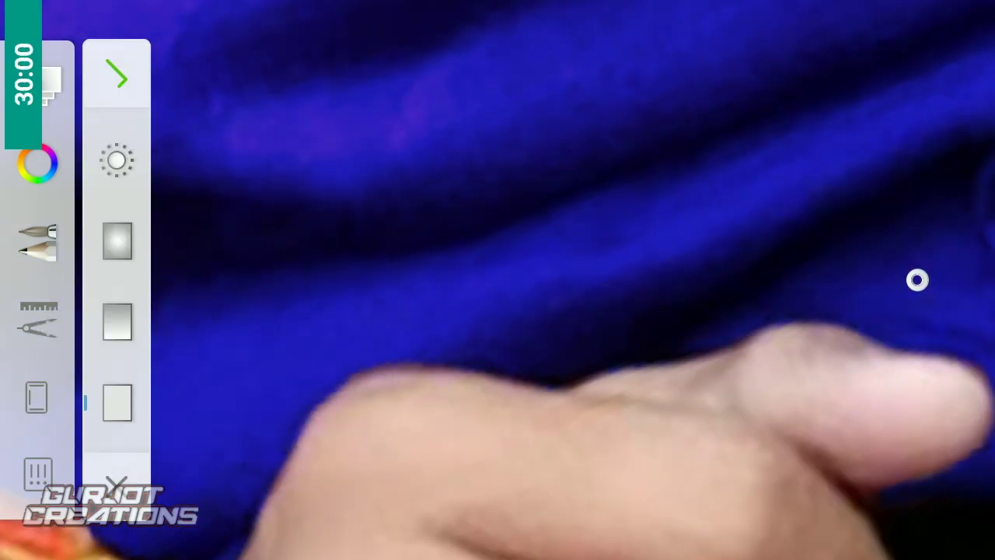
{"action": "scroll", "coordinate": [544, 319], "scroll_direction": "down", "scroll_amount": 5}
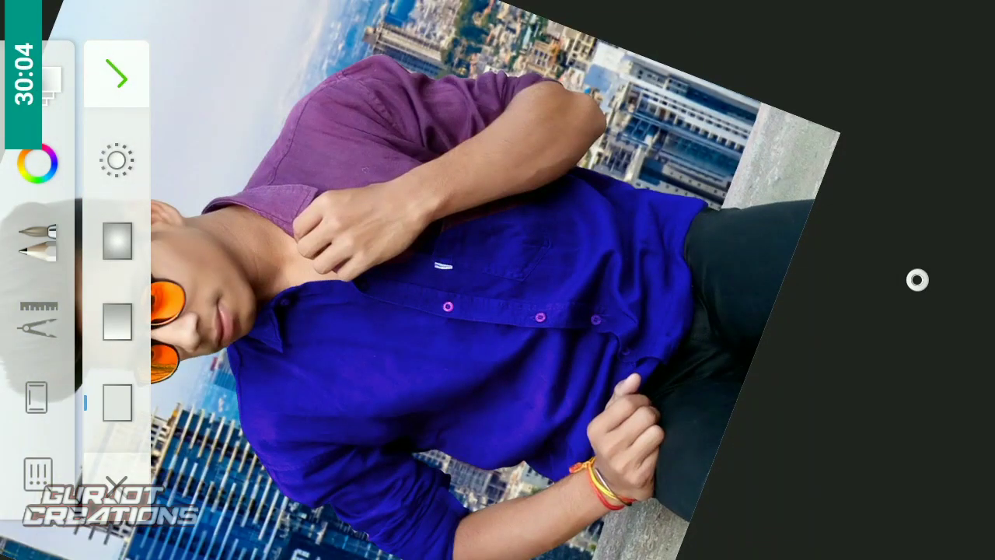
{"action": "scroll", "coordinate": [490, 311], "scroll_direction": "up", "scroll_amount": 3}
{"action": "scroll", "coordinate": [490, 304], "scroll_direction": "up", "scroll_amount": 3}
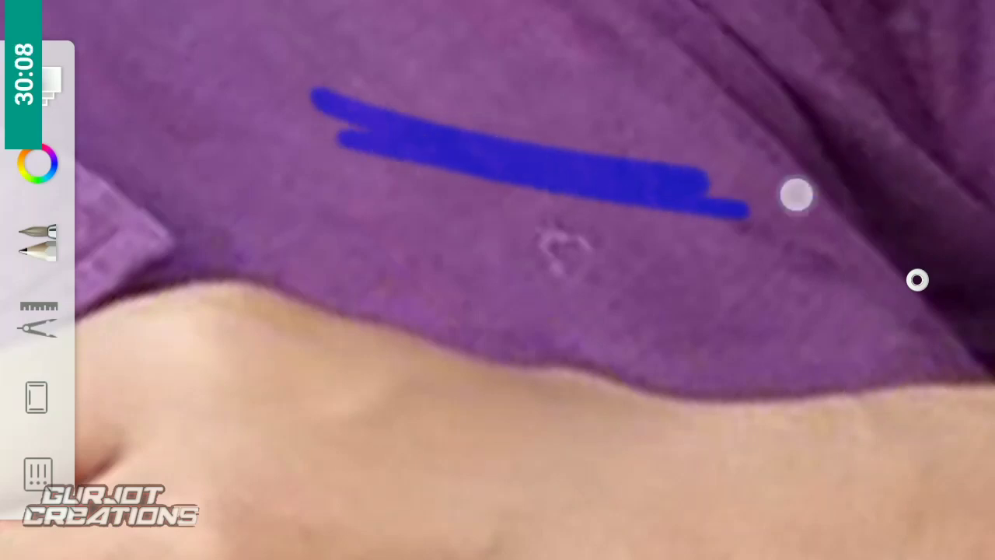
{"action": "left_click", "coordinate": [515, 138]}
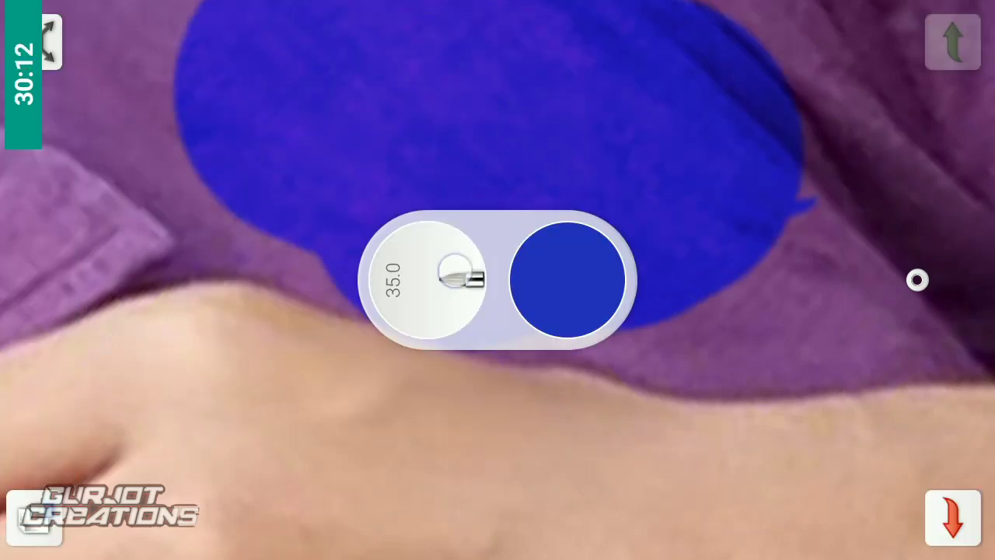
Step: Set the brush size to about 5.8 and fill the upper-left purple sleeve area blue
{"action": "left_click_drag", "start_coordinate": [424, 279], "coordinate": [491, 295]}
{"action": "scroll", "coordinate": [740, 260], "scroll_direction": "up", "scroll_amount": 3}
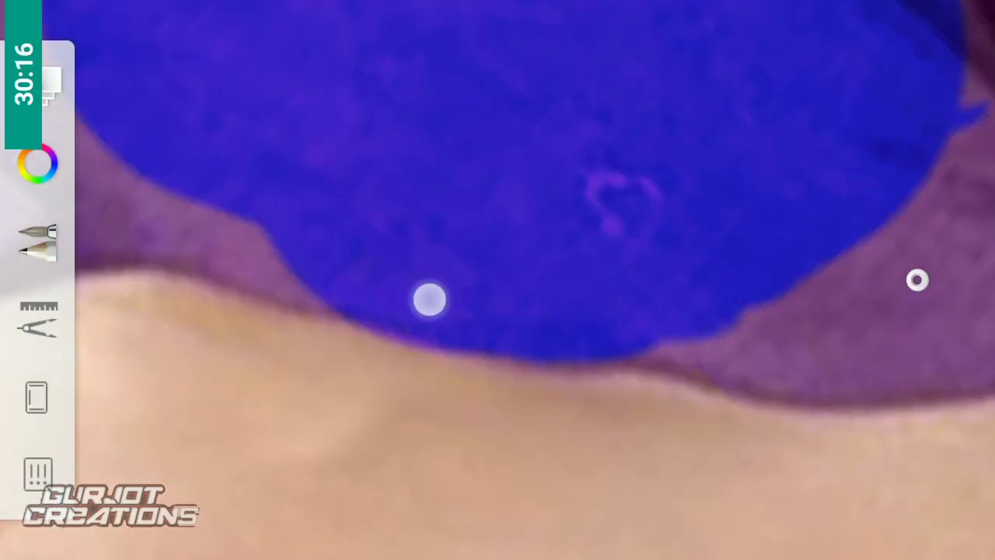
{"action": "scroll", "coordinate": [459, 326], "scroll_direction": "down", "scroll_amount": 1}
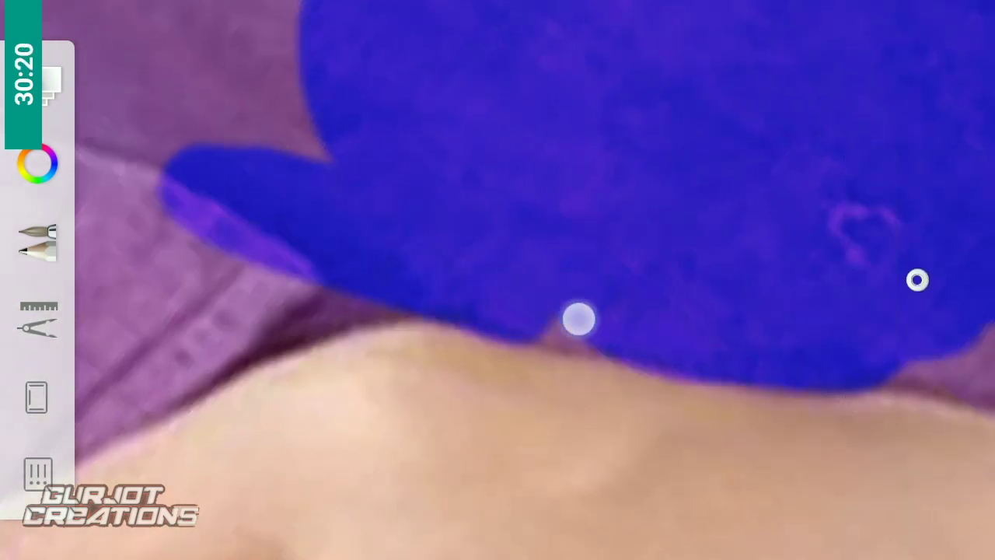
{"action": "scroll", "coordinate": [600, 226], "scroll_direction": "up", "scroll_amount": 1}
{"action": "left_click", "coordinate": [275, 111]}
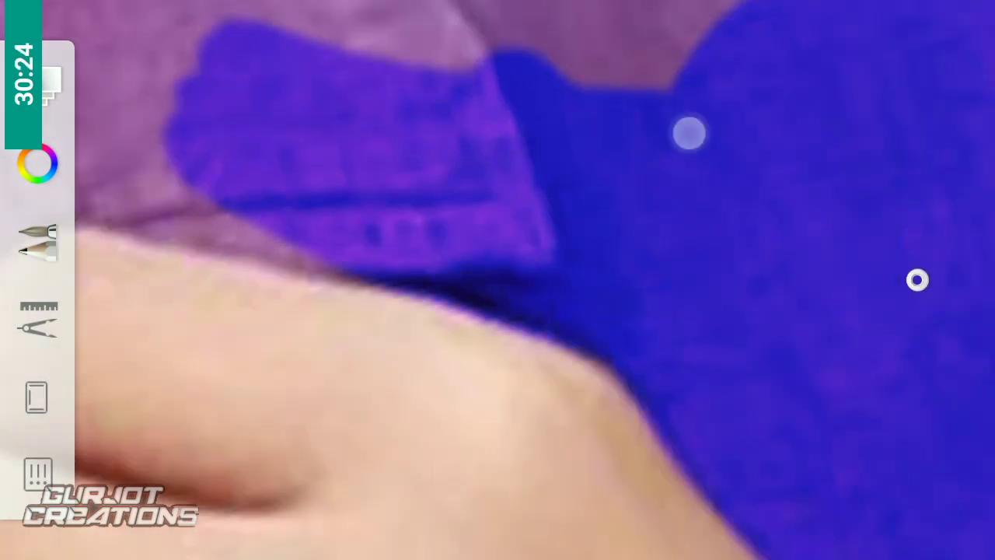
{"action": "scroll", "coordinate": [498, 264], "scroll_direction": "down", "scroll_amount": 3}
{"action": "scroll", "coordinate": [498, 265], "scroll_direction": "up", "scroll_amount": 2}
Step: Paint the pocket and the adjacent hem line blue
{"action": "left_click_drag", "start_coordinate": [564, 191], "coordinate": [644, 76]}
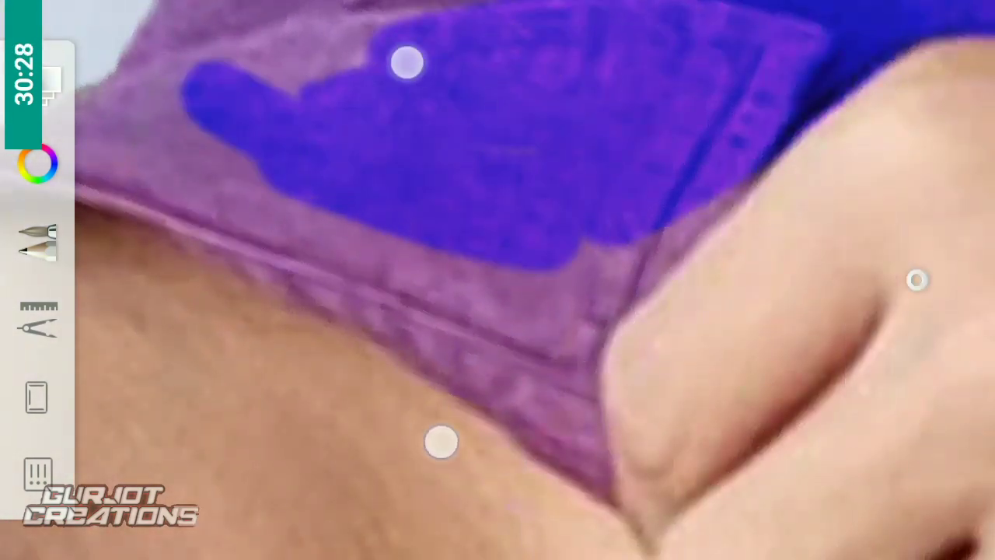
{"action": "left_click_drag", "start_coordinate": [614, 280], "coordinate": [345, 264]}
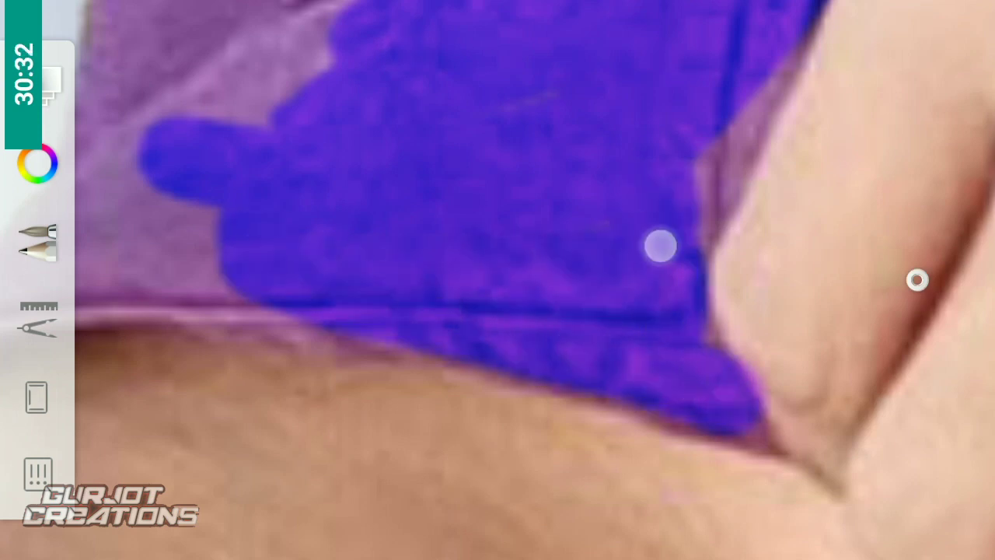
{"action": "scroll", "coordinate": [715, 99], "scroll_direction": "down", "scroll_amount": 2}
{"action": "scroll", "coordinate": [554, 251], "scroll_direction": "up", "scroll_amount": 2}
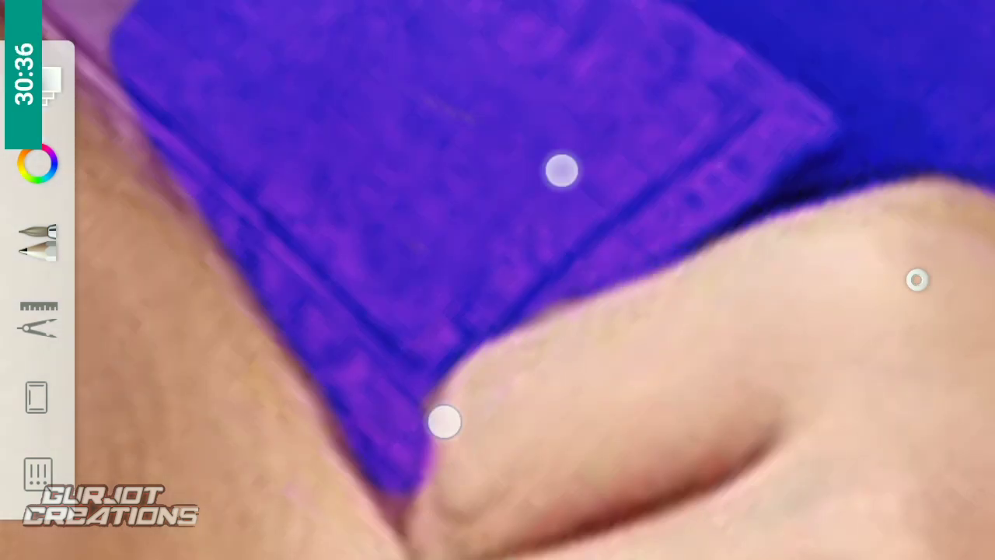
{"action": "scroll", "coordinate": [498, 350], "scroll_direction": "up", "scroll_amount": 3}
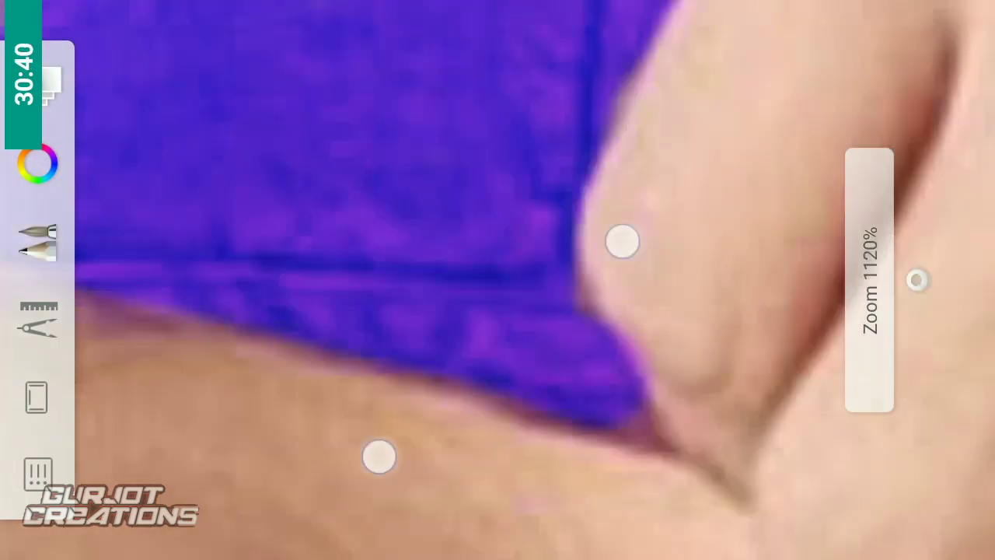
{"action": "left_click_drag", "start_coordinate": [622, 242], "coordinate": [777, 353]}
{"action": "scroll", "coordinate": [486, 329], "scroll_direction": "down", "scroll_amount": 2}
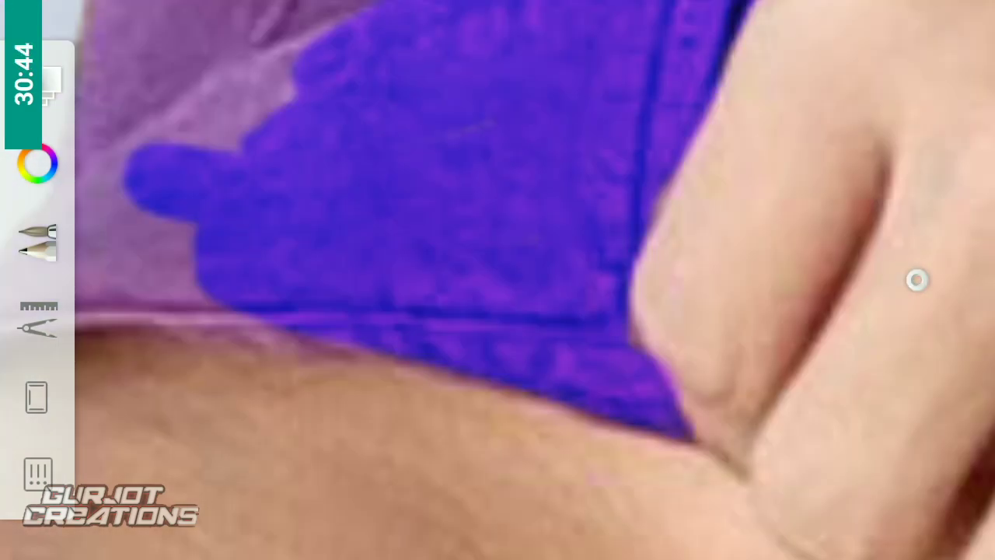
{"action": "left_click_drag", "start_coordinate": [448, 226], "coordinate": [477, 226]}
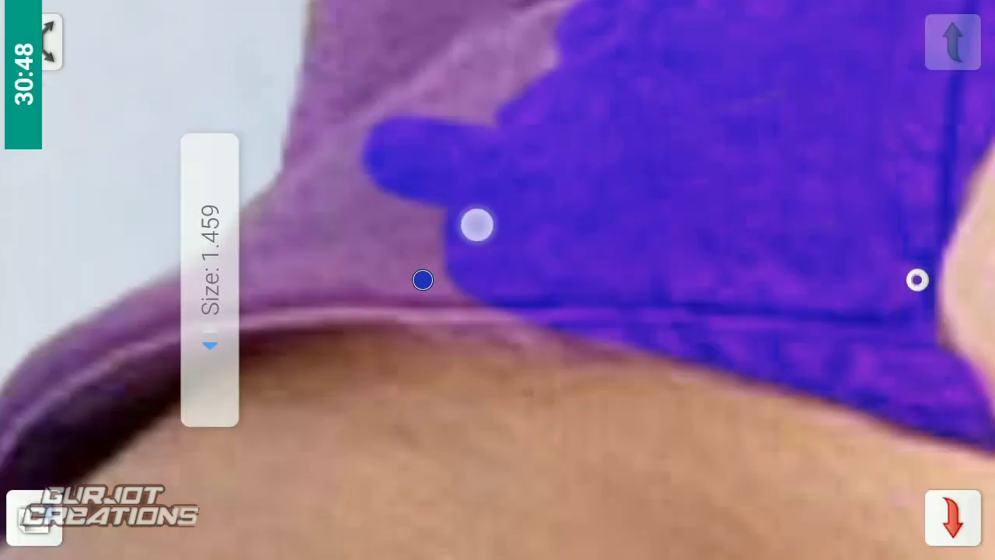
{"action": "scroll", "coordinate": [553, 302], "scroll_direction": "up", "scroll_amount": 2}
{"action": "left_click_drag", "start_coordinate": [326, 269], "coordinate": [583, 305]}
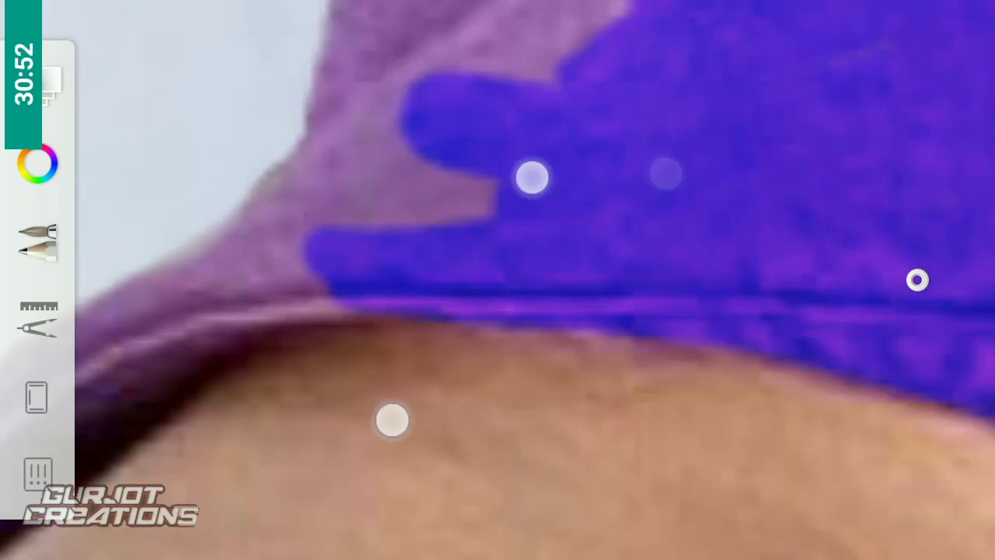
{"action": "scroll", "coordinate": [462, 299], "scroll_direction": "up", "scroll_amount": 1}
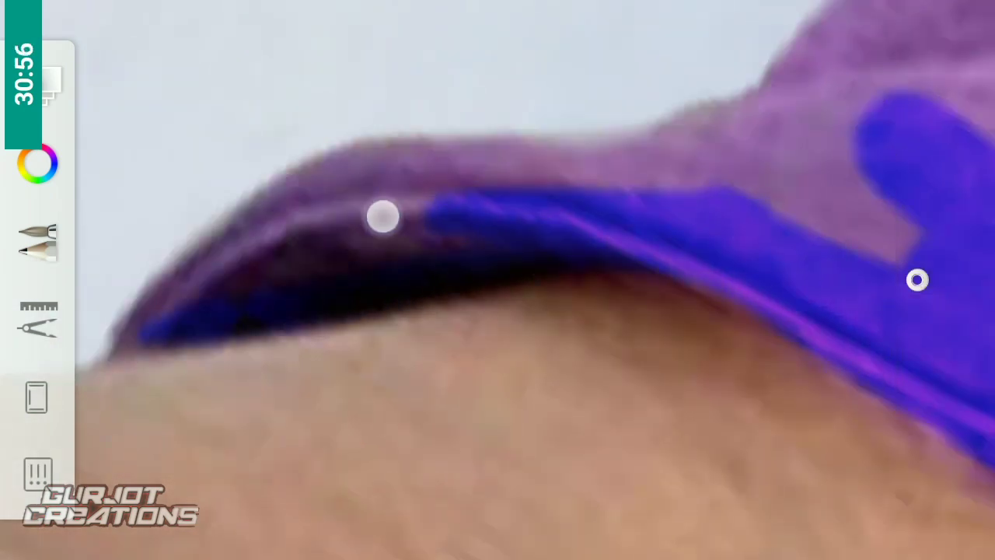
Step: Rotate the canvas to the hem and scribble blue over the purple hem fold
{"action": "left_click_drag", "start_coordinate": [399, 167], "coordinate": [467, 202]}
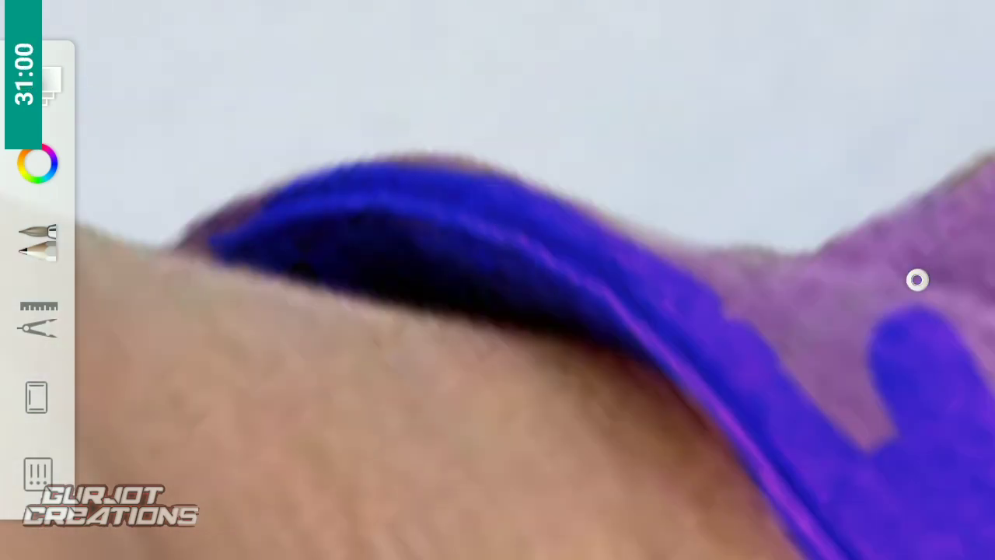
{"action": "left_click_drag", "start_coordinate": [551, 96], "coordinate": [362, 261]}
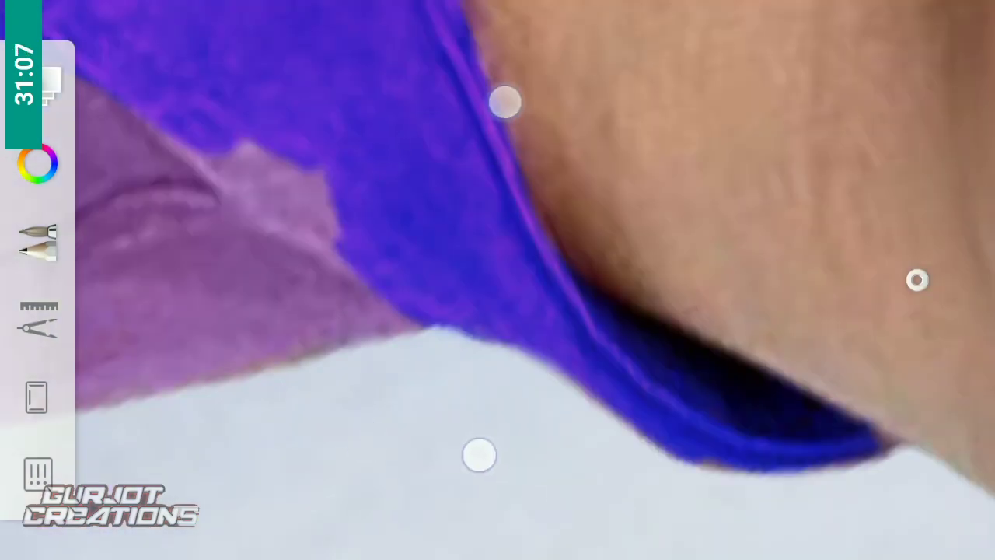
{"action": "left_click_drag", "start_coordinate": [444, 251], "coordinate": [462, 319]}
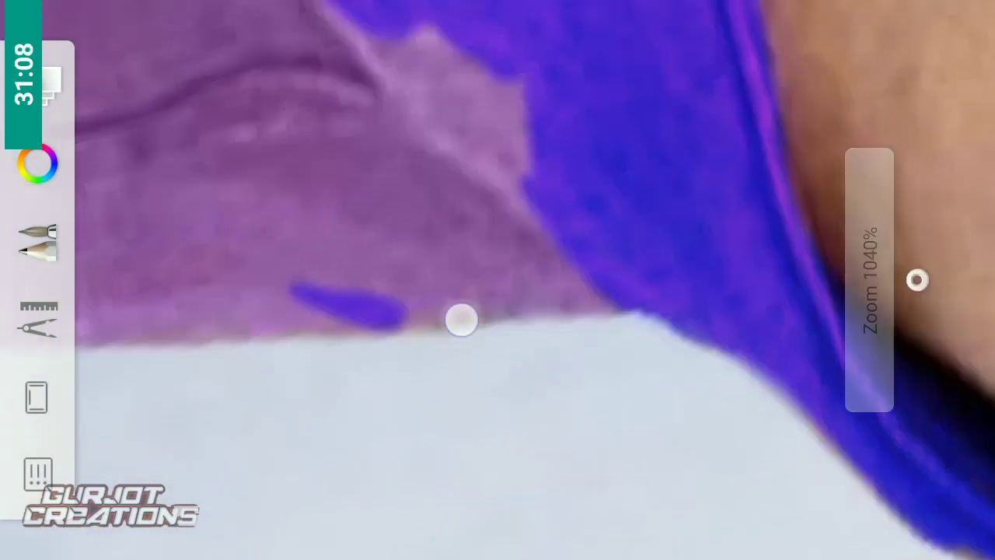
{"action": "mouse_move", "coordinate": [545, 257]}
{"action": "left_mouse_down"}
{"action": "mouse_move", "coordinate": [259, 289]}
{"action": "mouse_move", "coordinate": [254, 102]}
{"action": "mouse_move", "coordinate": [487, 36]}
{"action": "mouse_move", "coordinate": [424, 75]}
{"action": "mouse_move", "coordinate": [568, 209]}
{"action": "mouse_move", "coordinate": [598, 178]}
{"action": "left_mouse_up"}
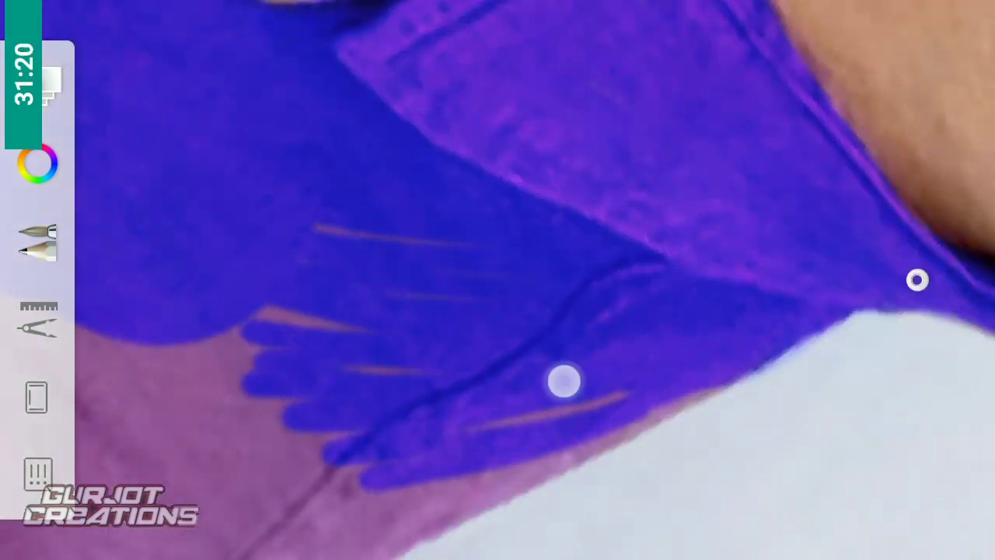
Step: Paint blue along the first stretch of the lower hem and the purple above it
{"action": "mouse_move", "coordinate": [571, 233]}
{"action": "left_mouse_down"}
{"action": "mouse_move", "coordinate": [651, 132]}
{"action": "mouse_move", "coordinate": [317, 374]}
{"action": "left_mouse_up"}
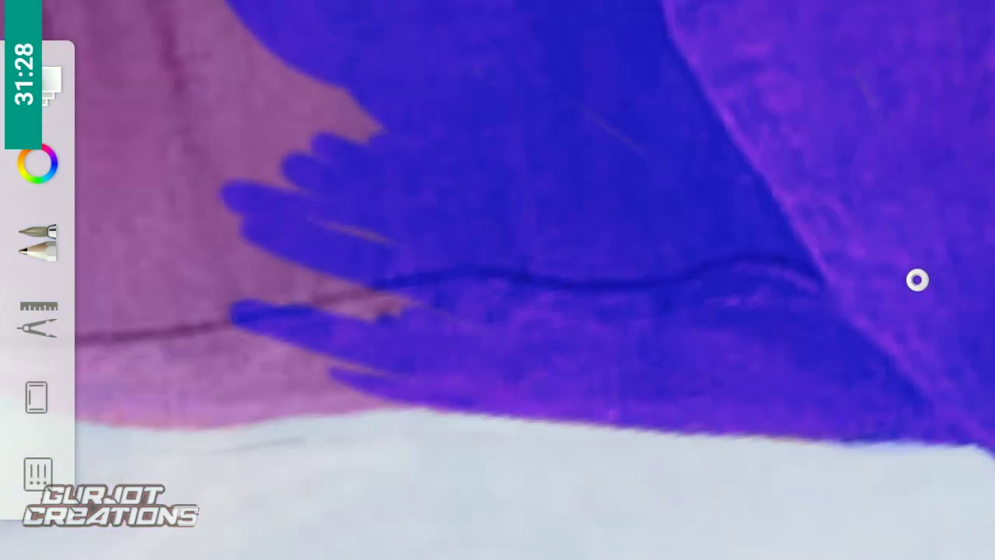
{"action": "left_click_drag", "start_coordinate": [533, 180], "coordinate": [555, 96]}
{"action": "left_click_drag", "start_coordinate": [272, 358], "coordinate": [650, 290]}
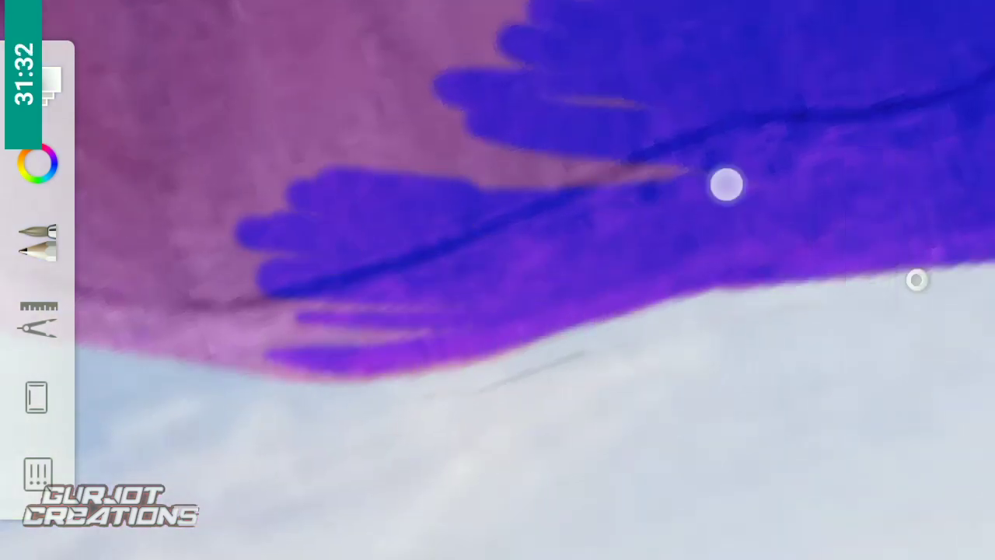
{"action": "left_click_drag", "start_coordinate": [758, 83], "coordinate": [631, 145]}
{"action": "left_click_drag", "start_coordinate": [241, 212], "coordinate": [444, 291]}
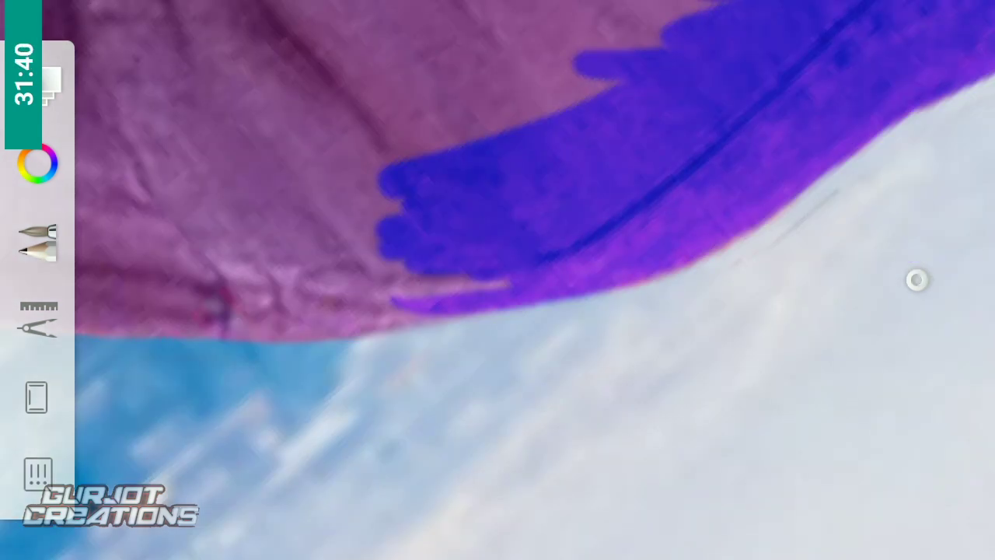
{"action": "mouse_move", "coordinate": [511, 161]}
{"action": "left_mouse_down"}
{"action": "mouse_move", "coordinate": [520, 300]}
{"action": "mouse_move", "coordinate": [390, 245]}
{"action": "left_mouse_up"}
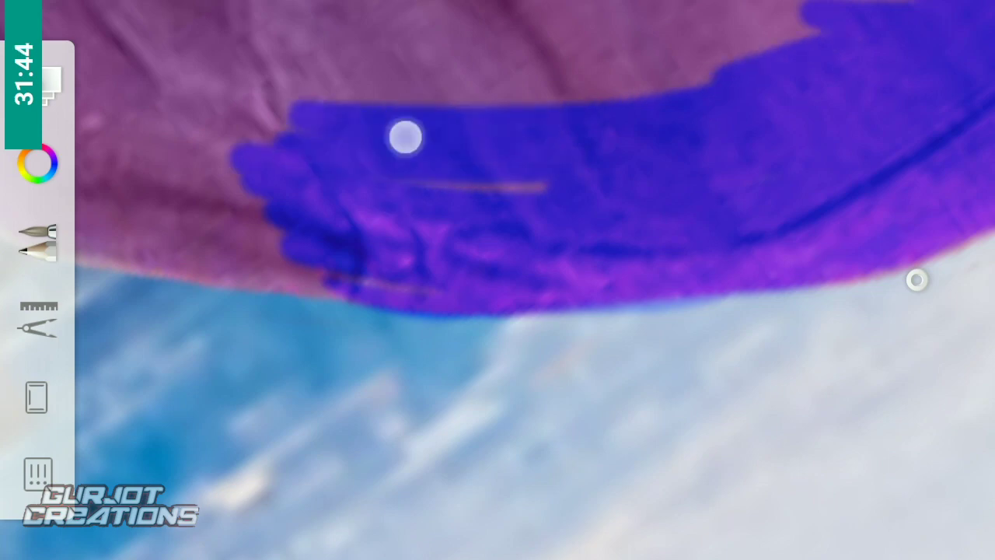
{"action": "left_click_drag", "start_coordinate": [542, 140], "coordinate": [497, 233]}
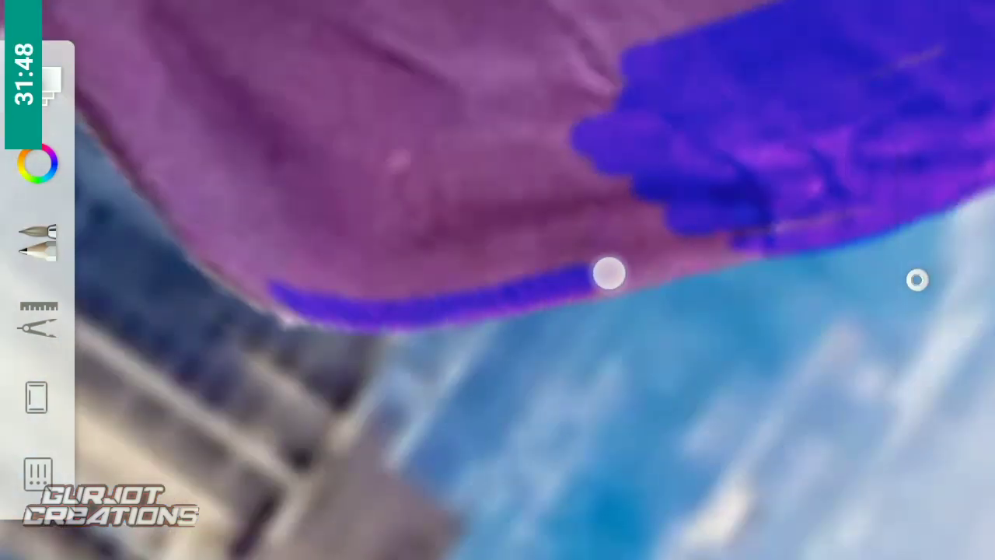
{"action": "left_click_drag", "start_coordinate": [609, 274], "coordinate": [675, 208]}
Step: Paint thin blue lines along the hem section above the buildings
{"action": "mouse_move", "coordinate": [463, 347]}
{"action": "left_mouse_down"}
{"action": "mouse_move", "coordinate": [422, 381]}
{"action": "mouse_move", "coordinate": [281, 300]}
{"action": "left_mouse_up"}
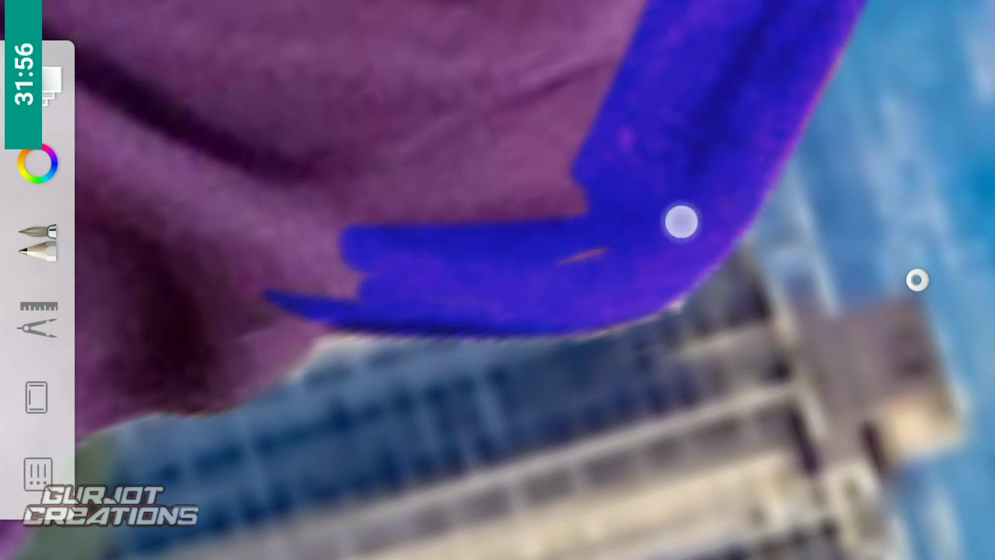
{"action": "left_click_drag", "start_coordinate": [681, 222], "coordinate": [620, 149]}
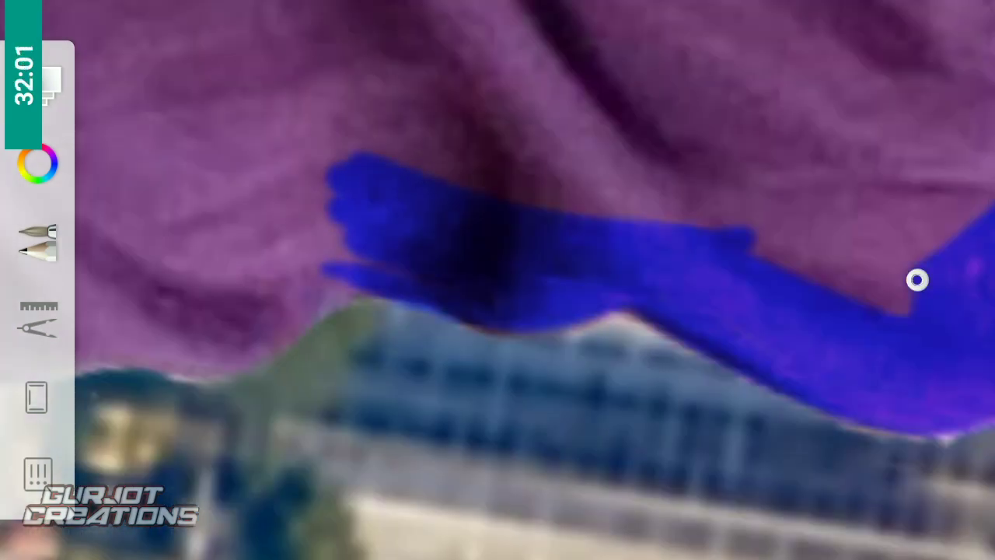
{"action": "left_click_drag", "start_coordinate": [375, 181], "coordinate": [502, 425]}
{"action": "left_click_drag", "start_coordinate": [249, 248], "coordinate": [455, 284]}
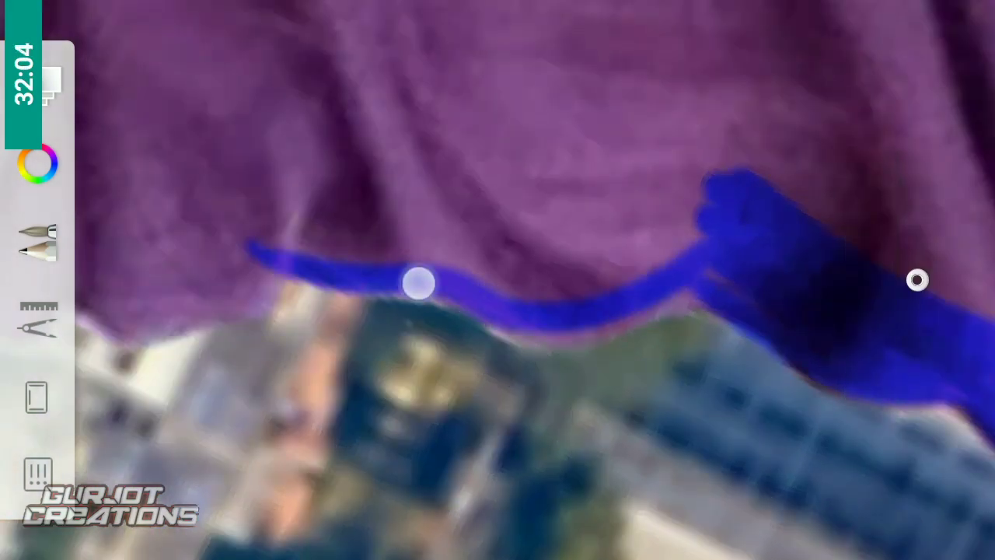
{"action": "mouse_move", "coordinate": [738, 249]}
{"action": "left_mouse_down"}
{"action": "mouse_move", "coordinate": [589, 126]}
{"action": "mouse_move", "coordinate": [540, 102]}
{"action": "left_mouse_up"}
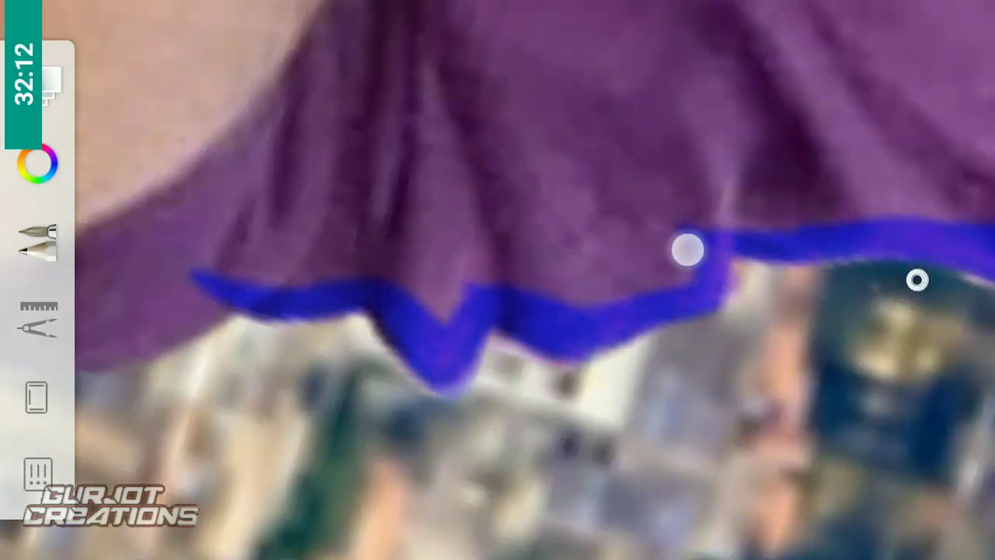
{"action": "mouse_move", "coordinate": [645, 239]}
{"action": "left_mouse_down"}
{"action": "mouse_move", "coordinate": [497, 111]}
{"action": "mouse_move", "coordinate": [538, 295]}
{"action": "left_mouse_up"}
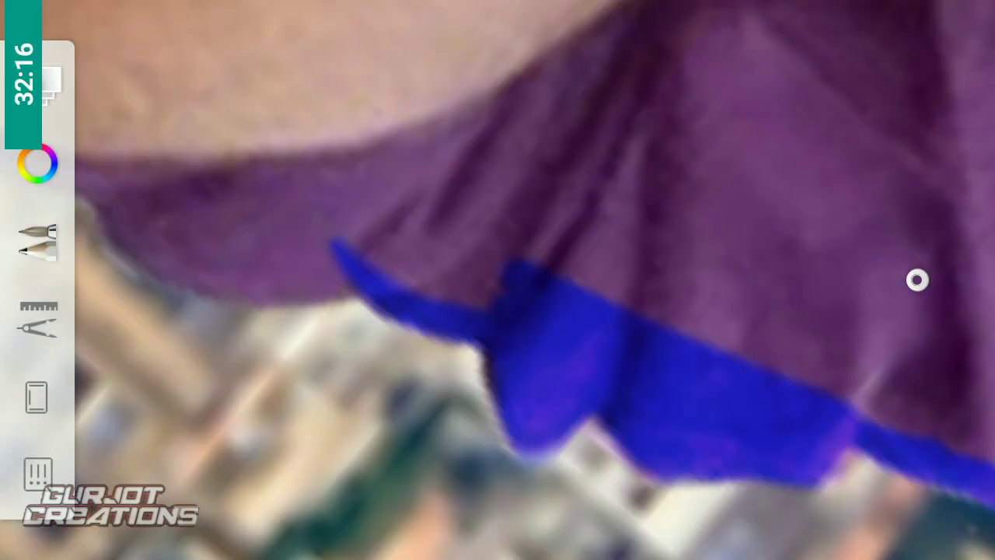
{"action": "left_click_drag", "start_coordinate": [543, 420], "coordinate": [583, 94]}
{"action": "left_click_drag", "start_coordinate": [152, 183], "coordinate": [325, 247]}
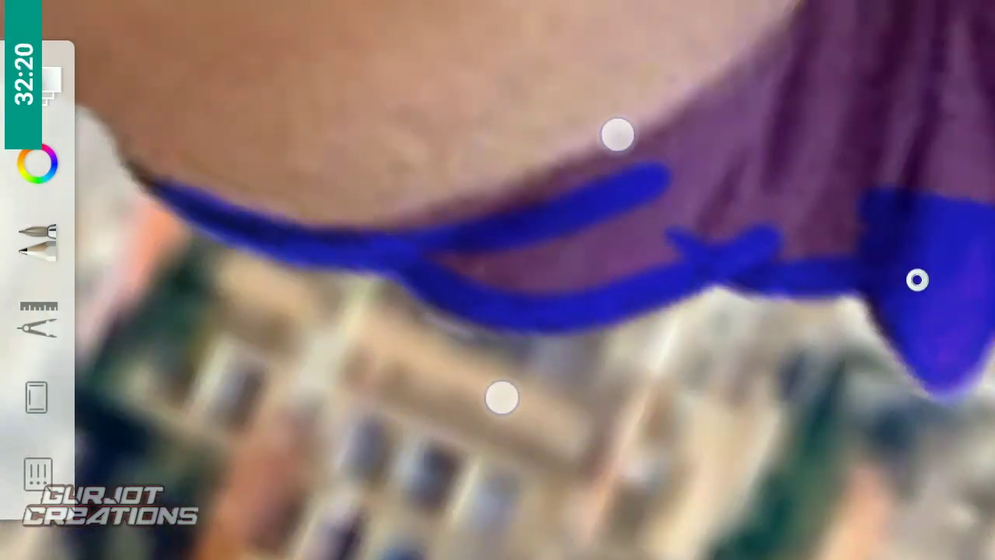
Step: Paint blue along the hem where the shirt meets the man's skin
{"action": "mouse_move", "coordinate": [618, 135]}
{"action": "left_mouse_down"}
{"action": "mouse_move", "coordinate": [497, 234]}
{"action": "mouse_move", "coordinate": [311, 127]}
{"action": "left_mouse_up"}
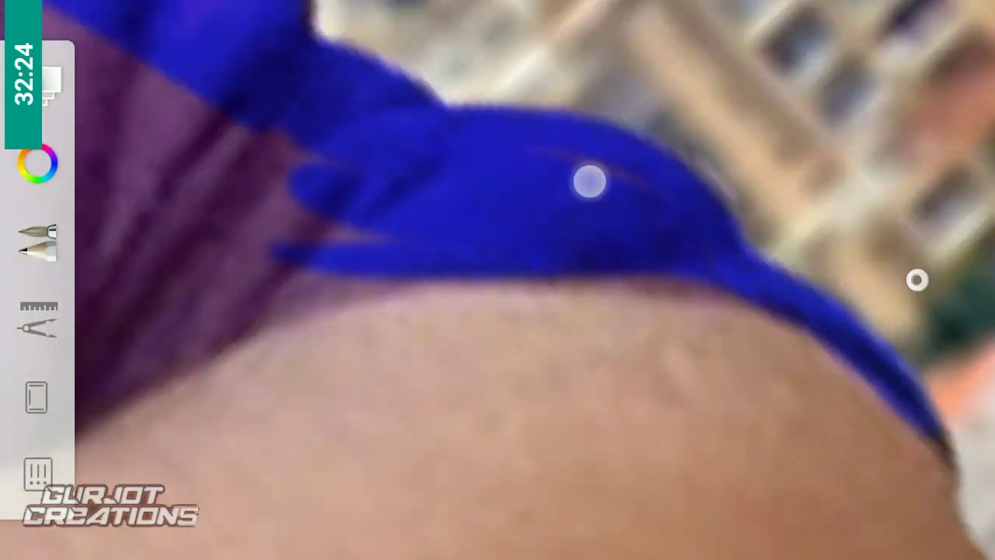
{"action": "mouse_move", "coordinate": [590, 181]}
{"action": "left_mouse_down"}
{"action": "mouse_move", "coordinate": [534, 125]}
{"action": "mouse_move", "coordinate": [545, 93]}
{"action": "left_mouse_up"}
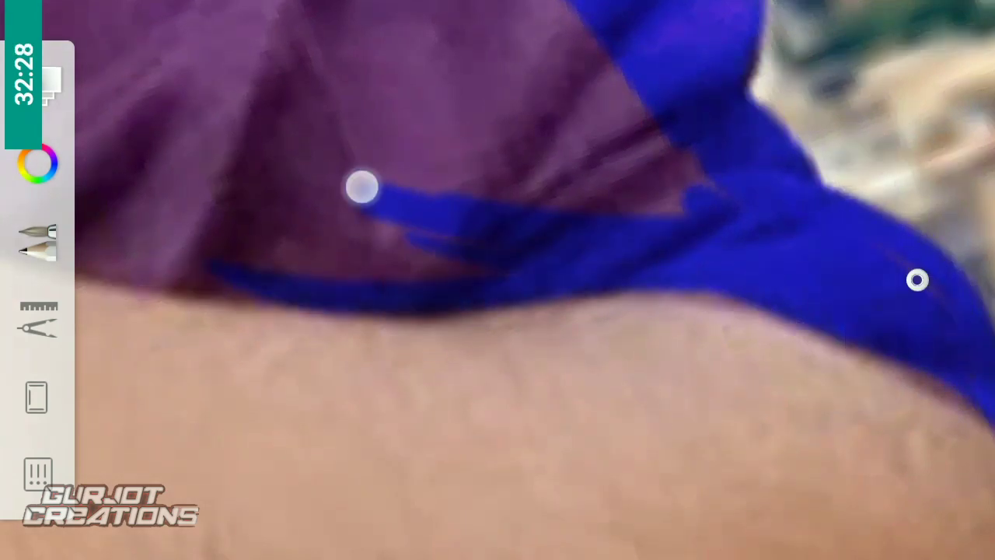
{"action": "mouse_move", "coordinate": [373, 76]}
{"action": "left_mouse_down"}
{"action": "mouse_move", "coordinate": [424, 127]}
{"action": "mouse_move", "coordinate": [475, 131]}
{"action": "left_mouse_up"}
{"action": "left_click_drag", "start_coordinate": [330, 253], "coordinate": [537, 269]}
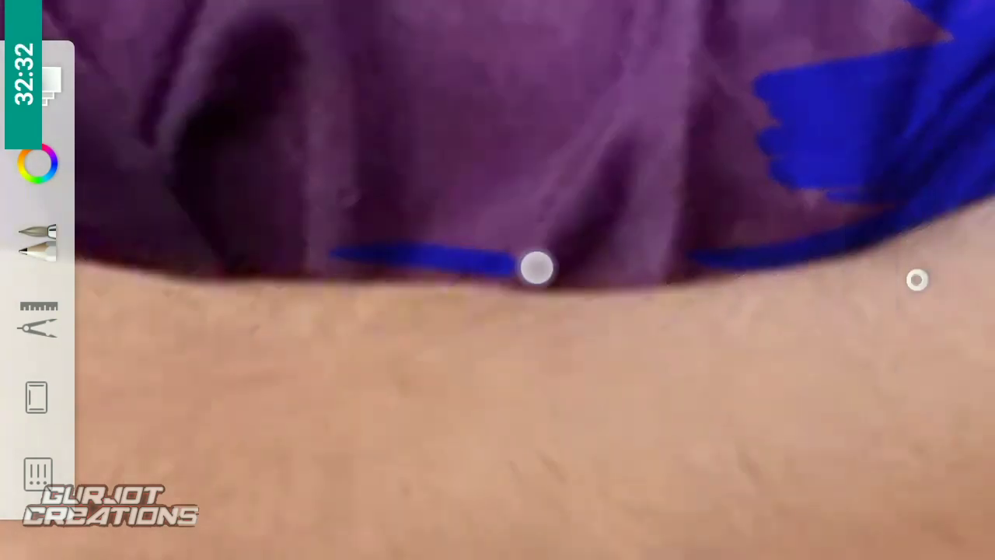
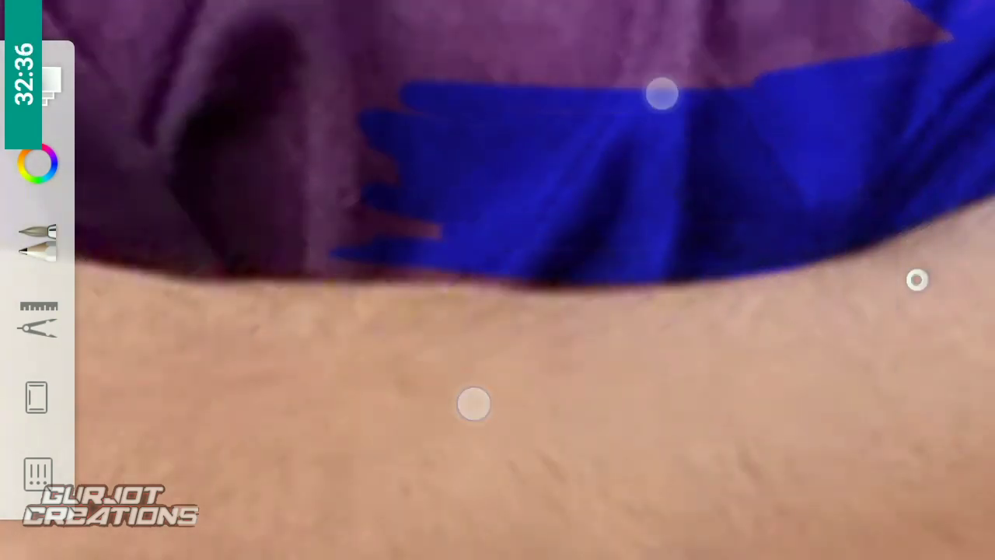
Step: Paint blue over the shirt's remaining purple edges on the Overlay layer, then zoom out to 64%
{"action": "left_click_drag", "start_coordinate": [661, 94], "coordinate": [576, 145]}
{"action": "left_click_drag", "start_coordinate": [404, 289], "coordinate": [517, 272]}
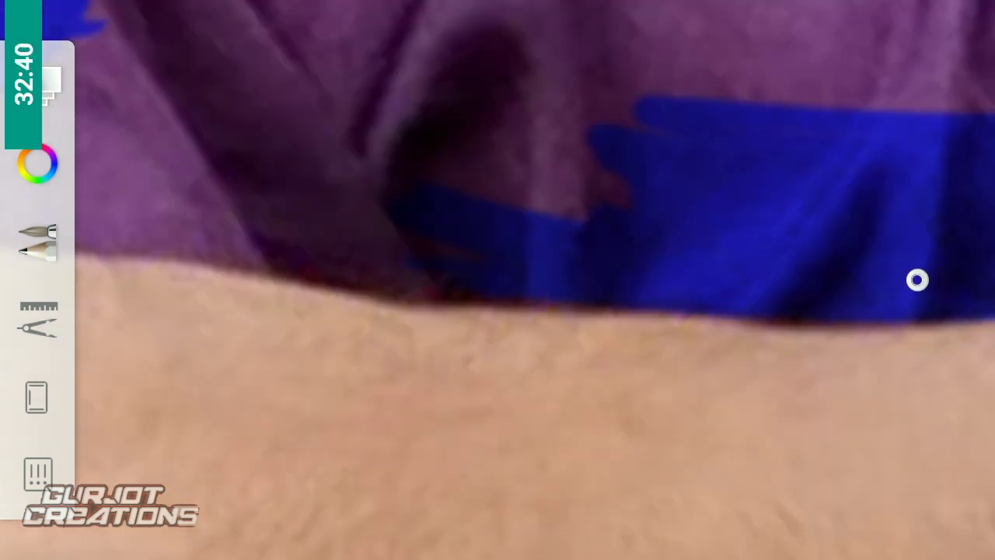
{"action": "left_click_drag", "start_coordinate": [607, 89], "coordinate": [544, 124]}
{"action": "left_click_drag", "start_coordinate": [482, 308], "coordinate": [916, 206]}
{"action": "left_click_drag", "start_coordinate": [645, 194], "coordinate": [658, 135]}
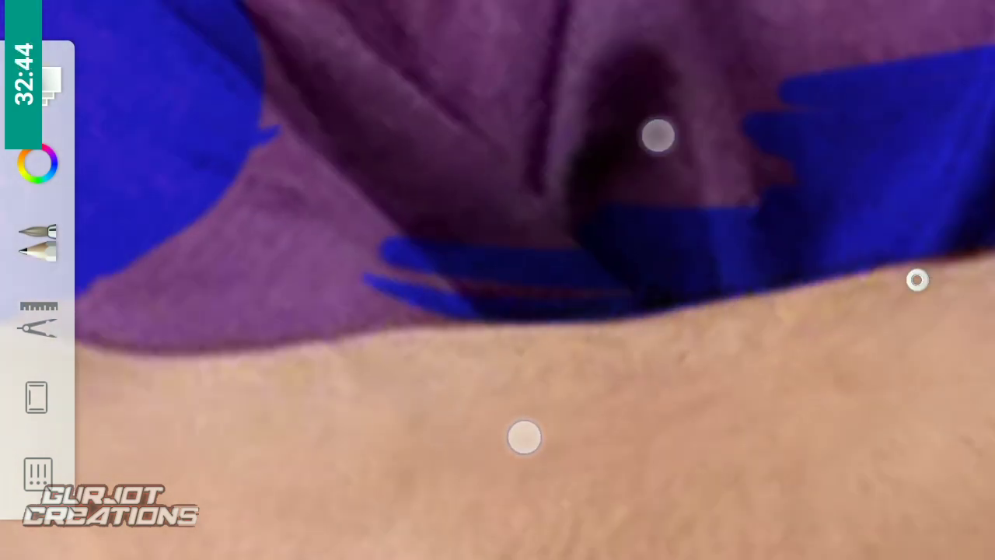
{"action": "left_click_drag", "start_coordinate": [148, 232], "coordinate": [362, 294]}
{"action": "left_click_drag", "start_coordinate": [242, 238], "coordinate": [288, 260]}
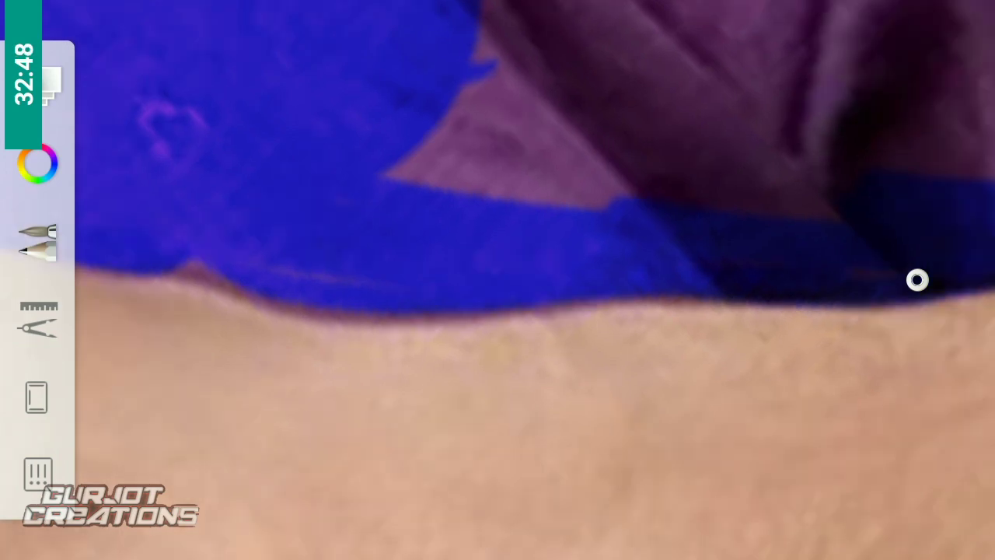
{"action": "mouse_move", "coordinate": [491, 294]}
{"action": "left_mouse_down"}
{"action": "mouse_move", "coordinate": [443, 415]}
{"action": "mouse_move", "coordinate": [498, 439]}
{"action": "left_mouse_up"}
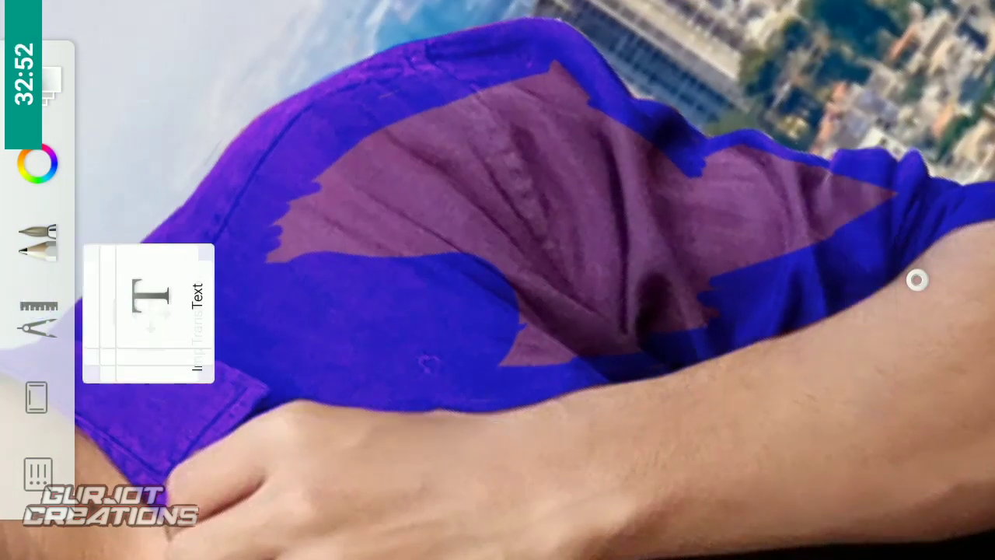
{"action": "left_click_drag", "start_coordinate": [544, 311], "coordinate": [498, 296]}
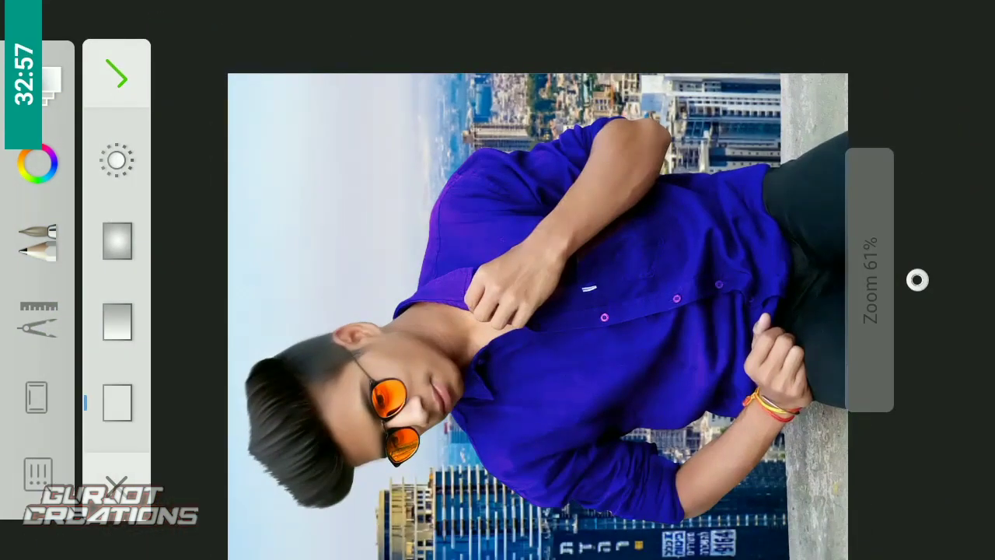
Step: Keep Layer 4's blending mode set to Overlay in its layer options
{"action": "left_click", "coordinate": [116, 75]}
{"action": "left_click", "coordinate": [47, 81]}
{"action": "left_click", "coordinate": [342, 39]}
{"action": "left_click", "coordinate": [707, 140]}
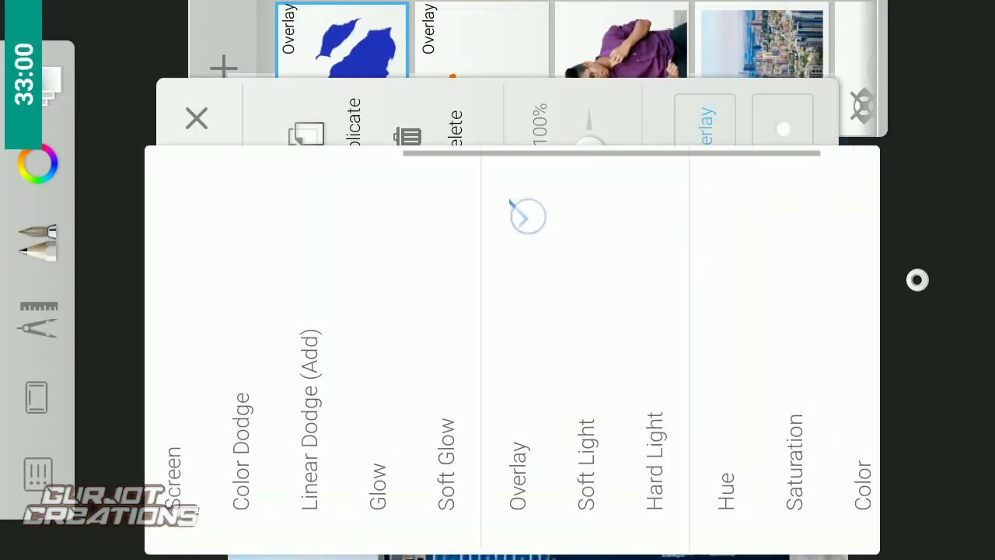
{"action": "left_click", "coordinate": [120, 37]}
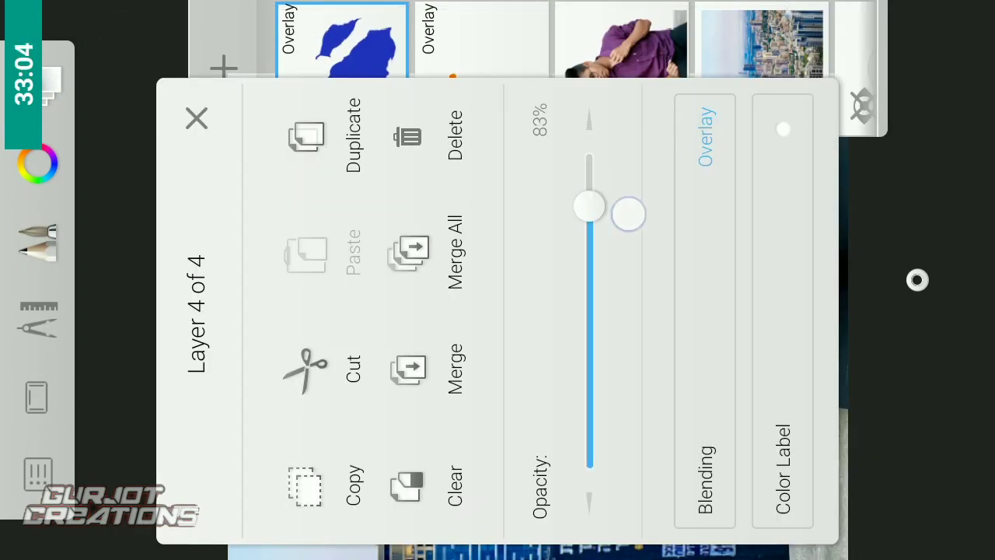
{"action": "left_click", "coordinate": [824, 211]}
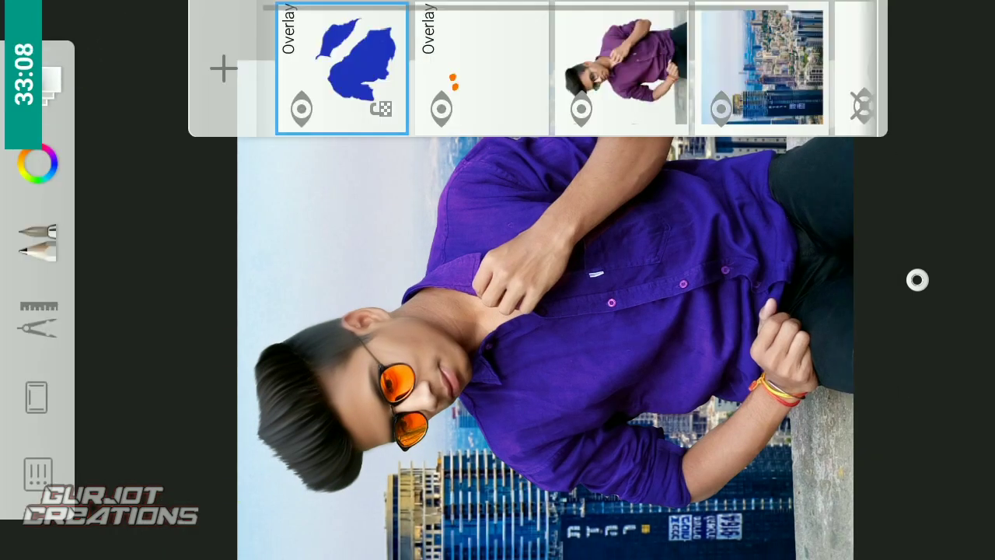
{"action": "left_click", "coordinate": [338, 39]}
{"action": "left_click", "coordinate": [918, 280]}
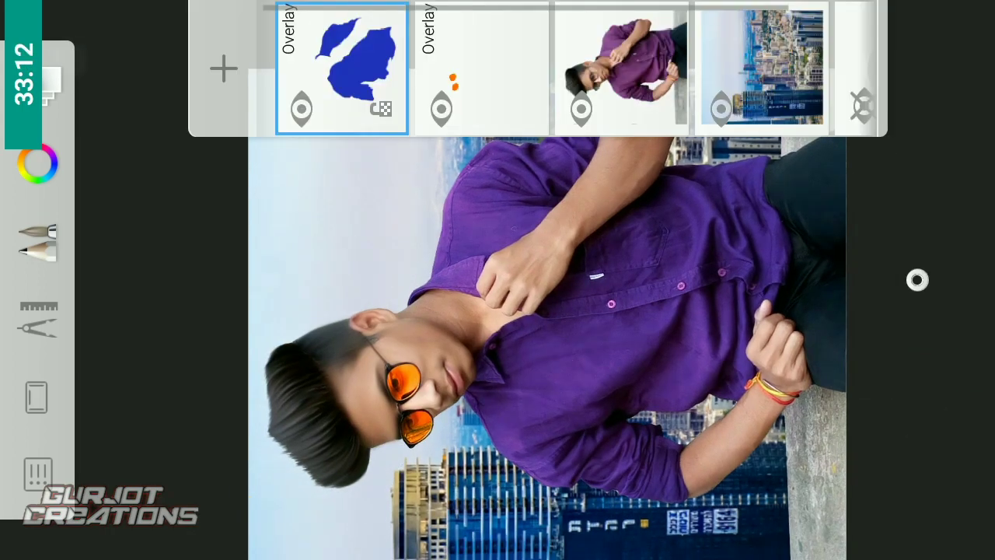
{"action": "left_click", "coordinate": [338, 39]}
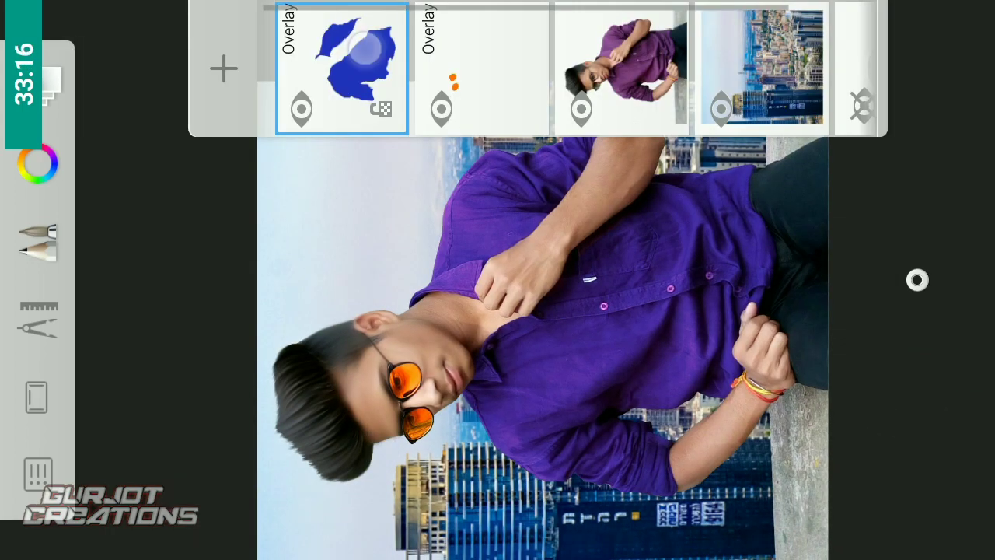
Step: Lower Layer 4's opacity to 71% and add a new blank layer above it
{"action": "left_click", "coordinate": [338, 39]}
{"action": "left_click_drag", "start_coordinate": [809, 247], "coordinate": [780, 173]}
{"action": "left_click", "coordinate": [46, 82]}
{"action": "left_click", "coordinate": [338, 39]}
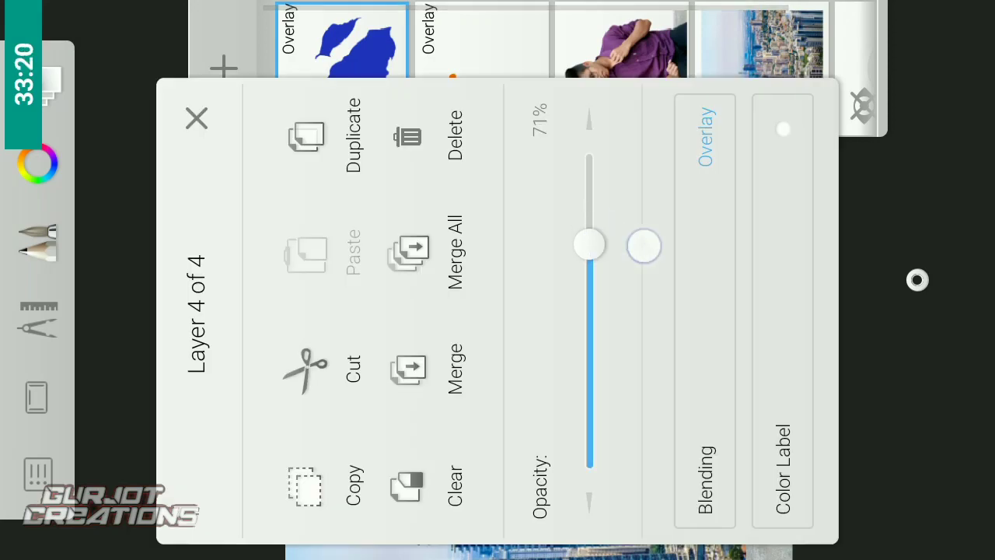
{"action": "left_click", "coordinate": [918, 280]}
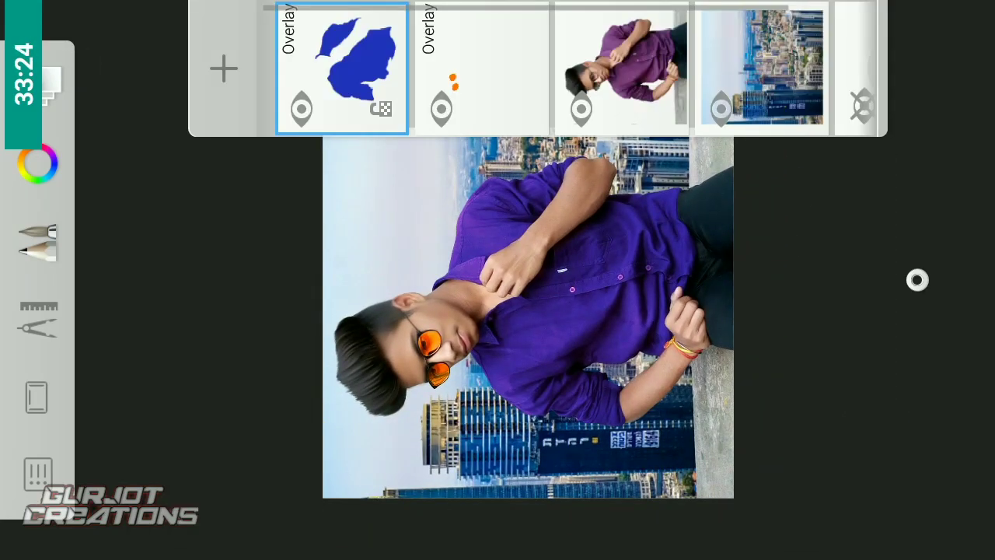
{"action": "left_click", "coordinate": [224, 69]}
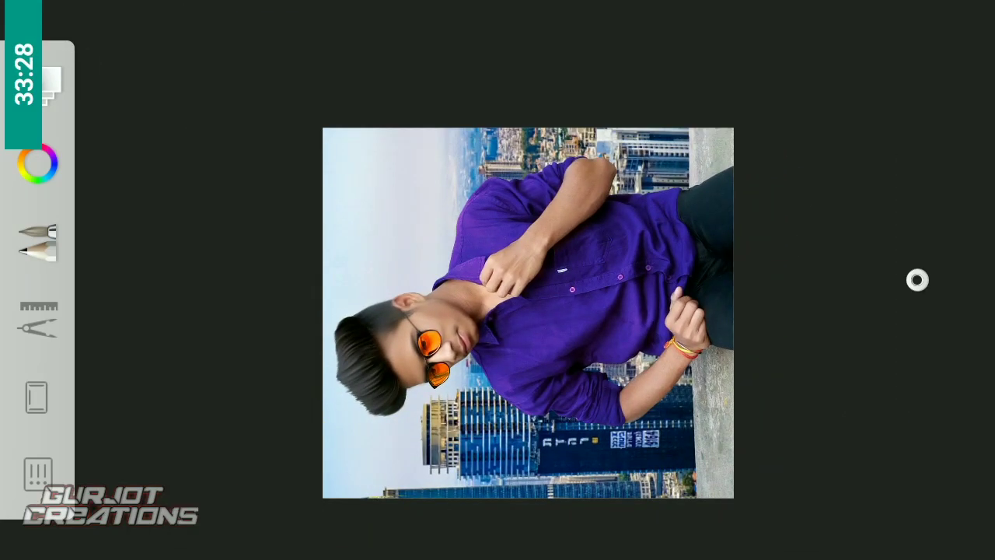
{"action": "left_click", "coordinate": [37, 241]}
Step: Change the brush colour to orange and paint a test stroke in the sky
{"action": "left_click", "coordinate": [407, 164]}
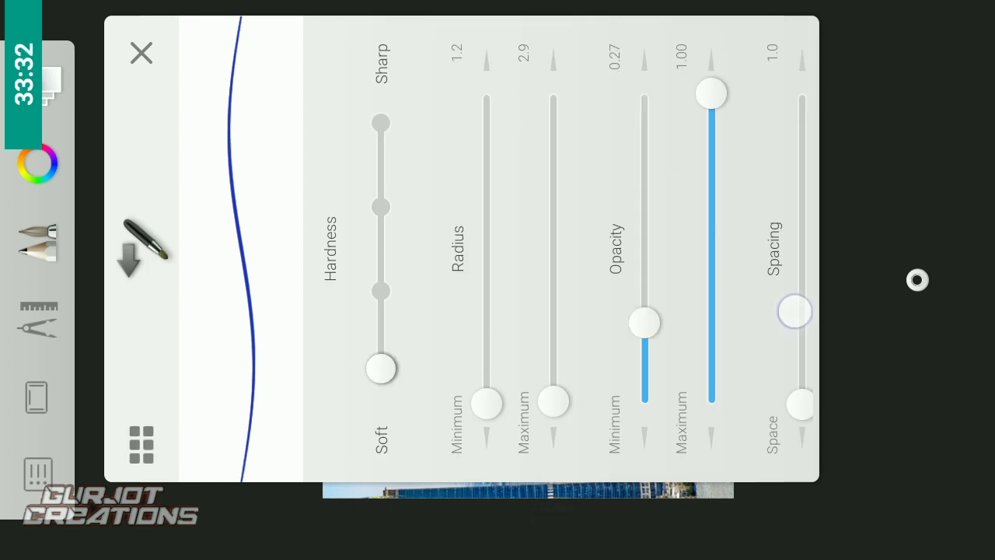
{"action": "left_click_drag", "start_coordinate": [794, 311], "coordinate": [544, 311]}
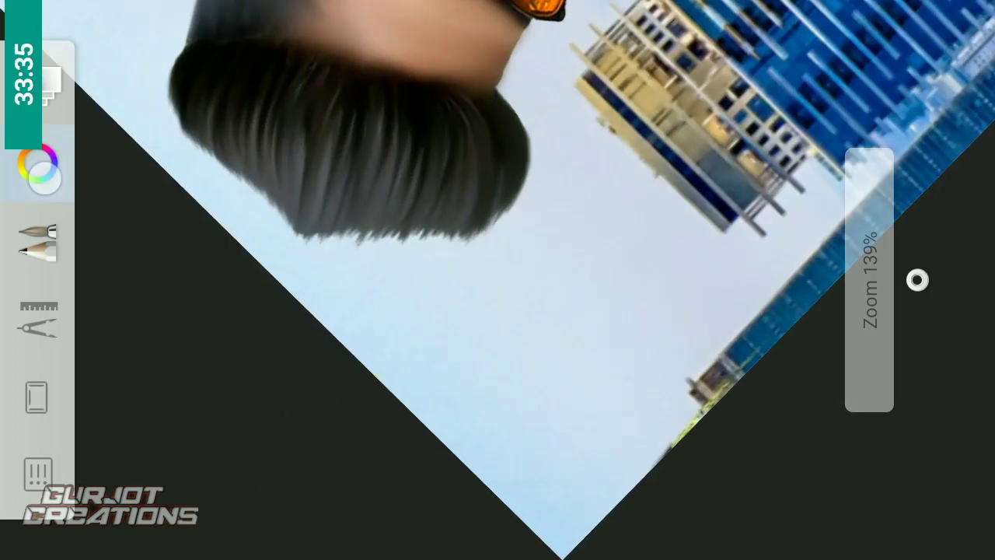
{"action": "left_click", "coordinate": [38, 163]}
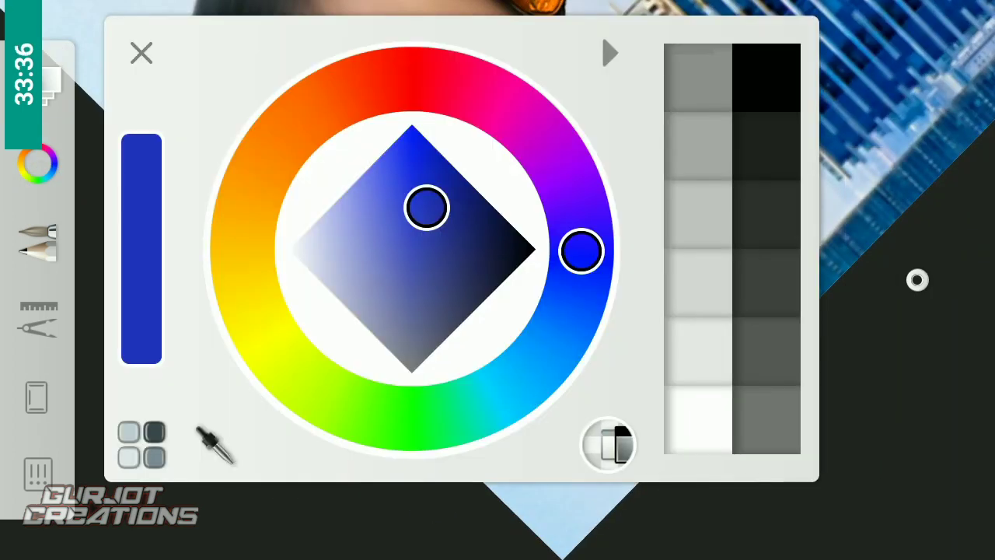
{"action": "left_click", "coordinate": [274, 94]}
{"action": "scroll", "coordinate": [618, 127], "scroll_direction": "up", "scroll_amount": 3}
{"action": "left_click_drag", "start_coordinate": [627, 311], "coordinate": [671, 309]}
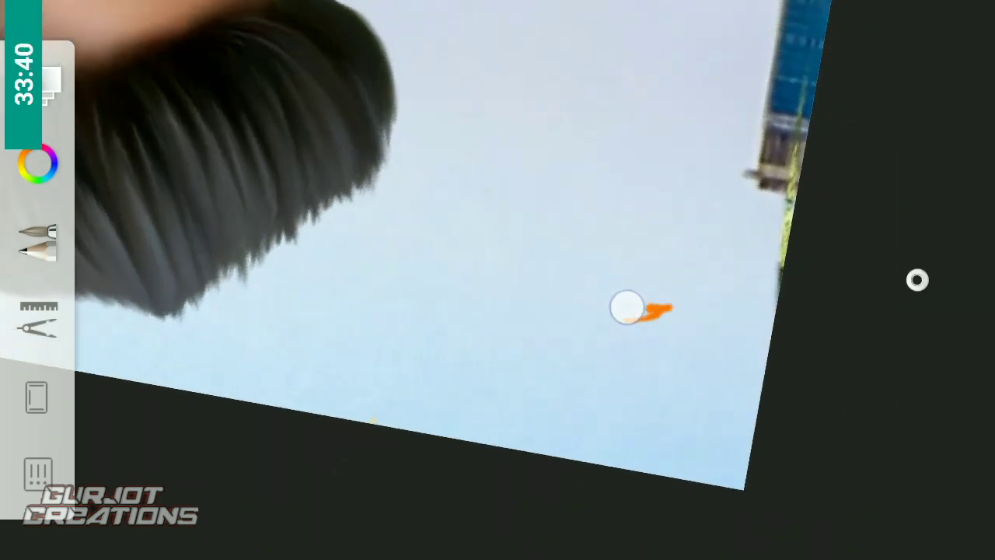
Step: Set the new layer's blending to Screen and undo the test stroke
{"action": "left_click", "coordinate": [51, 84]}
{"action": "left_click", "coordinate": [344, 66]}
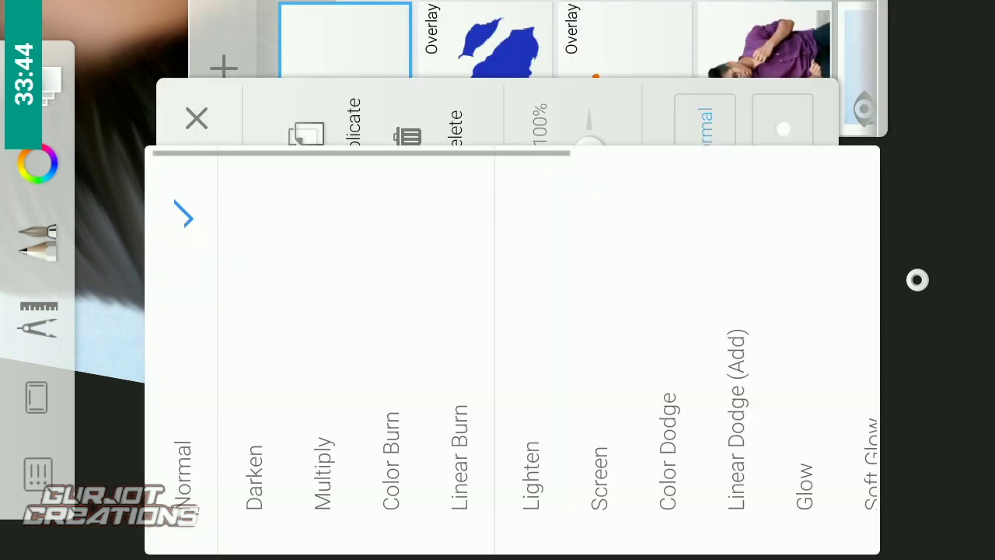
{"action": "left_click", "coordinate": [593, 368]}
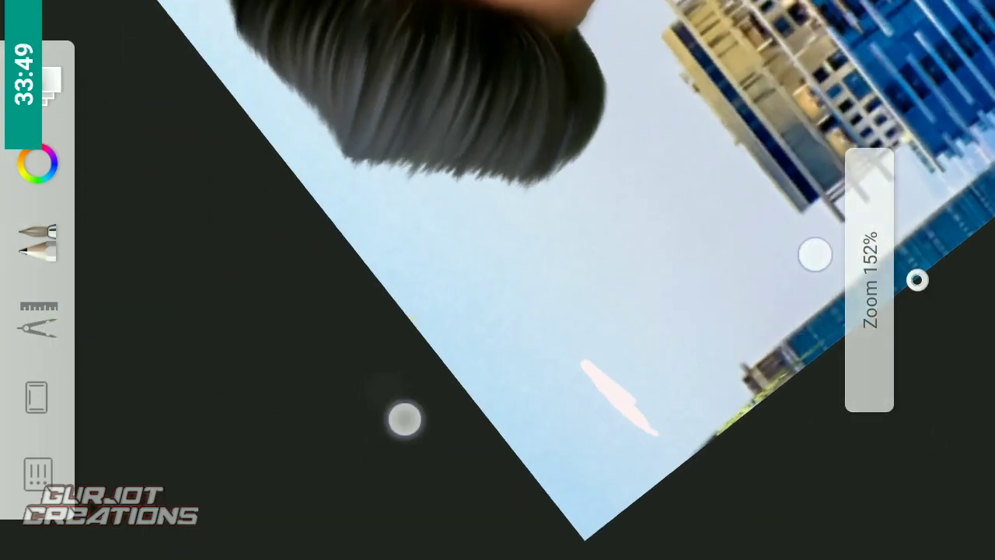
{"action": "left_click_drag", "start_coordinate": [402, 417], "coordinate": [498, 280]}
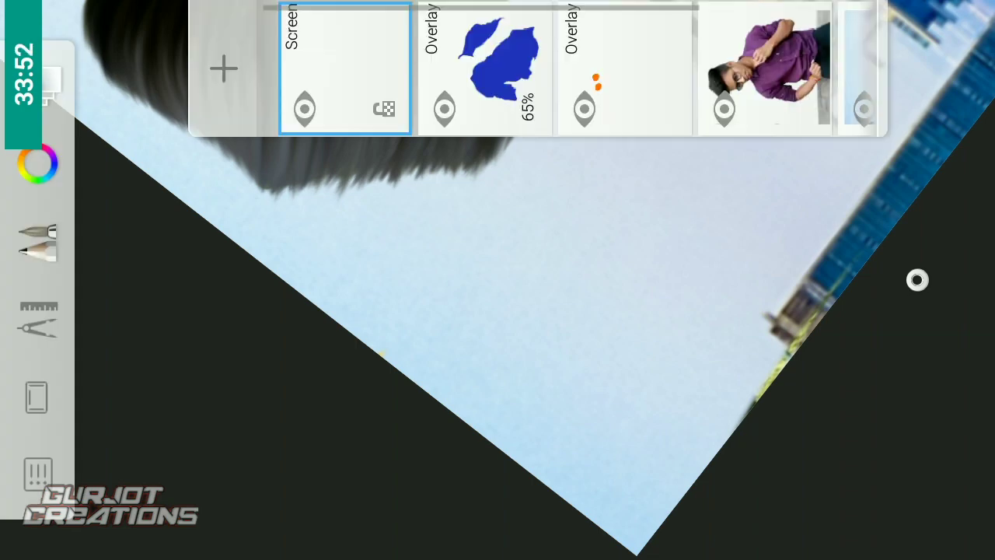
{"action": "left_click", "coordinate": [65, 64]}
{"action": "left_click", "coordinate": [605, 334]}
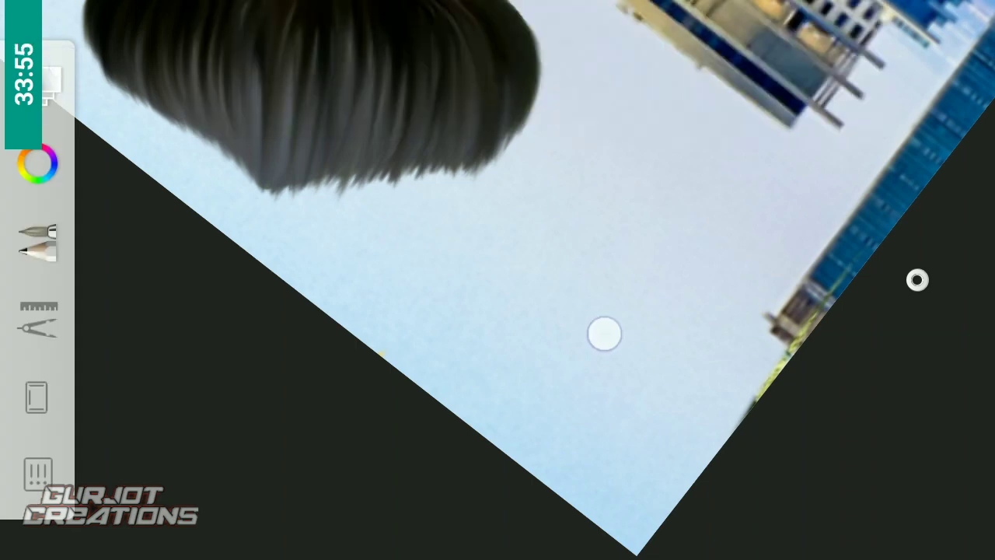
{"action": "key", "text": "ctrl+z"}
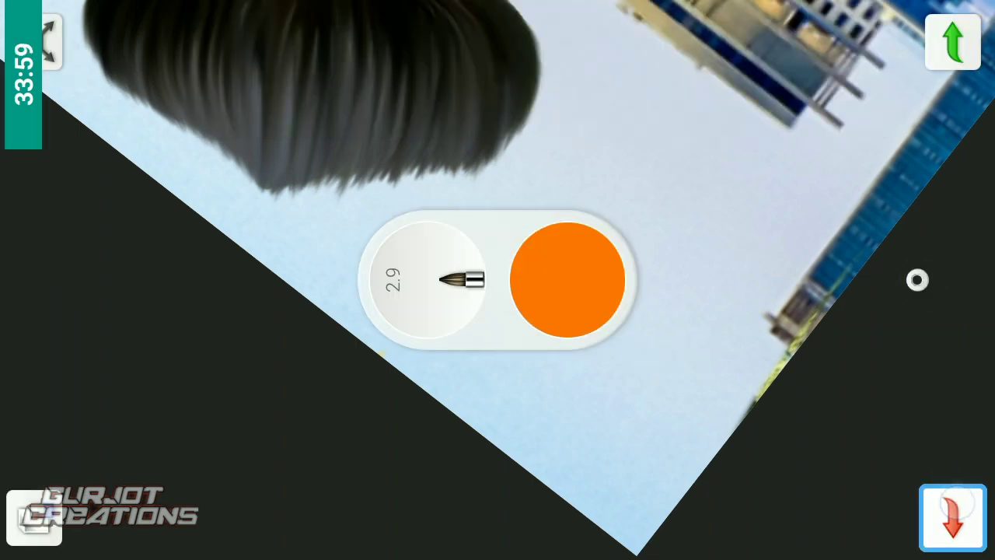
Step: Choose a soft airbrush from the brush library
{"action": "left_click", "coordinate": [38, 235]}
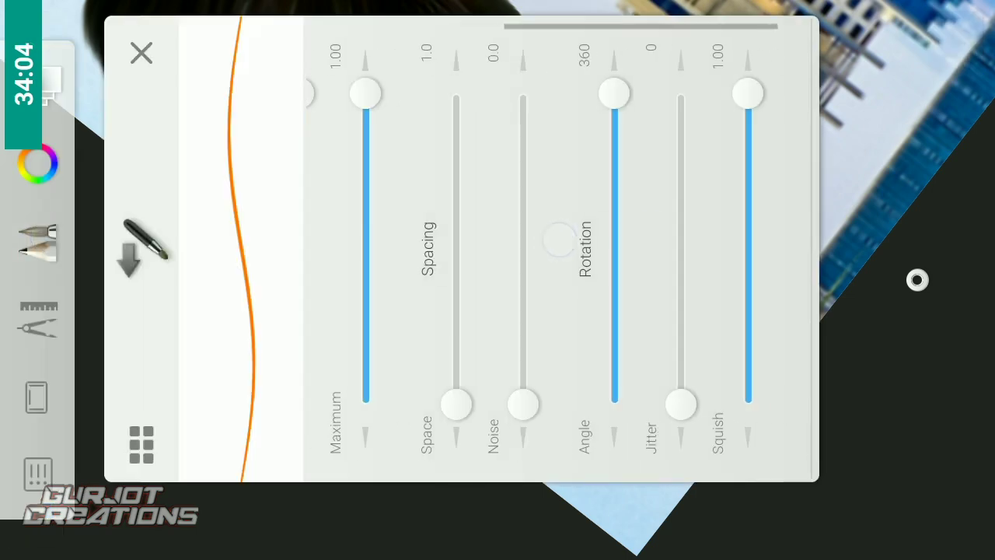
{"action": "left_click", "coordinate": [140, 444]}
{"action": "left_click_drag", "start_coordinate": [879, 194], "coordinate": [803, 194]}
{"action": "left_click", "coordinate": [605, 339]}
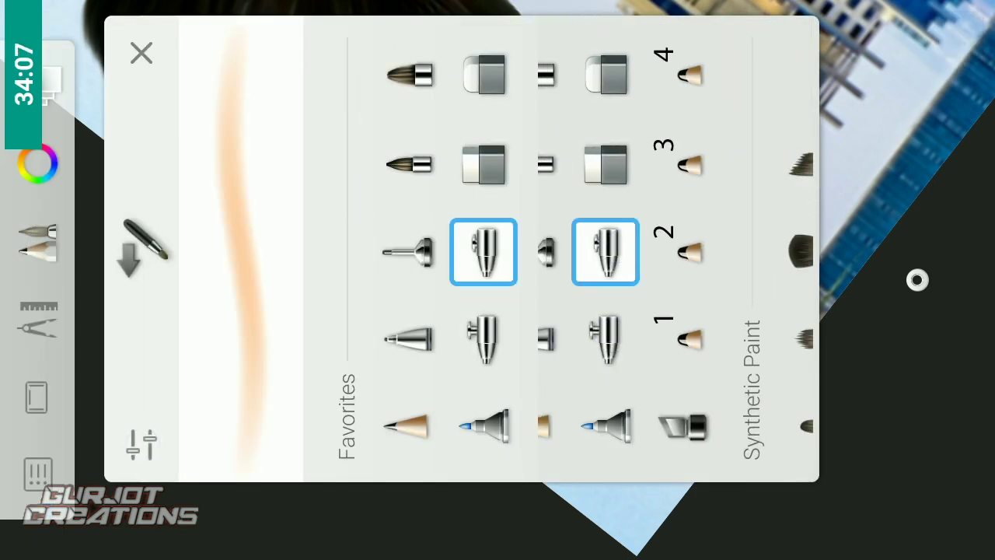
{"action": "left_click", "coordinate": [606, 340]}
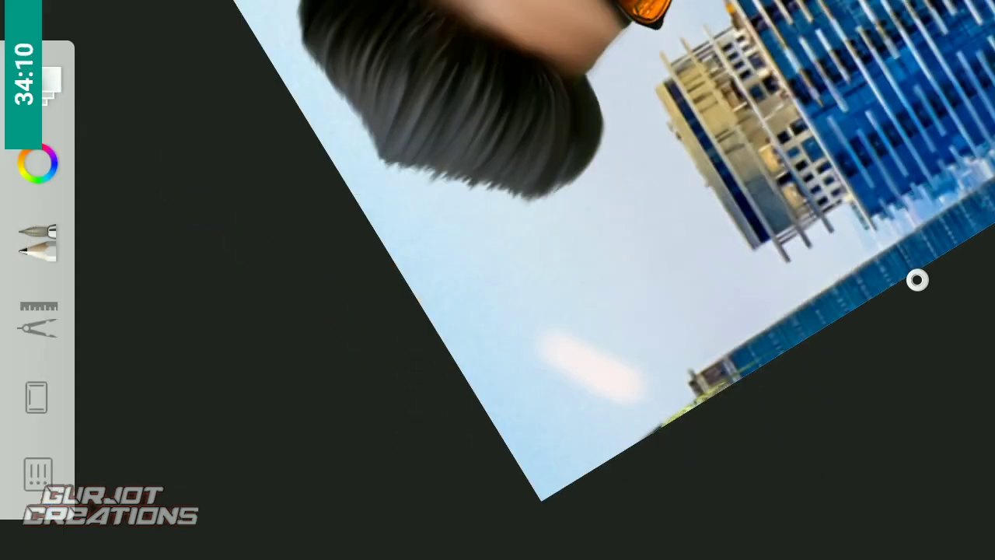
{"action": "left_click_drag", "start_coordinate": [626, 357], "coordinate": [713, 278]}
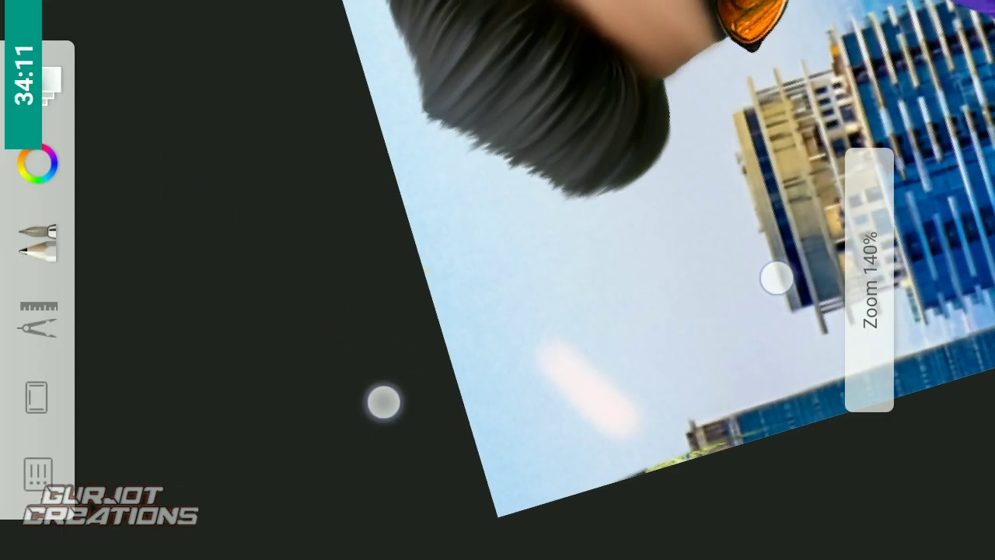
Step: Switch the glow layer to Lighten blending and paint a soft orange glow near the buildings
{"action": "left_click", "coordinate": [344, 39]}
{"action": "left_click", "coordinate": [673, 263]}
{"action": "left_click", "coordinate": [532, 467]}
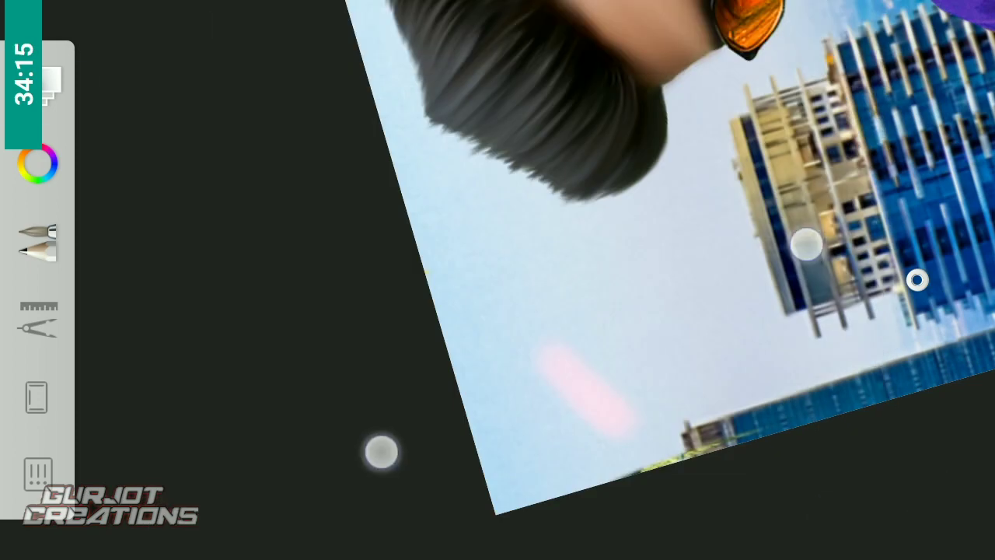
{"action": "left_click_drag", "start_coordinate": [807, 241], "coordinate": [700, 311]}
{"action": "left_click", "coordinate": [59, 325]}
{"action": "mouse_move", "coordinate": [599, 433]}
{"action": "left_mouse_down"}
{"action": "mouse_move", "coordinate": [311, 482]}
{"action": "mouse_move", "coordinate": [371, 451]}
{"action": "mouse_move", "coordinate": [273, 451]}
{"action": "mouse_move", "coordinate": [302, 429]}
{"action": "left_mouse_up"}
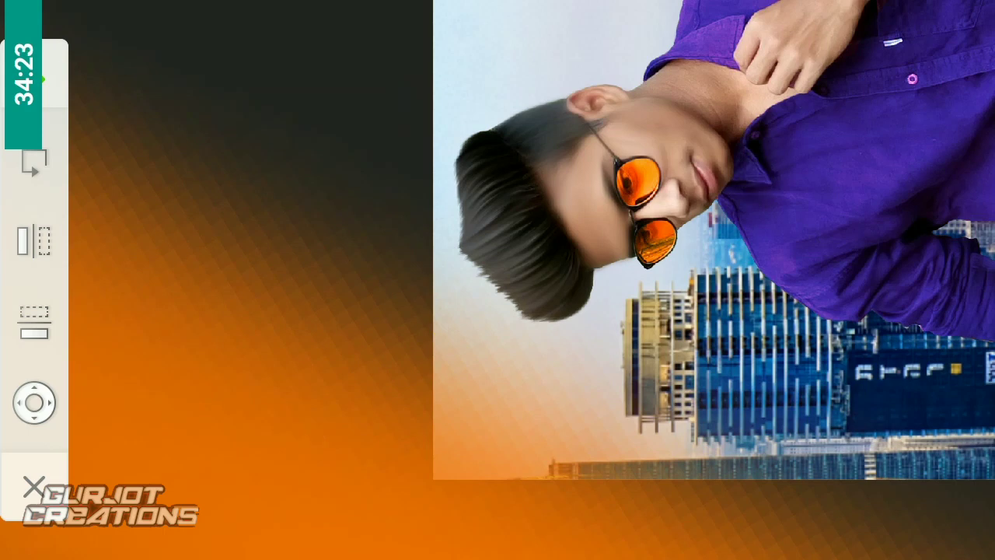
{"action": "left_click", "coordinate": [34, 487]}
{"action": "left_click_drag", "start_coordinate": [856, 194], "coordinate": [917, 280]}
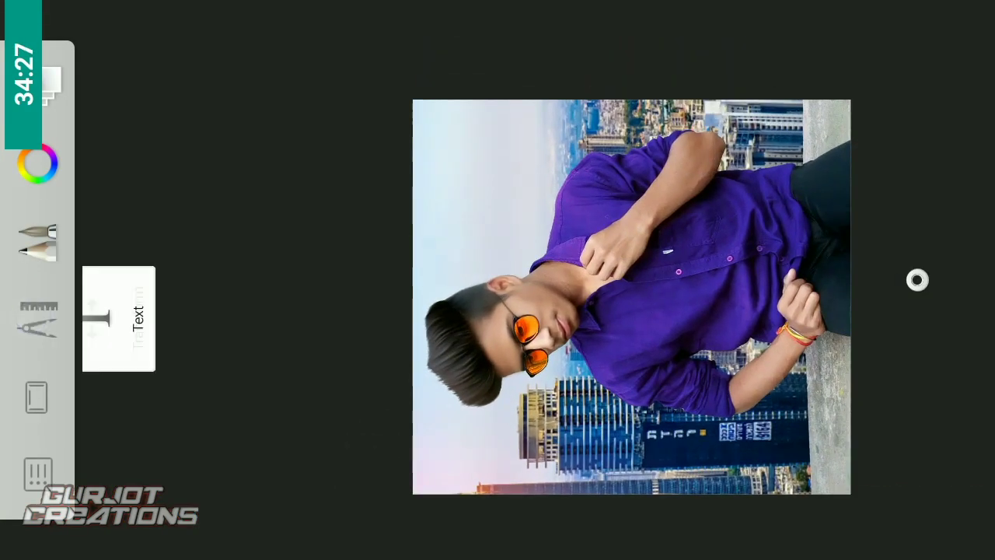
Step: Start importing an image from the Gallery and browse the picker
{"action": "left_click", "coordinate": [348, 397]}
{"action": "left_click", "coordinate": [33, 404]}
{"action": "left_click", "coordinate": [723, 462]}
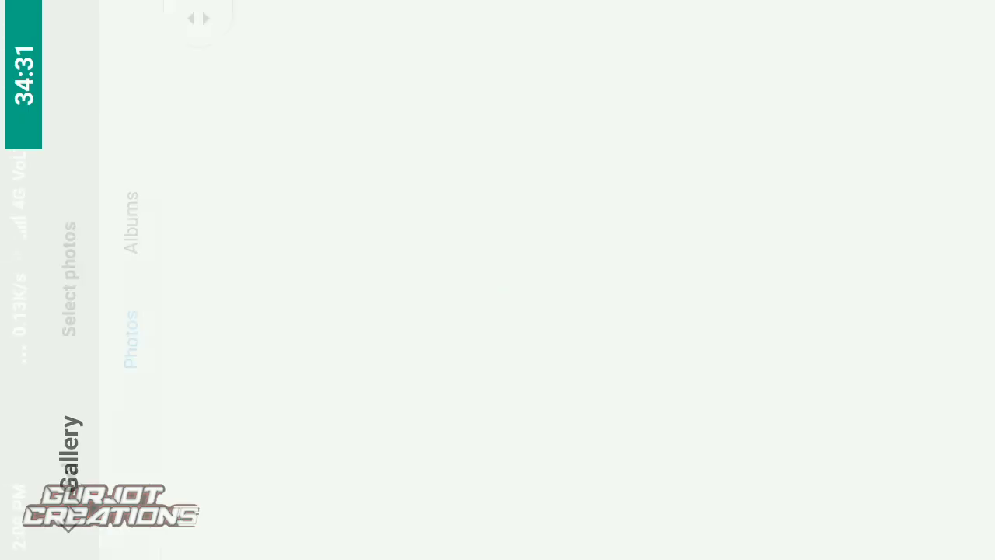
{"action": "scroll", "coordinate": [689, 249], "scroll_direction": "right", "scroll_amount": 10}
{"action": "scroll", "coordinate": [622, 241], "scroll_direction": "right", "scroll_amount": 4}
{"action": "scroll", "coordinate": [553, 228], "scroll_direction": "right", "scroll_amount": 6}
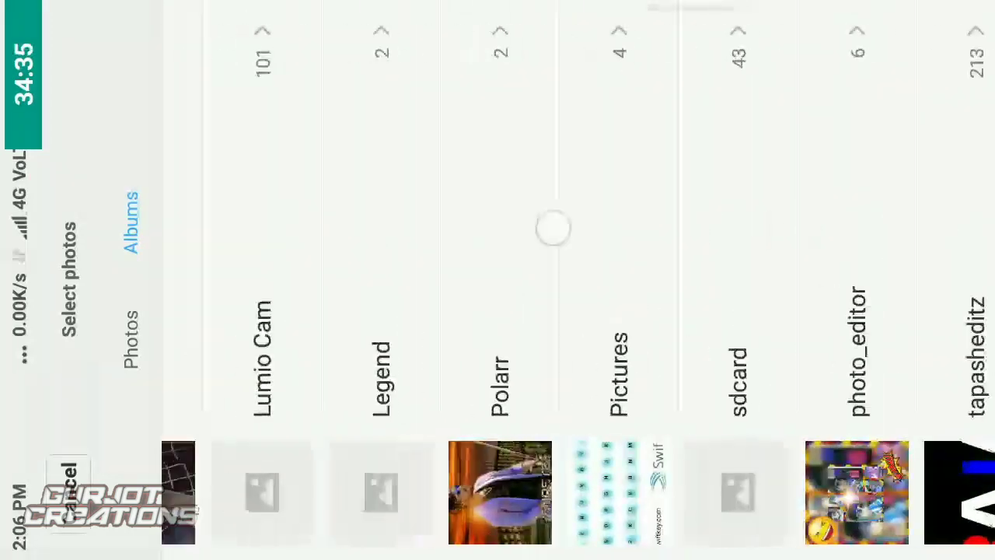
{"action": "scroll", "coordinate": [553, 228], "scroll_direction": "left", "scroll_amount": 5}
{"action": "scroll", "coordinate": [749, 233], "scroll_direction": "left", "scroll_amount": 5}
{"action": "scroll", "coordinate": [575, 244], "scroll_direction": "left", "scroll_amount": 5}
{"action": "scroll", "coordinate": [791, 224], "scroll_direction": "left", "scroll_amount": 5}
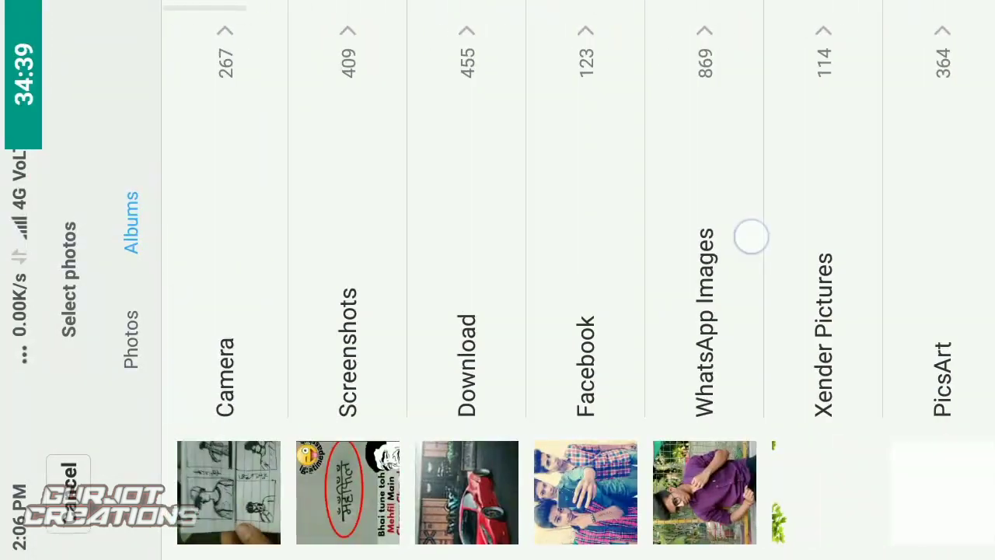
Step: Switch to Photos, scroll back to early July, and pick the orange glow image
{"action": "left_click", "coordinate": [131, 340]}
{"action": "scroll", "coordinate": [497, 280], "scroll_direction": "right", "scroll_amount": 10}
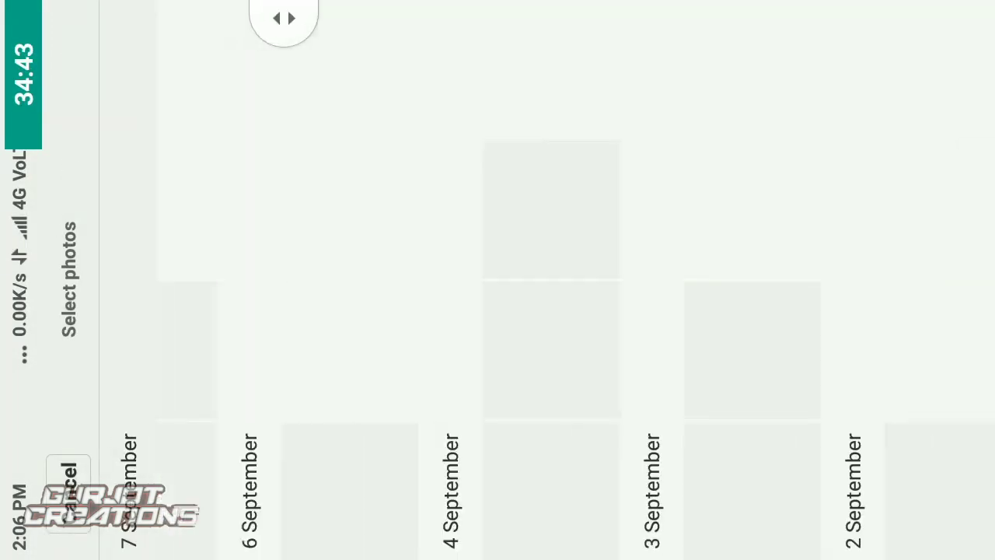
{"action": "scroll", "coordinate": [733, 223], "scroll_direction": "right", "scroll_amount": 10}
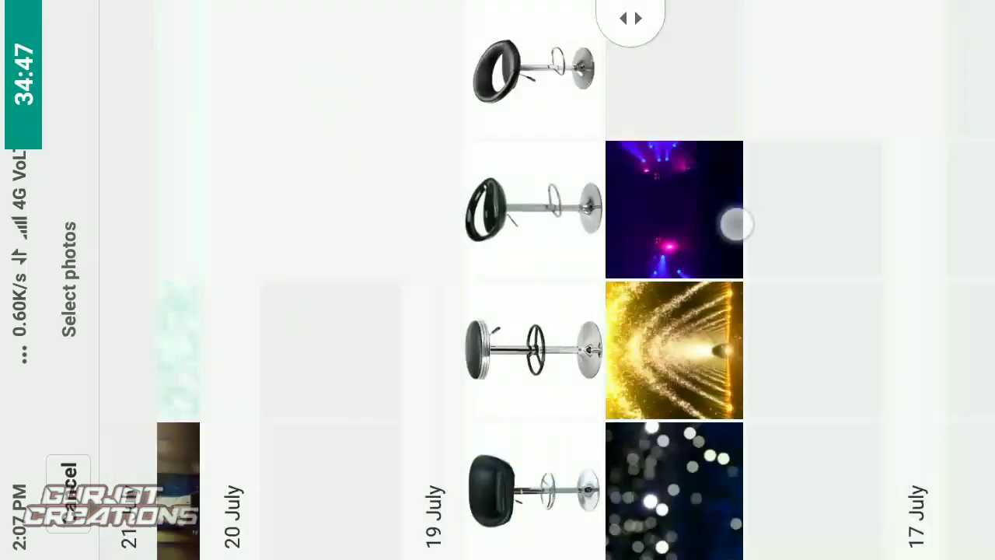
{"action": "scroll", "coordinate": [777, 241], "scroll_direction": "left", "scroll_amount": 5}
{"action": "scroll", "coordinate": [648, 231], "scroll_direction": "right", "scroll_amount": 10}
{"action": "scroll", "coordinate": [649, 229], "scroll_direction": "left", "scroll_amount": 3}
{"action": "scroll", "coordinate": [700, 229], "scroll_direction": "right", "scroll_amount": 10}
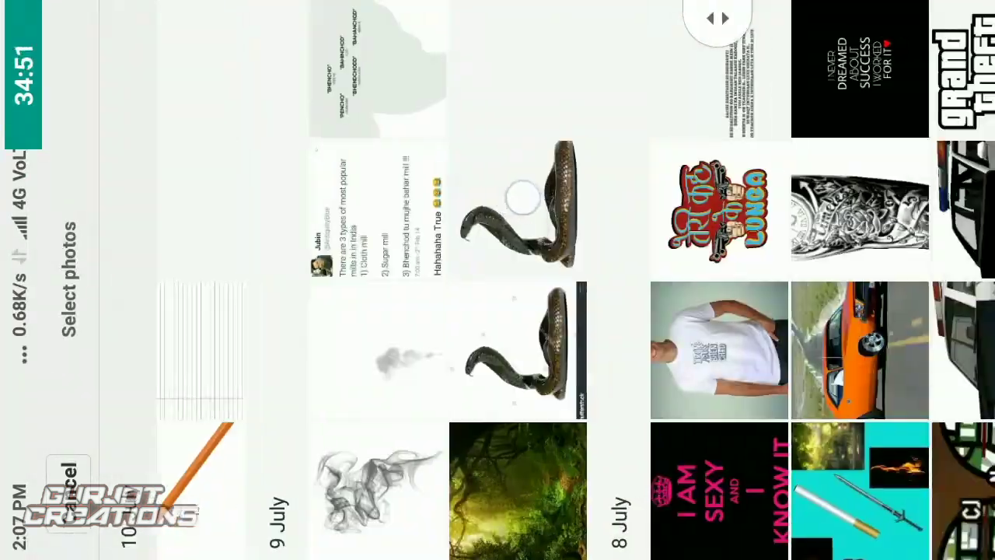
{"action": "scroll", "coordinate": [656, 231], "scroll_direction": "right", "scroll_amount": 10}
{"action": "scroll", "coordinate": [410, 125], "scroll_direction": "right", "scroll_amount": 5}
{"action": "scroll", "coordinate": [410, 126], "scroll_direction": "right", "scroll_amount": 10}
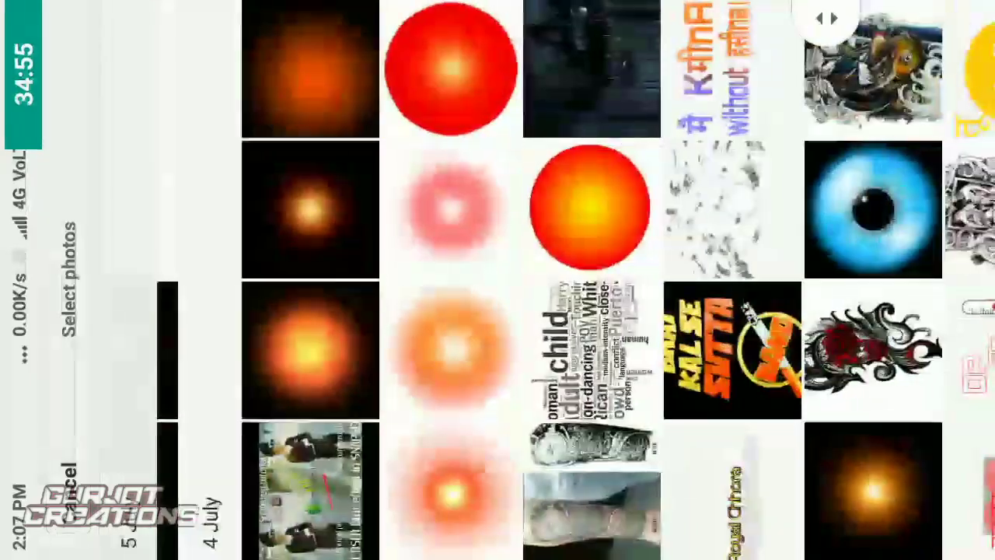
{"action": "left_click", "coordinate": [311, 344]}
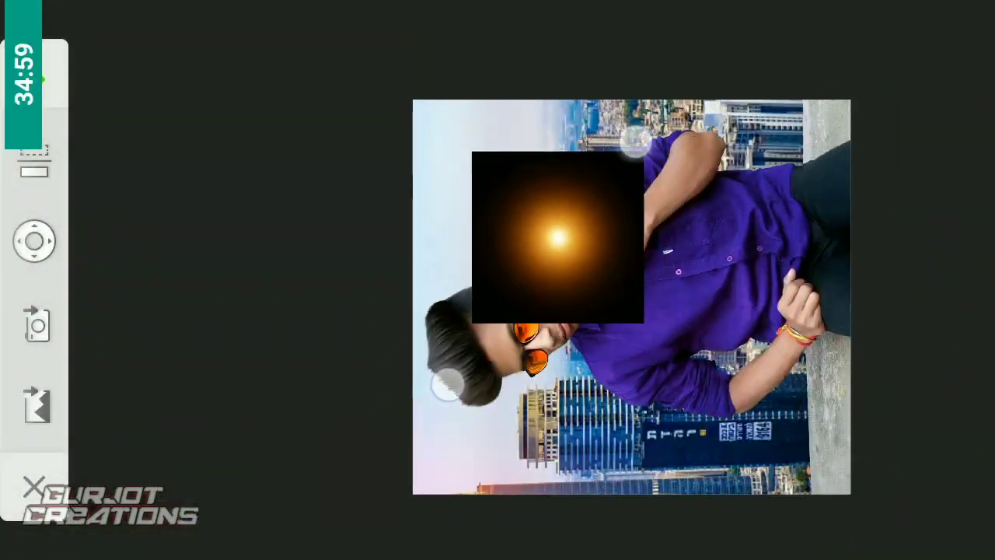
Step: Confirm the glow image placement and set its layer to Screen blending
{"action": "left_click", "coordinate": [34, 78]}
{"action": "left_click", "coordinate": [38, 473]}
{"action": "left_click", "coordinate": [348, 39]}
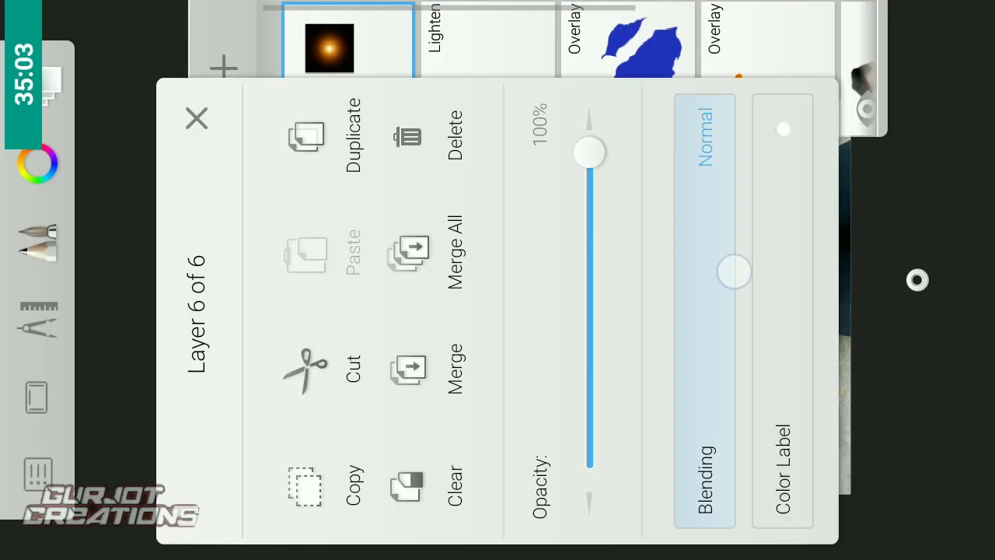
{"action": "left_click", "coordinate": [704, 311]}
{"action": "left_click", "coordinate": [599, 350]}
{"action": "left_click", "coordinate": [918, 280]}
Step: Transform the glow image, enlarging it and shifting it upward
{"action": "left_click", "coordinate": [37, 319]}
{"action": "left_click", "coordinate": [334, 284]}
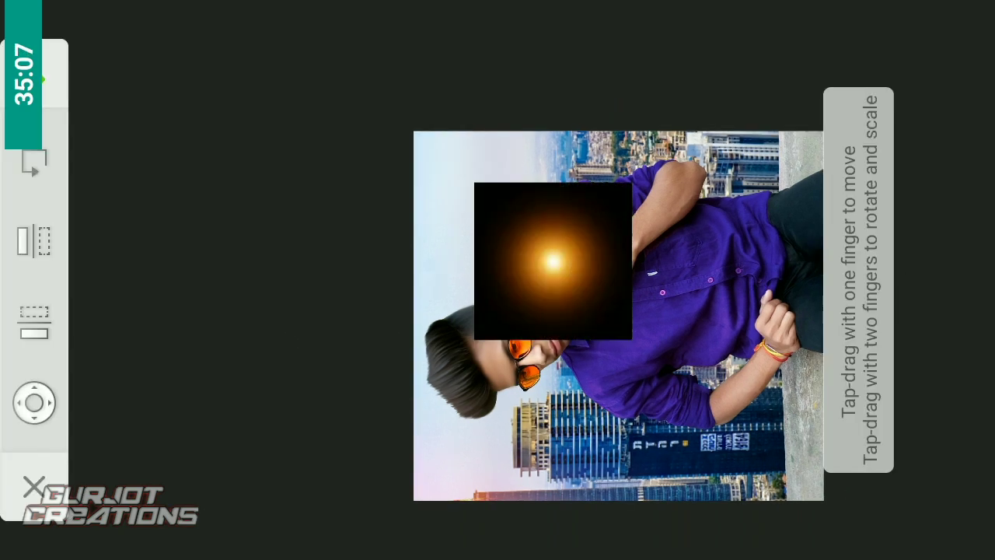
{"action": "left_click_drag", "start_coordinate": [614, 199], "coordinate": [590, 190]}
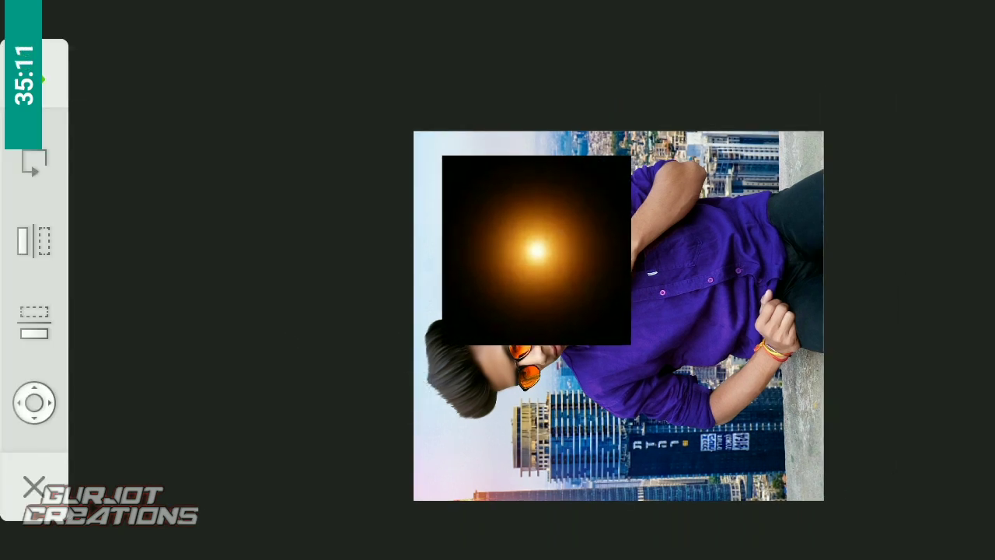
{"action": "left_click", "coordinate": [68, 64]}
Step: Duplicate the city photo layer and set the copy to Multiply blending
{"action": "left_click", "coordinate": [68, 84]}
{"action": "left_click_drag", "start_coordinate": [700, 70], "coordinate": [467, 70]}
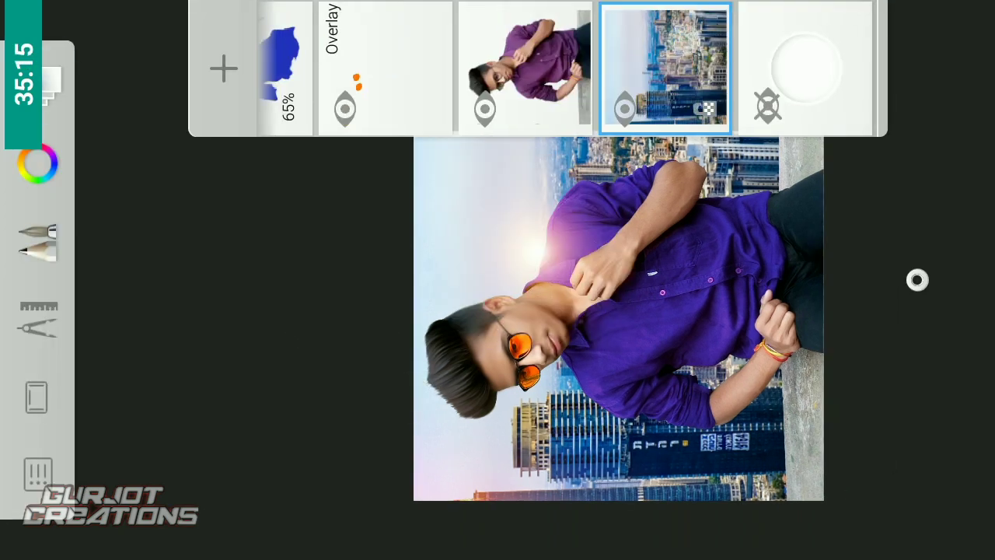
{"action": "left_click", "coordinate": [684, 38]}
{"action": "left_click", "coordinate": [323, 136]}
{"action": "left_click", "coordinate": [669, 43]}
{"action": "left_click", "coordinate": [703, 136]}
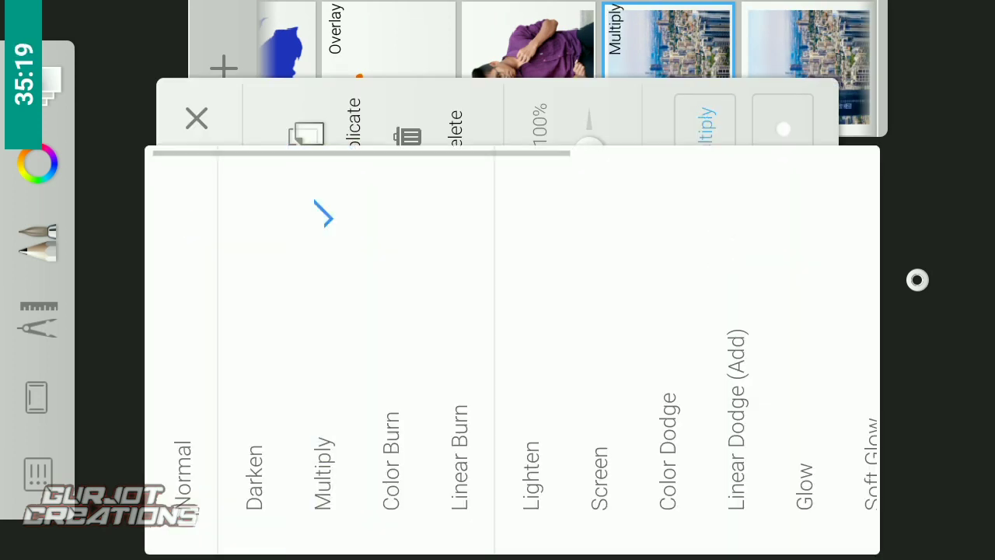
{"action": "left_click", "coordinate": [917, 280]}
{"action": "left_click", "coordinate": [67, 64]}
{"action": "left_click", "coordinate": [669, 42]}
{"action": "left_click", "coordinate": [837, 172]}
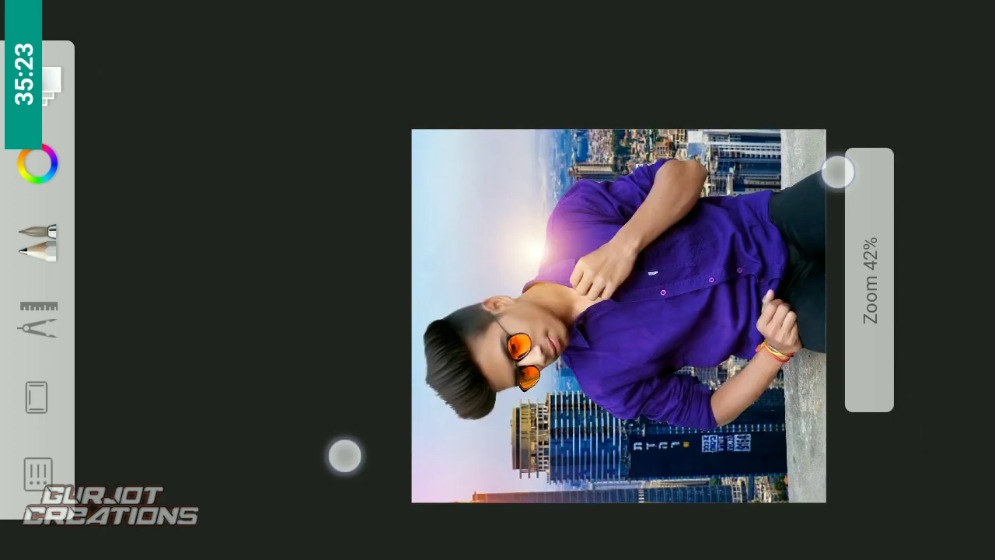
Step: Review the top glow layer's options and adjust the canvas zoom
{"action": "left_click_drag", "start_coordinate": [838, 172], "coordinate": [783, 100]}
{"action": "left_click_drag", "start_coordinate": [871, 69], "coordinate": [805, 69]}
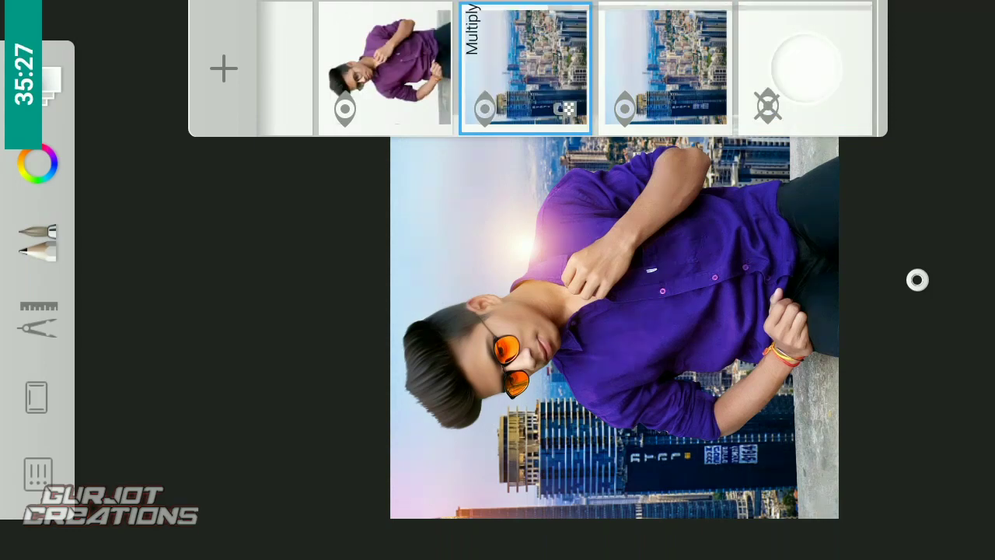
{"action": "left_click_drag", "start_coordinate": [388, 69], "coordinate": [778, 68]}
{"action": "left_click", "coordinate": [326, 50]}
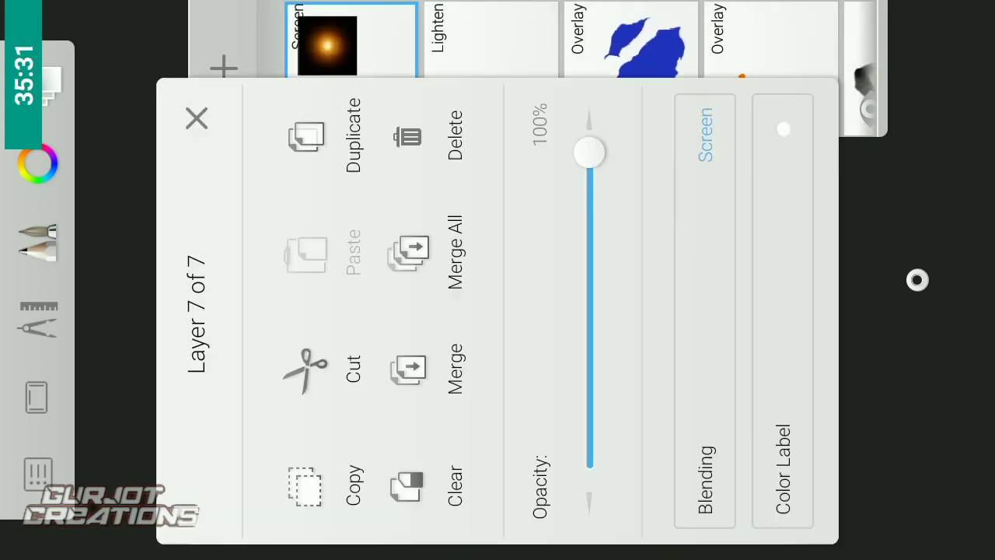
{"action": "left_click", "coordinate": [195, 116]}
{"action": "left_click_drag", "start_coordinate": [700, 326], "coordinate": [661, 303]}
{"action": "left_click", "coordinate": [38, 318]}
Step: Import Image from the Gallery and open the PicsArt album
{"action": "left_click", "coordinate": [349, 399]}
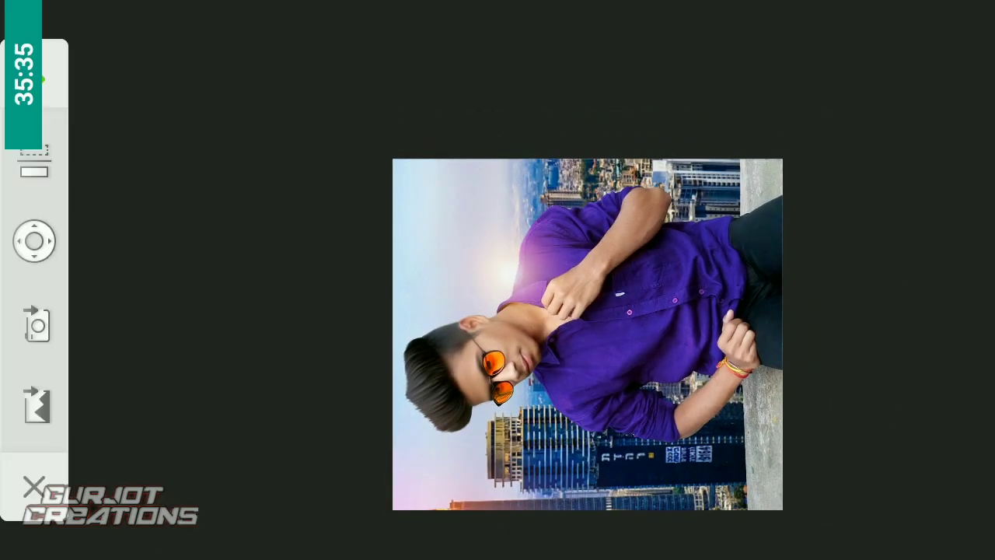
{"action": "left_click", "coordinate": [36, 402]}
{"action": "left_click", "coordinate": [614, 462]}
{"action": "left_click", "coordinate": [132, 222]}
{"action": "left_click_drag", "start_coordinate": [700, 311], "coordinate": [420, 311]}
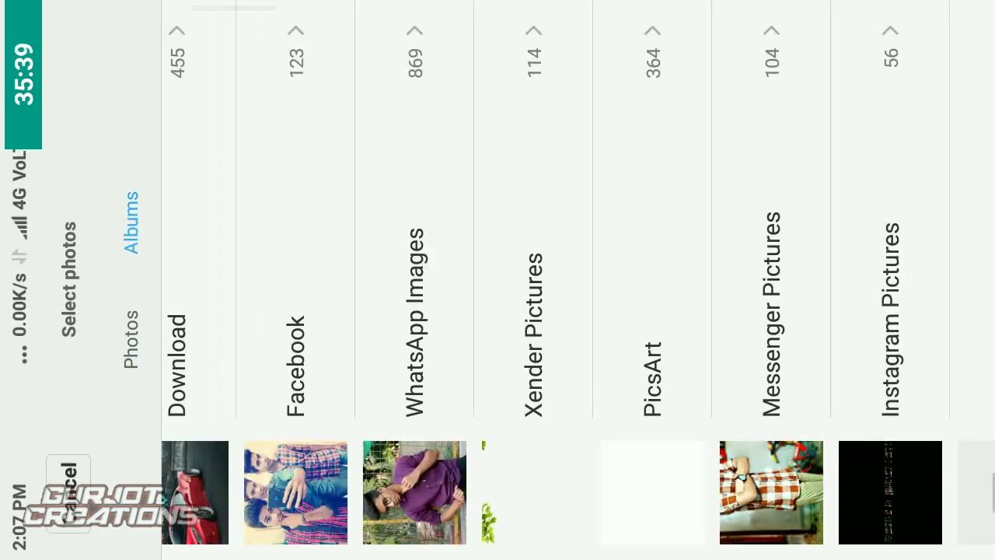
{"action": "left_click", "coordinate": [649, 257]}
Step: Pick the flying birds PNG and place it in the sky beside the man's head
{"action": "left_click_drag", "start_coordinate": [700, 311], "coordinate": [405, 311]}
{"action": "left_click_drag", "start_coordinate": [374, 134], "coordinate": [340, 116]}
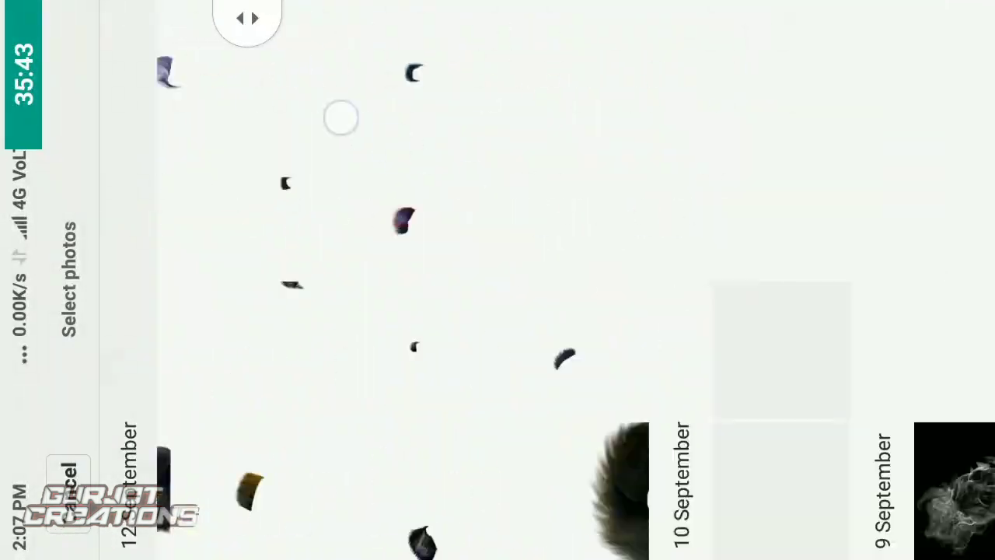
{"action": "mouse_move", "coordinate": [690, 215]}
{"action": "left_mouse_down"}
{"action": "mouse_move", "coordinate": [521, 179]}
{"action": "mouse_move", "coordinate": [770, 204]}
{"action": "mouse_move", "coordinate": [420, 133]}
{"action": "left_mouse_up"}
{"action": "mouse_move", "coordinate": [628, 196]}
{"action": "left_mouse_down"}
{"action": "mouse_move", "coordinate": [594, 200]}
{"action": "mouse_move", "coordinate": [433, 140]}
{"action": "left_mouse_up"}
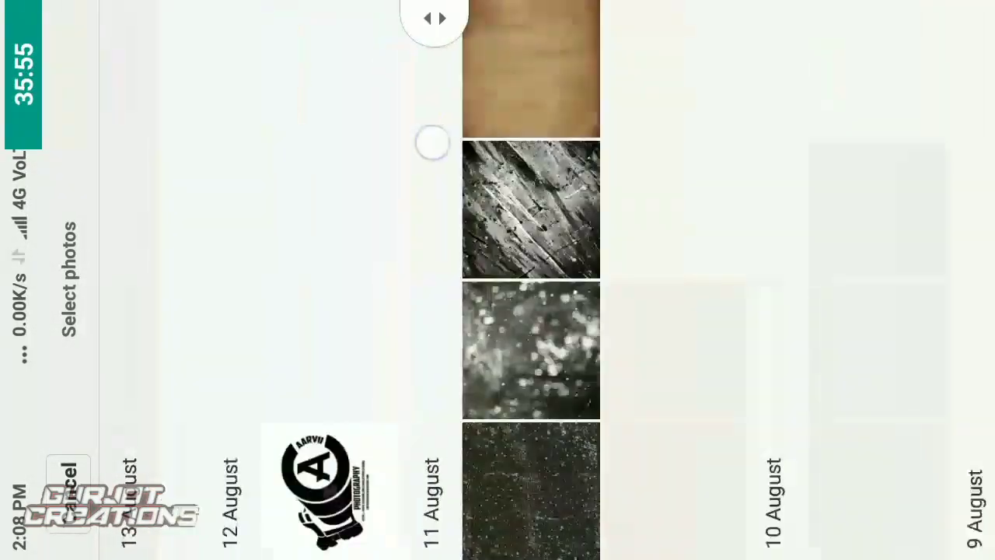
{"action": "left_click_drag", "start_coordinate": [615, 189], "coordinate": [396, 131]}
{"action": "left_click", "coordinate": [397, 131]}
{"action": "left_click", "coordinate": [71, 62]}
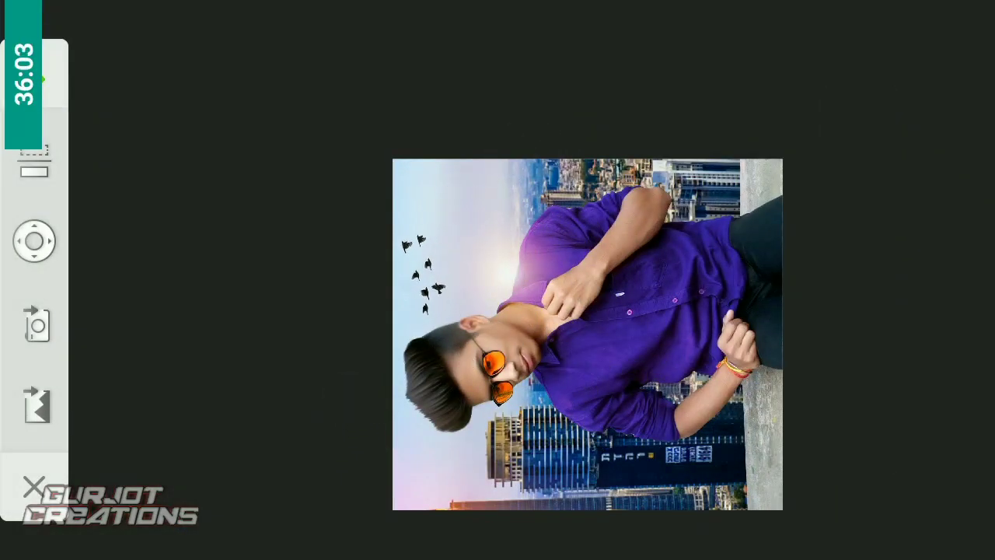
{"action": "left_click", "coordinate": [917, 280]}
{"action": "left_click", "coordinate": [332, 58]}
Step: Import the success quote image from the gallery
{"action": "scroll", "coordinate": [573, 332], "scroll_direction": "up", "scroll_amount": 1}
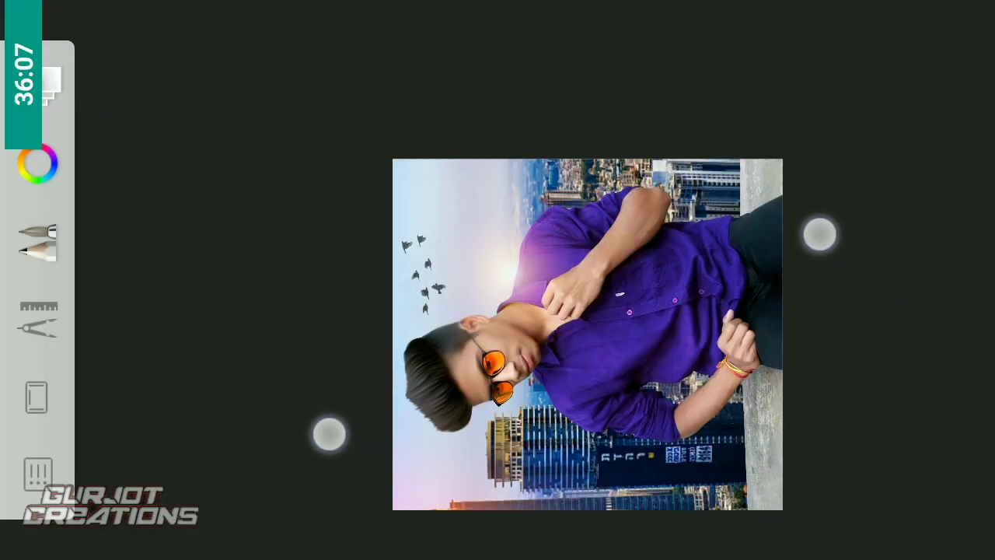
{"action": "left_click", "coordinate": [38, 319]}
{"action": "left_click", "coordinate": [337, 396]}
{"action": "left_click", "coordinate": [34, 405]}
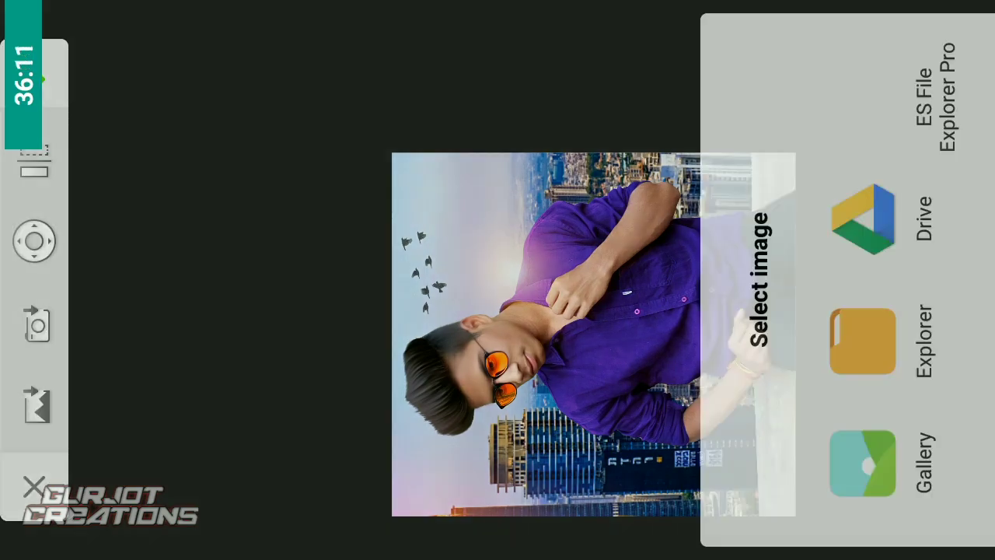
{"action": "left_click", "coordinate": [863, 462]}
{"action": "scroll", "coordinate": [544, 280], "scroll_direction": "down", "scroll_amount": 5}
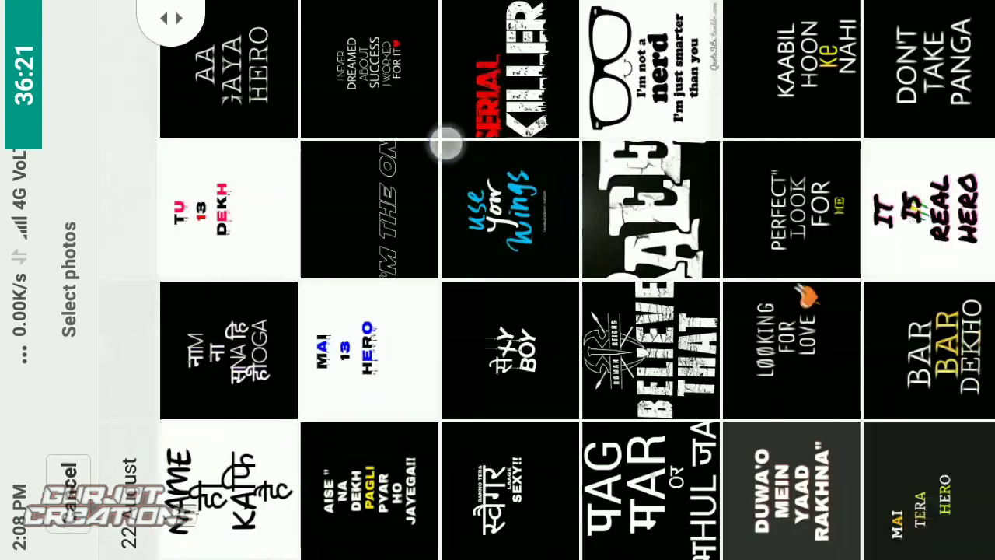
{"action": "scroll", "coordinate": [545, 280], "scroll_direction": "down", "scroll_amount": 3}
{"action": "scroll", "coordinate": [545, 280], "scroll_direction": "up", "scroll_amount": 3}
{"action": "left_click", "coordinate": [366, 63]}
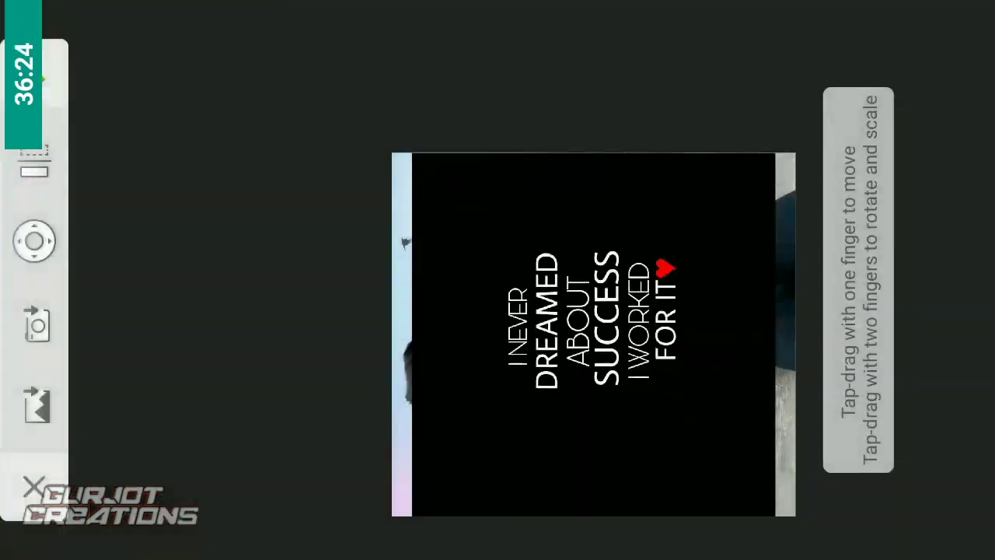
Step: Shrink the quote into the upper sky, set its layer to Screen, and nudge it into place
{"action": "mouse_move", "coordinate": [594, 335]}
{"action": "left_mouse_down"}
{"action": "mouse_move", "coordinate": [533, 244]}
{"action": "mouse_move", "coordinate": [534, 217]}
{"action": "left_mouse_up"}
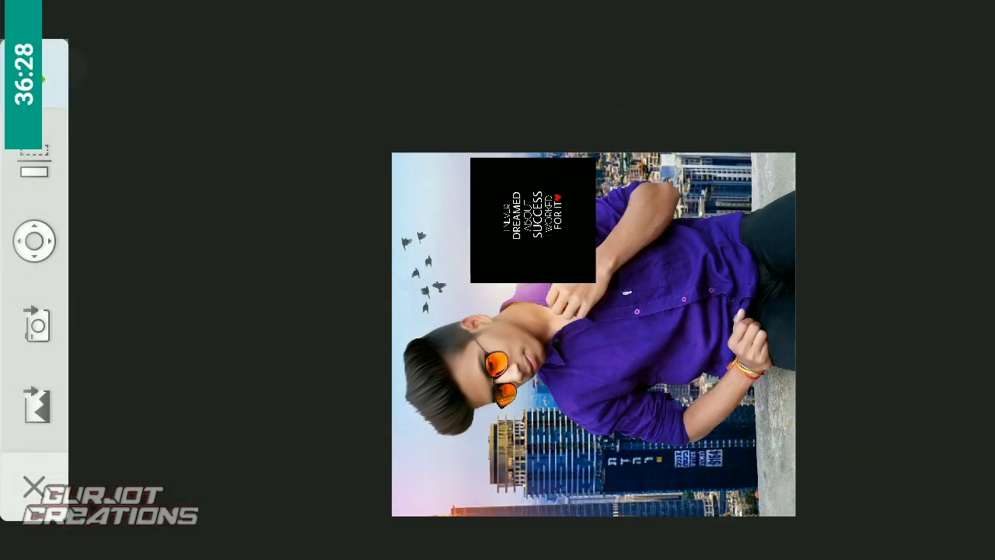
{"action": "left_click", "coordinate": [917, 280]}
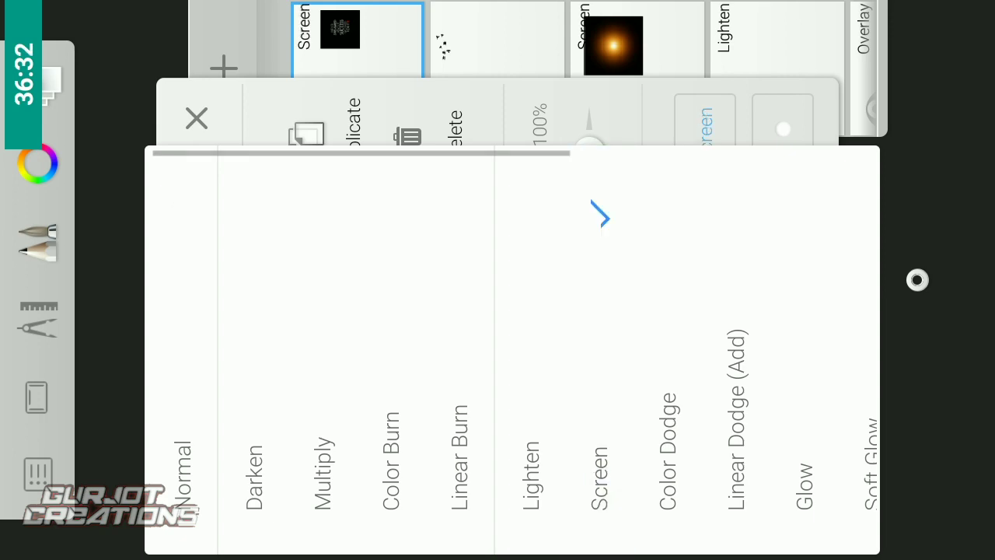
{"action": "left_click", "coordinate": [917, 280]}
{"action": "scroll", "coordinate": [544, 326], "scroll_direction": "up", "scroll_amount": 3}
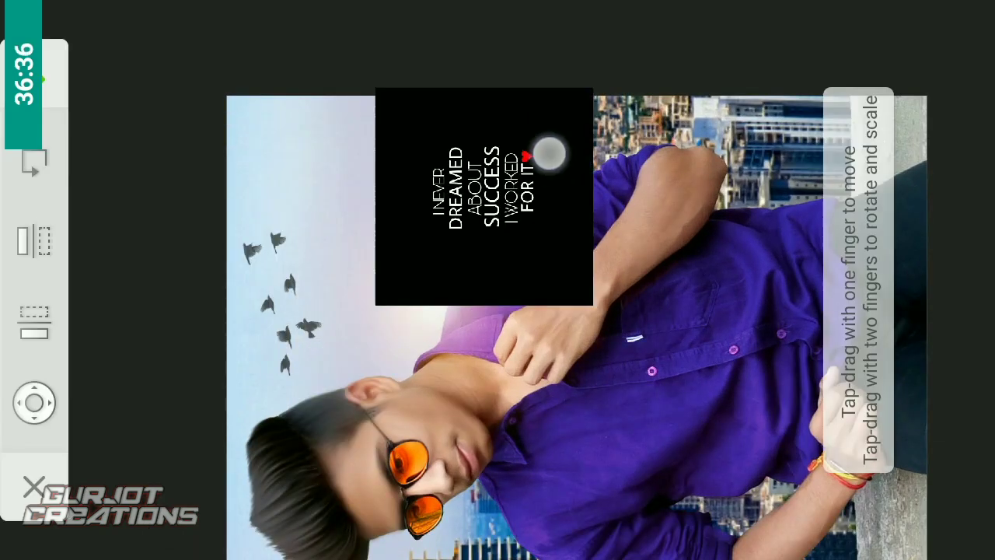
{"action": "left_click_drag", "start_coordinate": [549, 152], "coordinate": [559, 145]}
{"action": "left_click", "coordinate": [35, 77]}
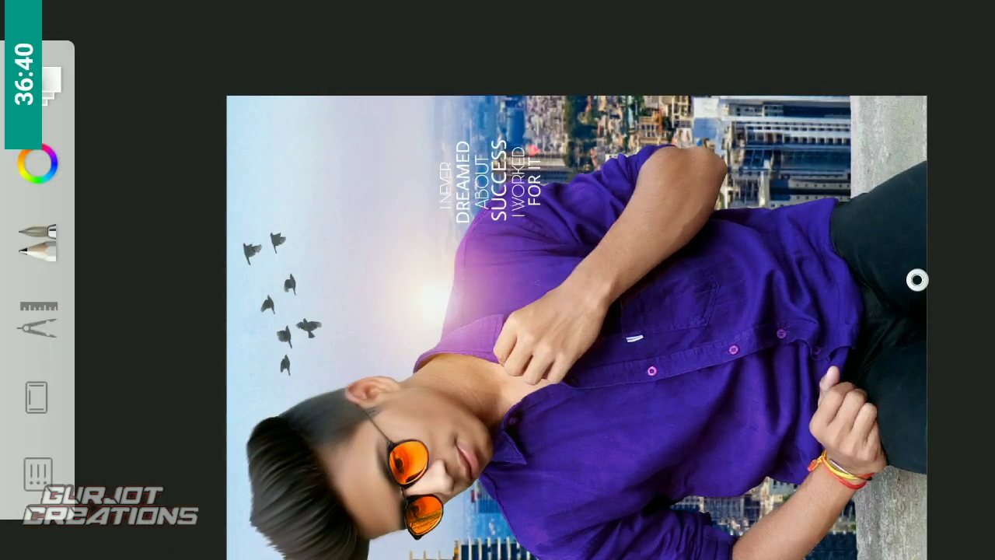
{"action": "scroll", "coordinate": [572, 311], "scroll_direction": "up", "scroll_amount": 2}
{"action": "scroll", "coordinate": [622, 308], "scroll_direction": "down", "scroll_amount": 3}
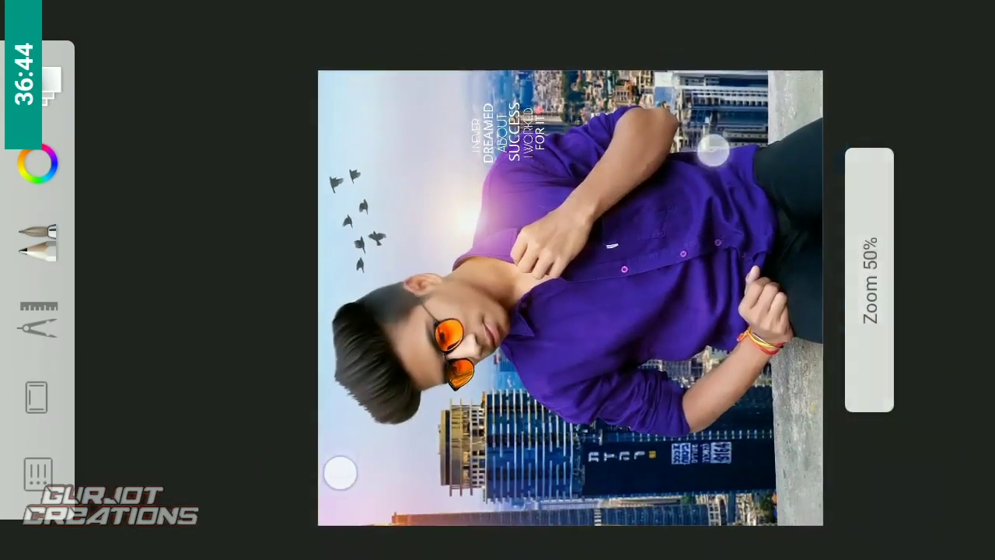
Step: Switch to a Synthetic Paint brush from the brush library
{"action": "scroll", "coordinate": [560, 303], "scroll_direction": "down", "scroll_amount": 1}
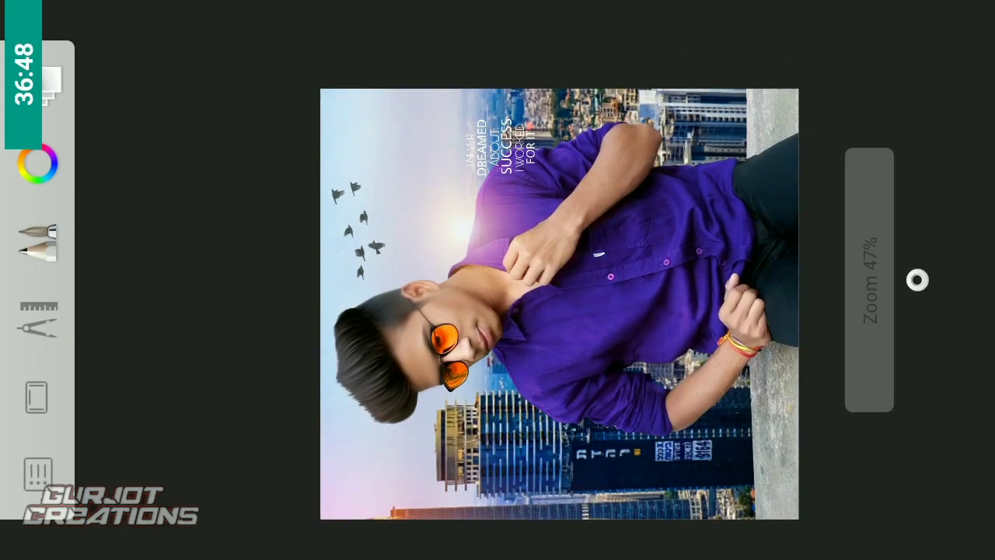
{"action": "left_click", "coordinate": [36, 397]}
{"action": "left_click", "coordinate": [37, 241]}
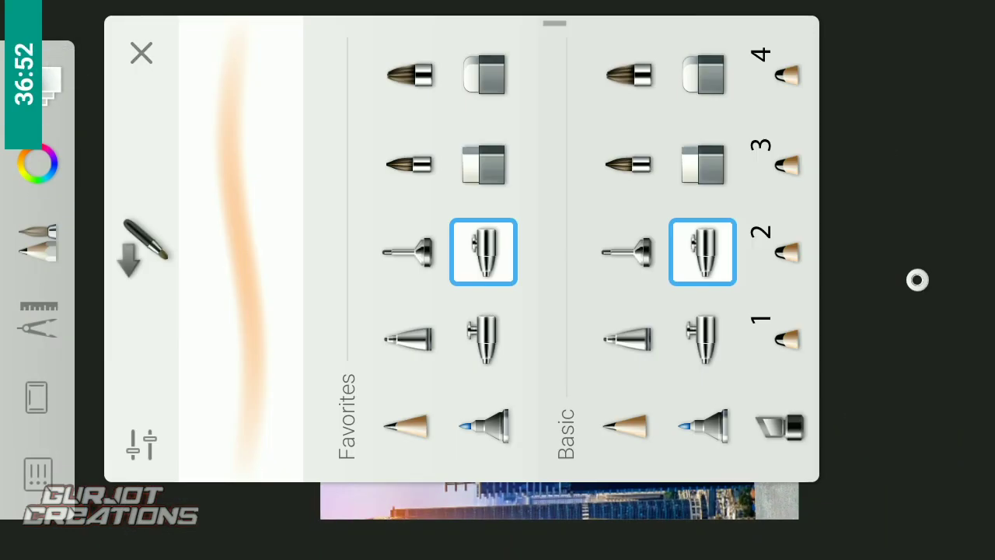
{"action": "left_click_drag", "start_coordinate": [700, 233], "coordinate": [467, 233]}
{"action": "left_click_drag", "start_coordinate": [544, 233], "coordinate": [676, 234]}
{"action": "left_click", "coordinate": [619, 426]}
{"action": "left_click", "coordinate": [620, 164]}
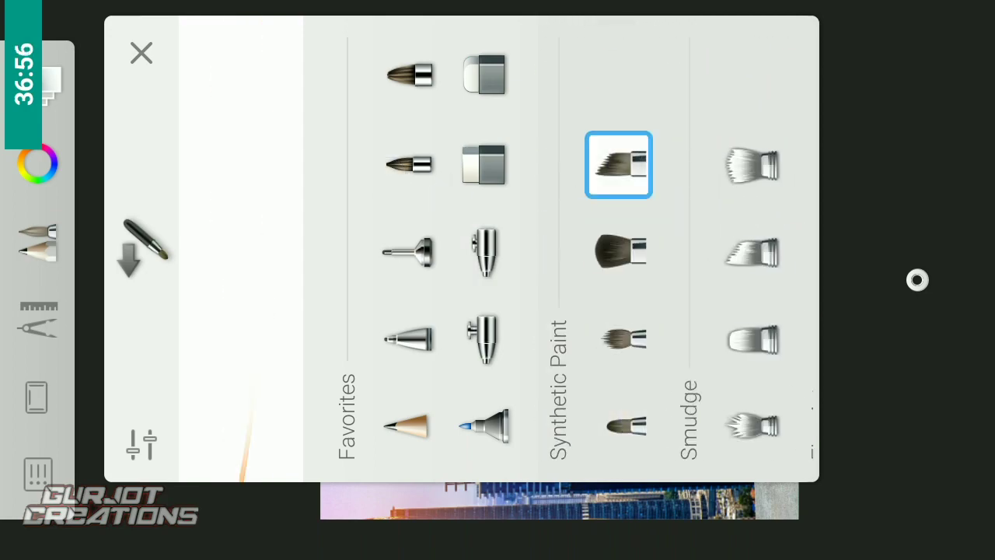
{"action": "left_click", "coordinate": [917, 280]}
Step: Paint a blue streak across the hair with the Synthetic Paint brush
{"action": "scroll", "coordinate": [545, 295], "scroll_direction": "up", "scroll_amount": 2}
{"action": "scroll", "coordinate": [545, 296], "scroll_direction": "up", "scroll_amount": 3}
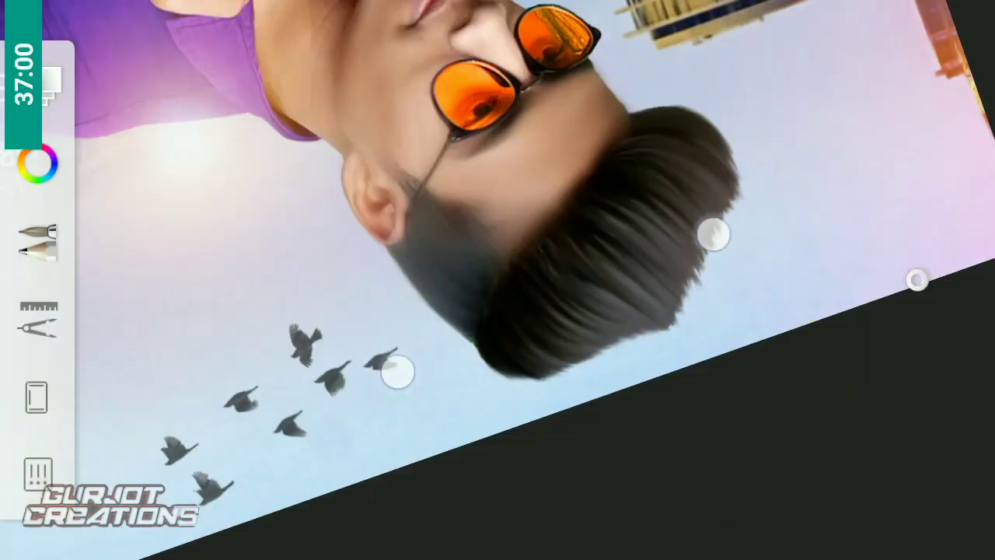
{"action": "scroll", "coordinate": [580, 288], "scroll_direction": "up", "scroll_amount": 3}
{"action": "scroll", "coordinate": [579, 287], "scroll_direction": "up", "scroll_amount": 3}
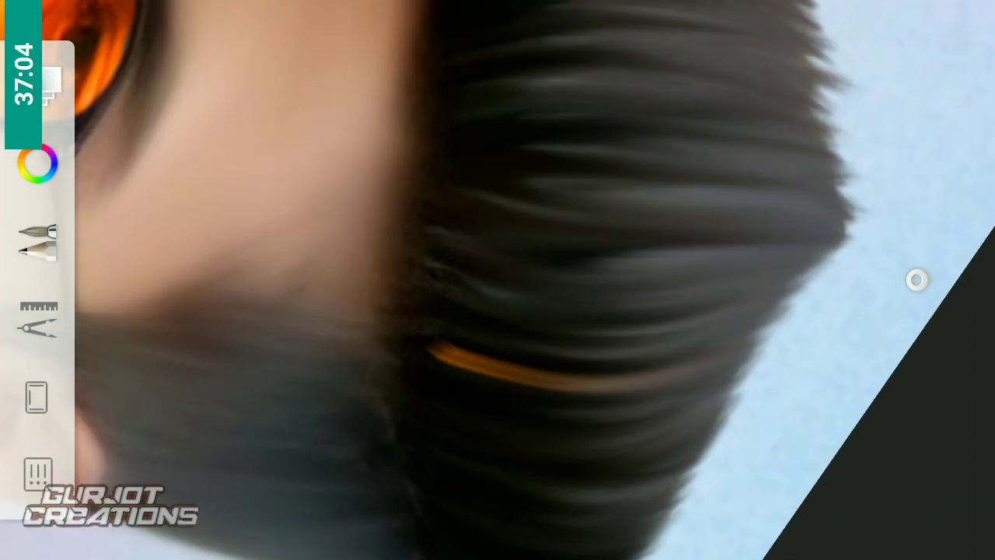
{"action": "left_click", "coordinate": [38, 163]}
{"action": "left_click", "coordinate": [533, 366]}
{"action": "left_click", "coordinate": [140, 49]}
{"action": "left_click_drag", "start_coordinate": [370, 272], "coordinate": [591, 294]}
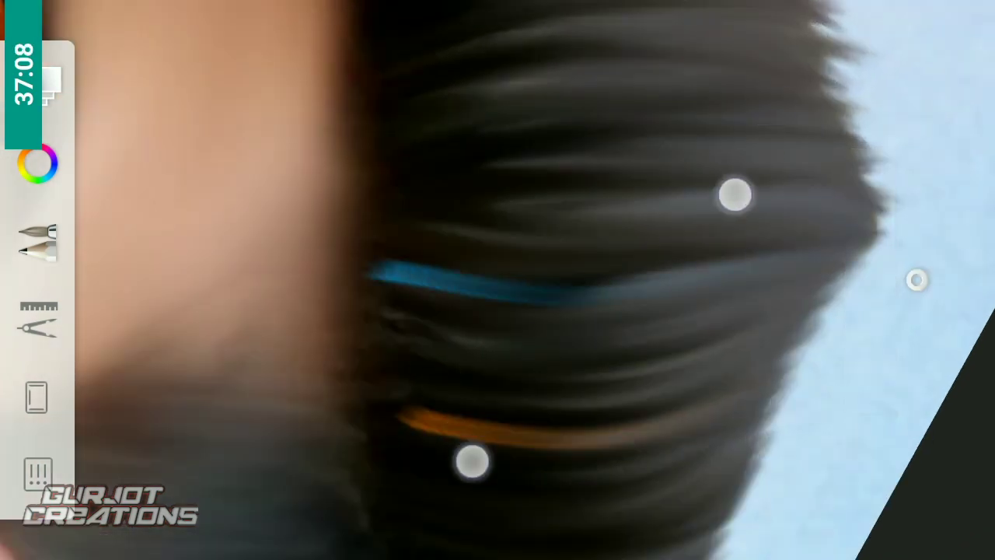
Step: Check the blending mode options for Layer 10
{"action": "scroll", "coordinate": [603, 329], "scroll_direction": "up", "scroll_amount": 1}
{"action": "left_click", "coordinate": [49, 84]}
{"action": "left_click", "coordinate": [360, 47]}
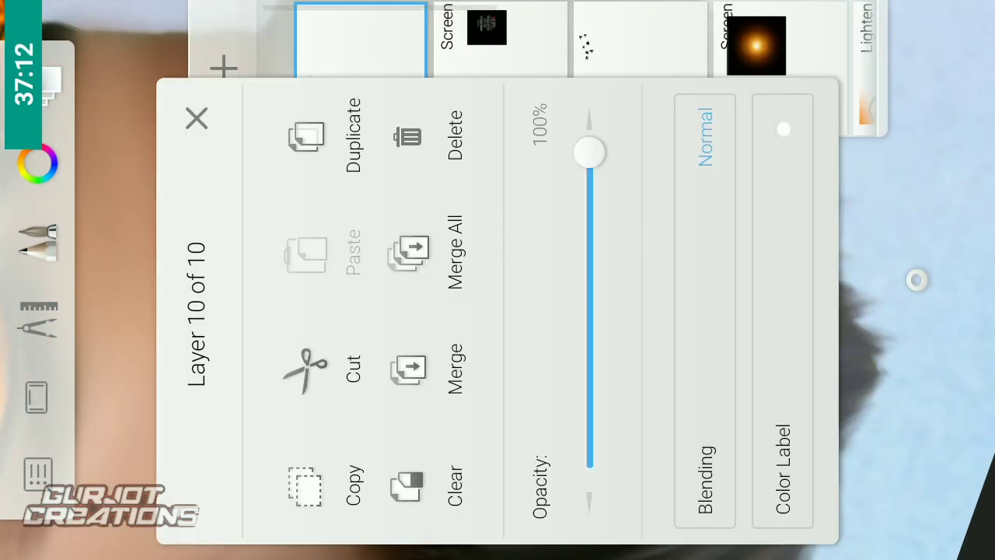
{"action": "left_click", "coordinate": [702, 195]}
{"action": "left_click", "coordinate": [918, 280]}
Step: Zoom out over the full composition and bring up its Share menu
{"action": "scroll", "coordinate": [482, 295], "scroll_direction": "down", "scroll_amount": 3}
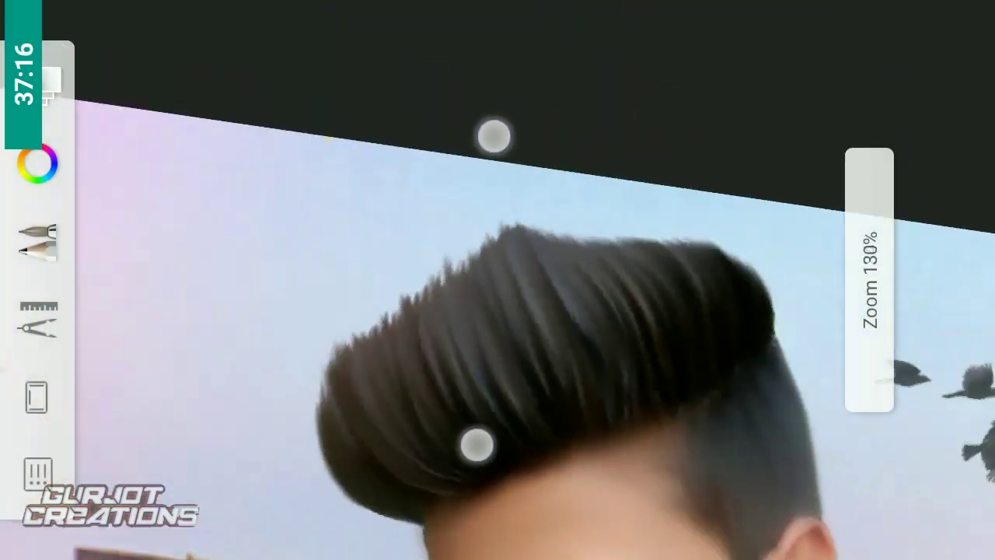
{"action": "scroll", "coordinate": [459, 319], "scroll_direction": "down", "scroll_amount": 3}
{"action": "scroll", "coordinate": [482, 311], "scroll_direction": "down", "scroll_amount": 2}
{"action": "scroll", "coordinate": [482, 311], "scroll_direction": "down", "scroll_amount": 2}
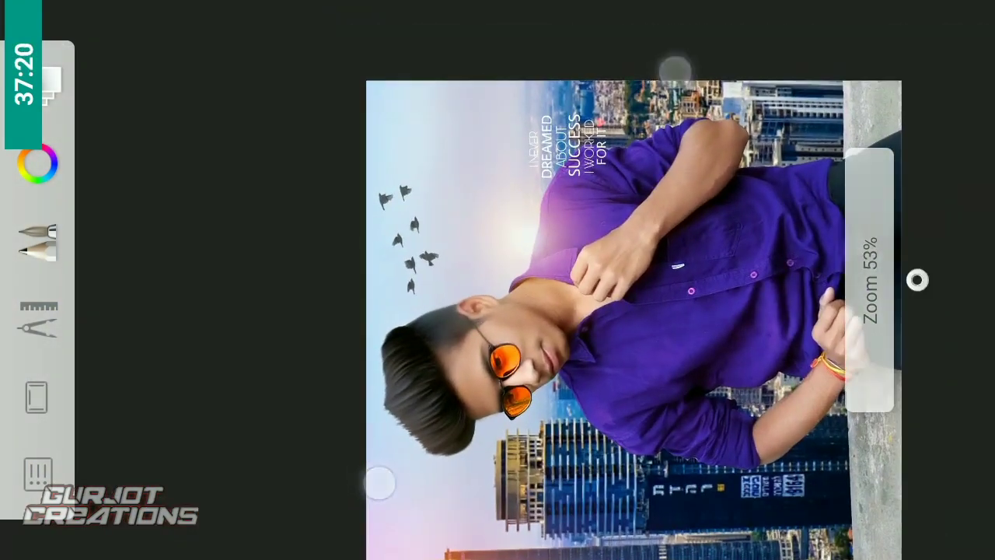
{"action": "scroll", "coordinate": [482, 311], "scroll_direction": "up", "scroll_amount": 5}
{"action": "scroll", "coordinate": [545, 288], "scroll_direction": "down", "scroll_amount": 3}
{"action": "scroll", "coordinate": [591, 288], "scroll_direction": "down", "scroll_amount": 2}
{"action": "scroll", "coordinate": [591, 287], "scroll_direction": "down", "scroll_amount": 1}
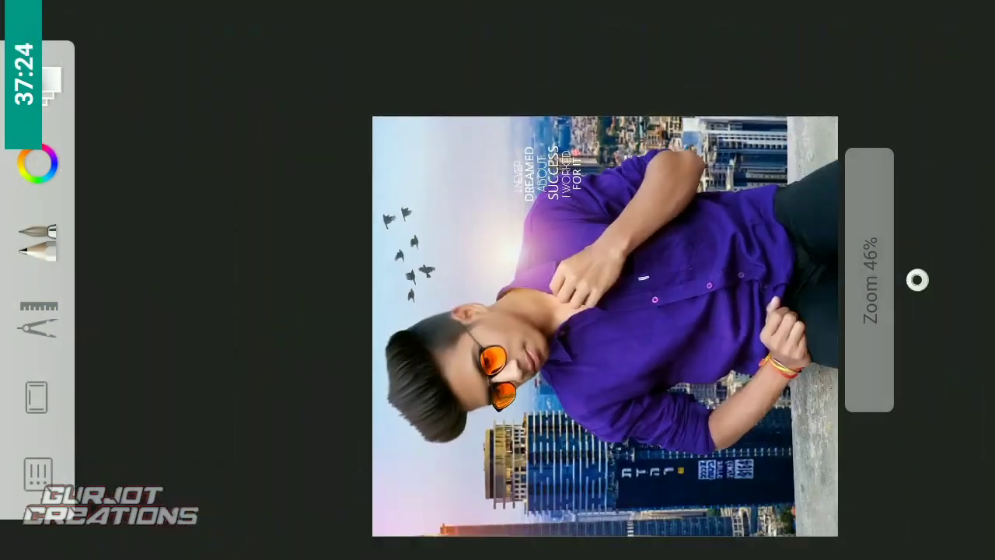
{"action": "left_click", "coordinate": [917, 280]}
{"action": "left_click", "coordinate": [497, 358]}
{"action": "left_click", "coordinate": [454, 311]}
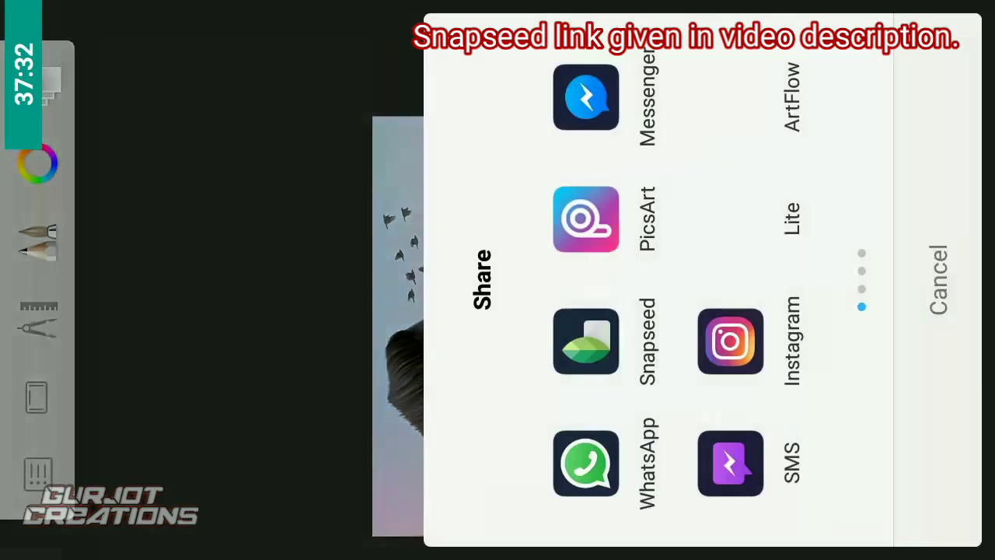
Step: Send the portrait to Snapseed and apply Tune Image with more brightness and ambiance and cooler warmth
{"action": "left_click", "coordinate": [595, 354]}
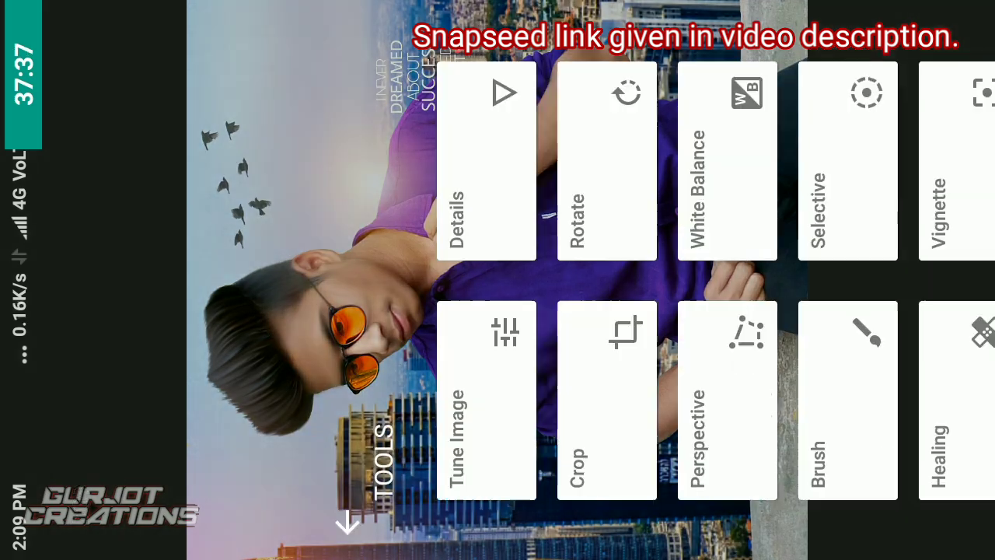
{"action": "left_click", "coordinate": [486, 400]}
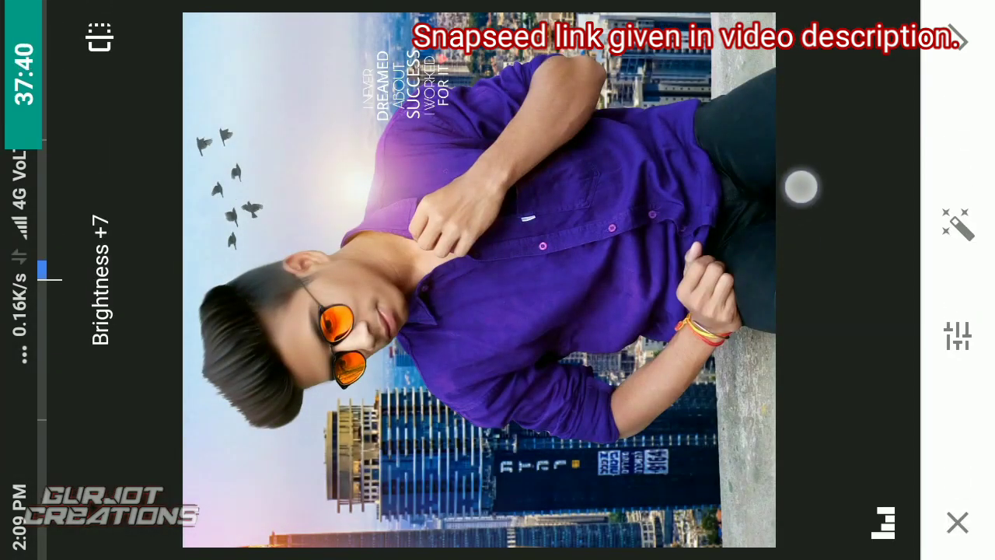
{"action": "mouse_move", "coordinate": [802, 187]}
{"action": "left_mouse_down"}
{"action": "mouse_move", "coordinate": [759, 164]}
{"action": "mouse_move", "coordinate": [782, 210]}
{"action": "mouse_move", "coordinate": [781, 185]}
{"action": "mouse_move", "coordinate": [749, 191]}
{"action": "mouse_move", "coordinate": [764, 318]}
{"action": "mouse_move", "coordinate": [782, 260]}
{"action": "mouse_move", "coordinate": [724, 233]}
{"action": "mouse_move", "coordinate": [780, 193]}
{"action": "left_mouse_up"}
{"action": "left_click_drag", "start_coordinate": [725, 214], "coordinate": [791, 235]}
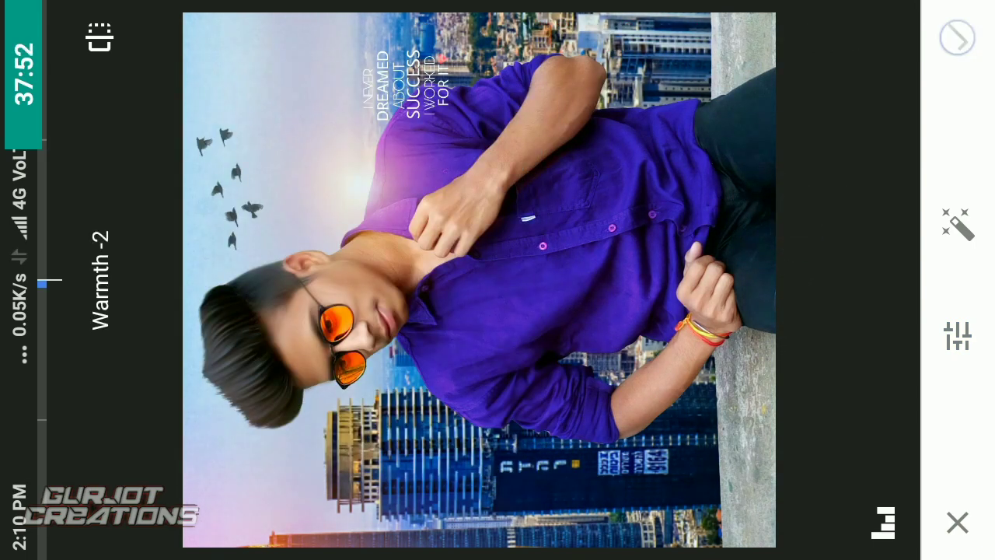
{"action": "left_click", "coordinate": [957, 37]}
Step: Reopen the Tune Image edit from the edit stack and reapply it
{"action": "left_click", "coordinate": [80, 98]}
{"action": "left_click", "coordinate": [717, 420]}
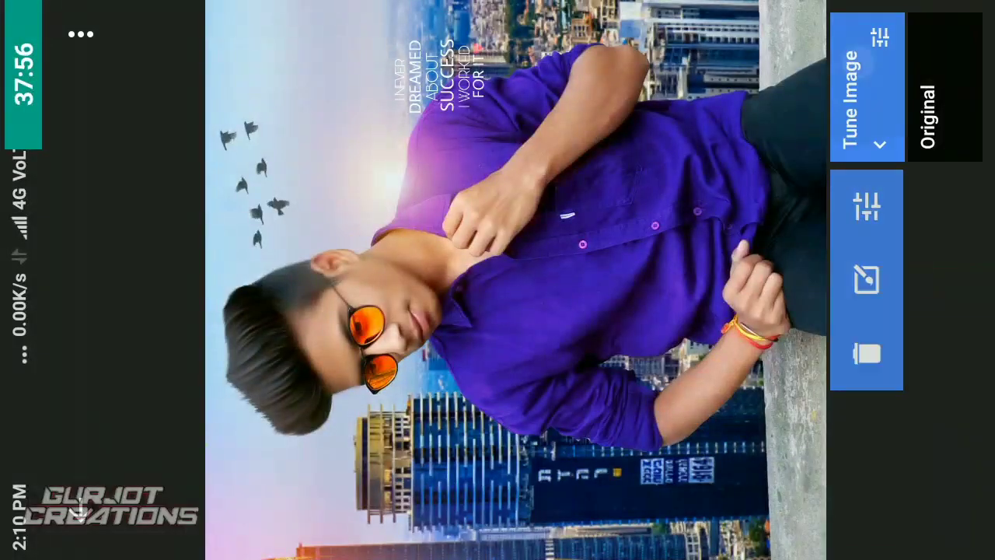
{"action": "left_click", "coordinate": [867, 206]}
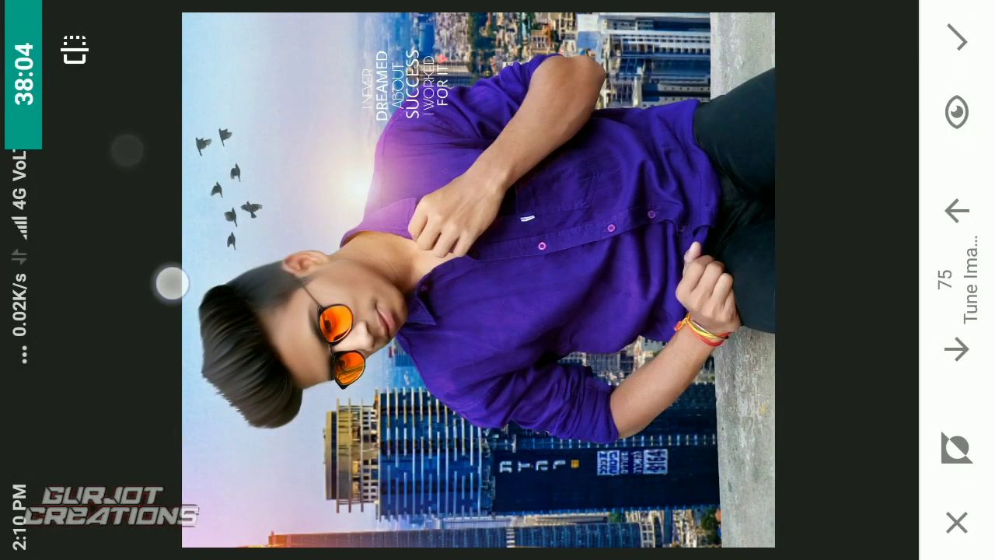
{"action": "left_click", "coordinate": [957, 38]}
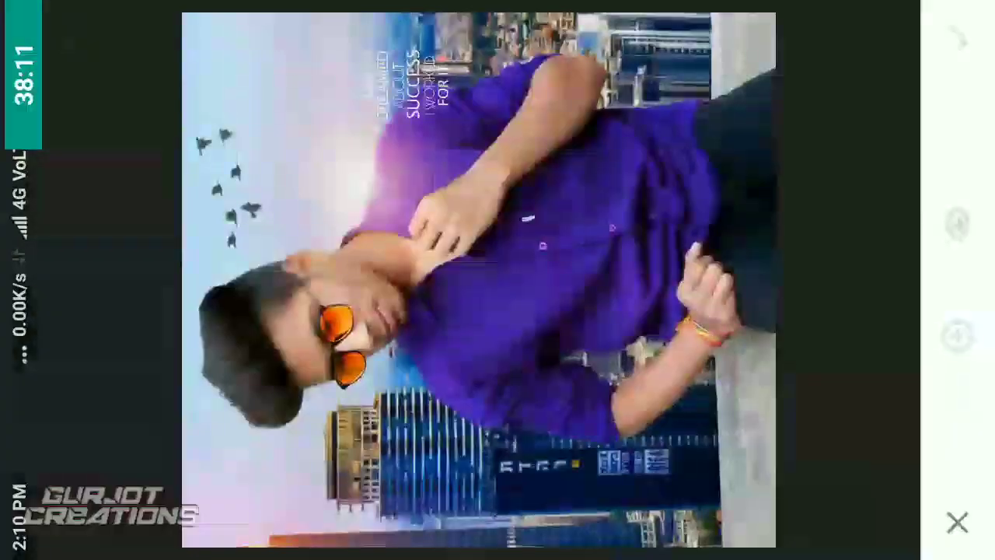
Step: Brighten the face to +17 and the forearm with Selective control points
{"action": "left_click", "coordinate": [356, 288]}
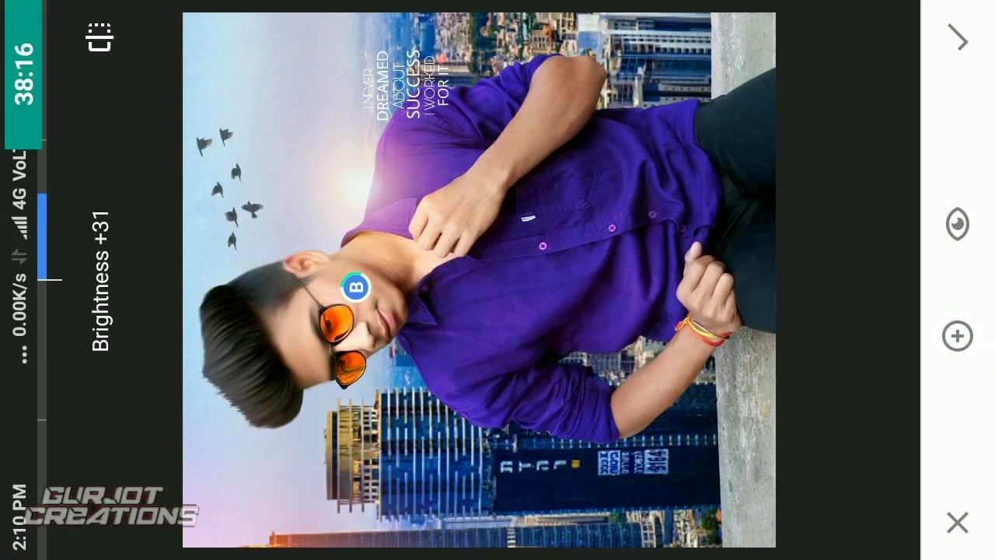
{"action": "left_click_drag", "start_coordinate": [513, 136], "coordinate": [536, 122]}
{"action": "left_click_drag", "start_coordinate": [723, 206], "coordinate": [723, 175]}
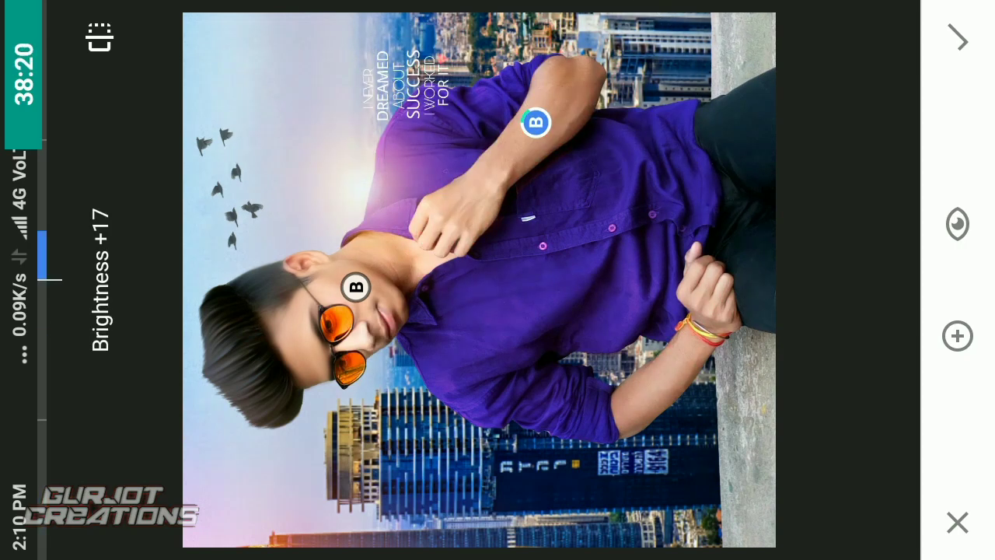
{"action": "left_click", "coordinate": [666, 371]}
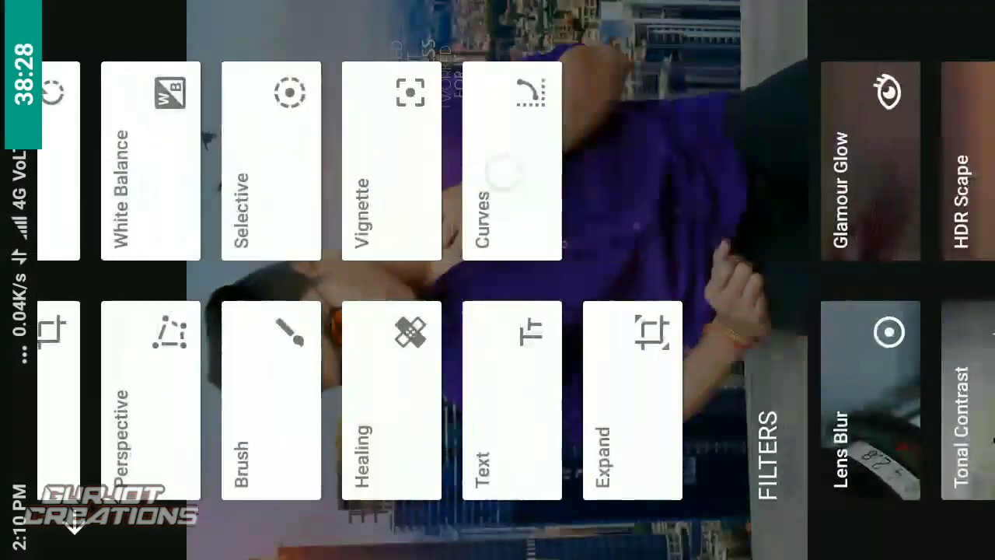
{"action": "left_click_drag", "start_coordinate": [501, 171], "coordinate": [257, 171]}
Step: Add HDR Scape at strength +19 and brush it over the shirt and face
{"action": "left_click", "coordinate": [711, 156]}
{"action": "left_click_drag", "start_coordinate": [789, 233], "coordinate": [789, 284]}
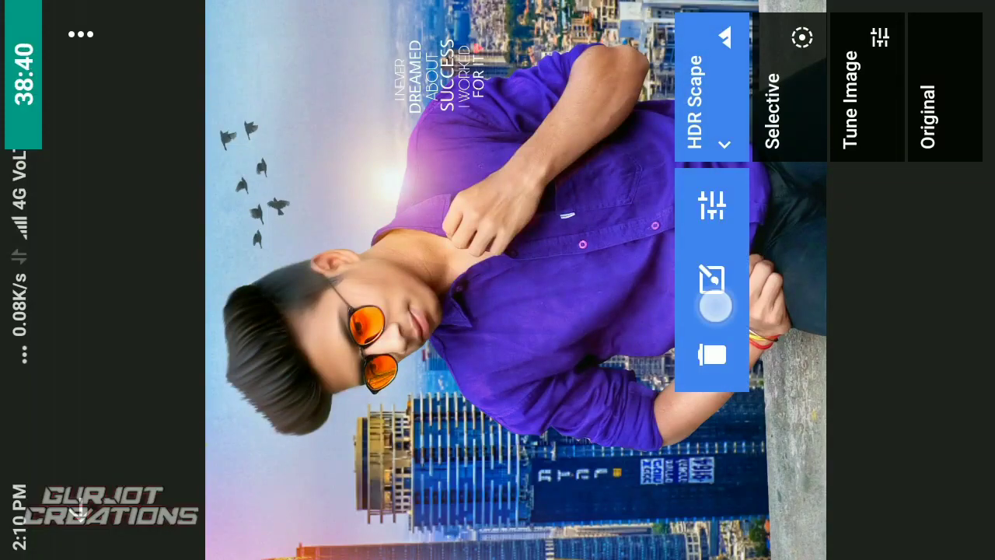
{"action": "left_click", "coordinate": [715, 305]}
{"action": "scroll", "coordinate": [576, 327], "scroll_direction": "up", "scroll_amount": 5}
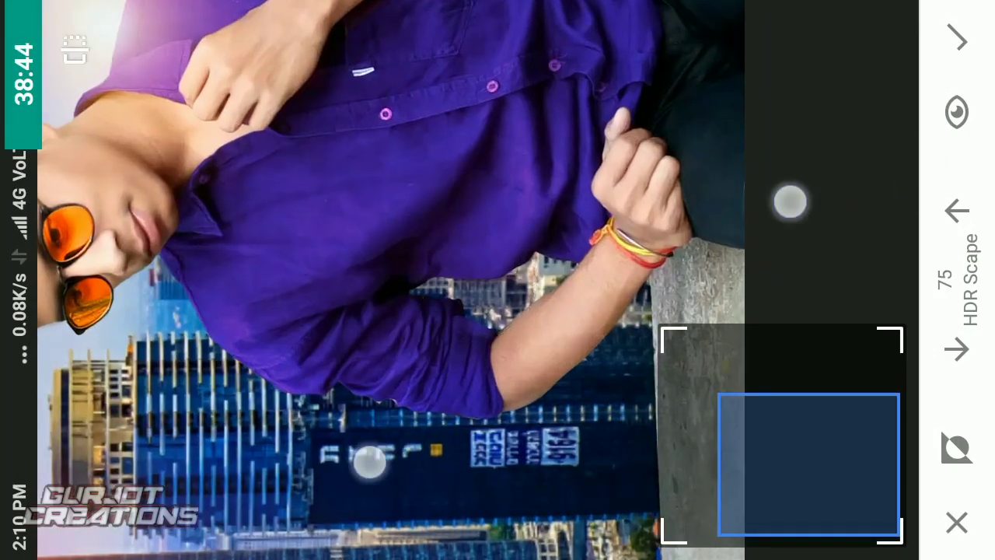
{"action": "left_click_drag", "start_coordinate": [843, 487], "coordinate": [911, 249]}
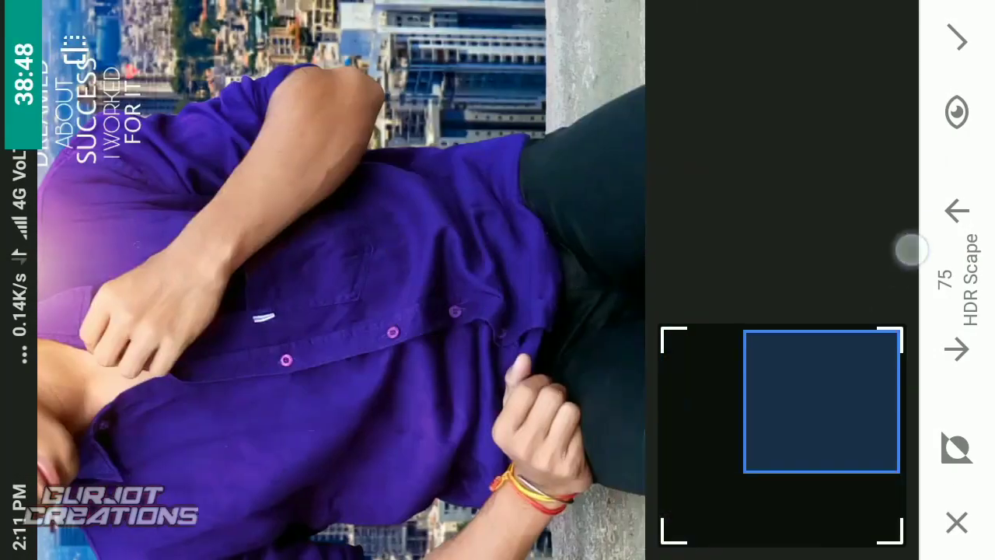
{"action": "scroll", "coordinate": [486, 311], "scroll_direction": "down", "scroll_amount": 5}
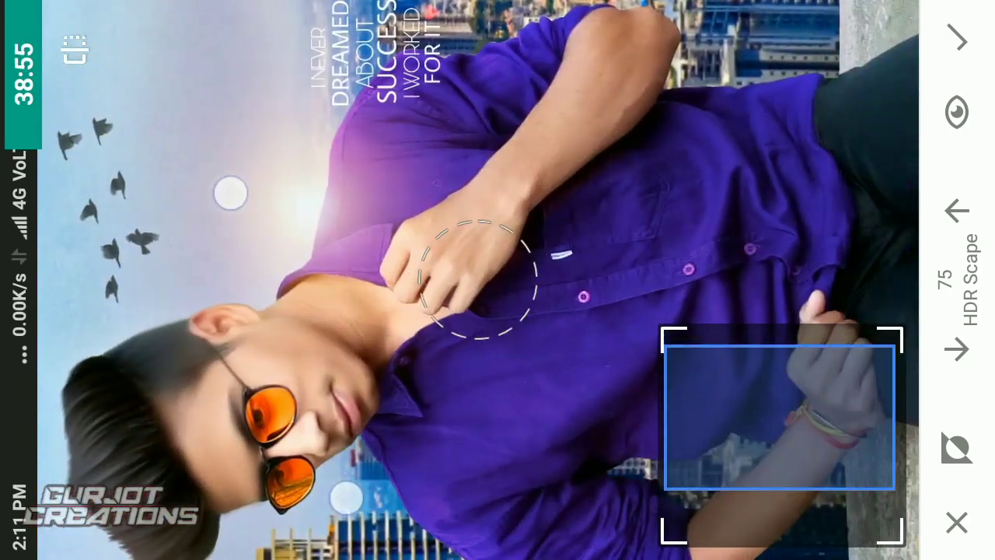
{"action": "left_click_drag", "start_coordinate": [315, 417], "coordinate": [316, 246]}
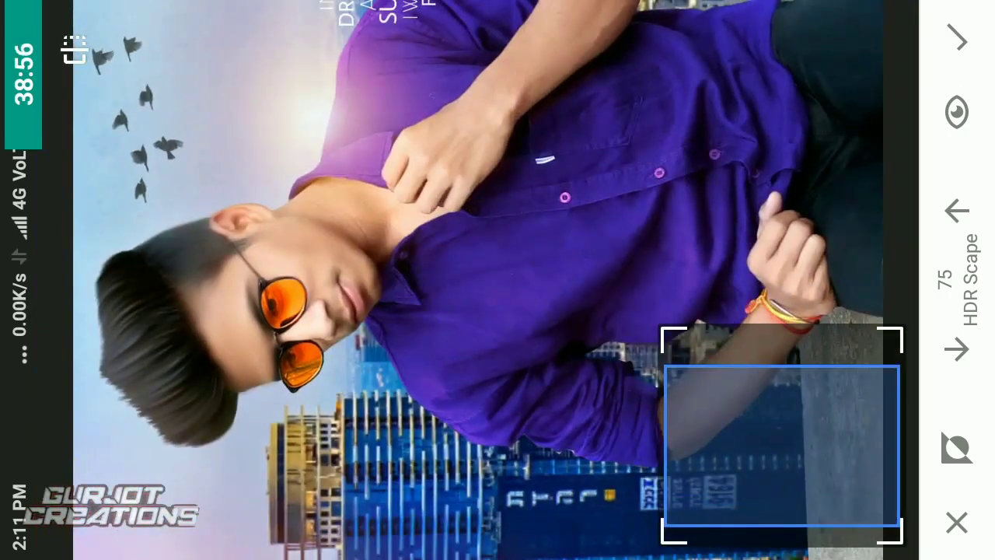
{"action": "scroll", "coordinate": [478, 278], "scroll_direction": "up", "scroll_amount": 5}
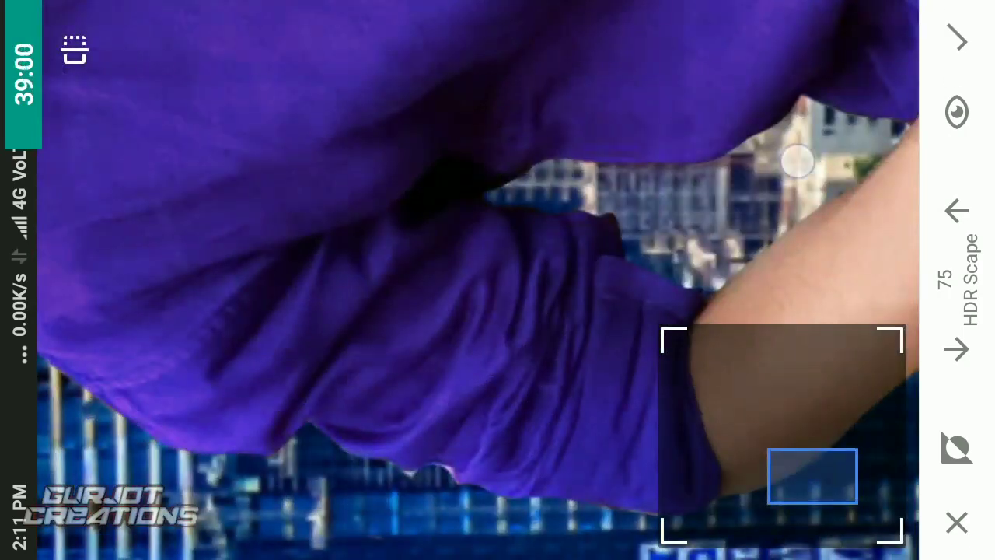
{"action": "left_click", "coordinate": [955, 31]}
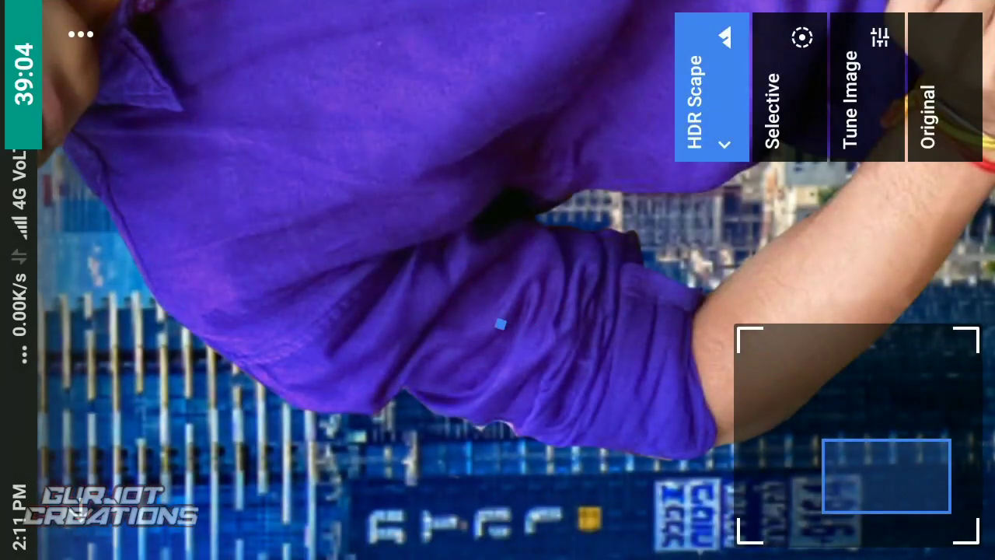
{"action": "left_click", "coordinate": [526, 200]}
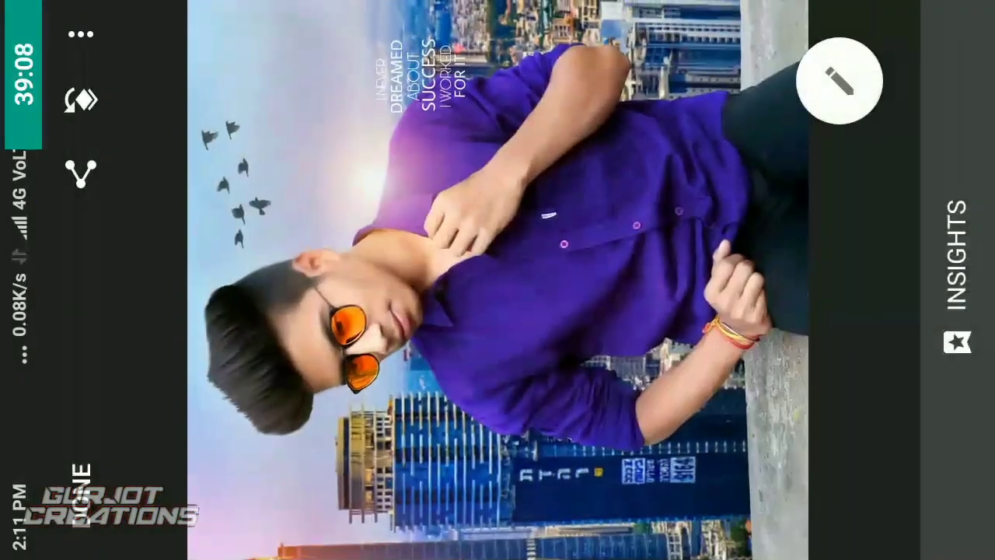
Step: Apply a Lens Blur with its focus moved from the face onto the shirt
{"action": "left_click", "coordinate": [839, 80]}
{"action": "left_click", "coordinate": [910, 357]}
{"action": "left_click_drag", "start_coordinate": [331, 335], "coordinate": [553, 219]}
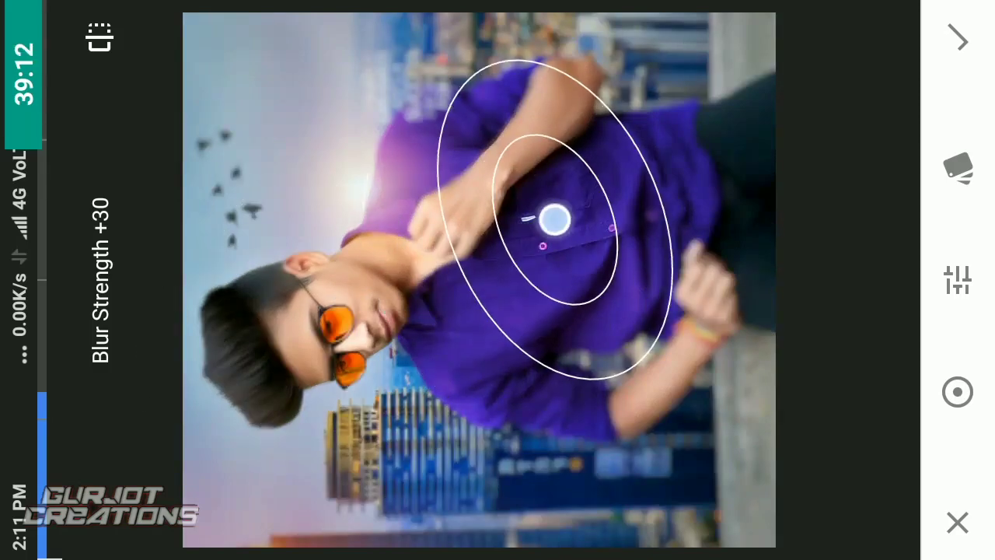
{"action": "left_click", "coordinate": [958, 39]}
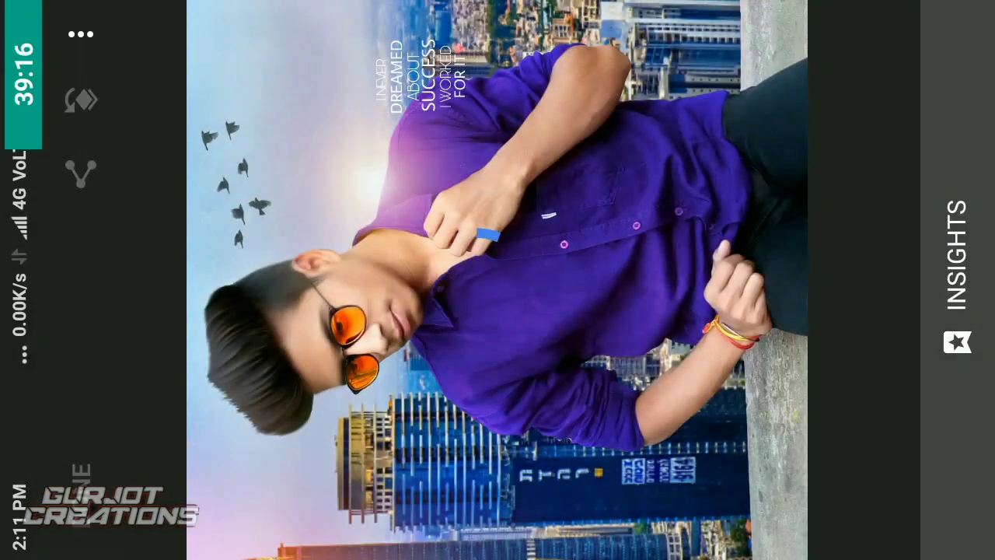
Step: Select the Lens Blur edit in the edit stack to brush it in
{"action": "left_click", "coordinate": [81, 100]}
{"action": "left_click", "coordinate": [420, 420]}
{"action": "left_click", "coordinate": [839, 80]}
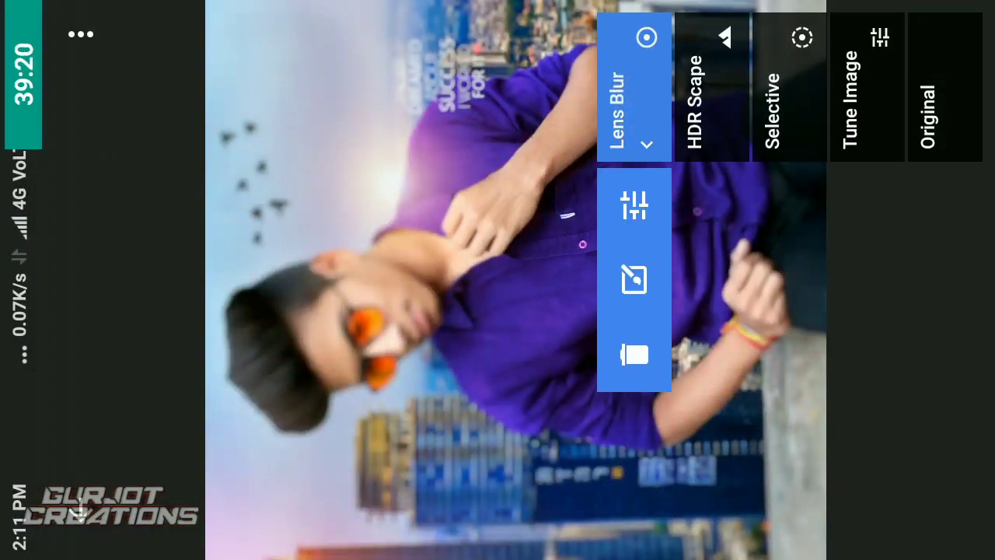
{"action": "left_click", "coordinate": [628, 97]}
Step: Zoom and pan across the city buildings while brushing the lens blur onto the background
{"action": "scroll", "coordinate": [224, 215], "scroll_direction": "up", "scroll_amount": 5}
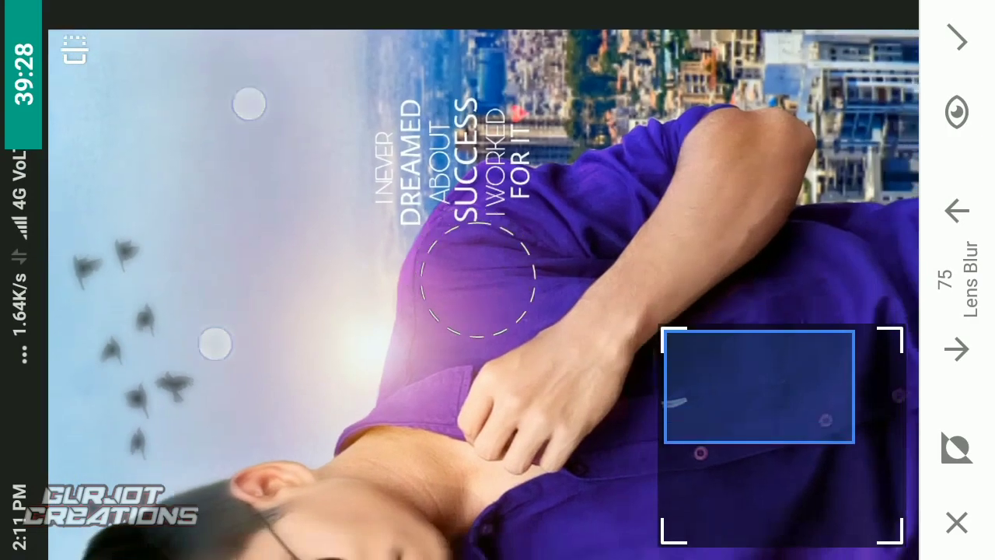
{"action": "scroll", "coordinate": [231, 221], "scroll_direction": "down", "scroll_amount": 2}
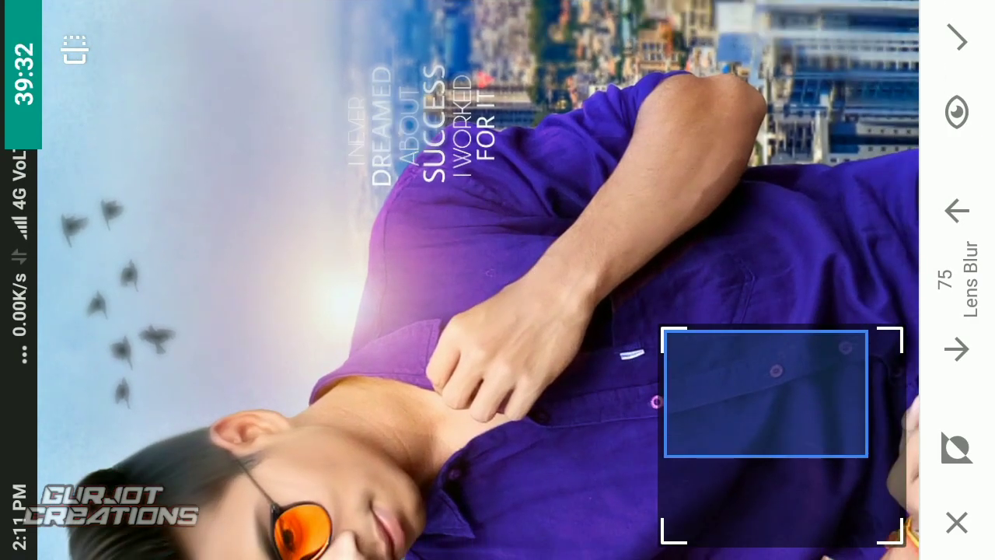
{"action": "scroll", "coordinate": [856, 39], "scroll_direction": "down", "scroll_amount": 2}
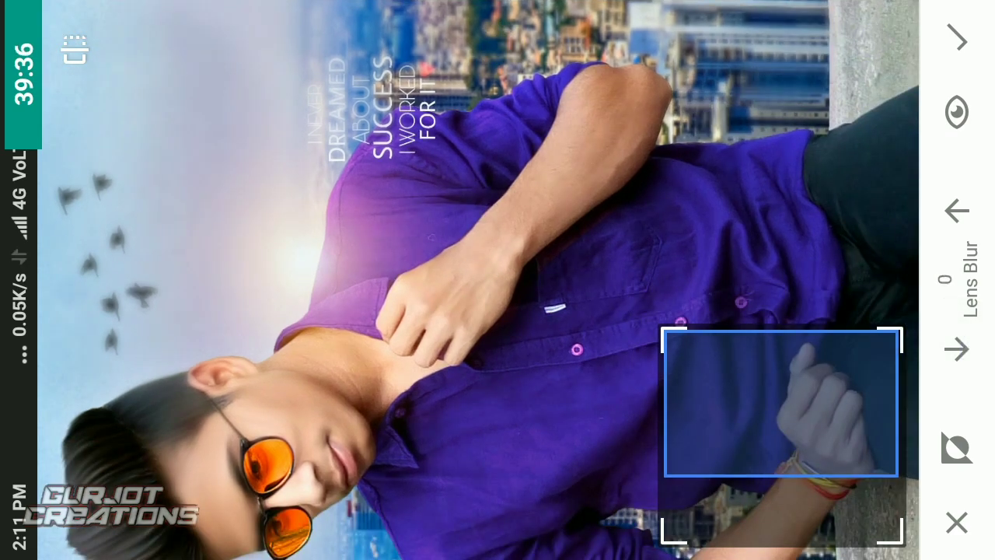
{"action": "left_click_drag", "start_coordinate": [497, 404], "coordinate": [496, 202]}
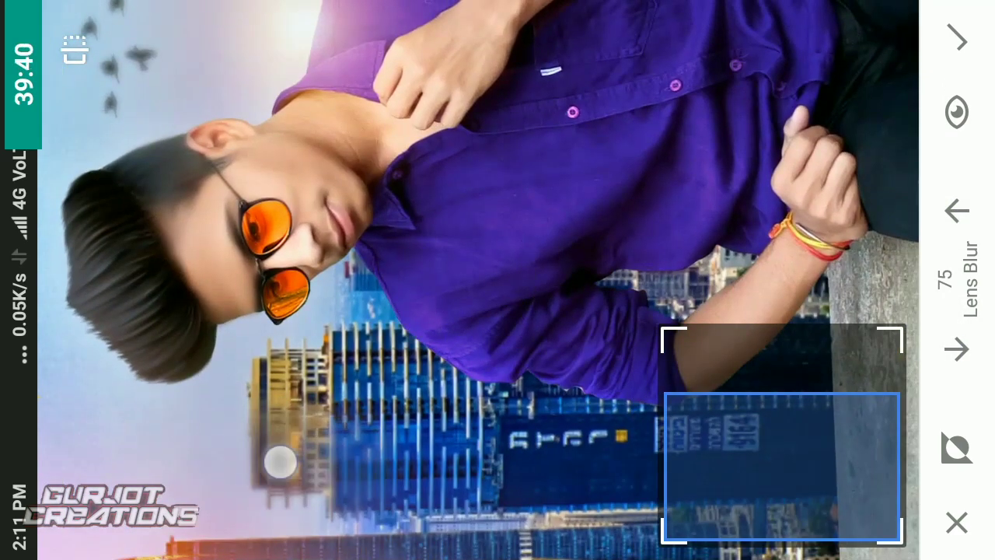
{"action": "scroll", "coordinate": [391, 417], "scroll_direction": "up", "scroll_amount": 1}
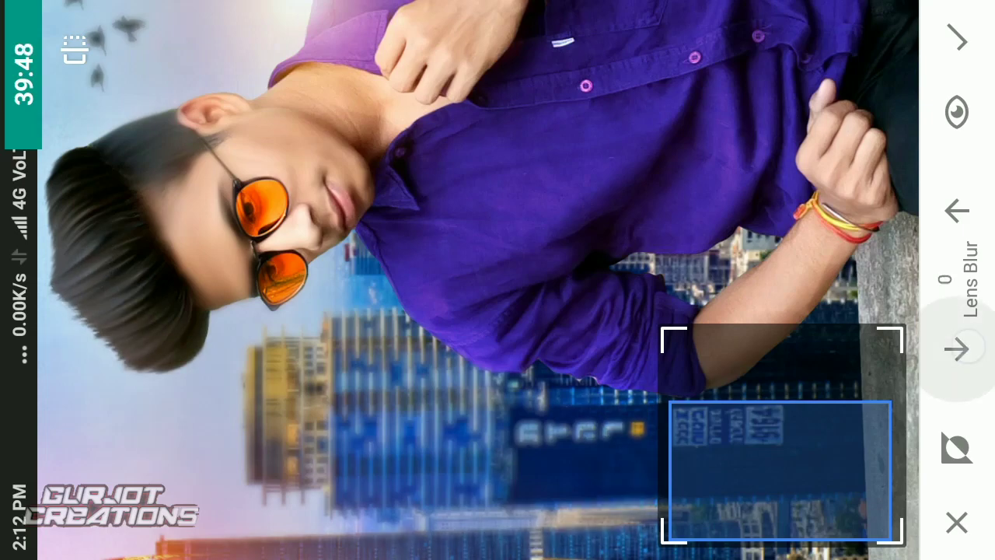
{"action": "left_click_drag", "start_coordinate": [728, 476], "coordinate": [730, 476]}
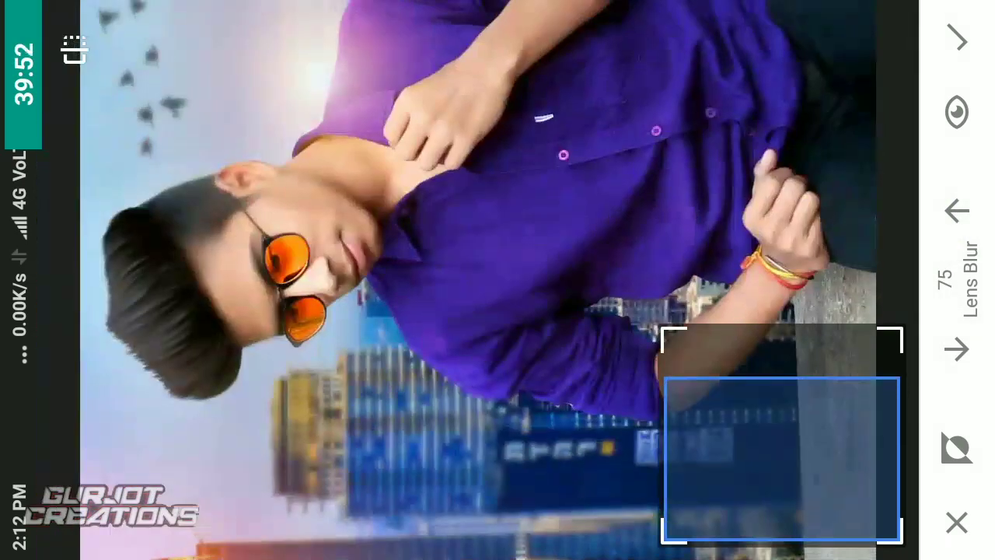
{"action": "scroll", "coordinate": [498, 280], "scroll_direction": "down", "scroll_amount": 3}
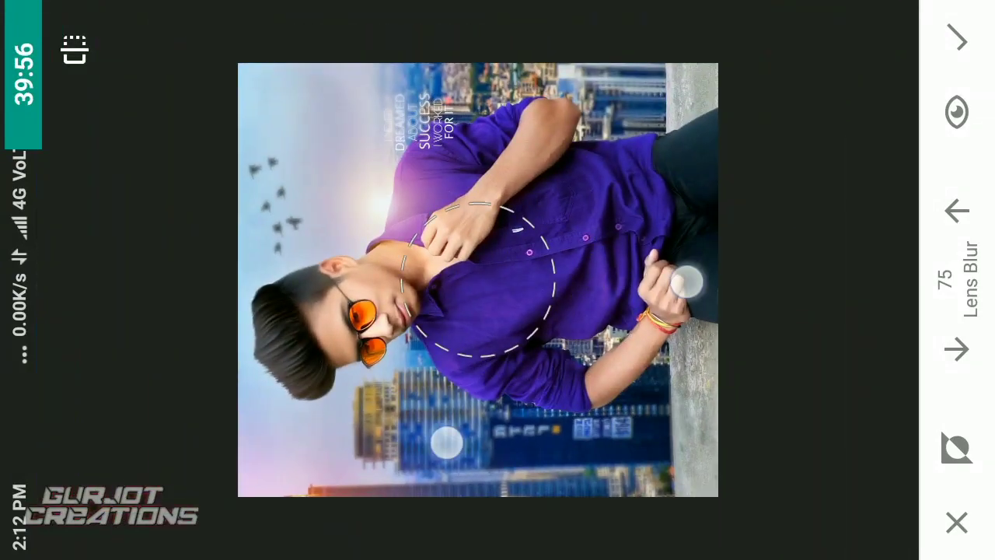
{"action": "scroll", "coordinate": [567, 363], "scroll_direction": "up", "scroll_amount": 5}
{"action": "scroll", "coordinate": [506, 294], "scroll_direction": "down", "scroll_amount": 5}
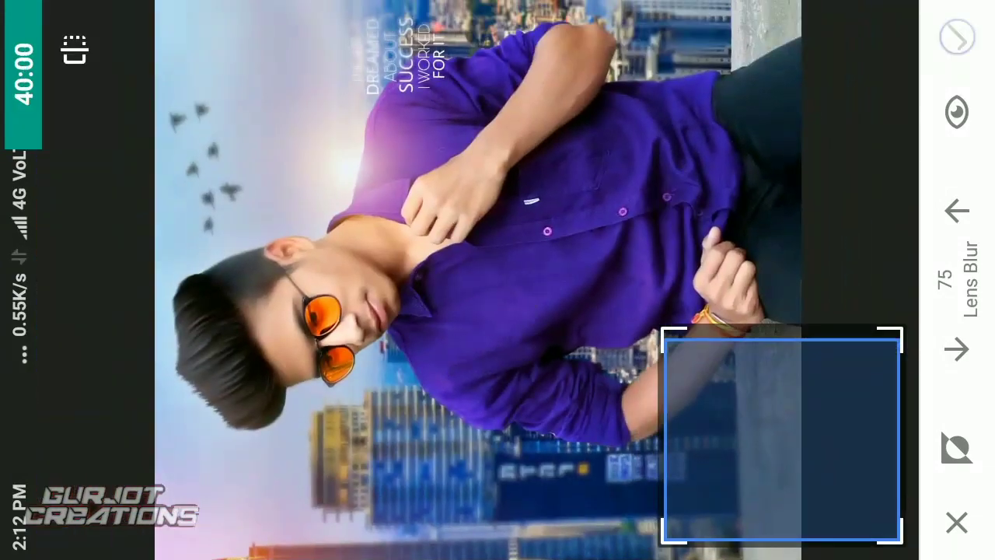
Step: Reopen the Lens Blur edit and adjust its Blur Strength
{"action": "left_click", "coordinate": [76, 48]}
{"action": "left_click", "coordinate": [617, 82]}
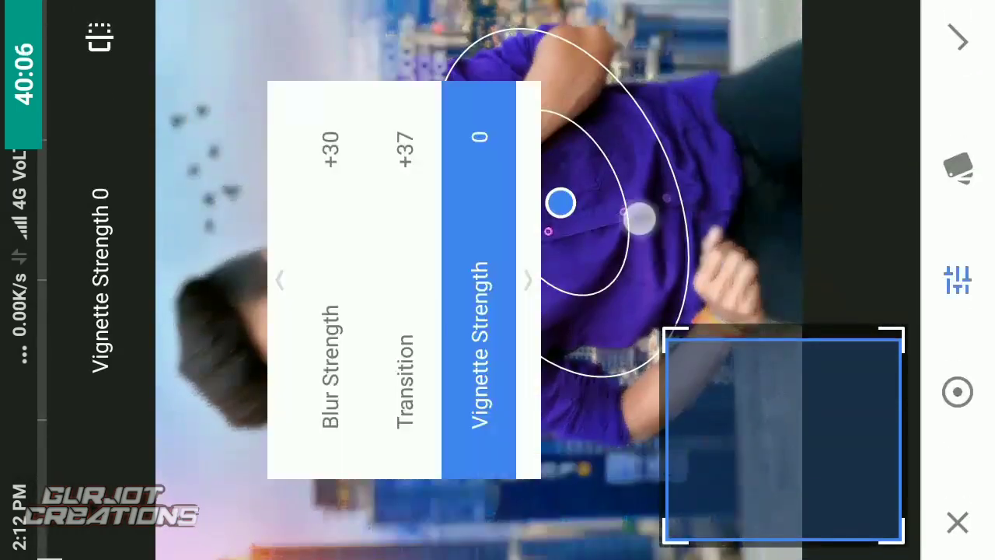
{"action": "mouse_move", "coordinate": [638, 217]}
{"action": "left_mouse_down"}
{"action": "mouse_move", "coordinate": [823, 231]}
{"action": "mouse_move", "coordinate": [826, 268]}
{"action": "left_mouse_up"}
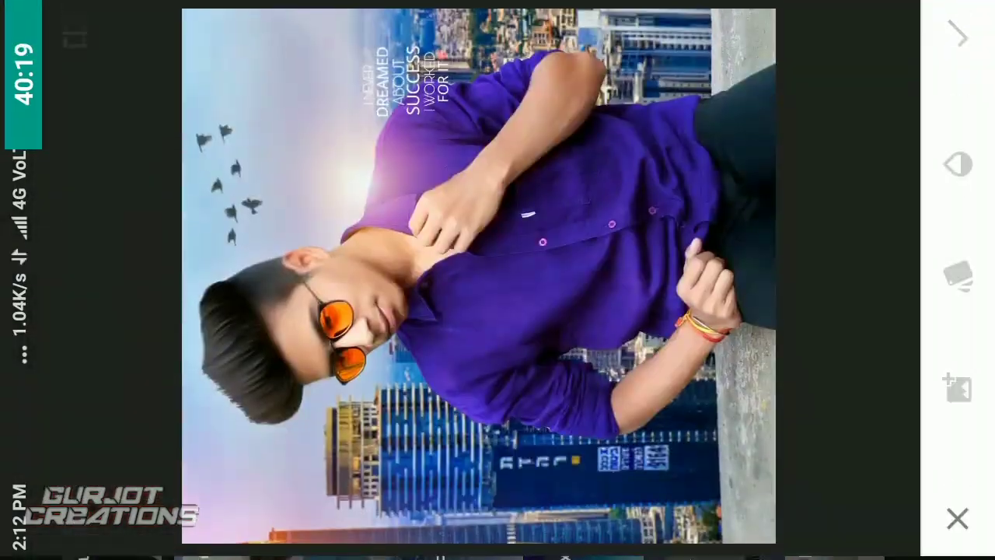
Step: Add the white bokeh photo from the Gallery's Photos view as the Double Exposure image
{"action": "left_click", "coordinate": [958, 389]}
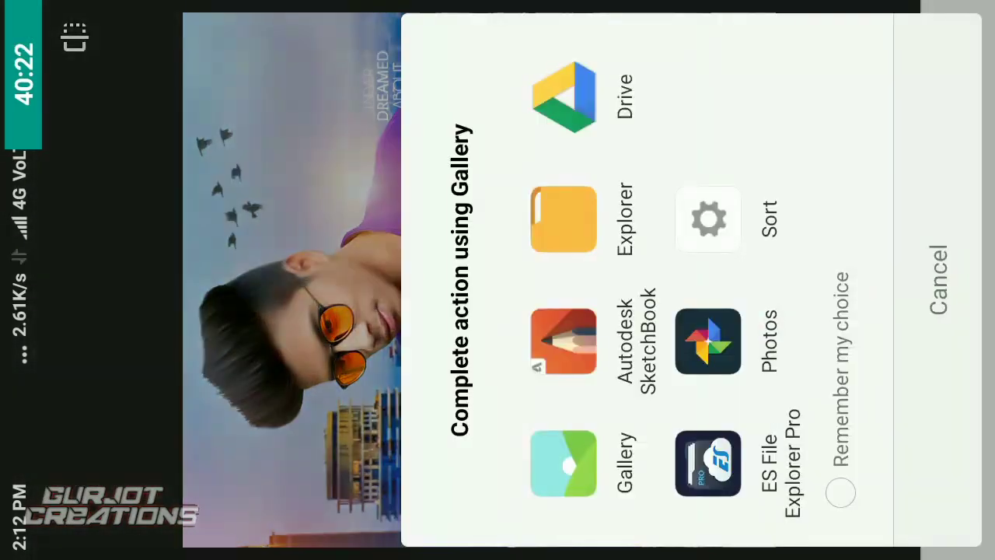
{"action": "left_click", "coordinate": [560, 459]}
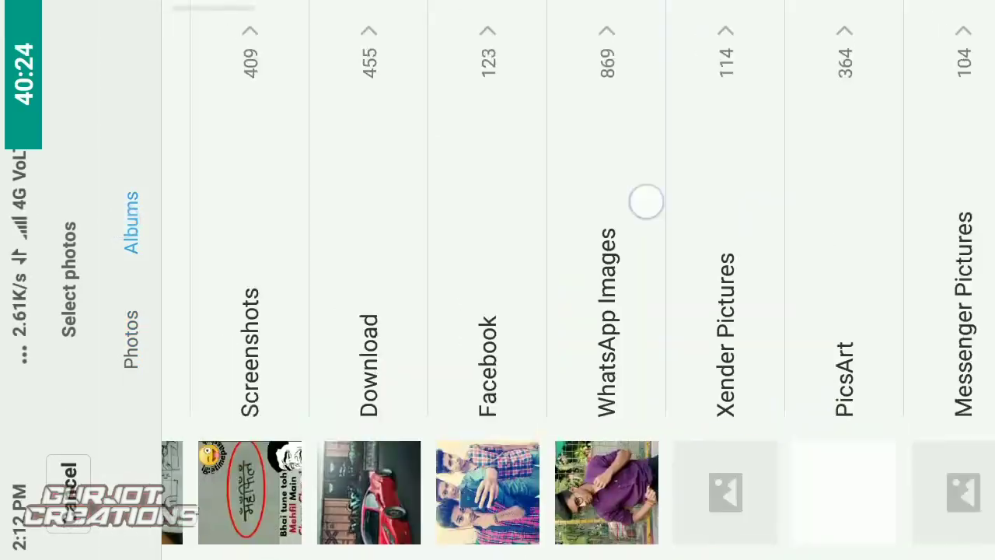
{"action": "left_click", "coordinate": [131, 340]}
{"action": "scroll", "coordinate": [751, 228], "scroll_direction": "down", "scroll_amount": 5}
{"action": "scroll", "coordinate": [466, 135], "scroll_direction": "down", "scroll_amount": 5}
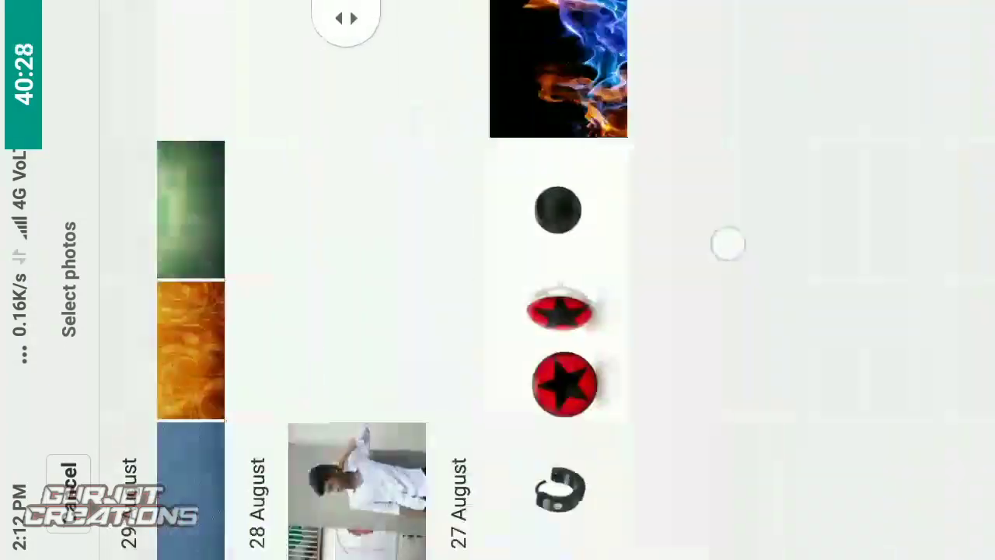
{"action": "scroll", "coordinate": [726, 242], "scroll_direction": "down", "scroll_amount": 5}
{"action": "scroll", "coordinate": [620, 230], "scroll_direction": "down", "scroll_amount": 5}
{"action": "scroll", "coordinate": [600, 215], "scroll_direction": "down", "scroll_amount": 5}
{"action": "scroll", "coordinate": [453, 160], "scroll_direction": "down", "scroll_amount": 5}
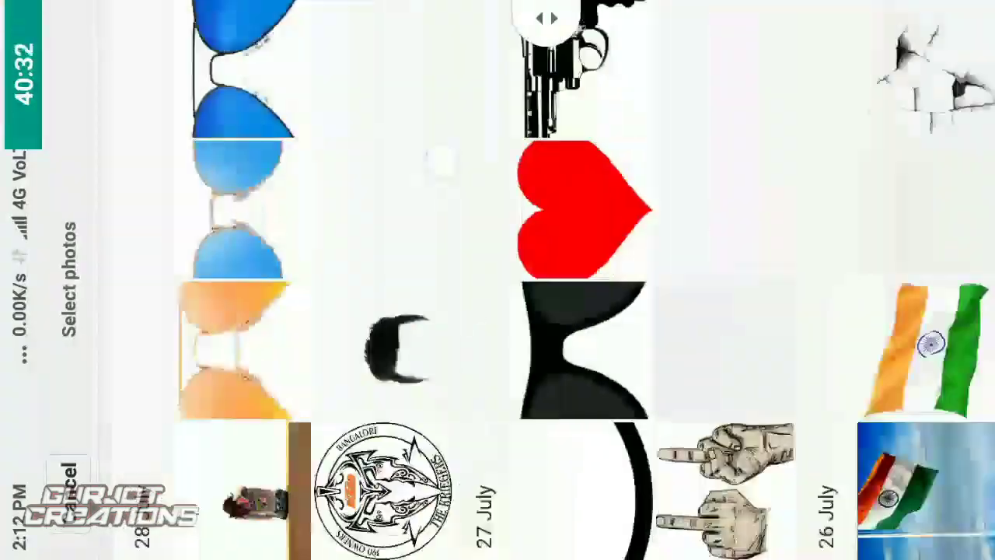
{"action": "scroll", "coordinate": [497, 280], "scroll_direction": "down", "scroll_amount": 5}
{"action": "scroll", "coordinate": [498, 280], "scroll_direction": "down", "scroll_amount": 5}
{"action": "left_click", "coordinate": [747, 280]}
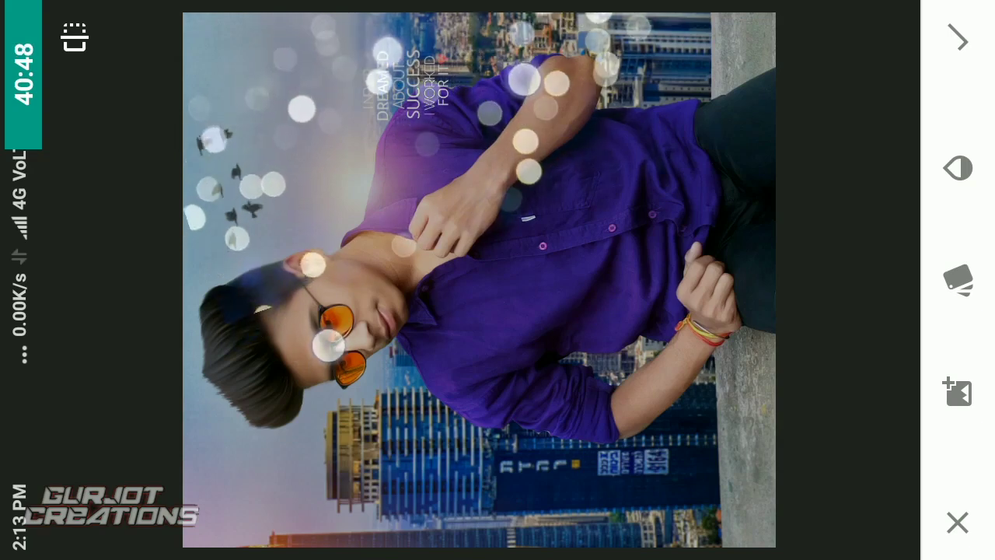
Step: Lower the bokeh overlay's opacity and apply the double exposure
{"action": "left_click", "coordinate": [958, 280]}
{"action": "left_click", "coordinate": [958, 168]}
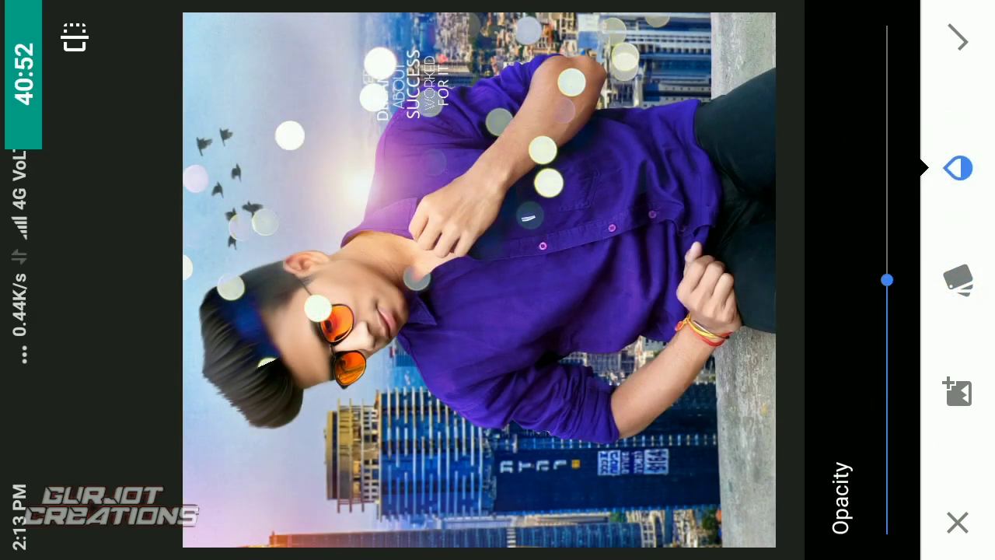
{"action": "left_click_drag", "start_coordinate": [889, 282], "coordinate": [889, 371]}
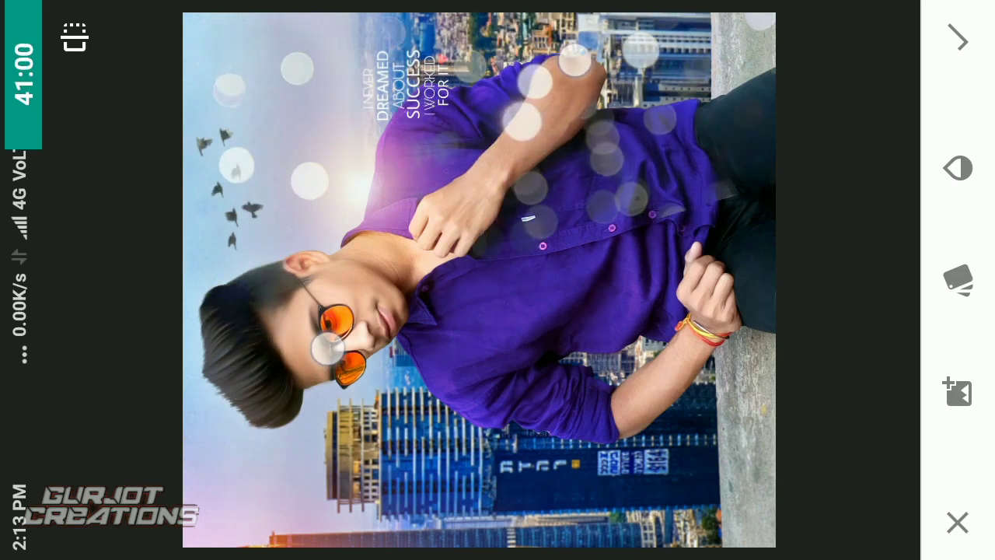
{"action": "left_click", "coordinate": [958, 39]}
Step: Reopen the Double Exposure edit from the edit stack and confirm it
{"action": "left_click", "coordinate": [80, 100]}
{"action": "left_click", "coordinate": [782, 435]}
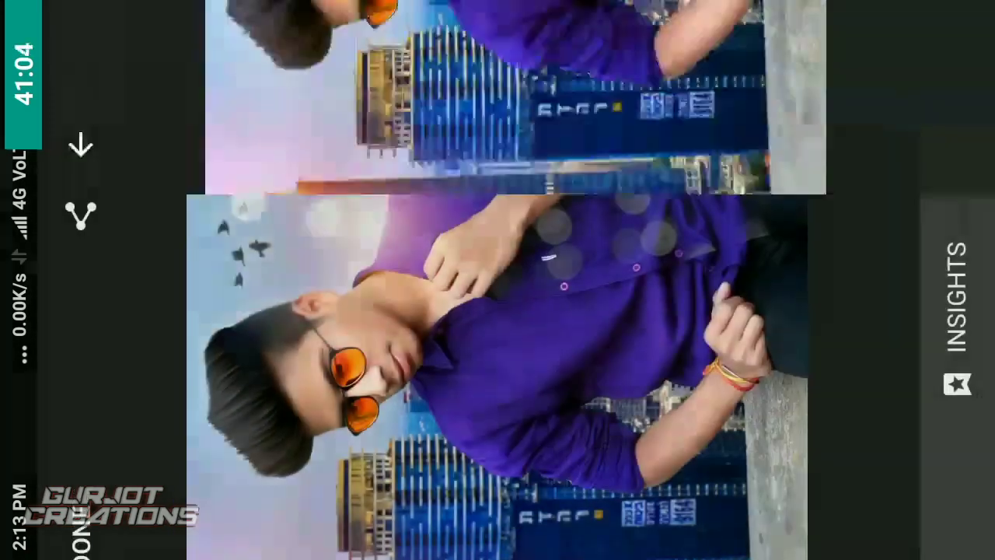
{"action": "left_click", "coordinate": [557, 86]}
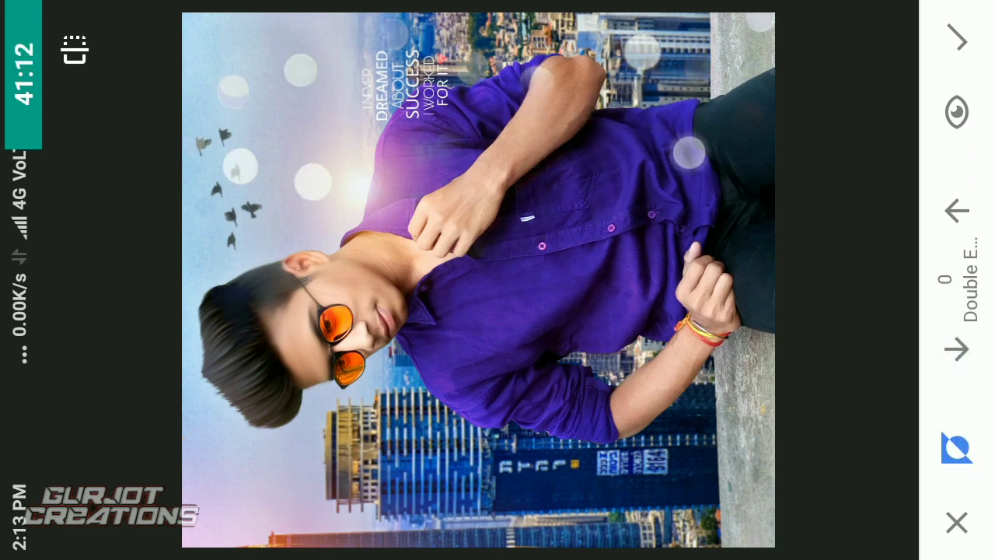
{"action": "left_click", "coordinate": [958, 39]}
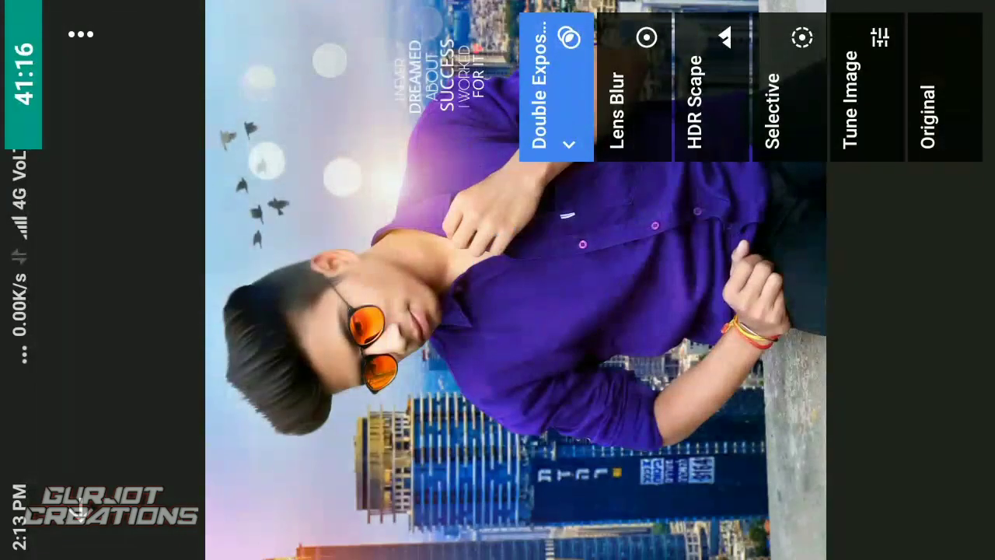
Step: Start a new Double Exposure effect from the Filters tools
{"action": "key", "text": "Escape"}
{"action": "left_click", "coordinate": [840, 80]}
{"action": "left_click_drag", "start_coordinate": [777, 311], "coordinate": [186, 311]}
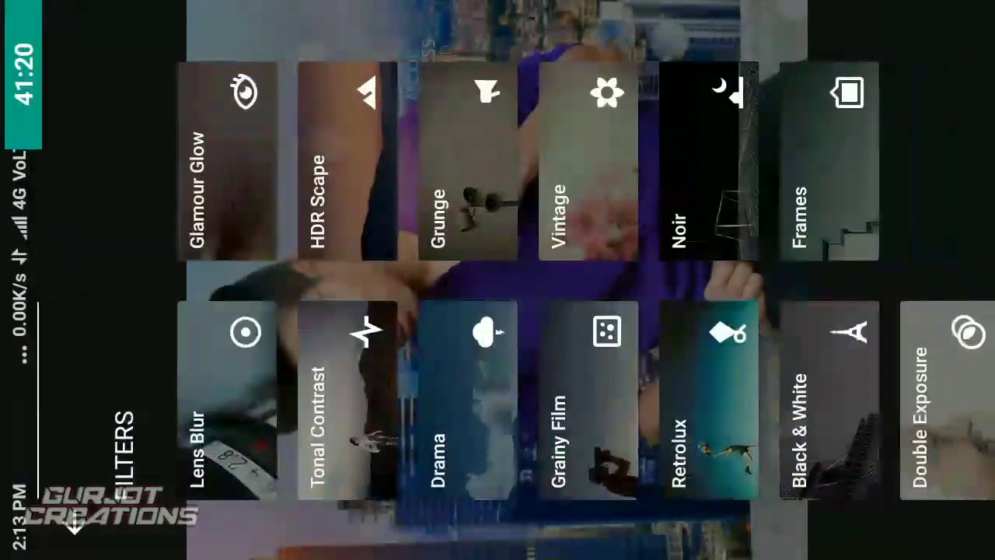
{"action": "left_click", "coordinate": [939, 385]}
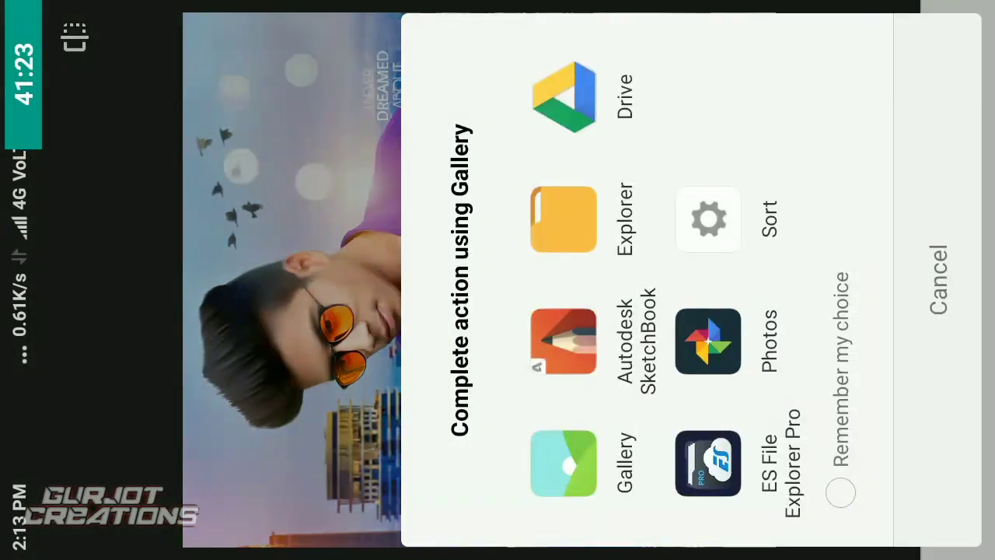
Step: Pick the bokeh photo from the gallery as the second overlay image
{"action": "left_click", "coordinate": [565, 462]}
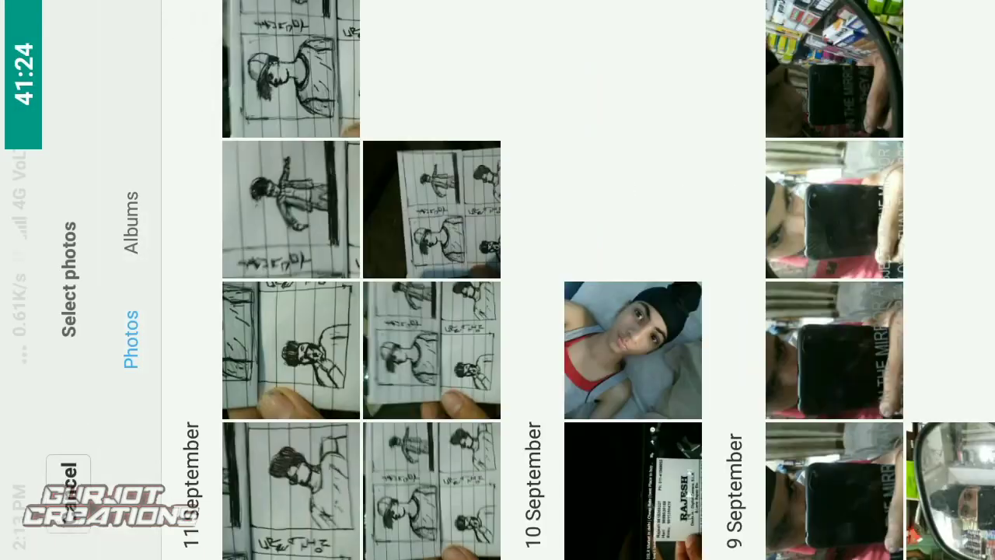
{"action": "left_click", "coordinate": [131, 220]}
{"action": "left_click", "coordinate": [443, 207]}
{"action": "scroll", "coordinate": [860, 194], "scroll_direction": "down", "scroll_amount": 15}
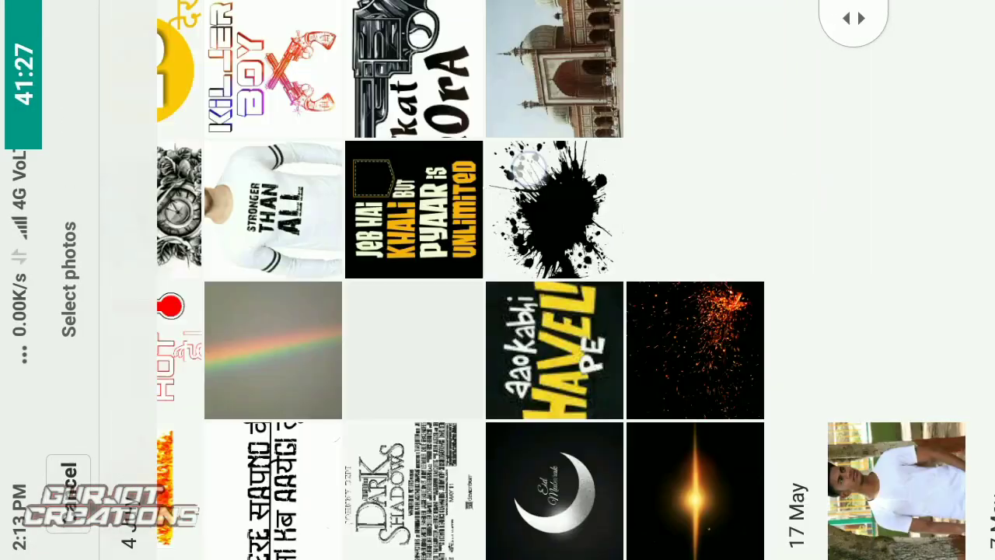
{"action": "scroll", "coordinate": [636, 243], "scroll_direction": "down", "scroll_amount": 10}
{"action": "scroll", "coordinate": [636, 242], "scroll_direction": "down", "scroll_amount": 15}
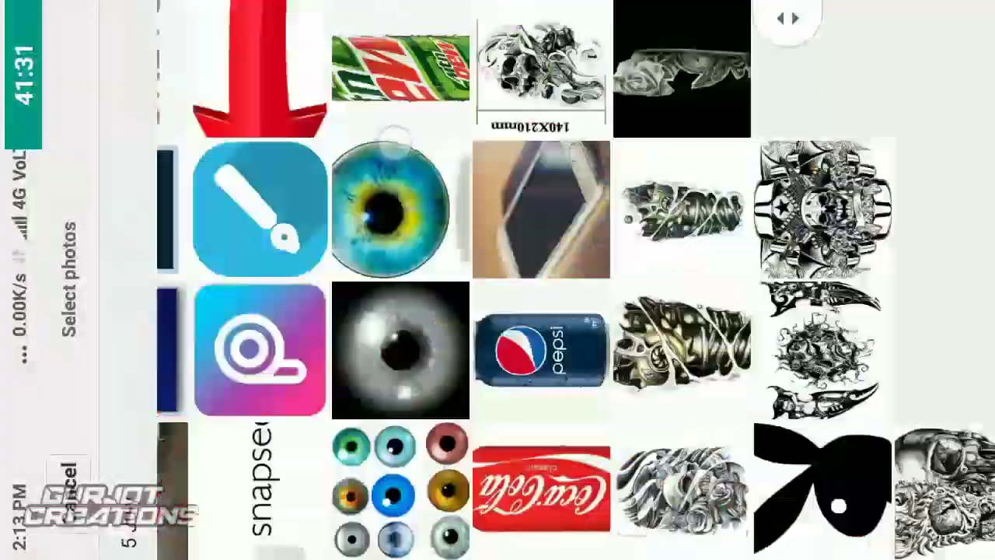
{"action": "scroll", "coordinate": [390, 130], "scroll_direction": "down", "scroll_amount": 15}
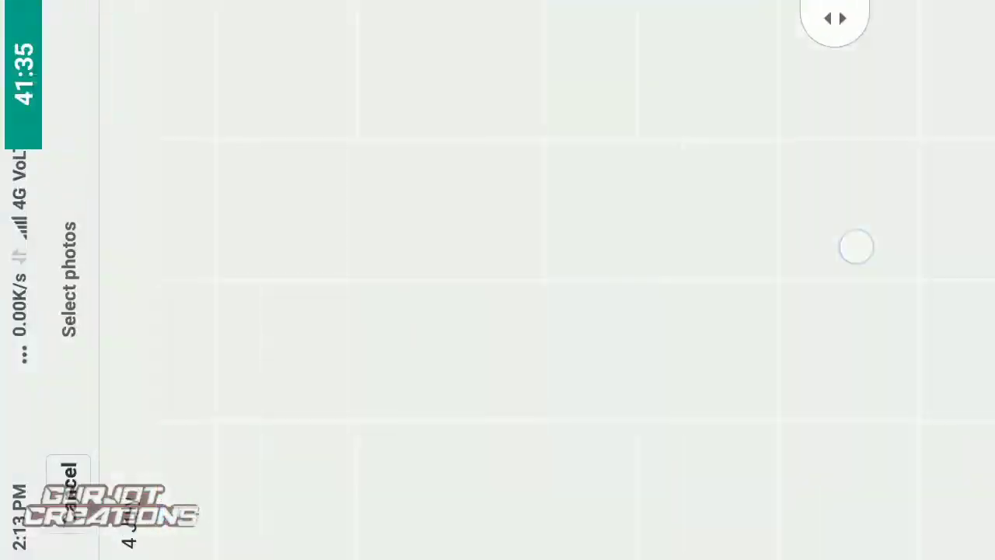
{"action": "scroll", "coordinate": [855, 246], "scroll_direction": "up", "scroll_amount": 15}
{"action": "scroll", "coordinate": [874, 234], "scroll_direction": "up", "scroll_amount": 10}
{"action": "scroll", "coordinate": [875, 234], "scroll_direction": "up", "scroll_amount": 15}
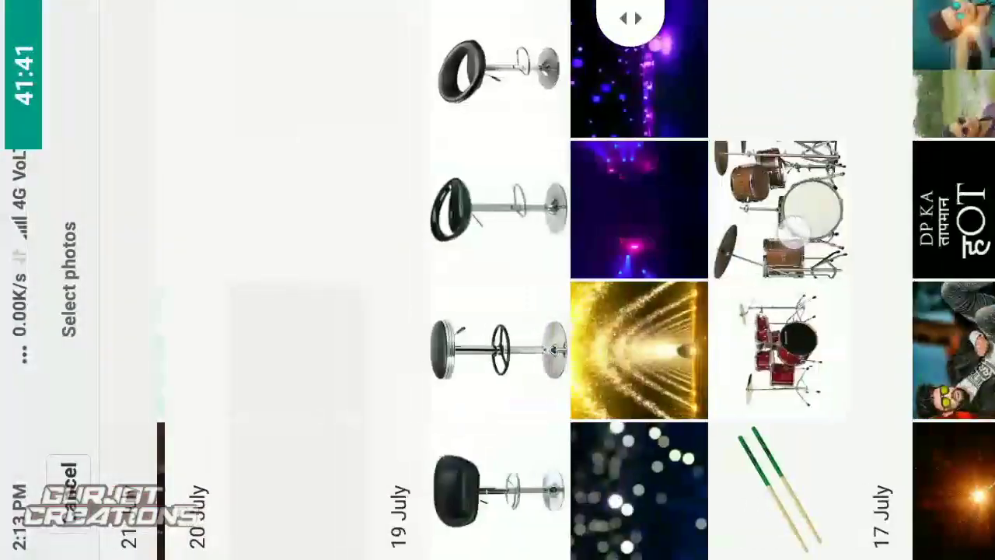
{"action": "left_click", "coordinate": [179, 295]}
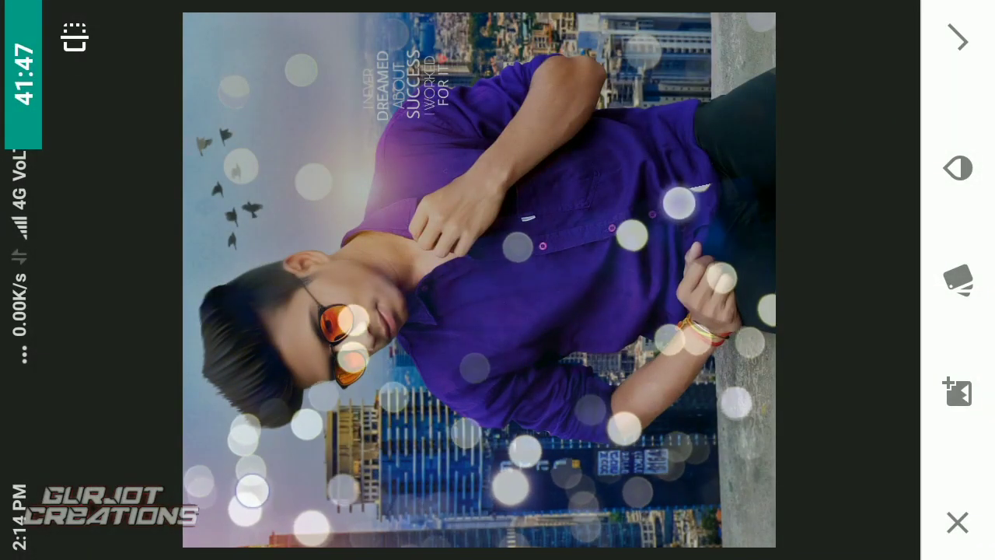
Step: Give the second overlay a lighter blend mode, set its opacity and apply it
{"action": "left_click", "coordinate": [958, 277]}
{"action": "left_click", "coordinate": [844, 422]}
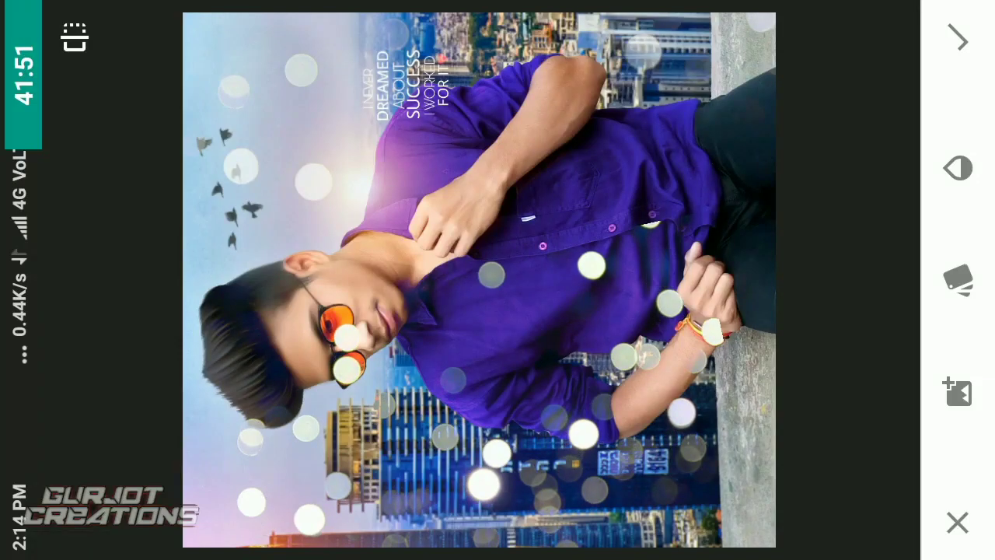
{"action": "left_click", "coordinate": [958, 168]}
{"action": "left_click", "coordinate": [958, 39]}
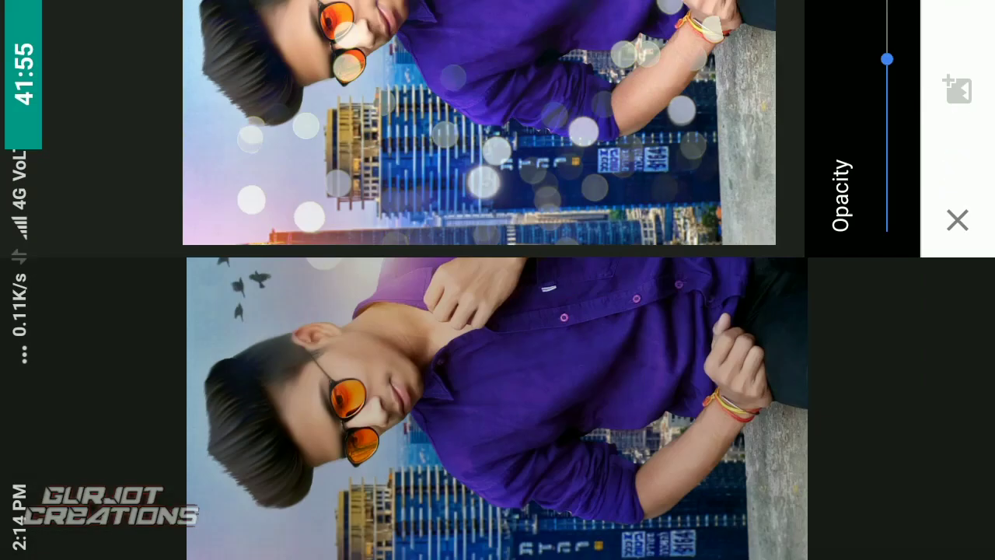
Step: Mask the second bokeh overlay off the face and shirt and confirm
{"action": "left_click", "coordinate": [85, 100]}
{"action": "left_click", "coordinate": [718, 358]}
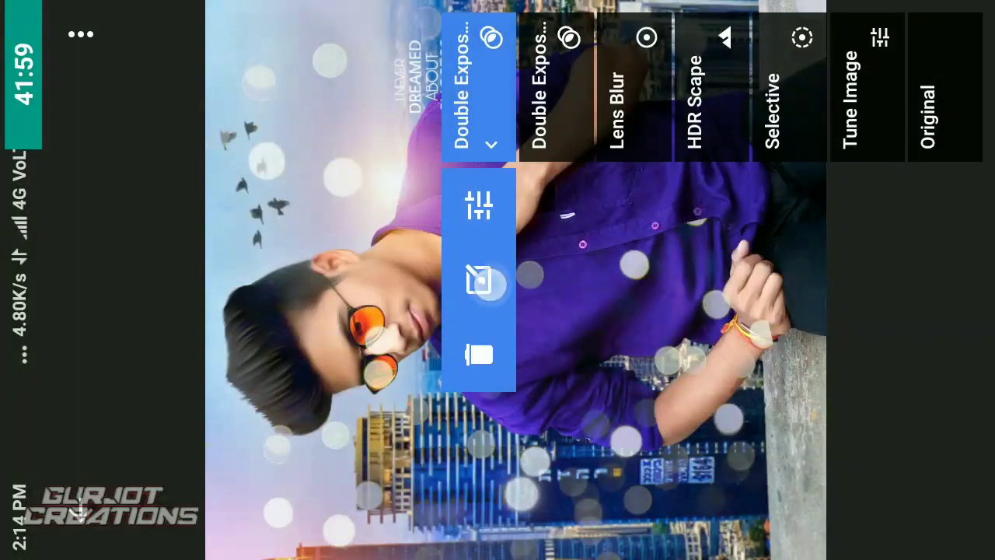
{"action": "left_click", "coordinate": [479, 280]}
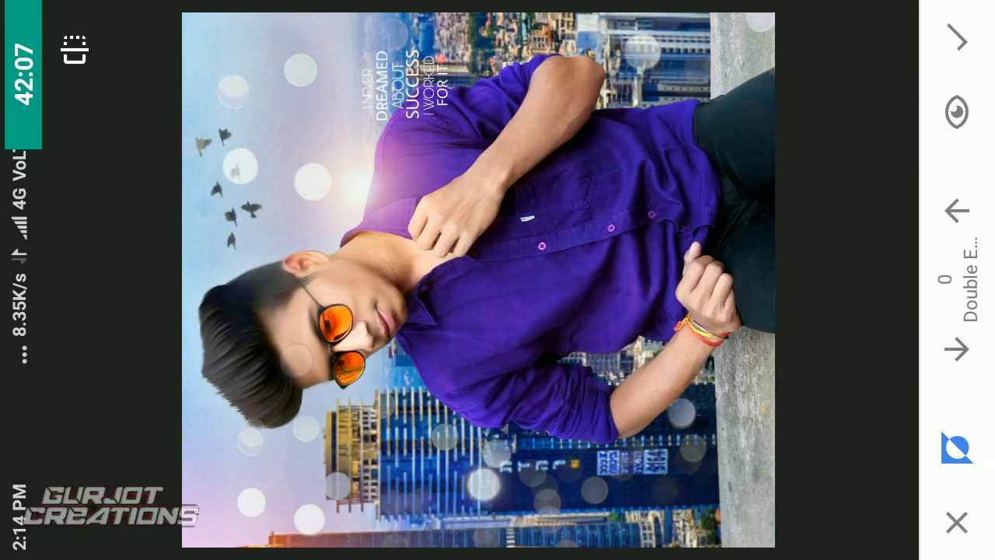
{"action": "left_click", "coordinate": [958, 39]}
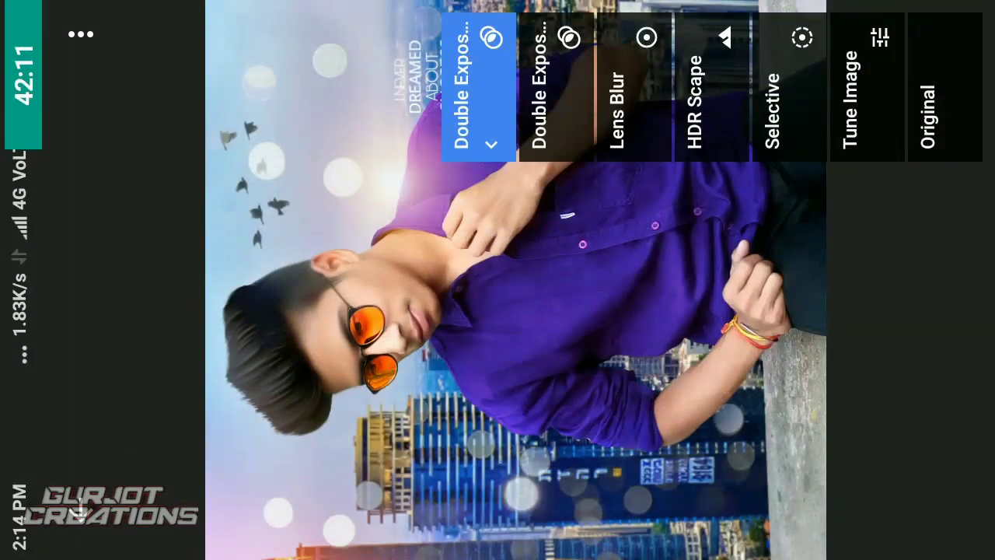
{"action": "left_click", "coordinate": [85, 514]}
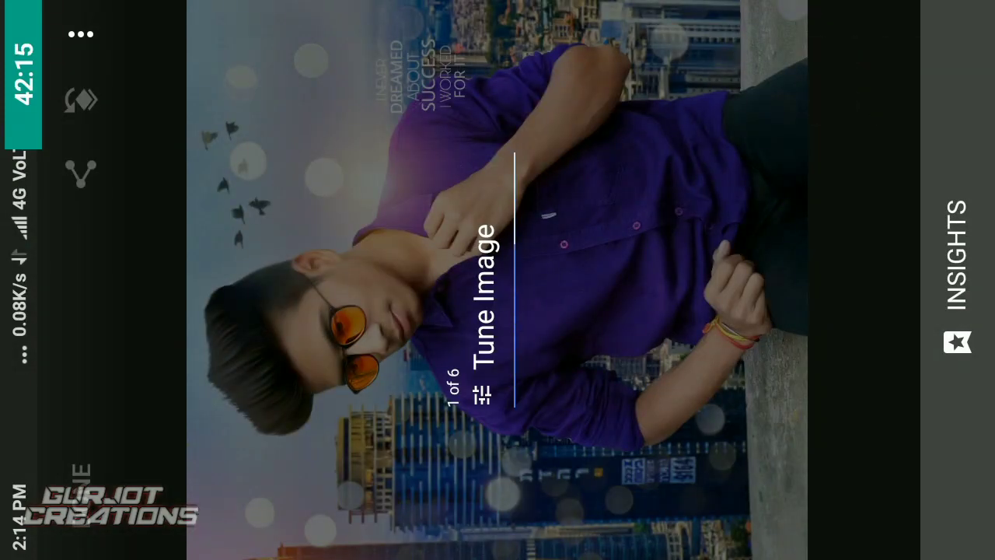